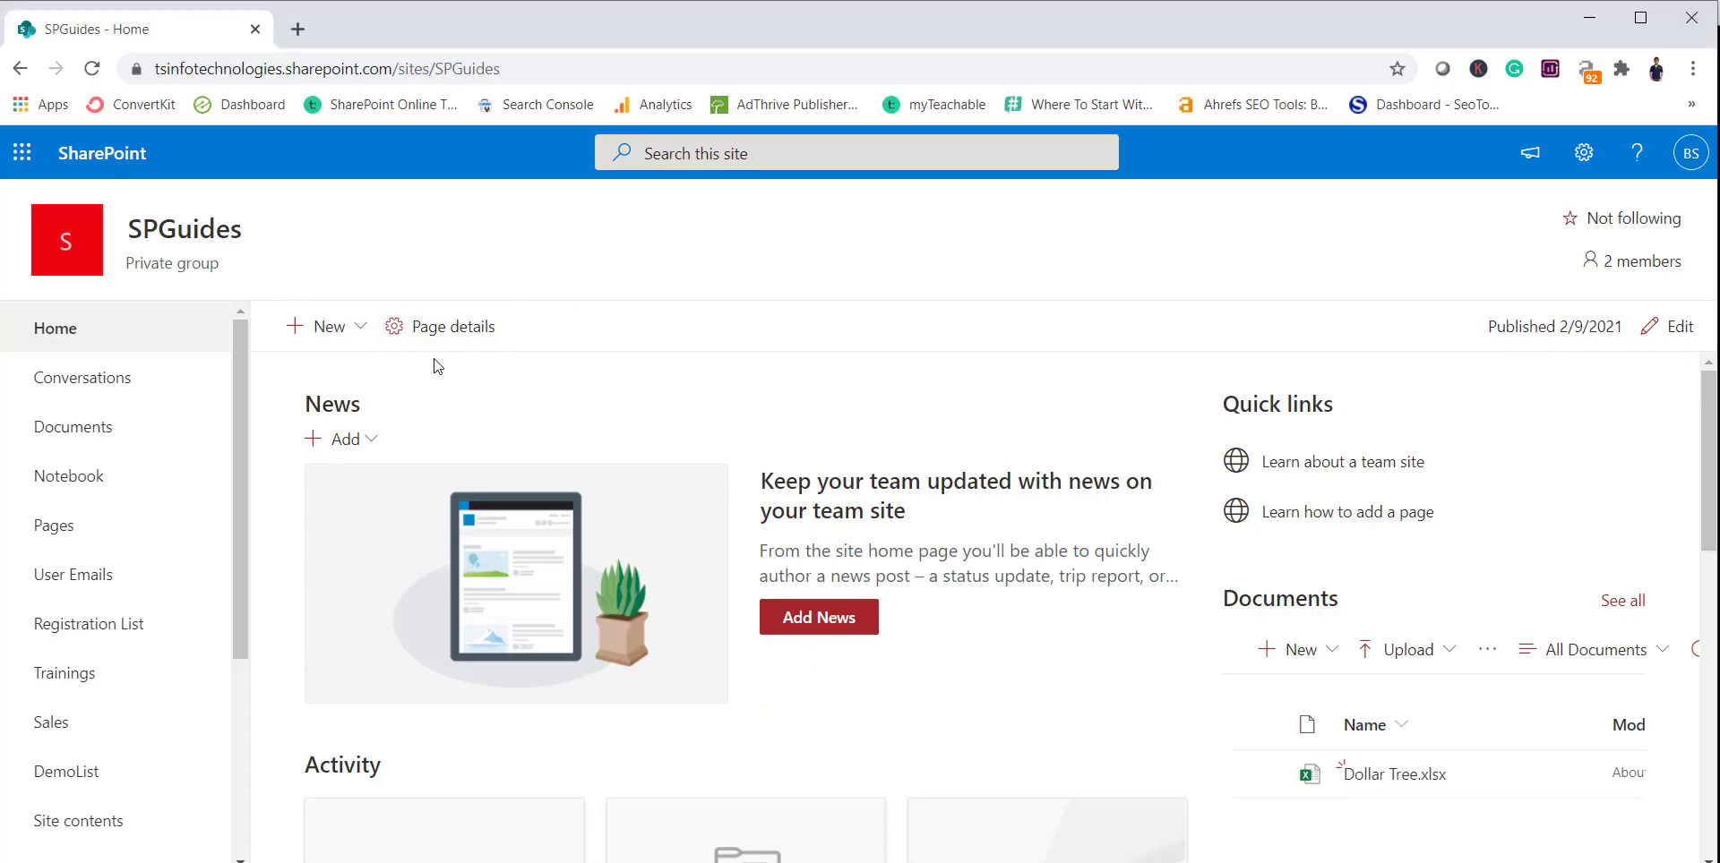
# Examine the available Move to destinations for Dollar Tree.xlsx in the site's Documents library without moving the file
pyautogui.click(108, 443)
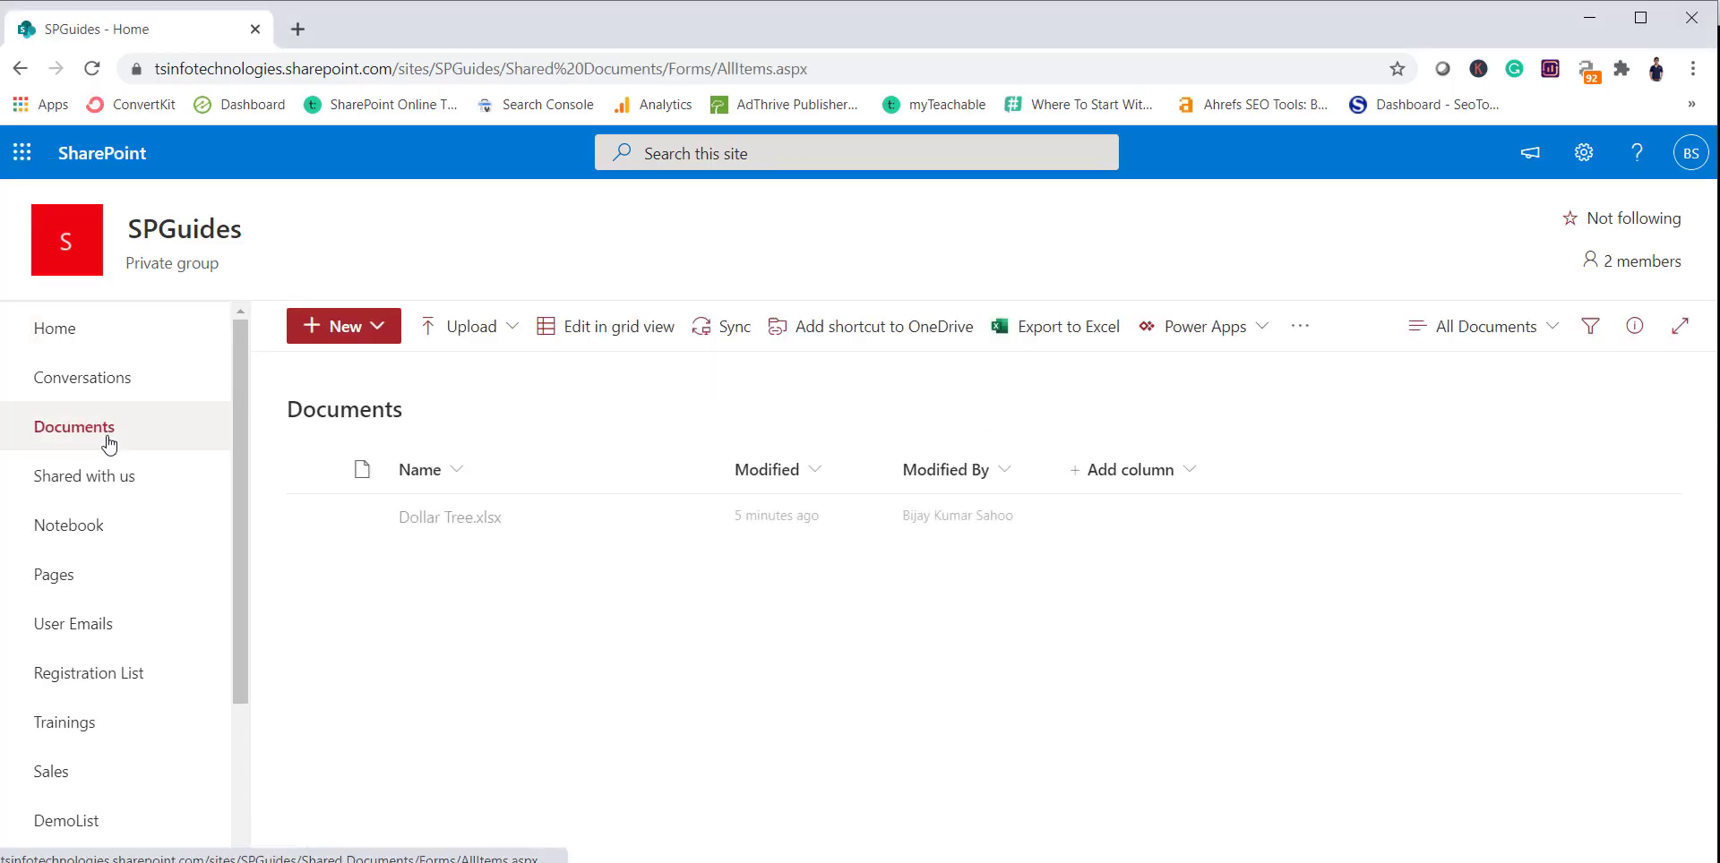
pyautogui.click(313, 520)
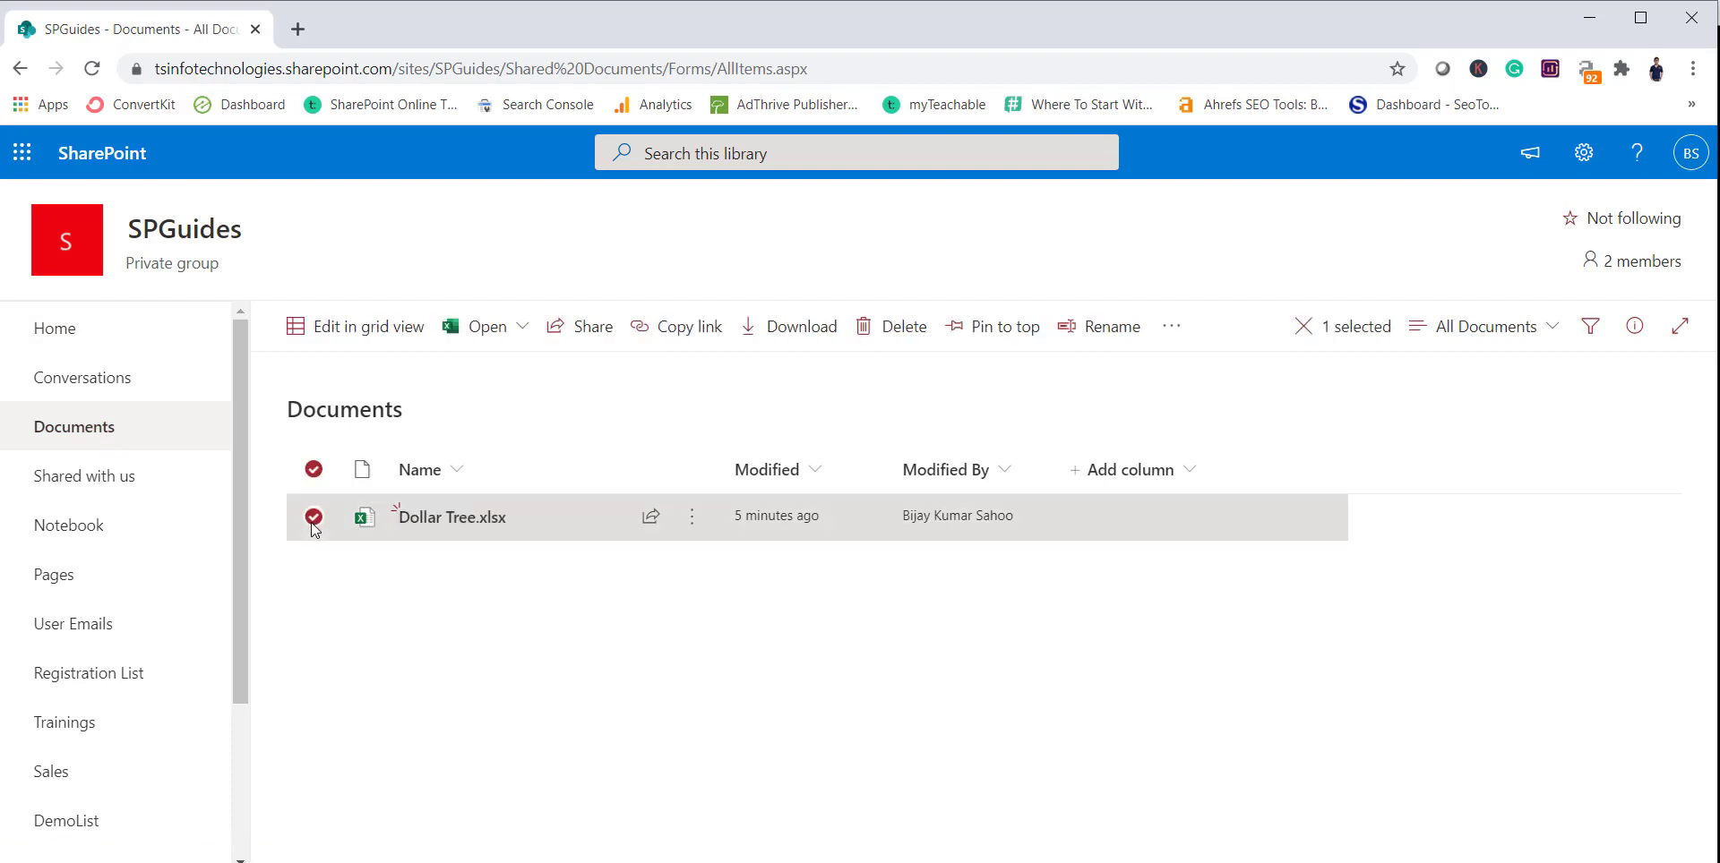
pyautogui.click(1173, 328)
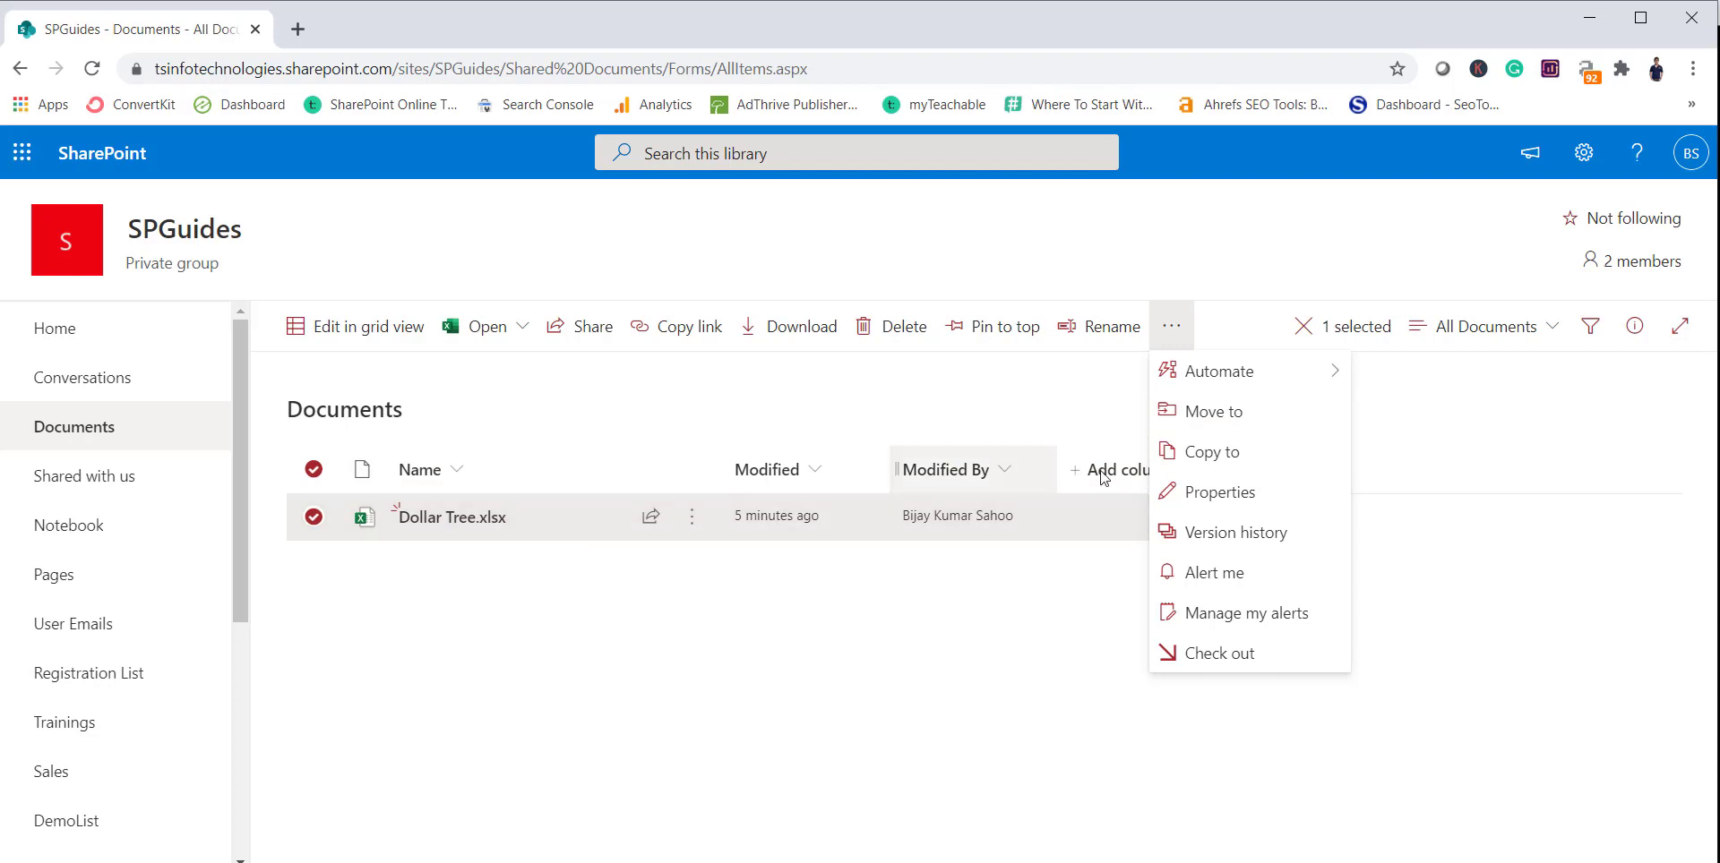
pyautogui.click(1215, 413)
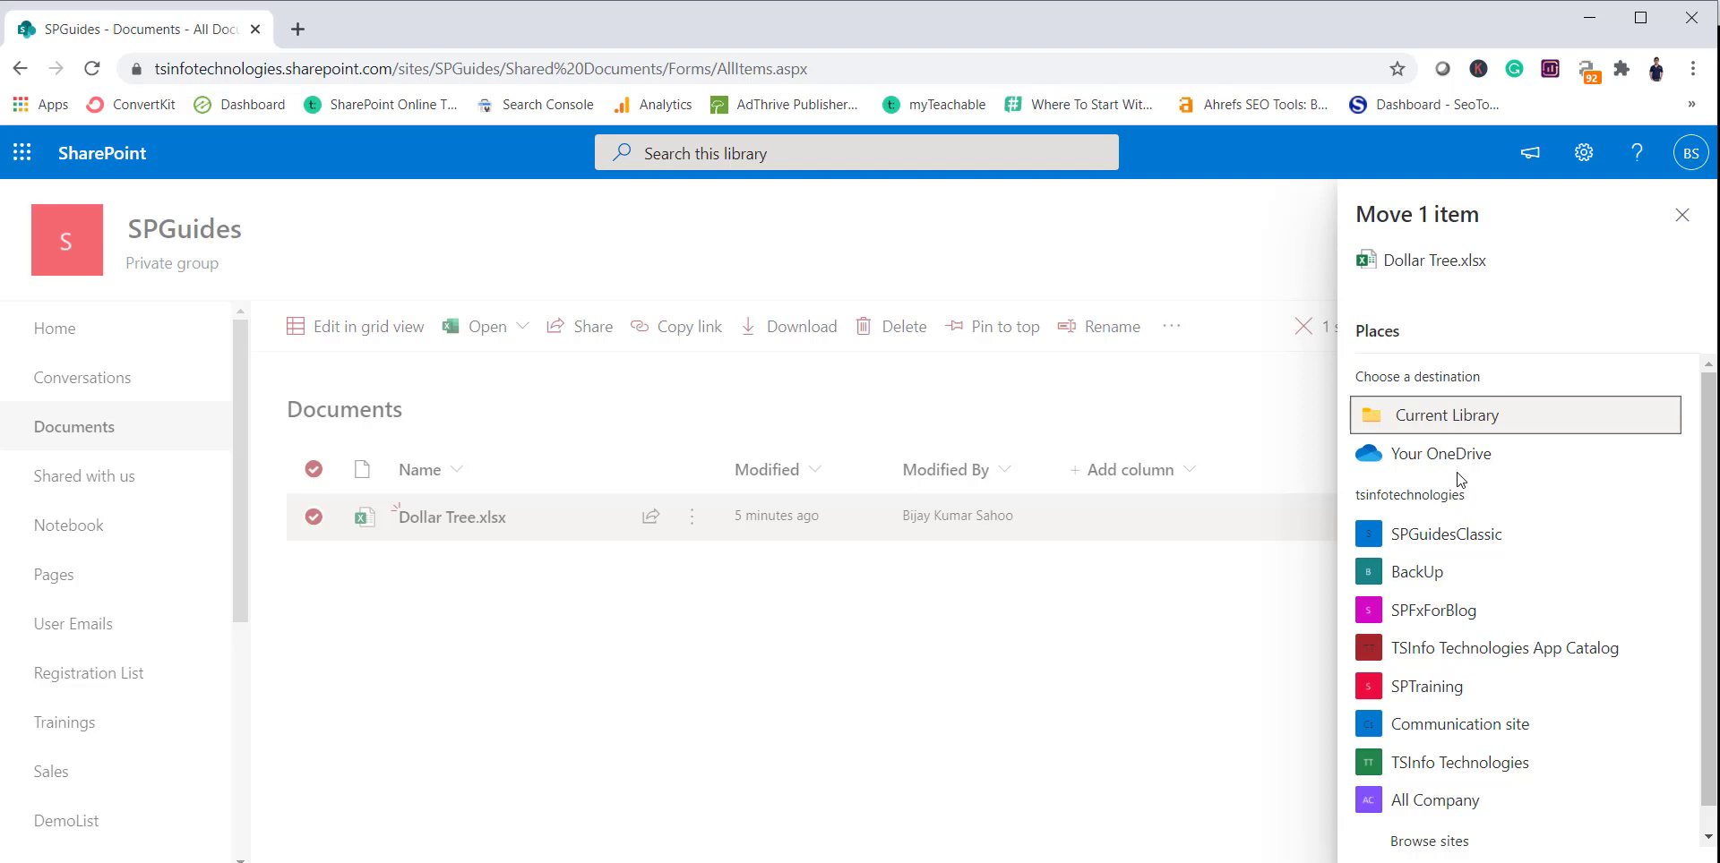
pyautogui.click(829, 632)
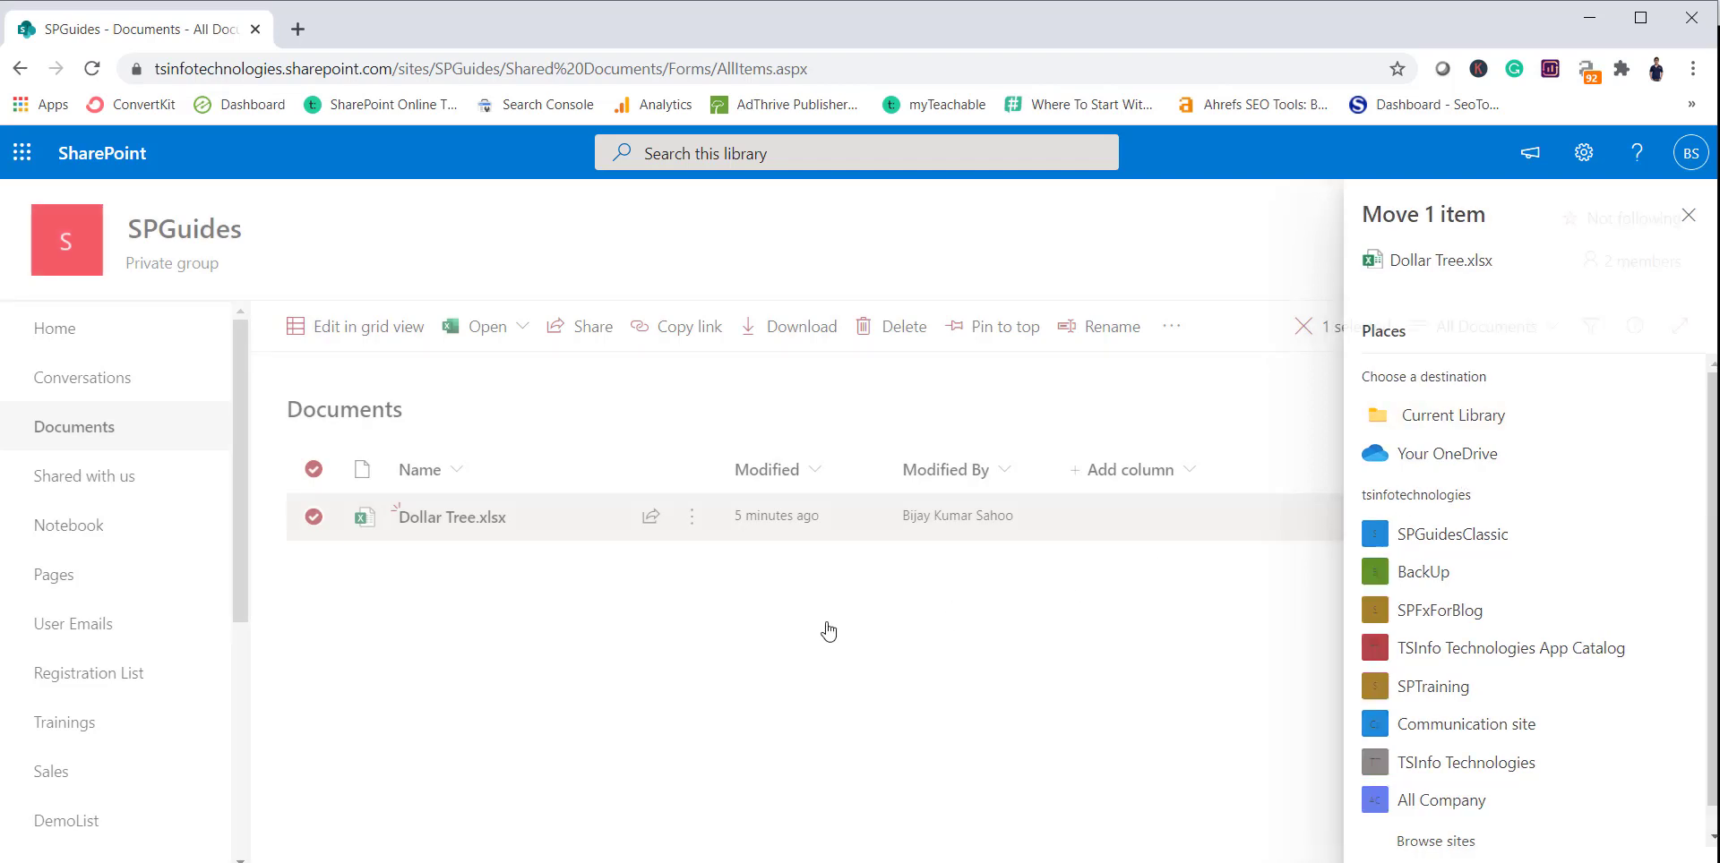
# Revisit the site's home page and Documents library, and open OneDrive in a new browser tab
pyautogui.click(88, 348)
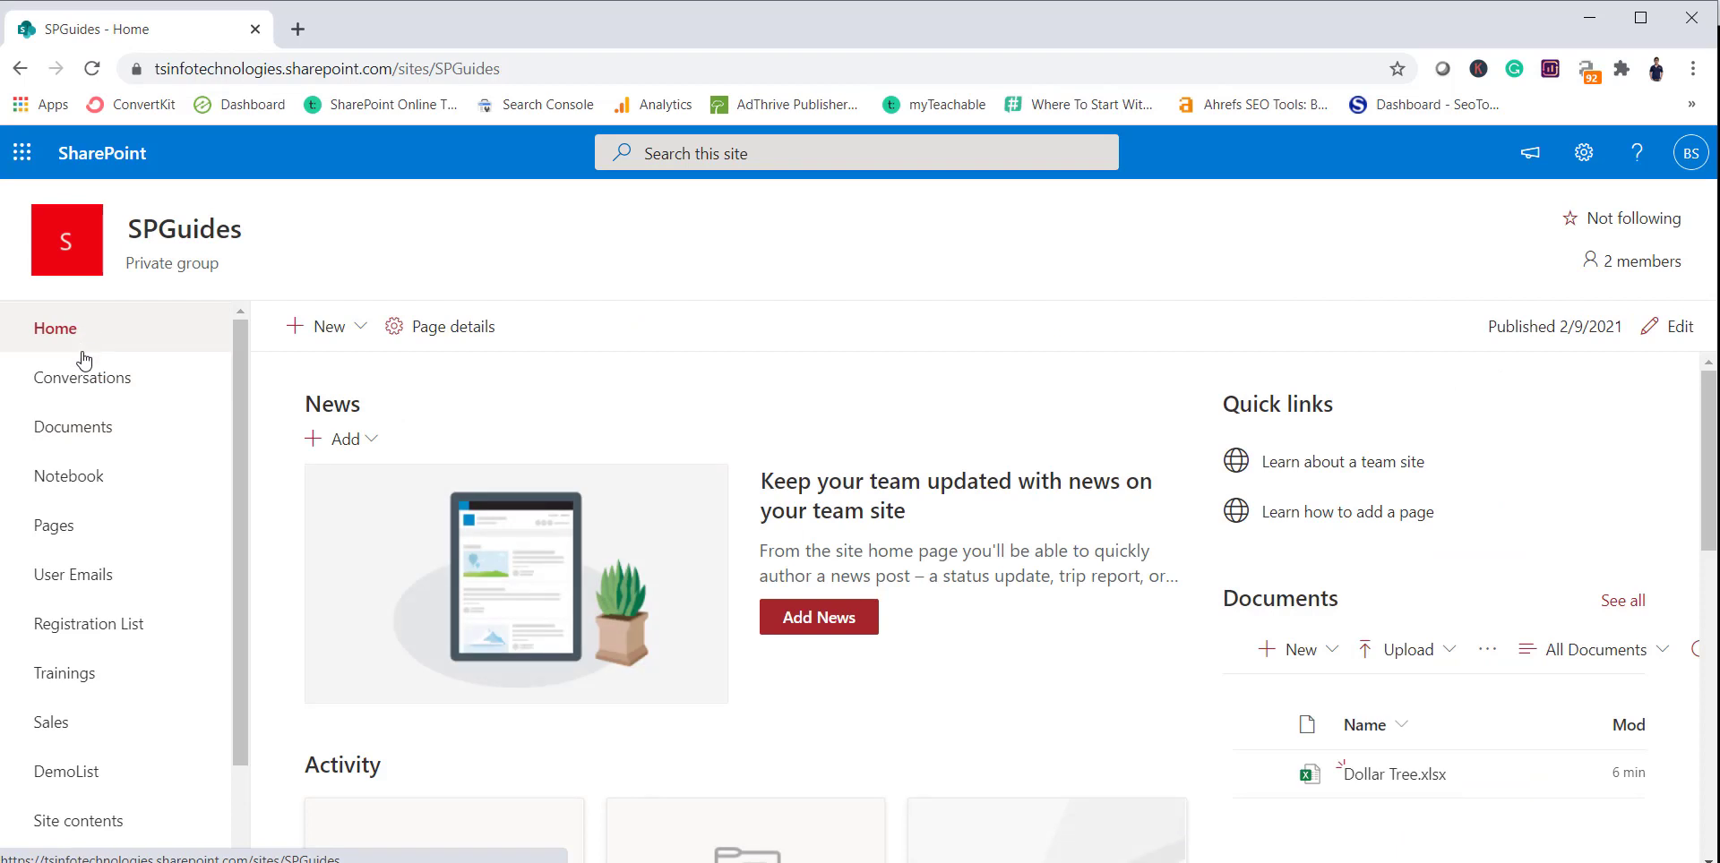
pyautogui.click(82, 438)
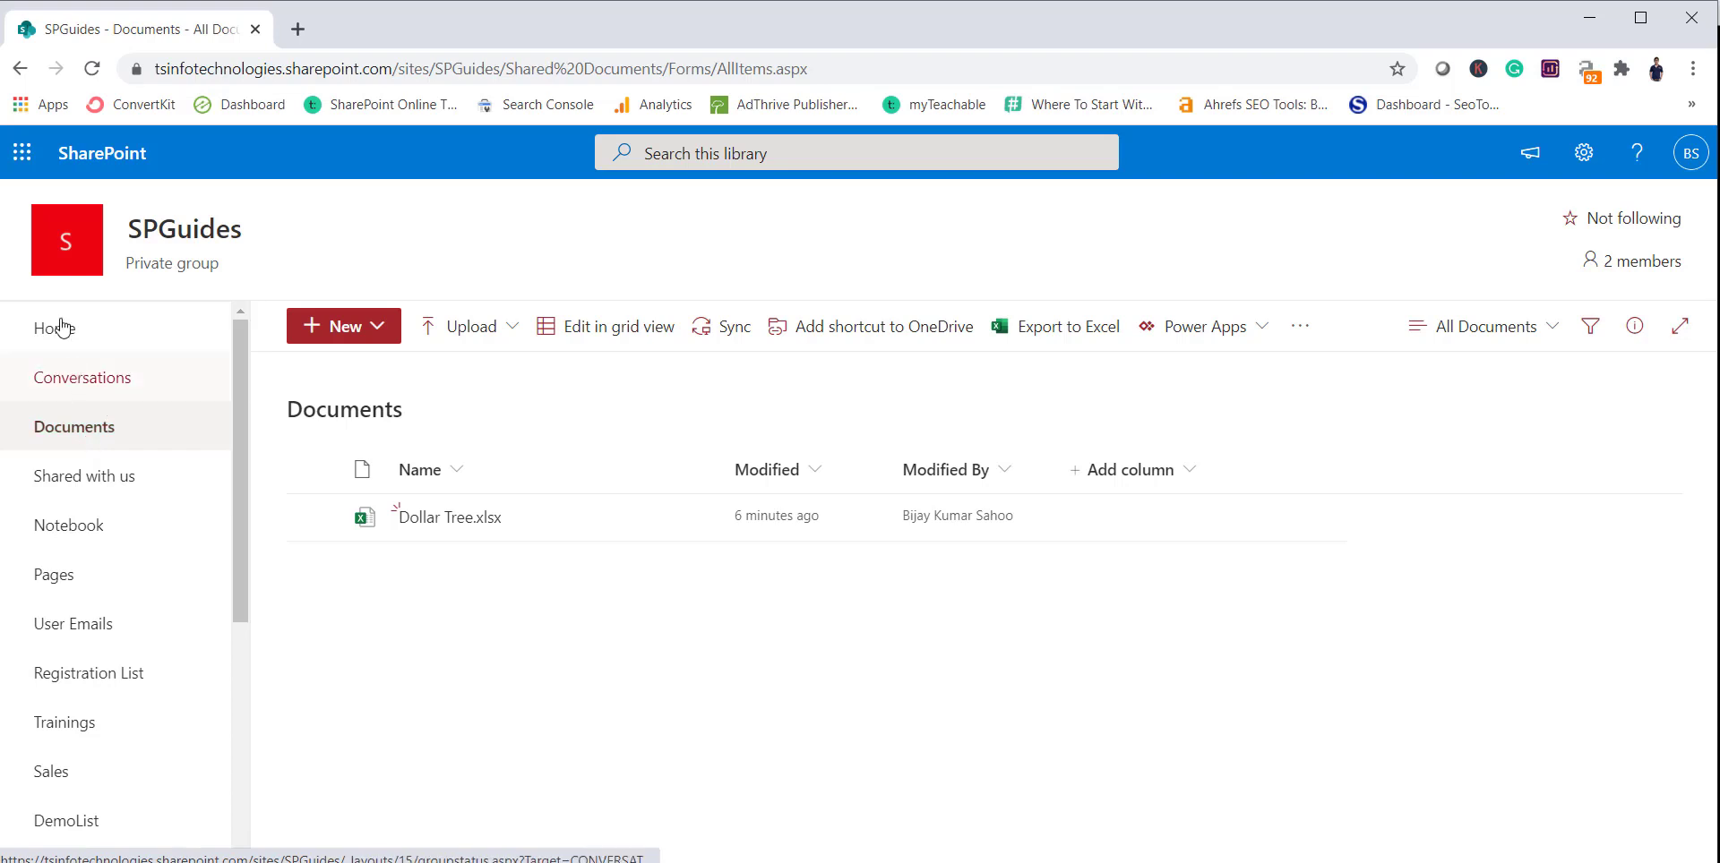
pyautogui.click(24, 154)
pyautogui.rightClick(280, 312)
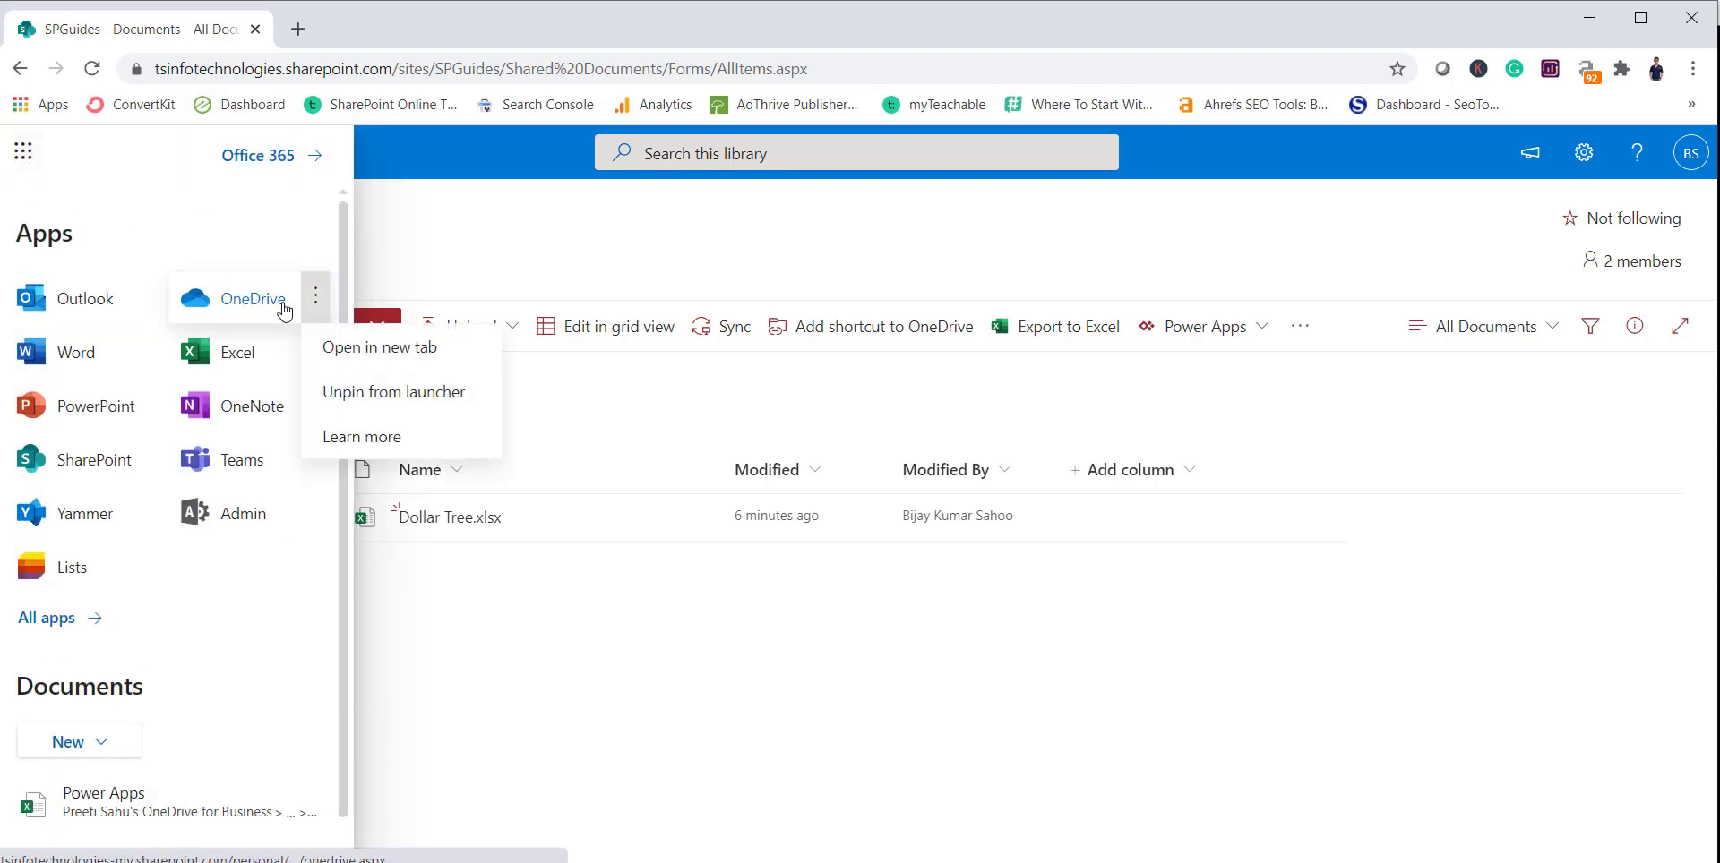
pyautogui.click(341, 341)
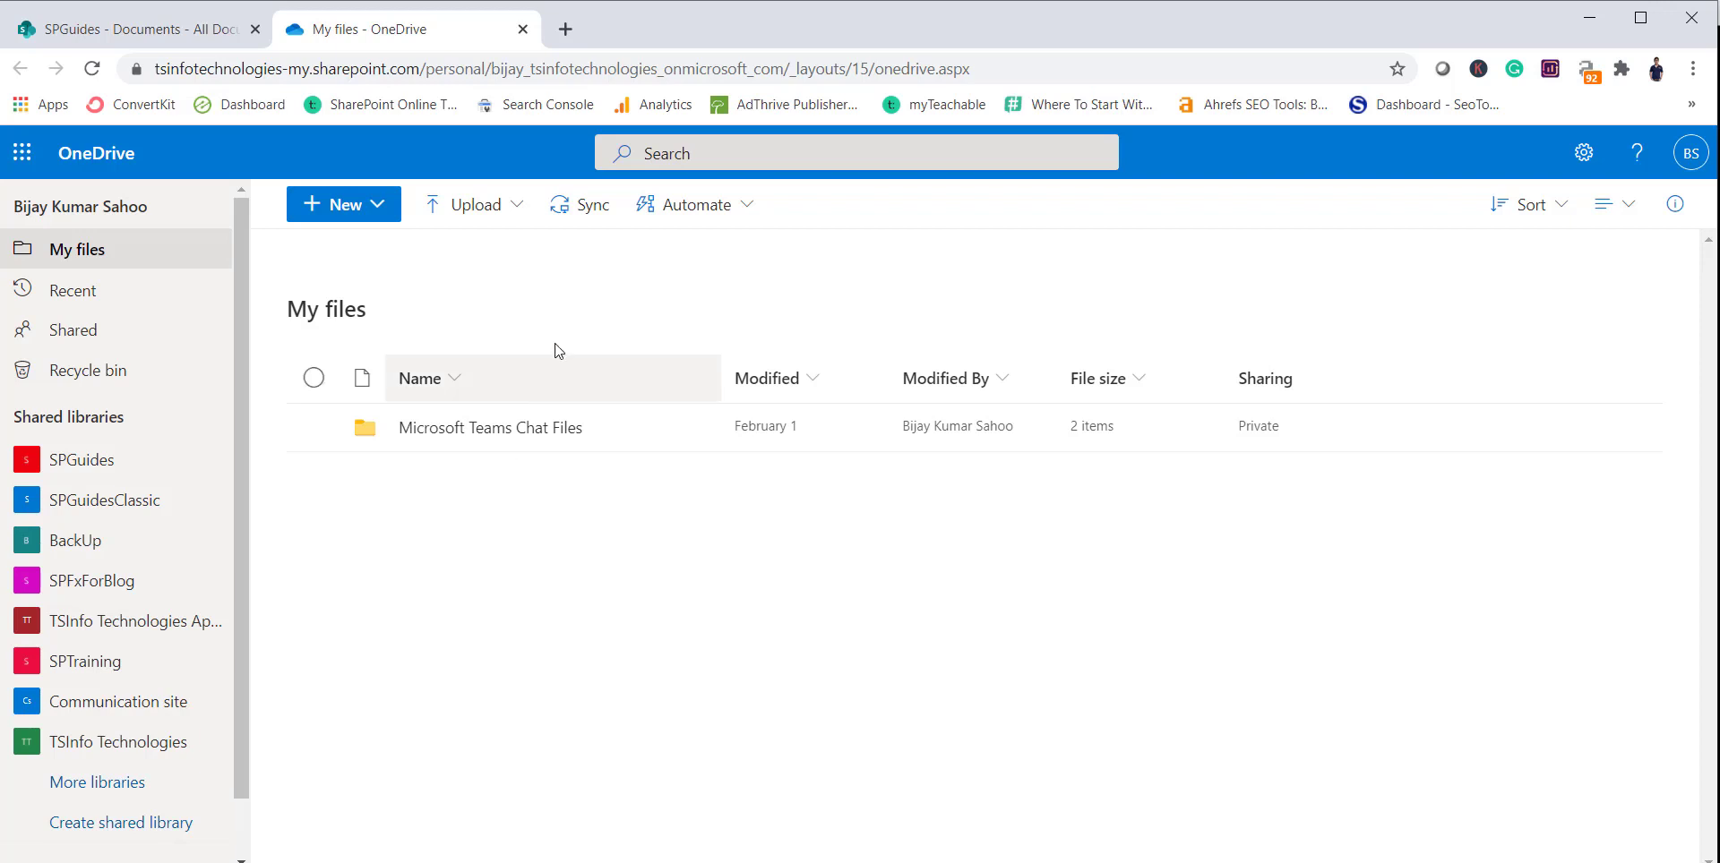
# Open Power Automate in another new browser tab
pyautogui.click(564, 29)
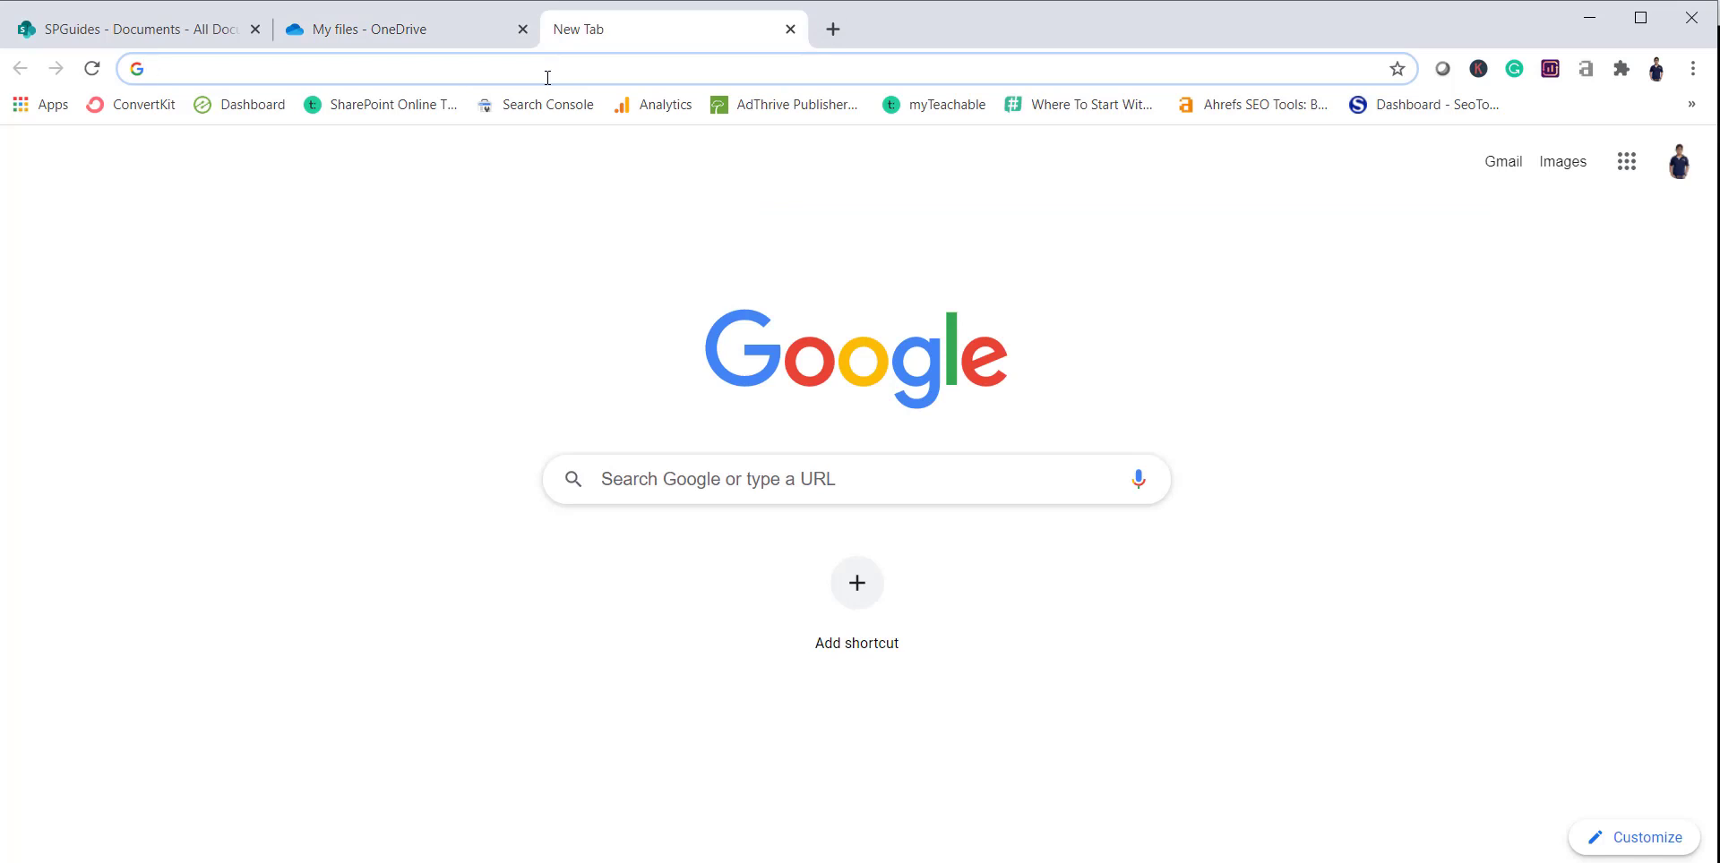
pyautogui.write('flow')
pyautogui.press('Return')
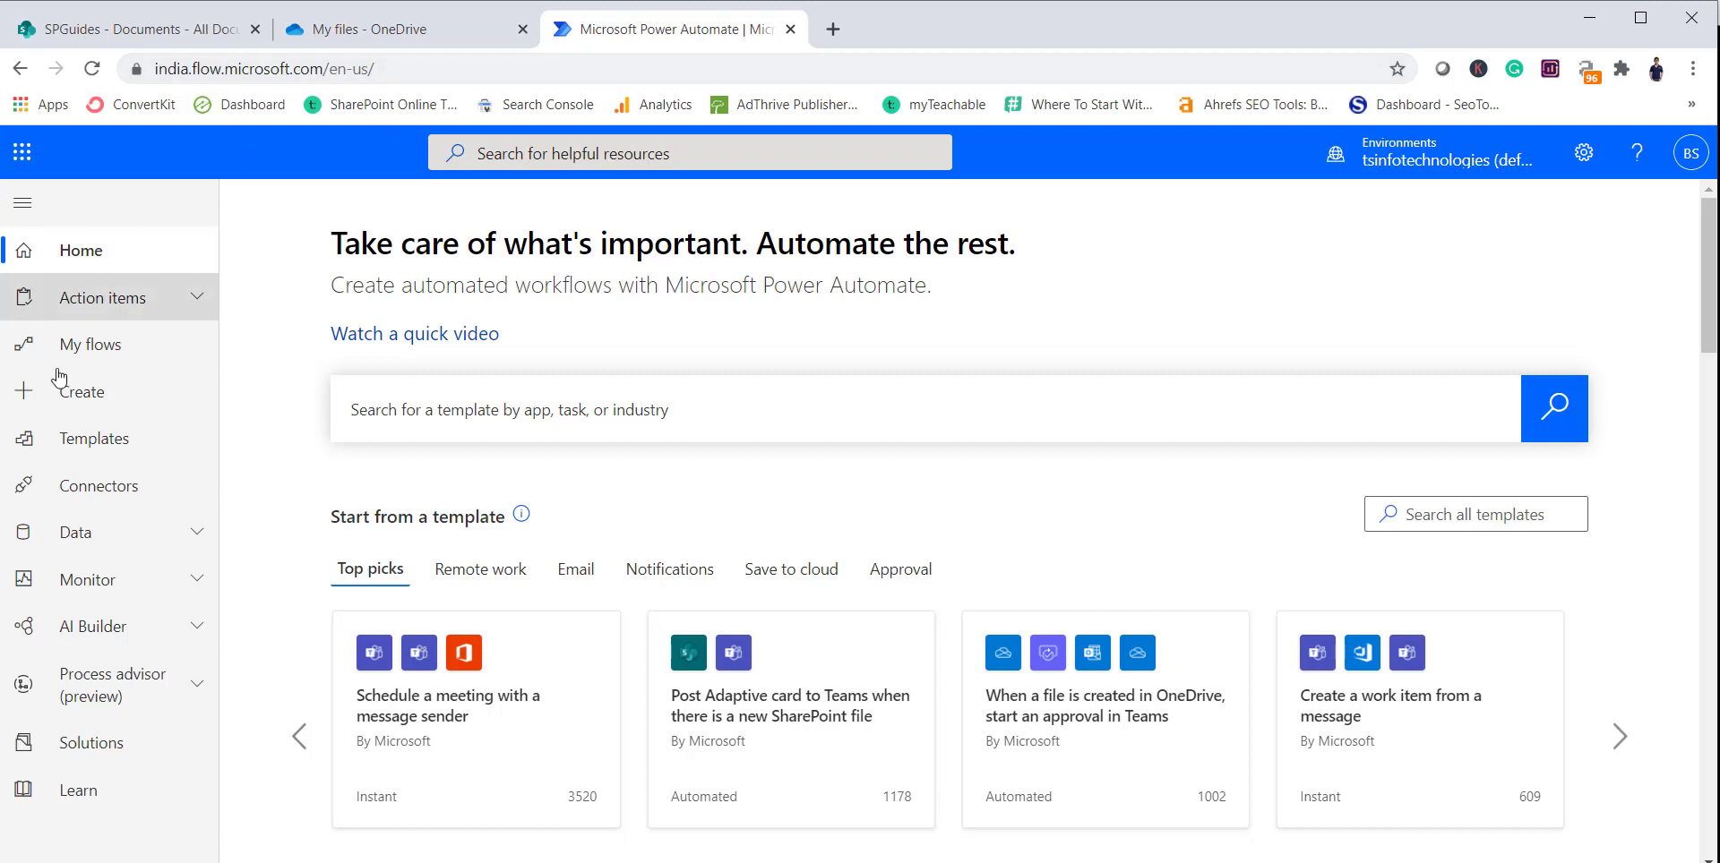
# Create an automated cloud flow named "Copy File from OneDrive for Business to SharePoint" with the OneDrive for Business trigger "When a file is created"
pyautogui.click(92, 405)
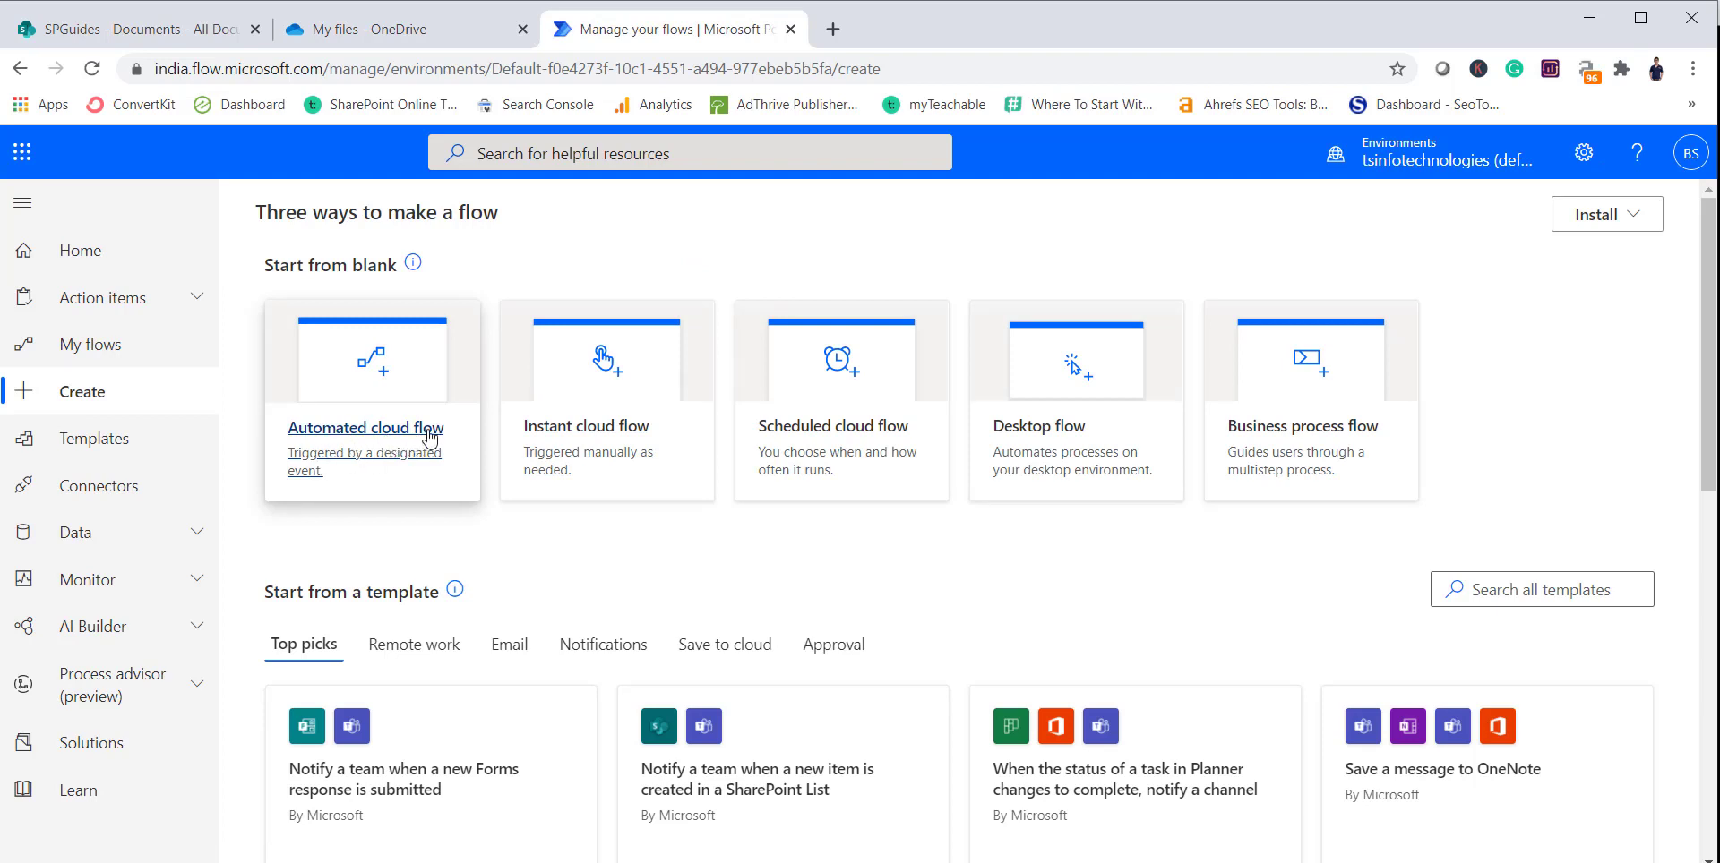
pyautogui.click(403, 400)
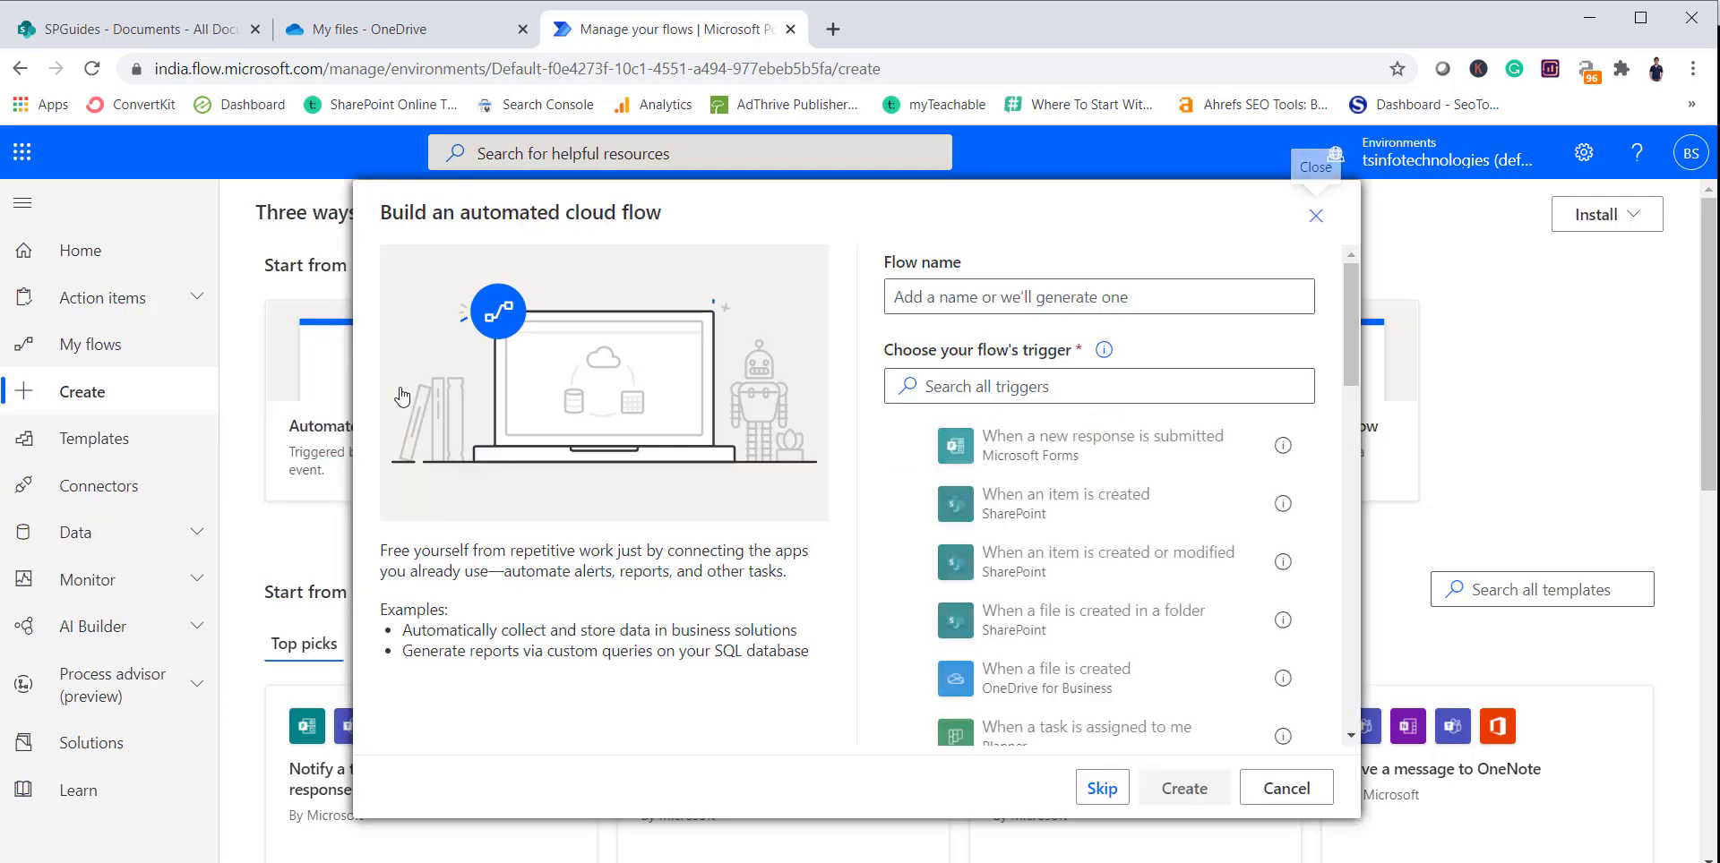
pyautogui.click(910, 297)
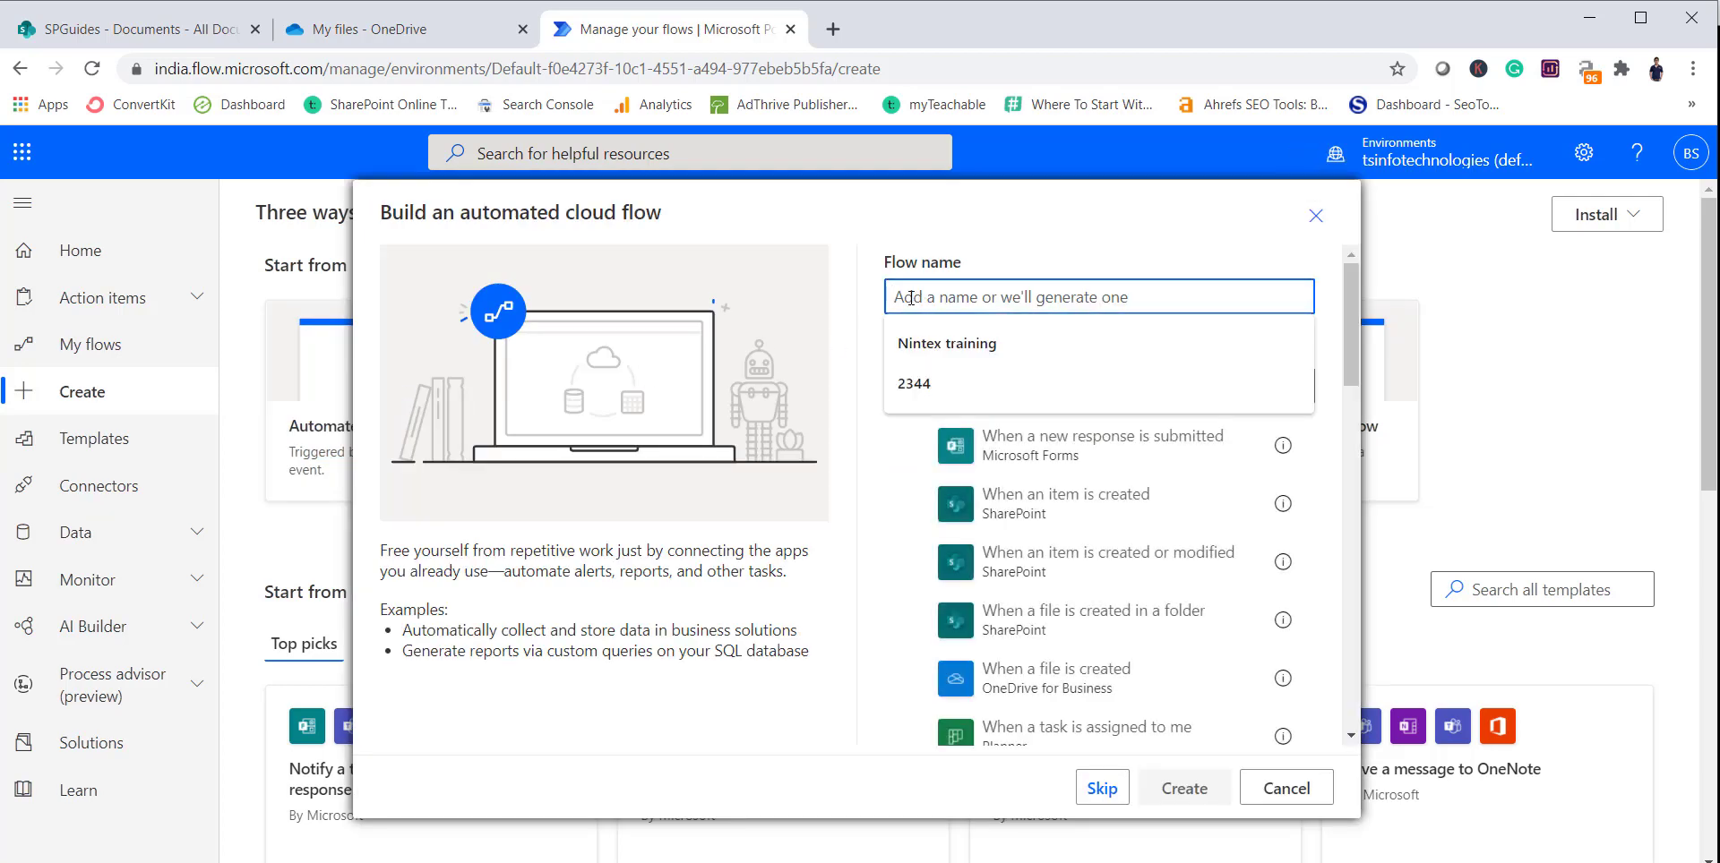
pyautogui.write('copy File from OneDrive for Business to SHa')
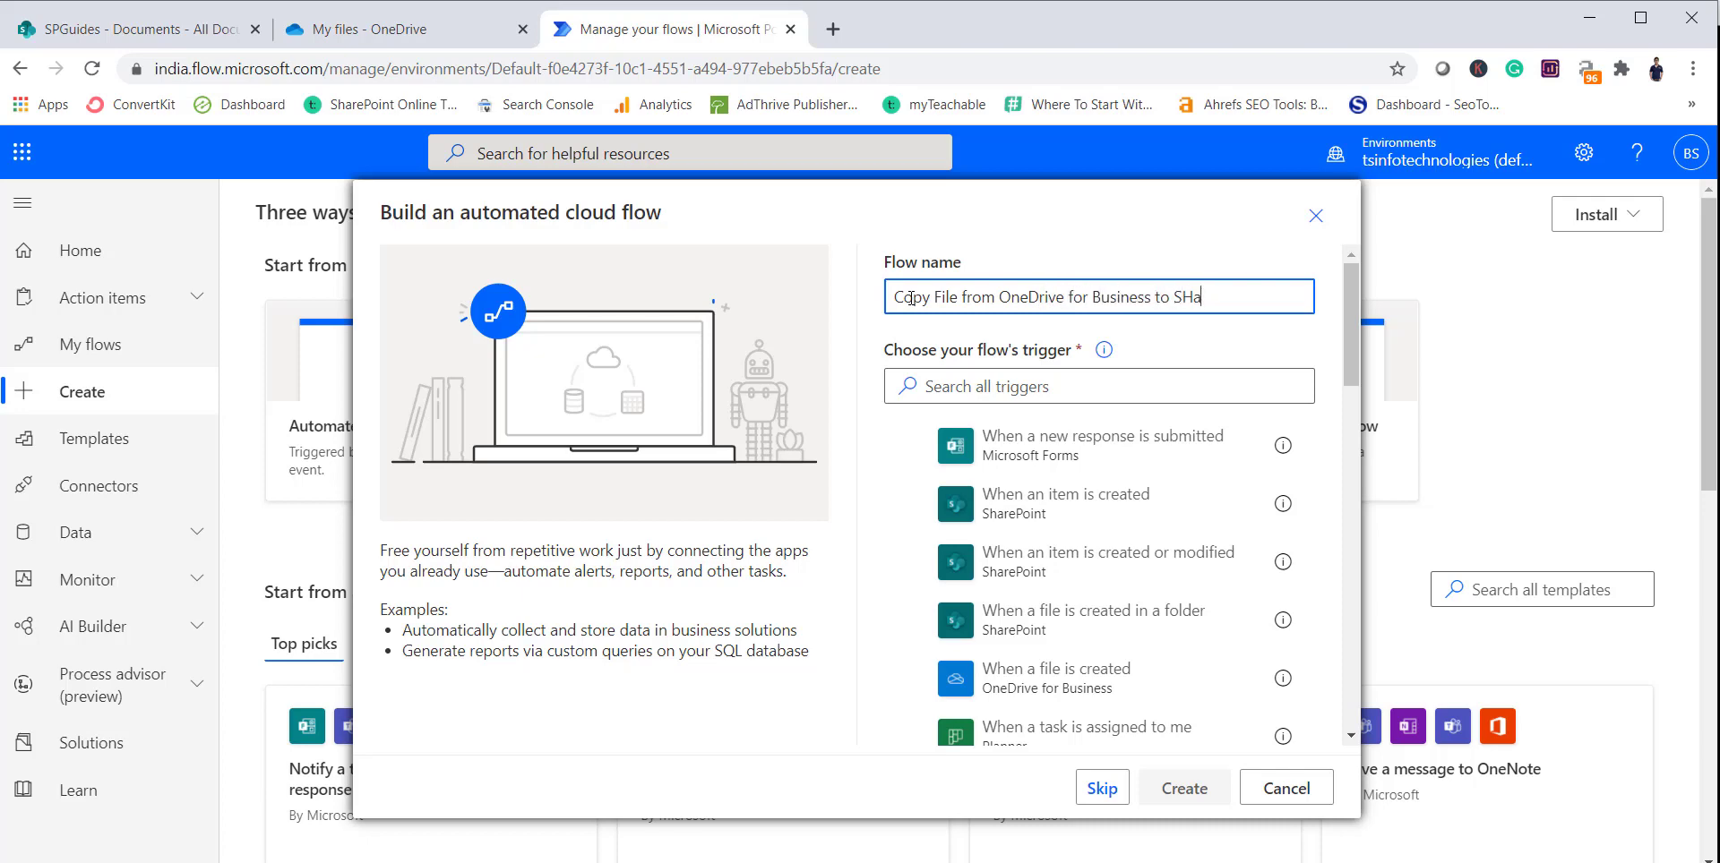
pyautogui.press('BackSpace')
pyautogui.press('BackSpace')
pyautogui.write('harePoint')
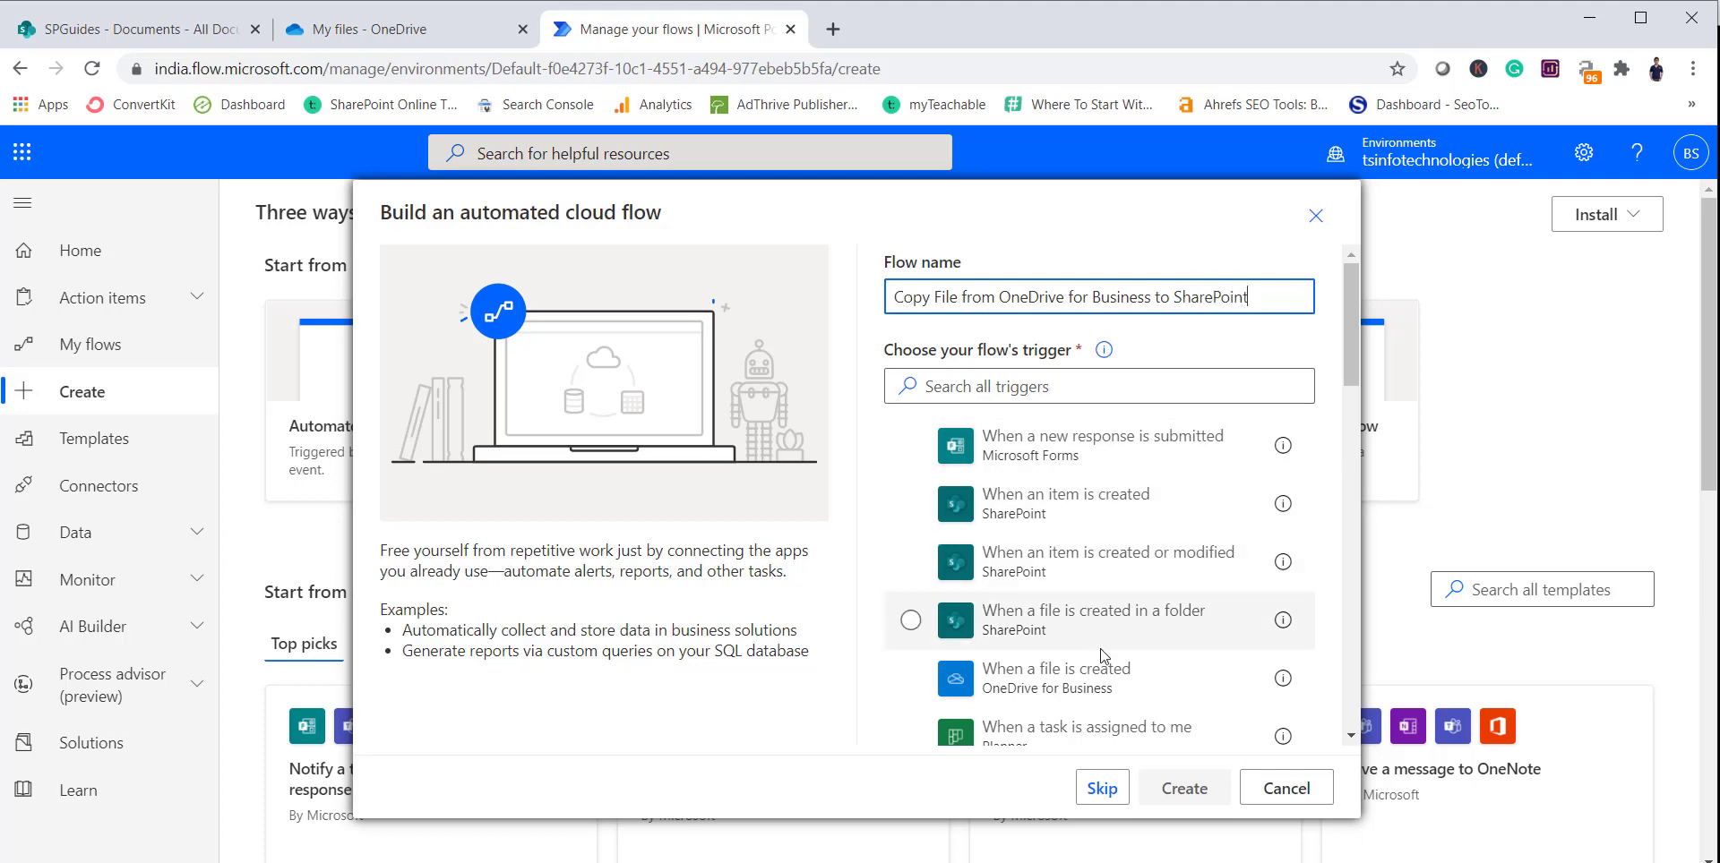
pyautogui.click(1107, 680)
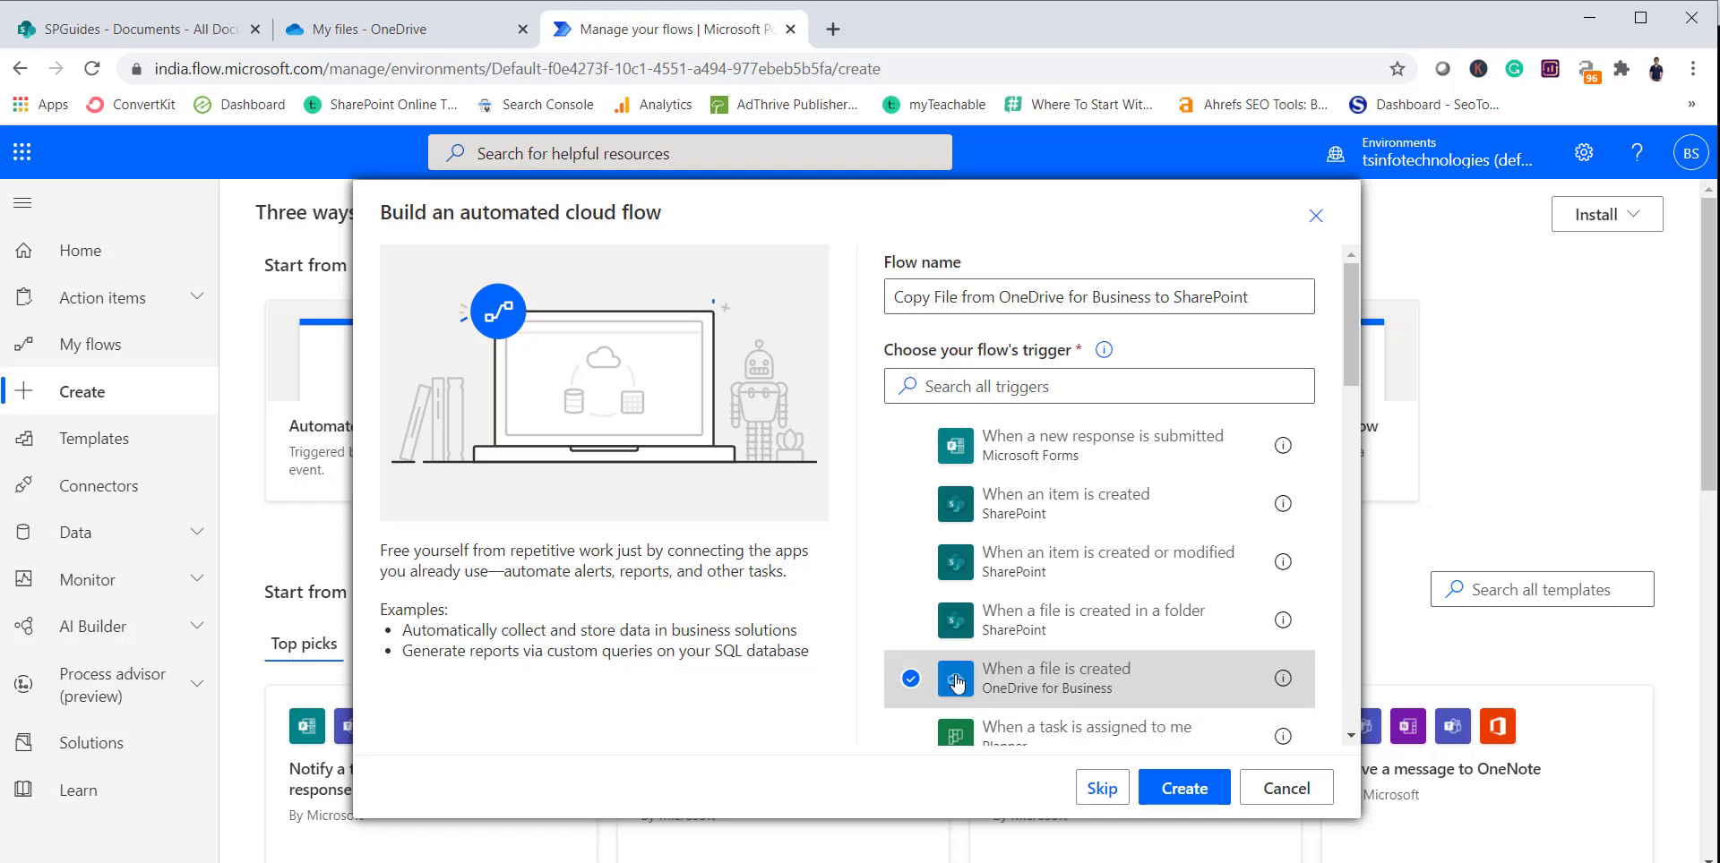
pyautogui.click(1191, 789)
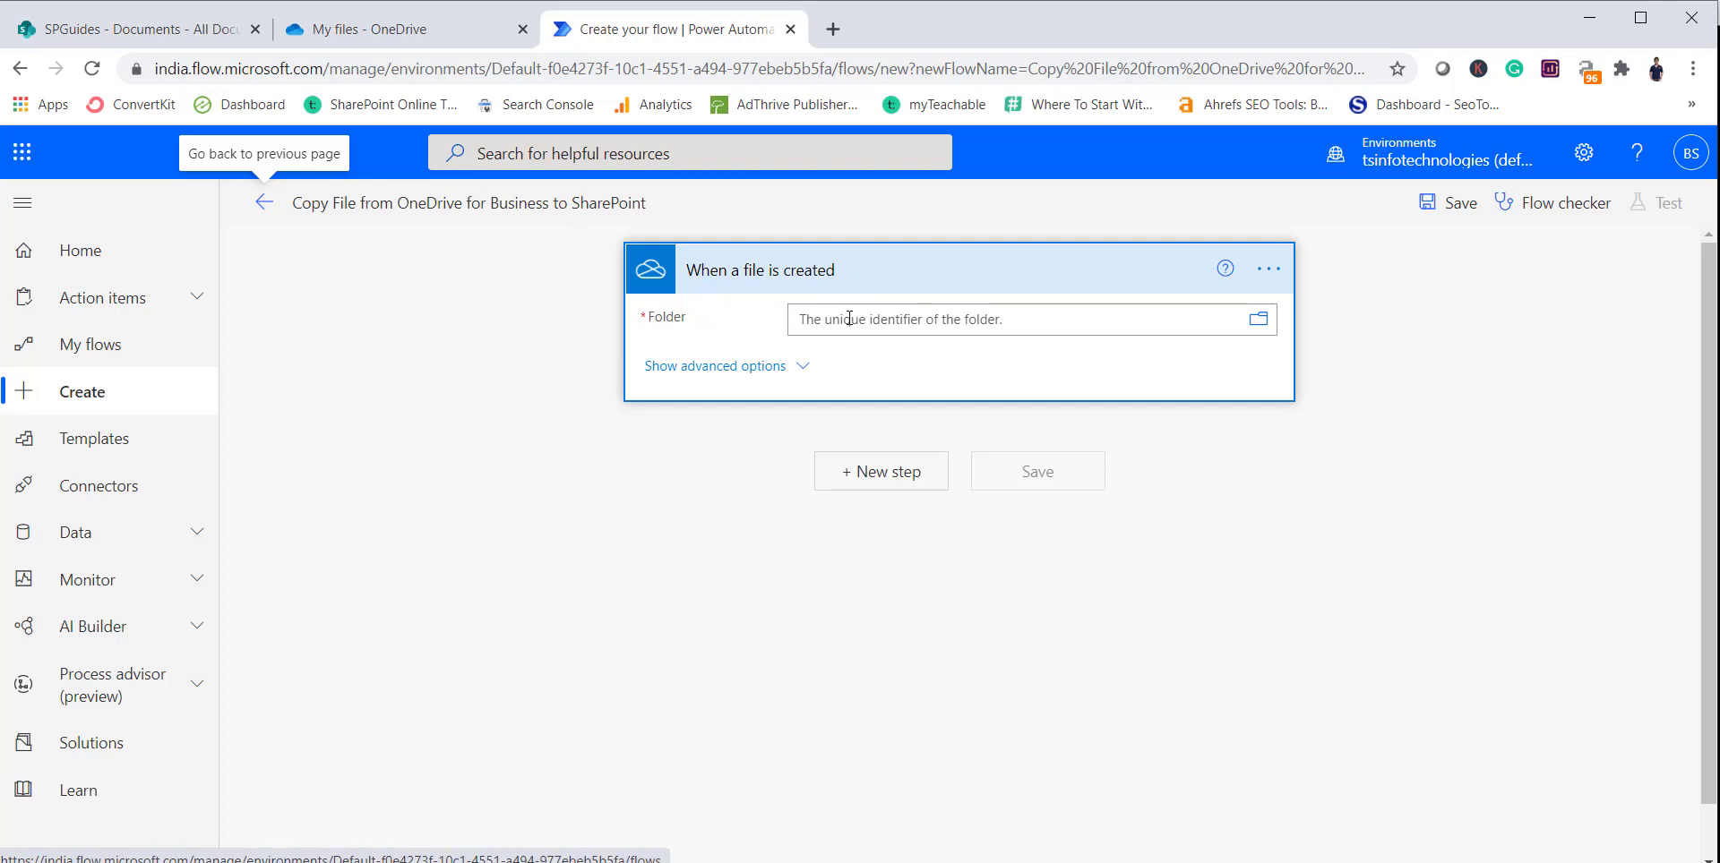
# Set the trigger's Folder to the OneDrive root folder "/"
pyautogui.click(880, 329)
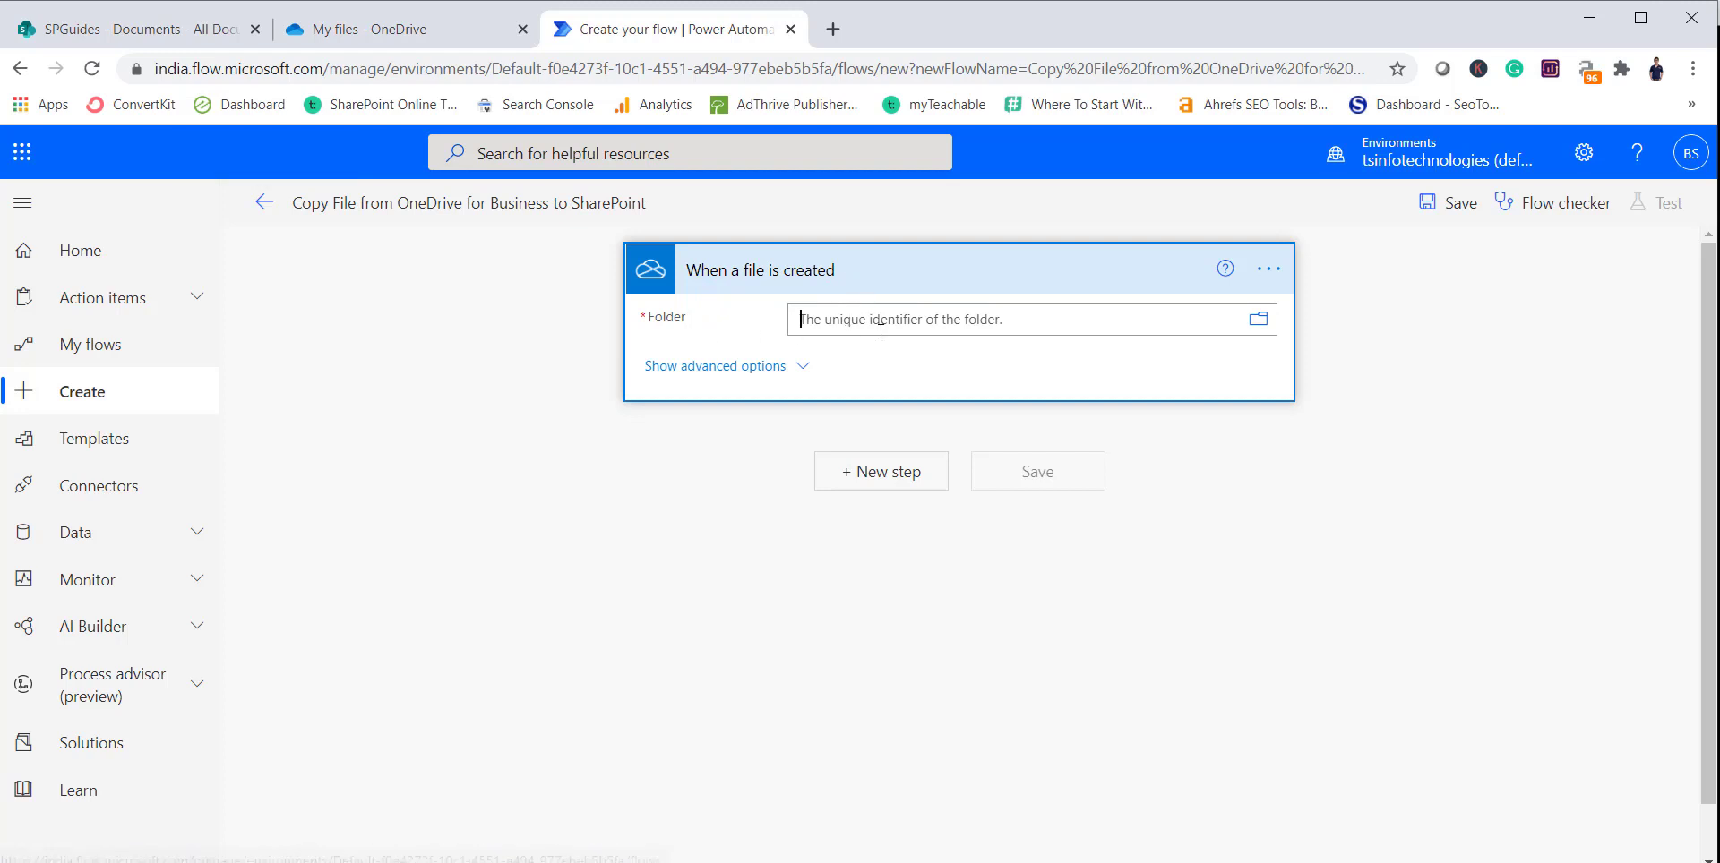
pyautogui.click(1257, 319)
pyautogui.click(1371, 399)
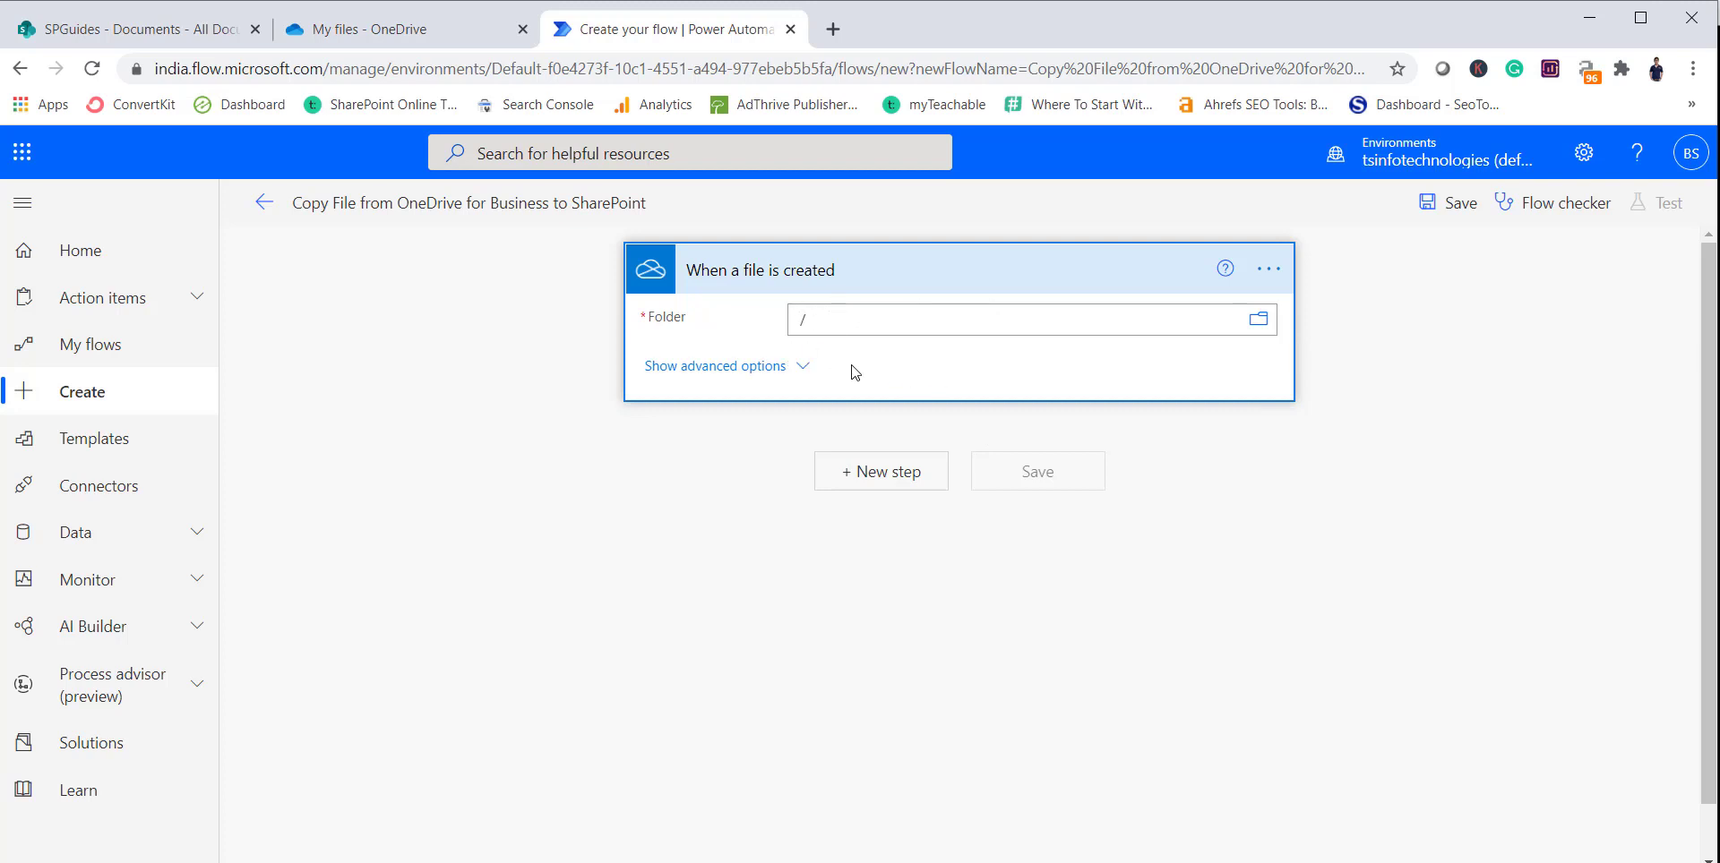
# Add the OneDrive for Business action "Get file content using path" after the trigger
pyautogui.click(871, 493)
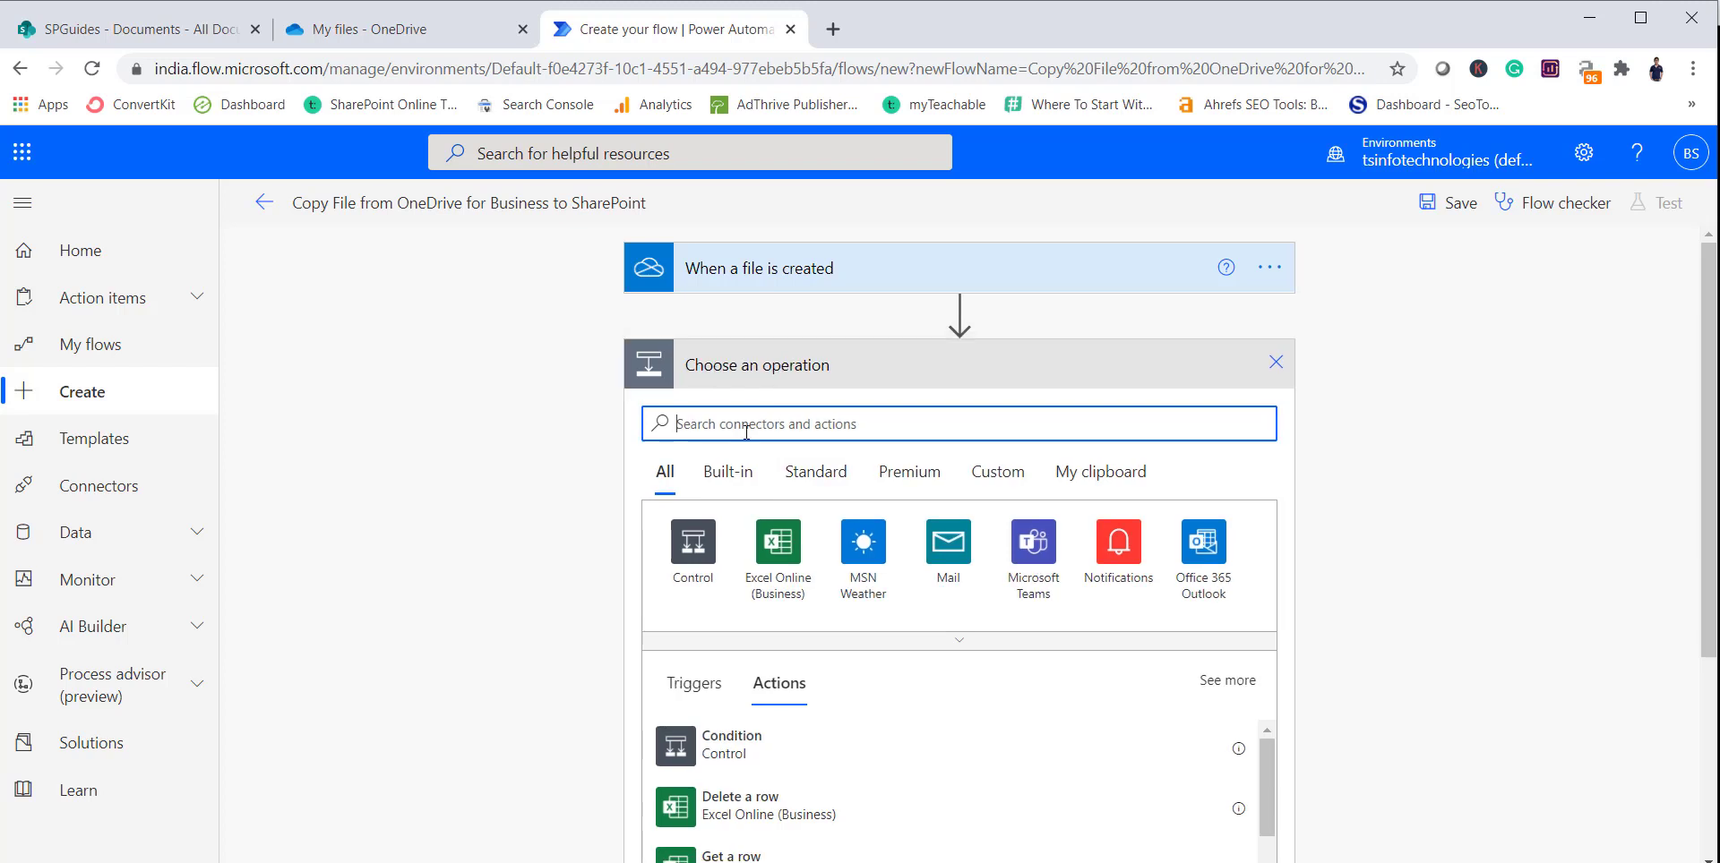
pyautogui.write('Get d')
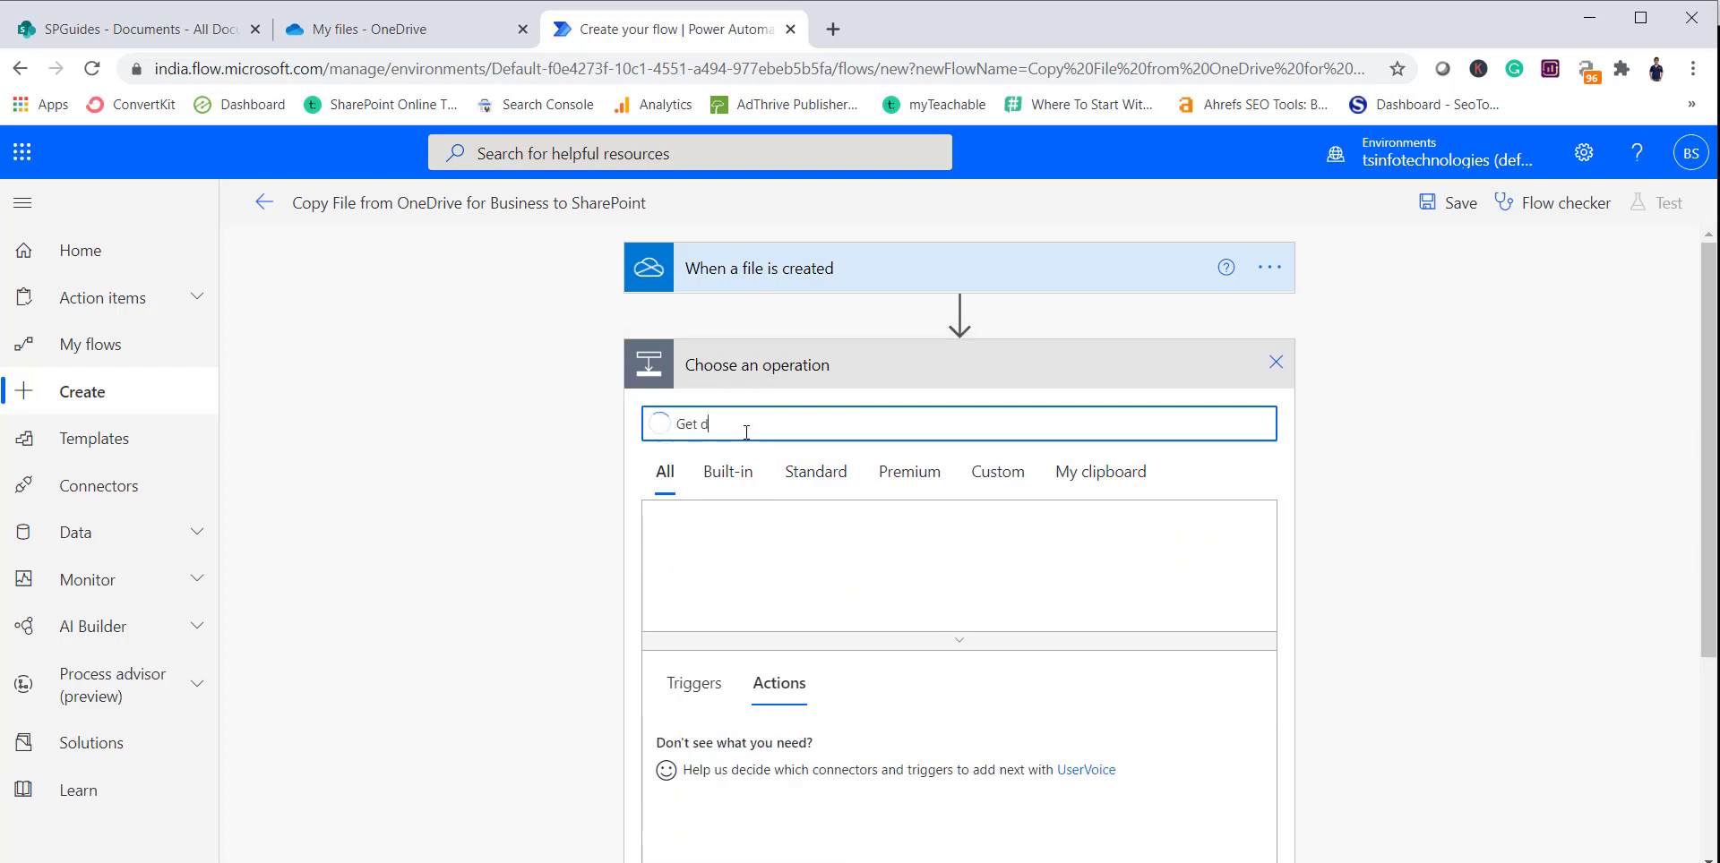
pyautogui.press('BackSpace')
pyautogui.write('file content')
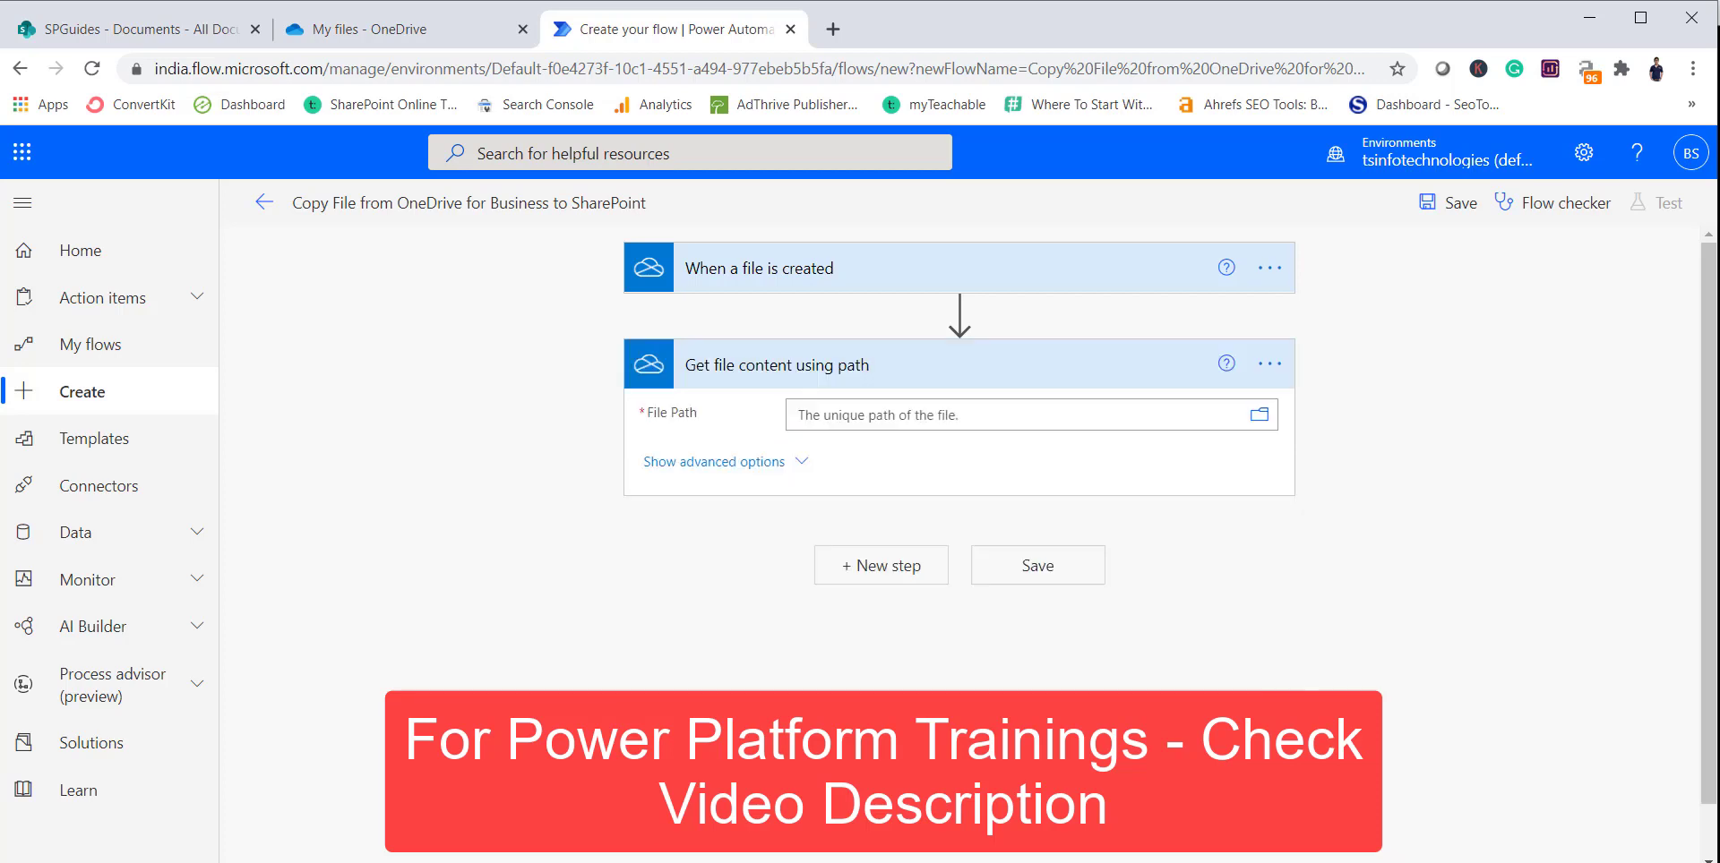
# Set the File Path of "Get file content using path" to "/" followed by the trigger's File name dynamic content
pyautogui.click(812, 421)
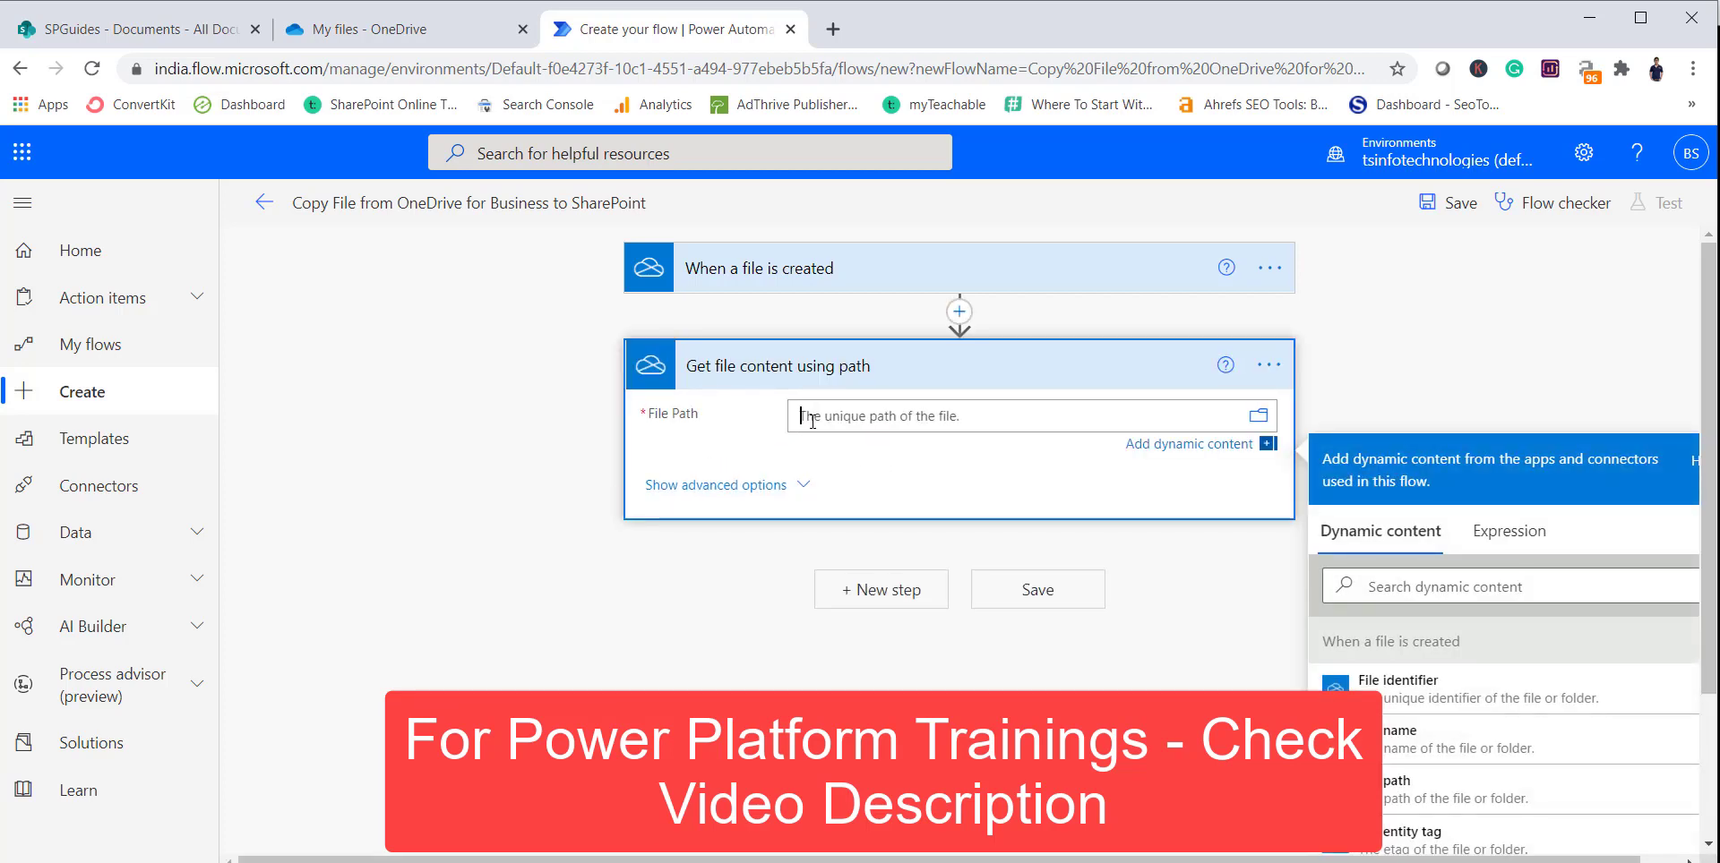
pyautogui.write('/')
pyautogui.click(1444, 757)
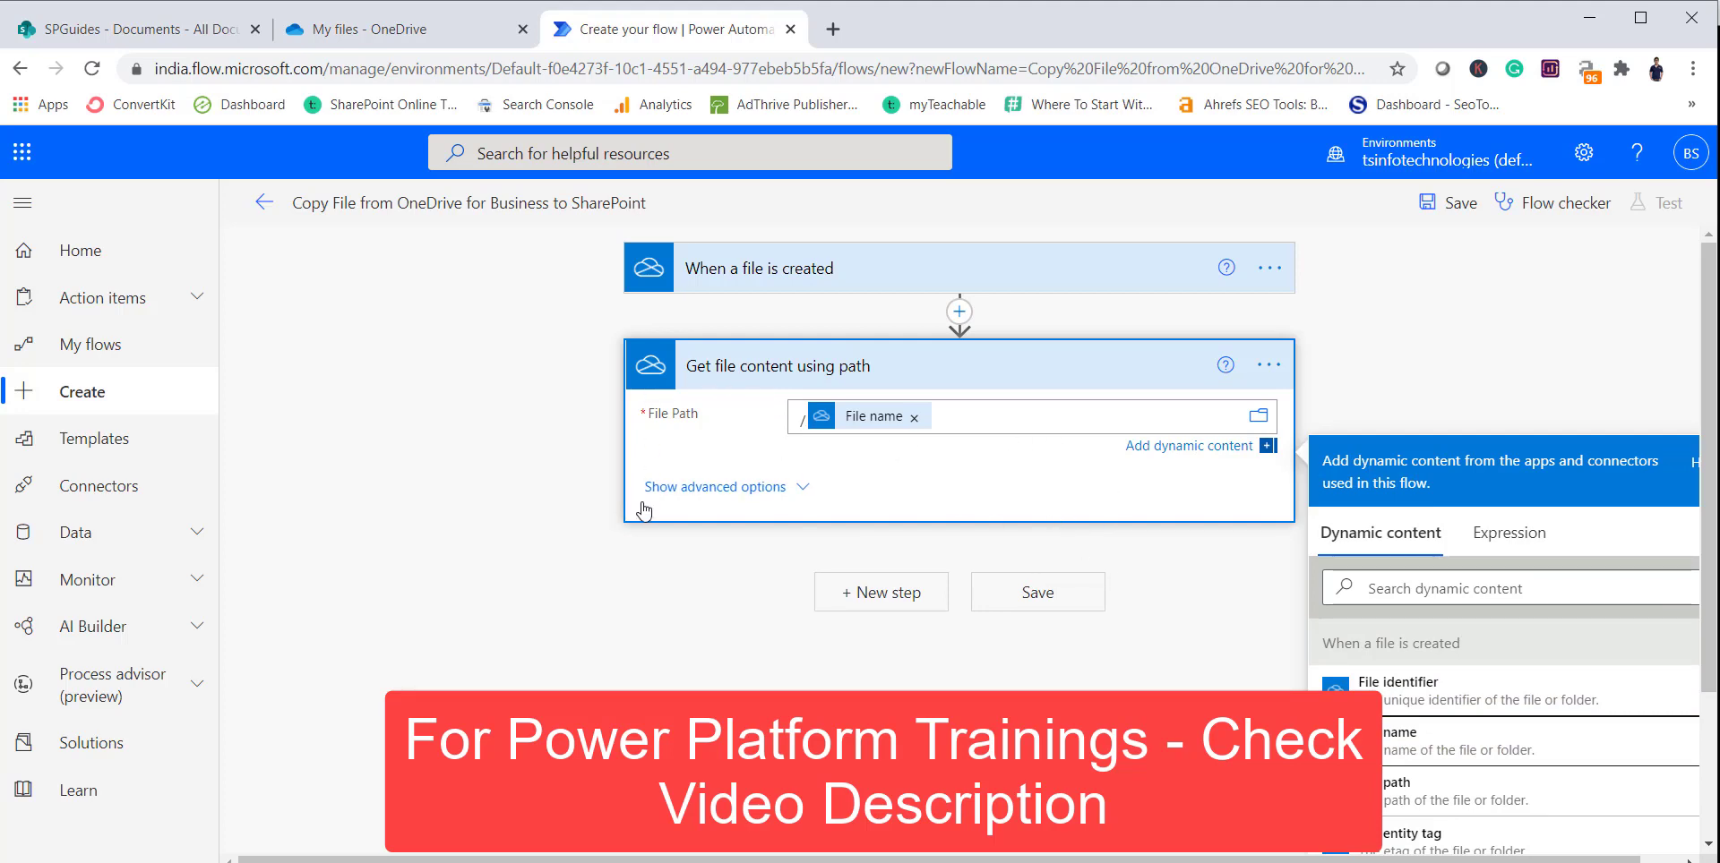
pyautogui.click(1010, 618)
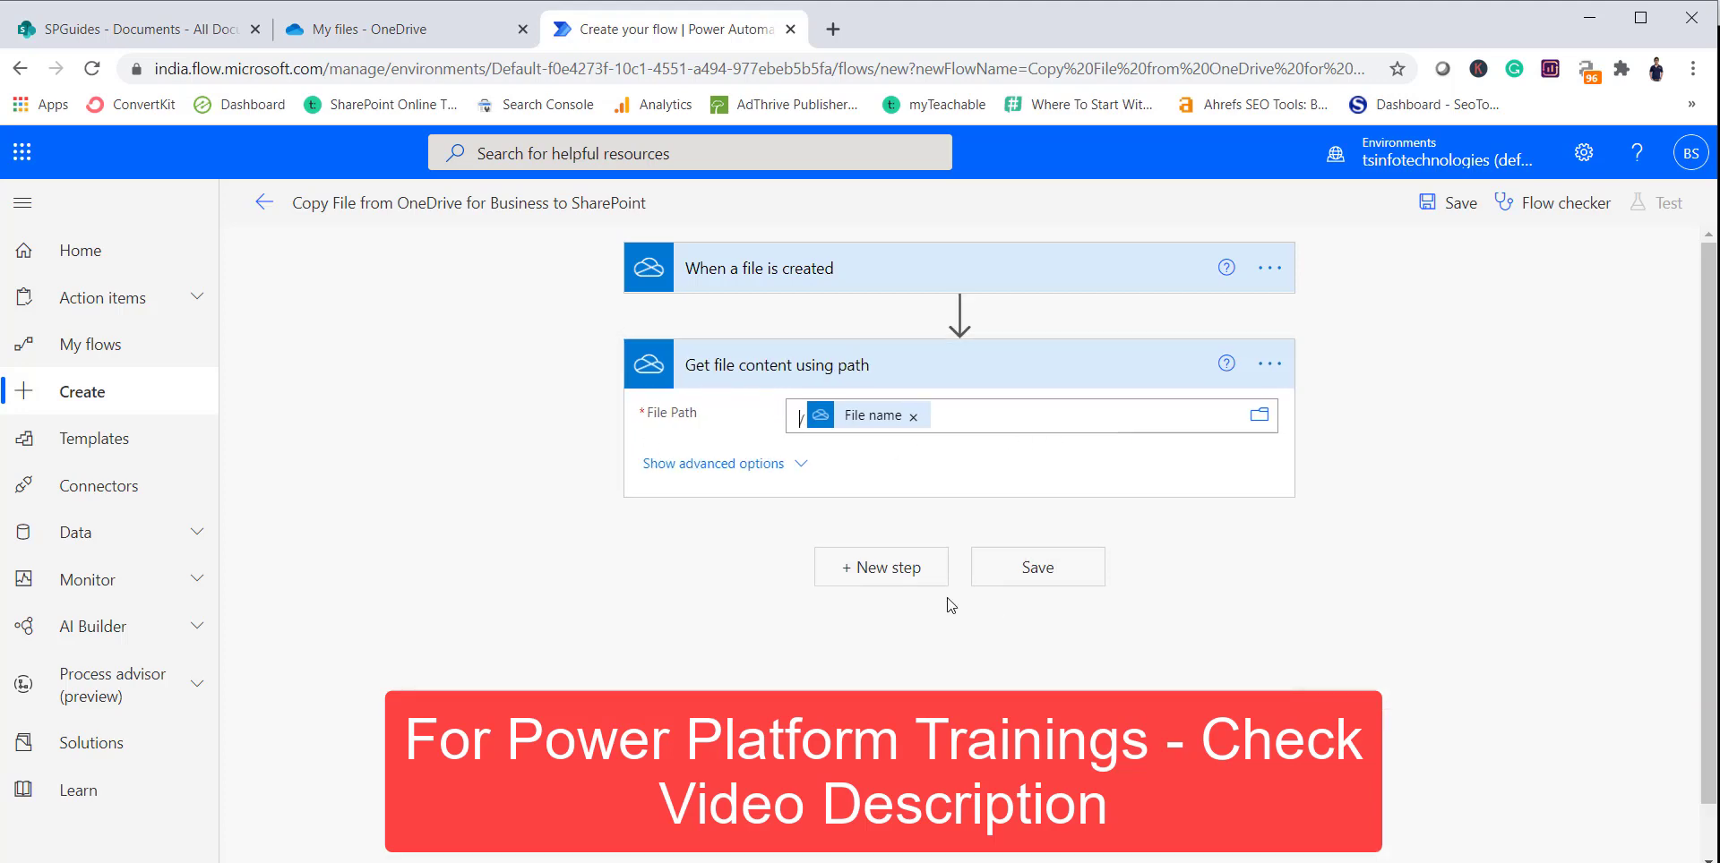
# Add the SharePoint "Create file" action after "Get file content using path"
pyautogui.click(889, 576)
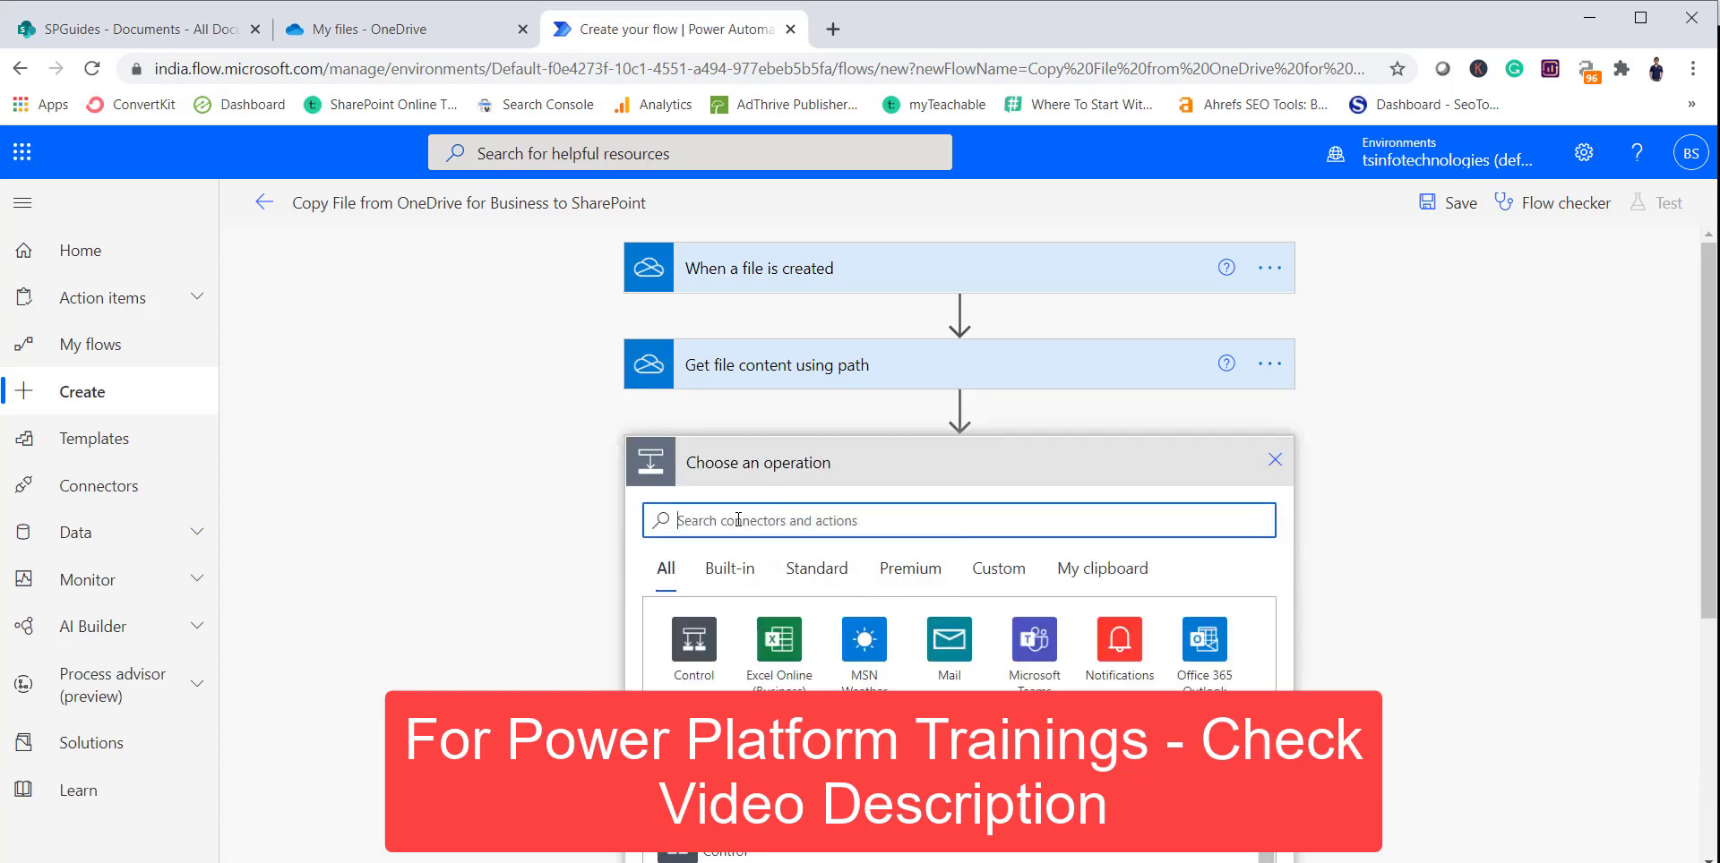
pyautogui.write('create file')
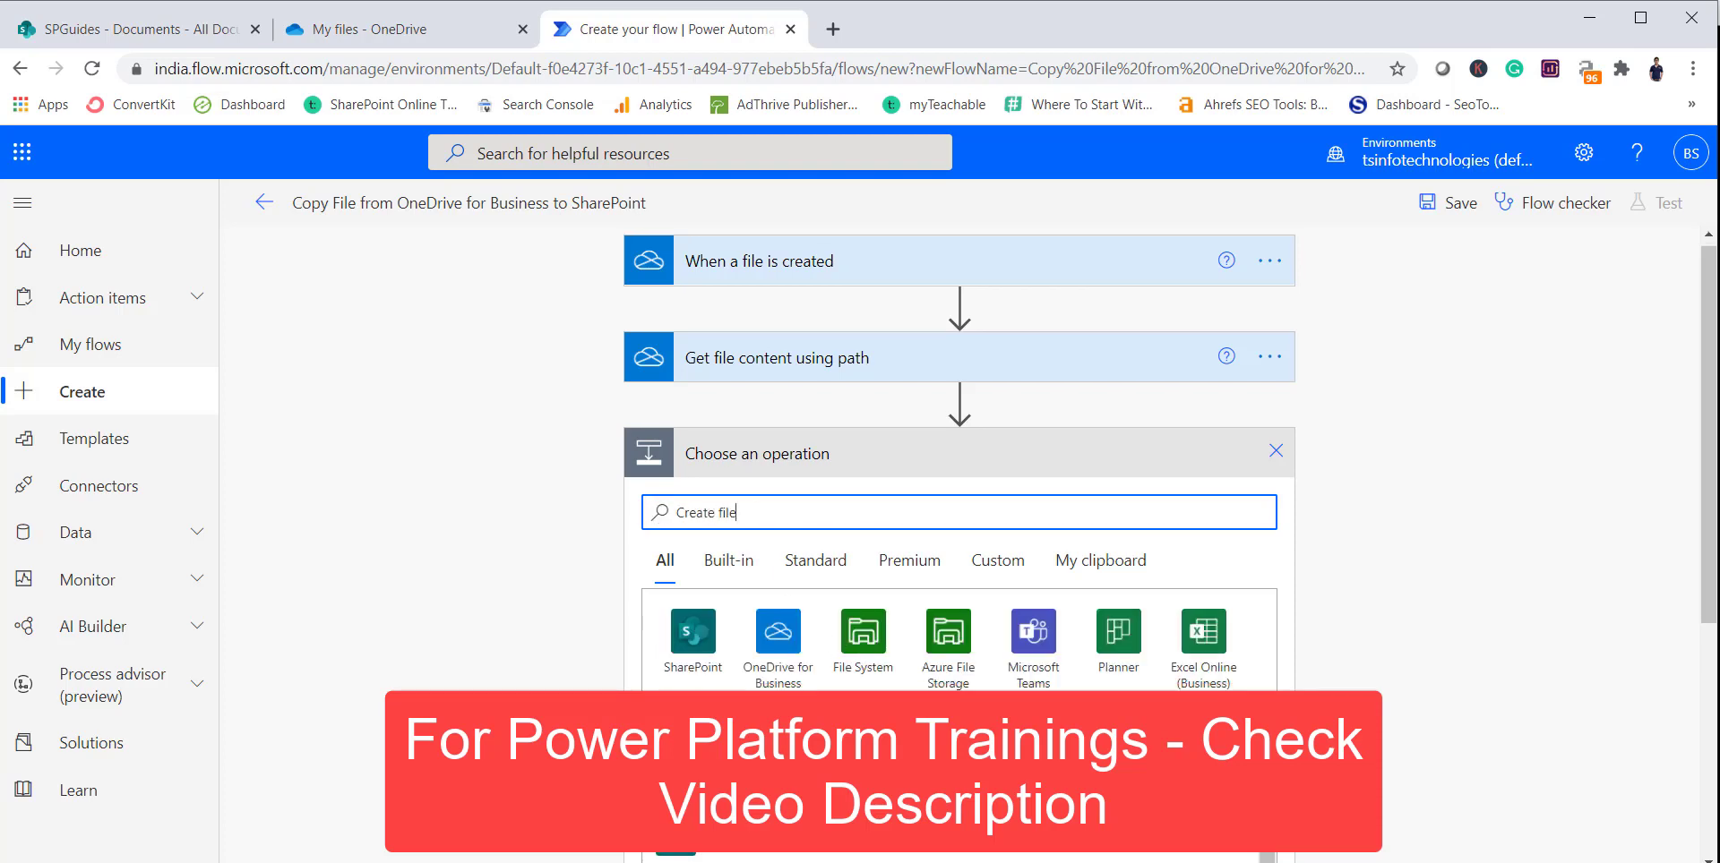
pyautogui.scroll(-3, 736, 537)
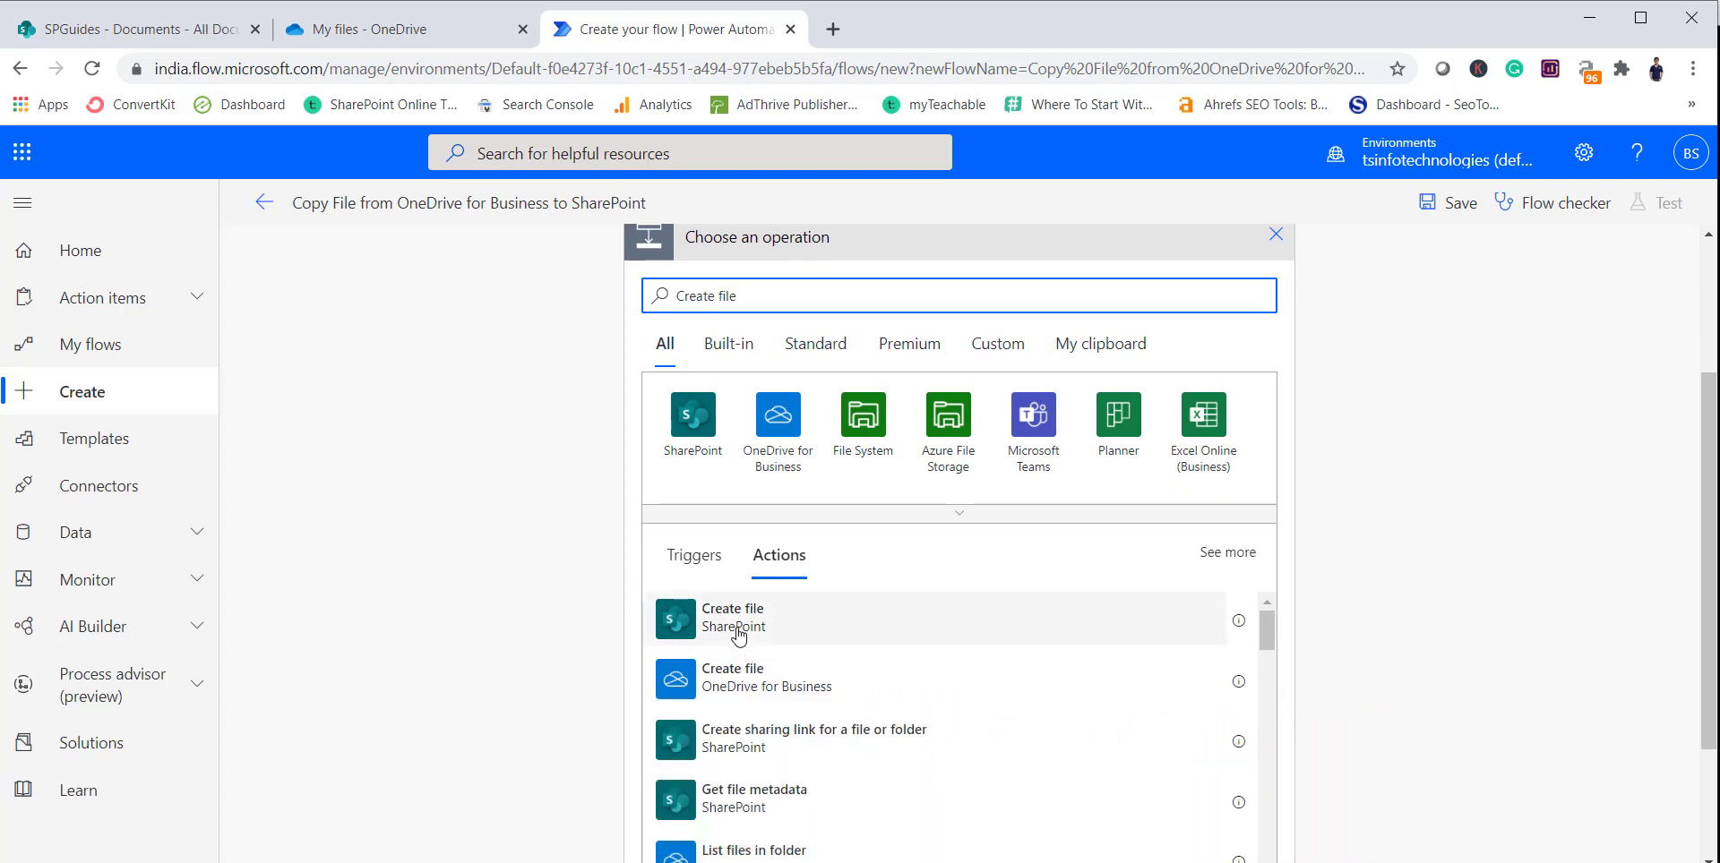
pyautogui.click(738, 632)
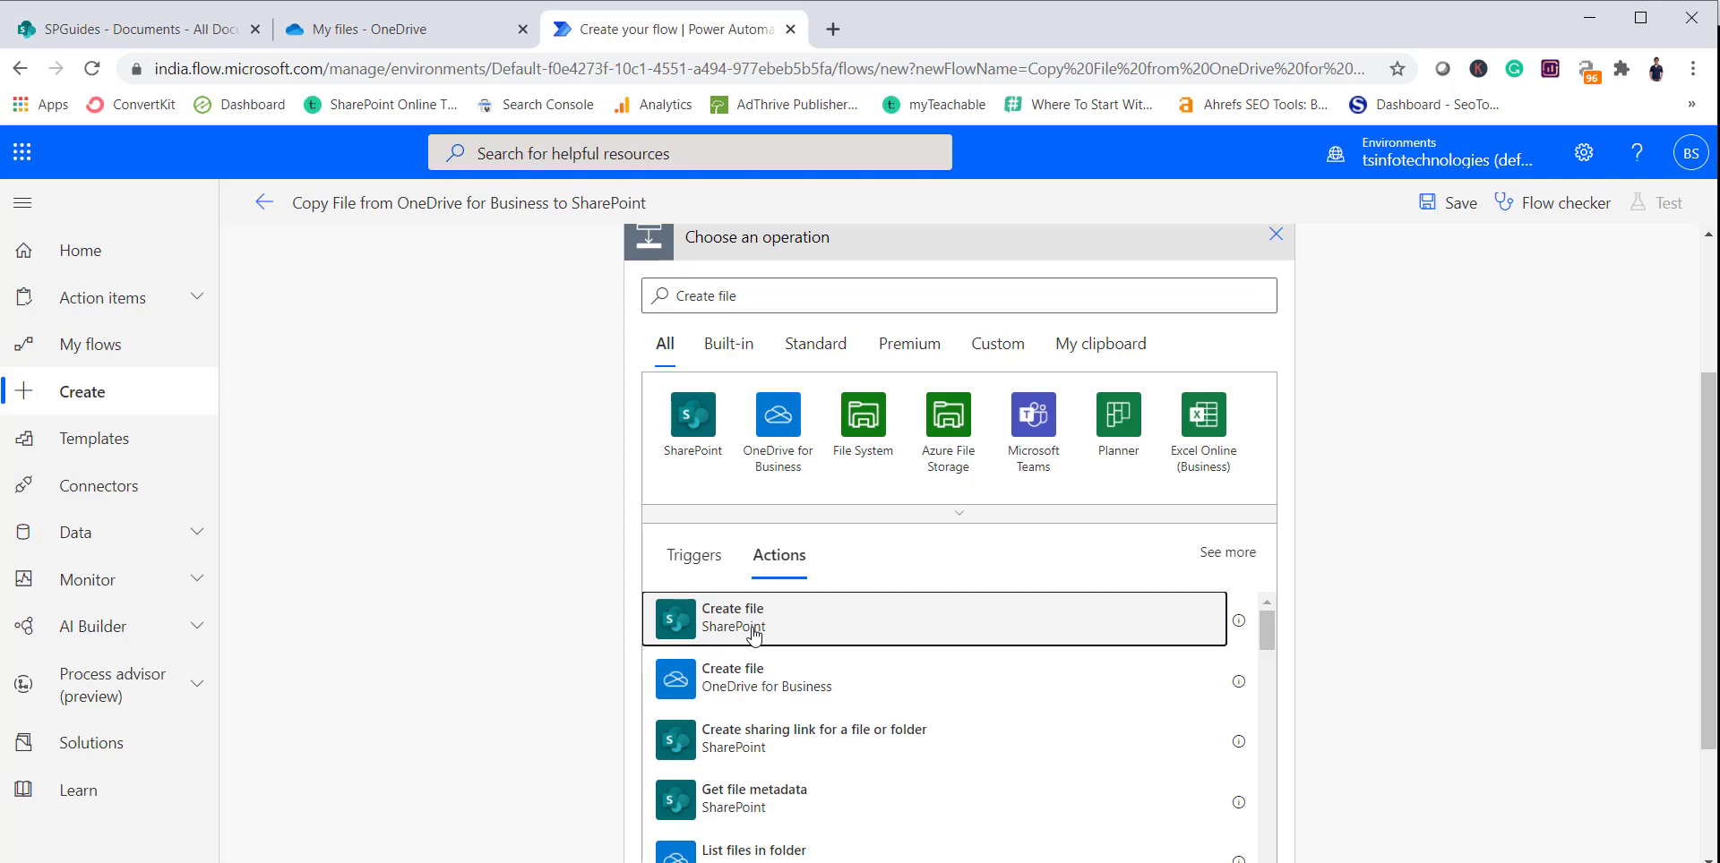
# Set the Create file action's Site Address to the SPGuides site and its Folder Path to /Shared Documents
pyautogui.click(914, 450)
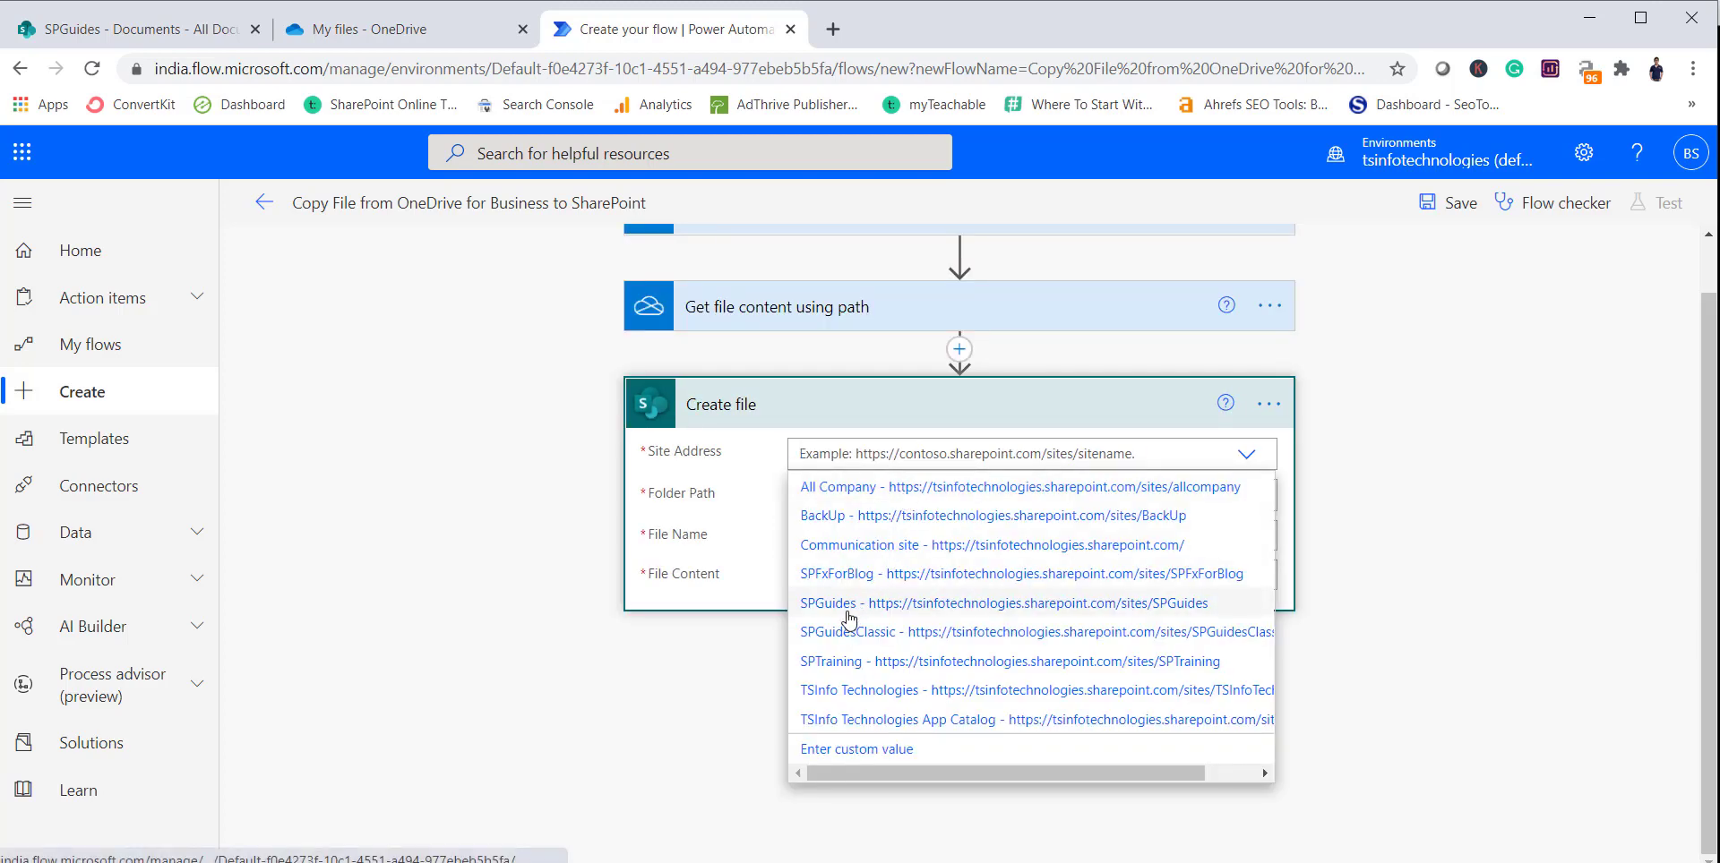
pyautogui.click(929, 603)
pyautogui.click(869, 500)
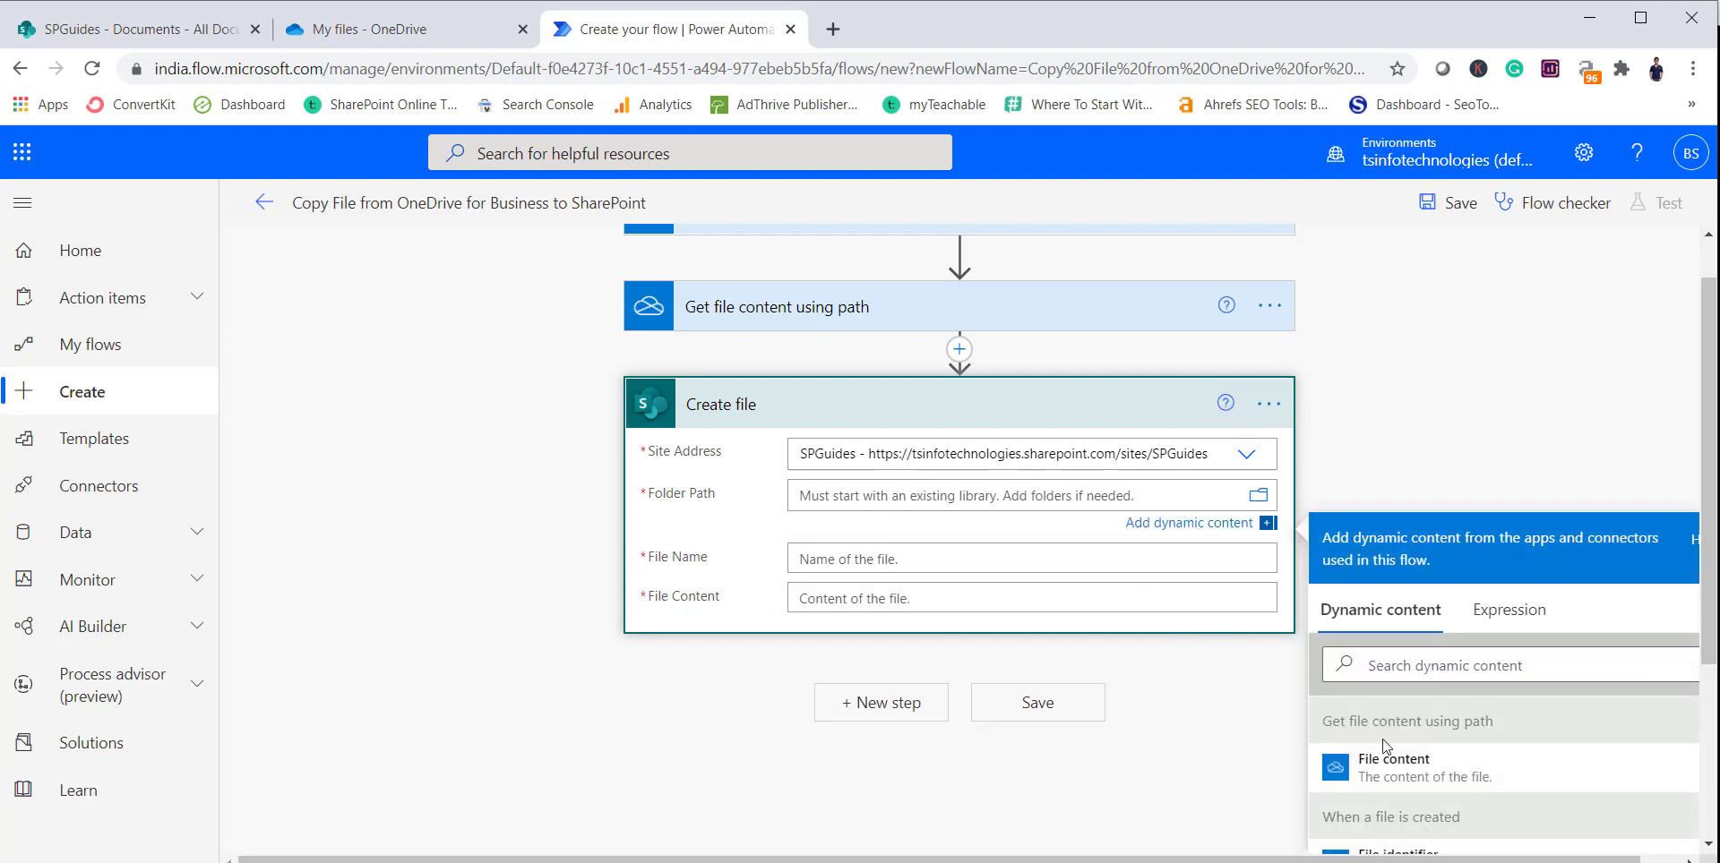
pyautogui.click(1259, 497)
pyautogui.scroll(-4, 1443, 549)
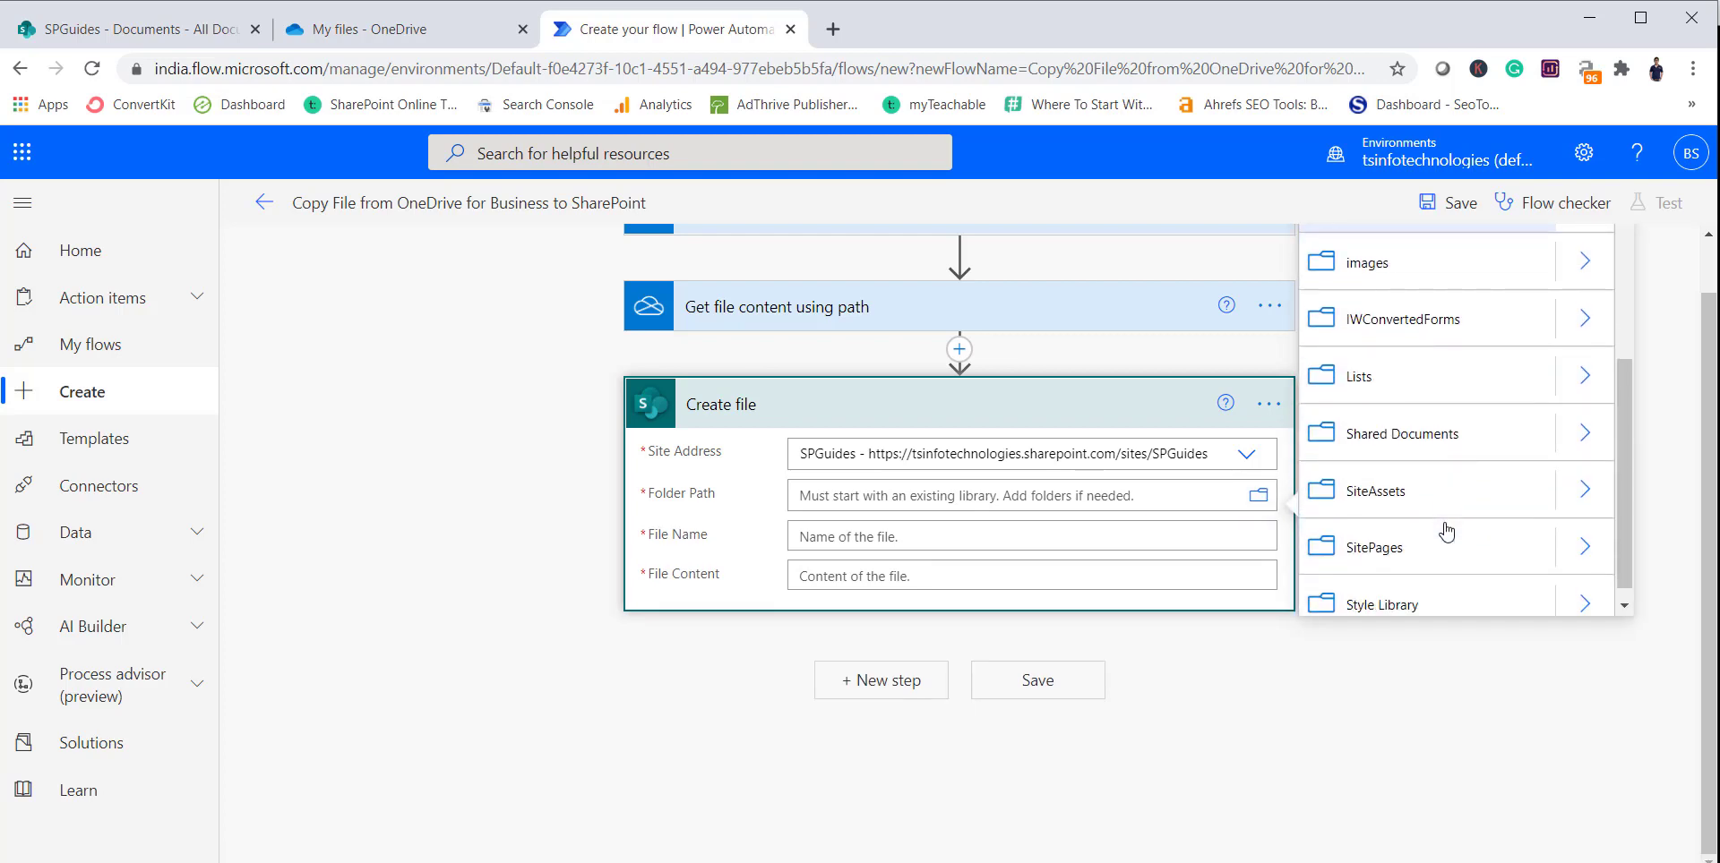
pyautogui.click(1420, 439)
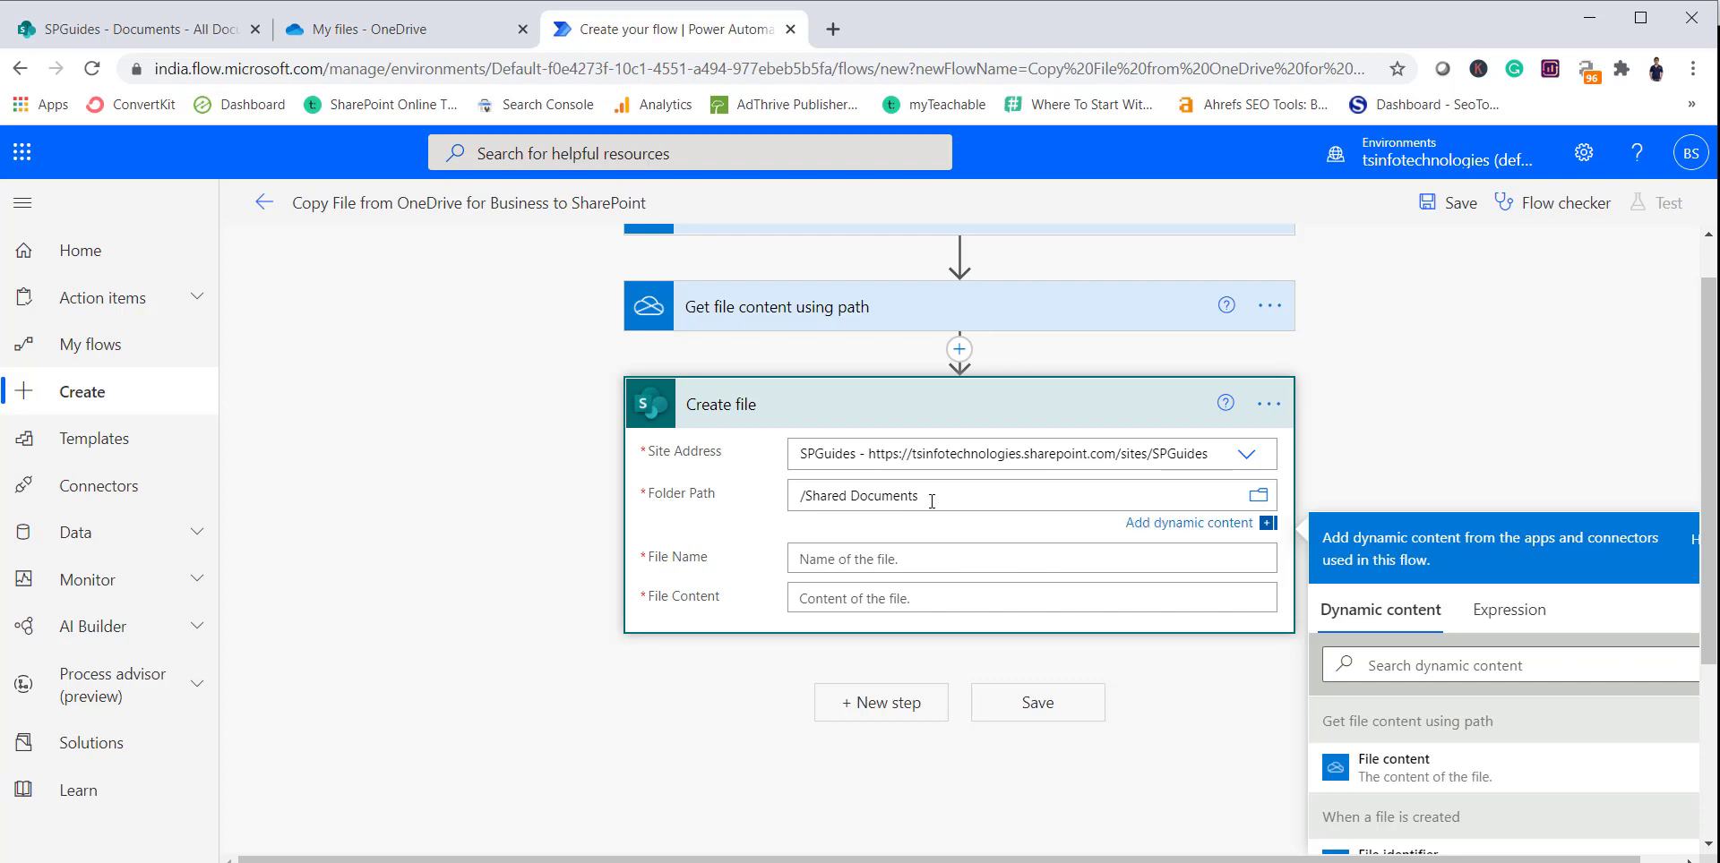
# Fill the Create file action's File Name with the trigger's File name and its File Content with the File content from "Get file content using path"
pyautogui.click(914, 561)
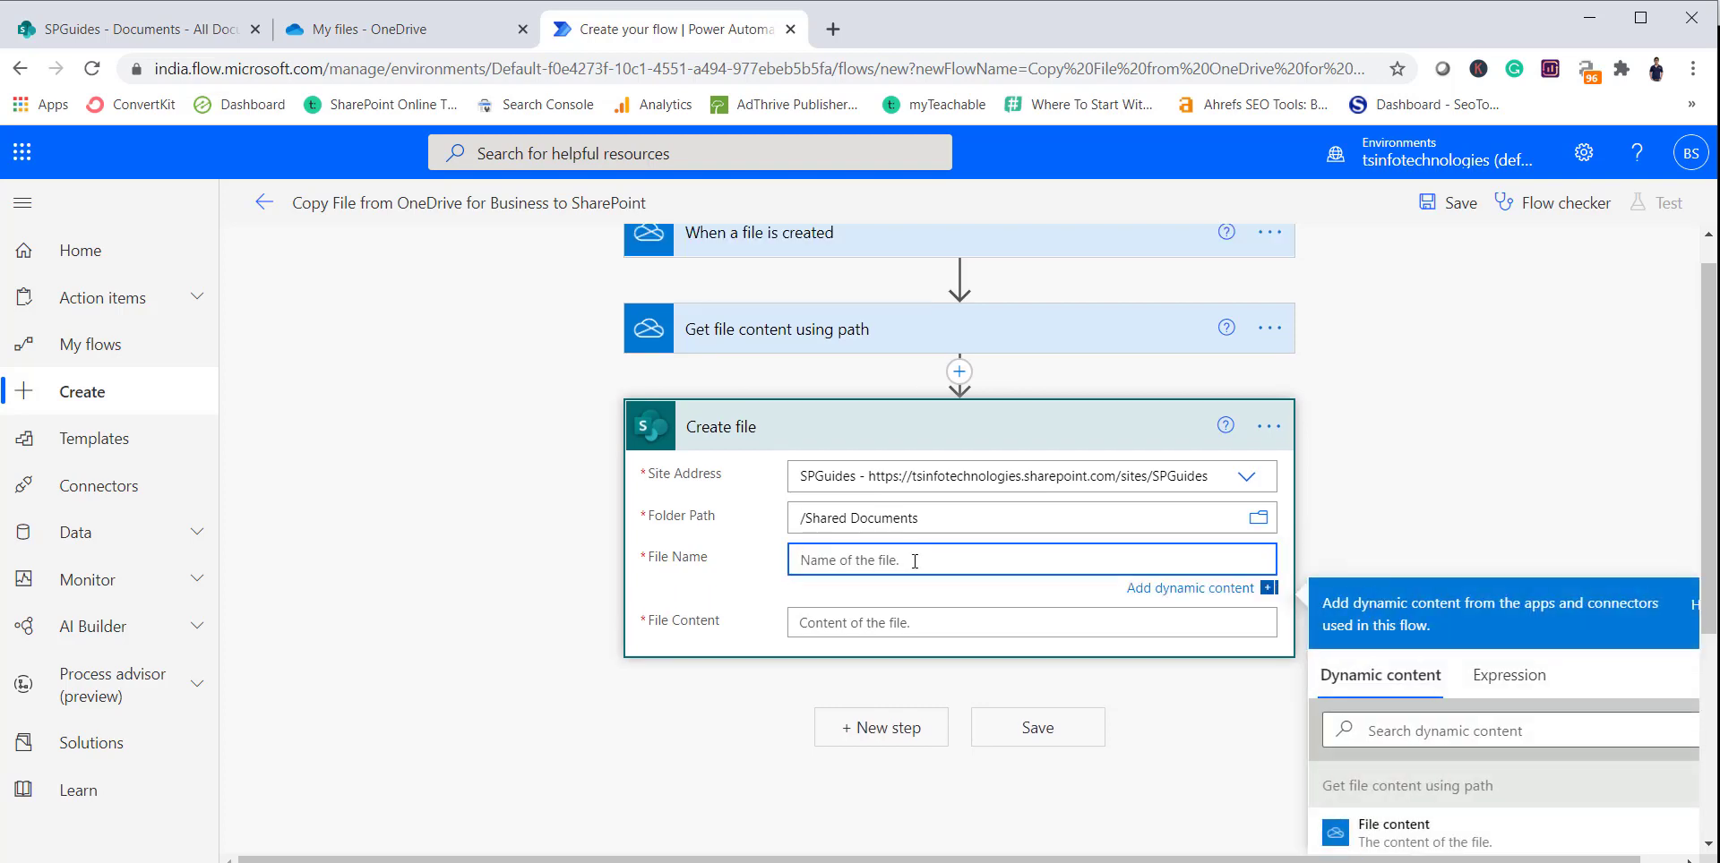
pyautogui.scroll(-3, 1549, 463)
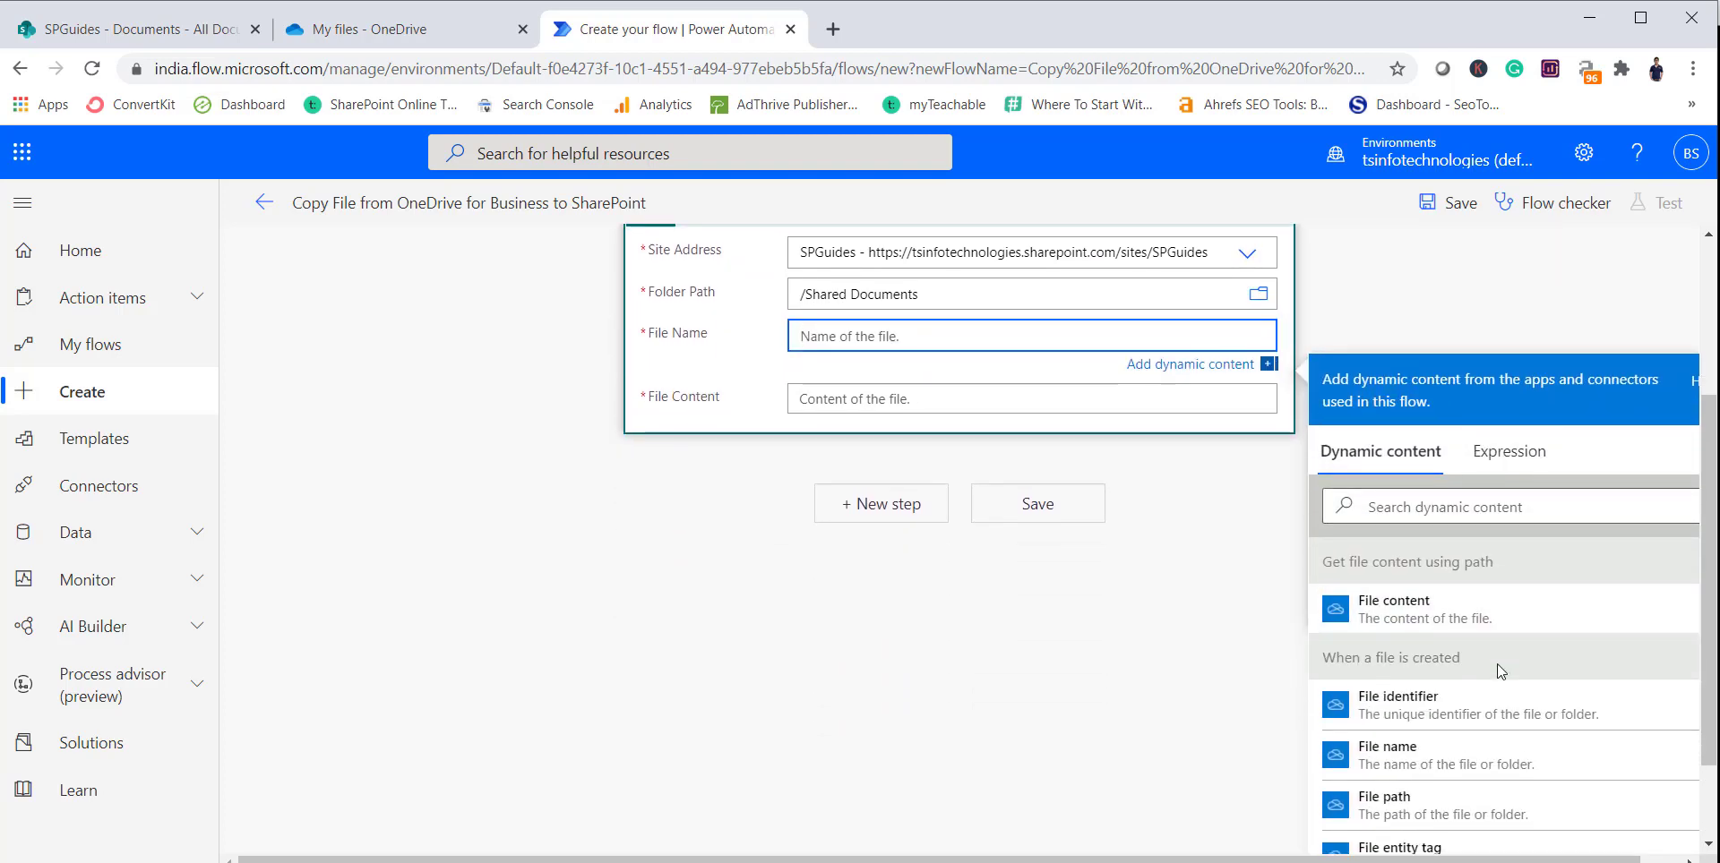
pyautogui.click(1427, 741)
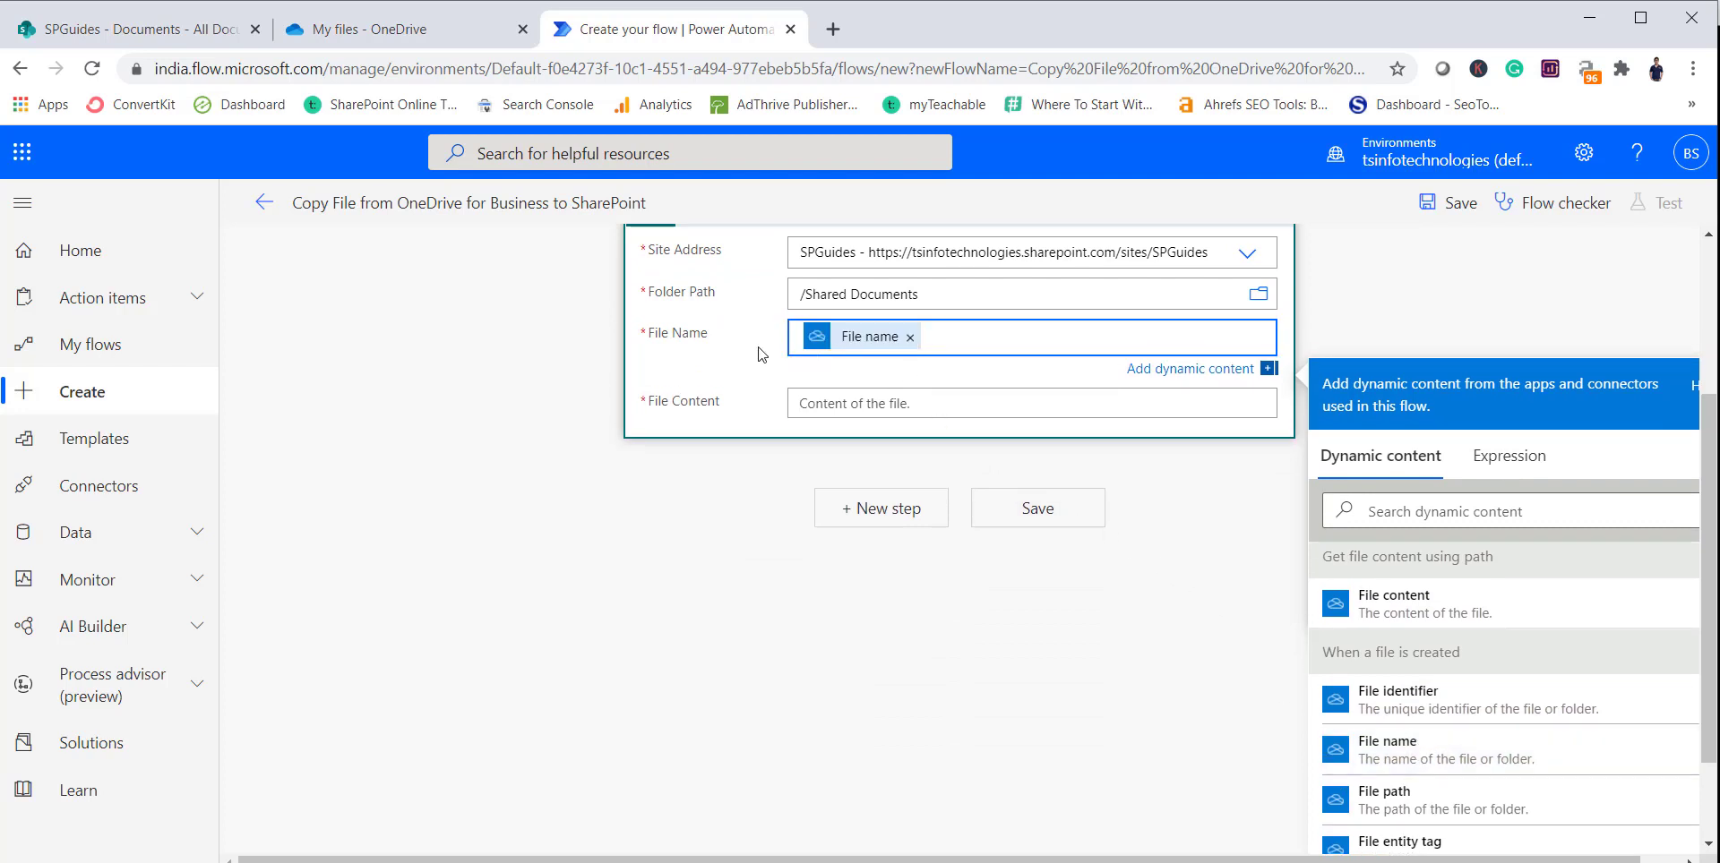
pyautogui.click(860, 405)
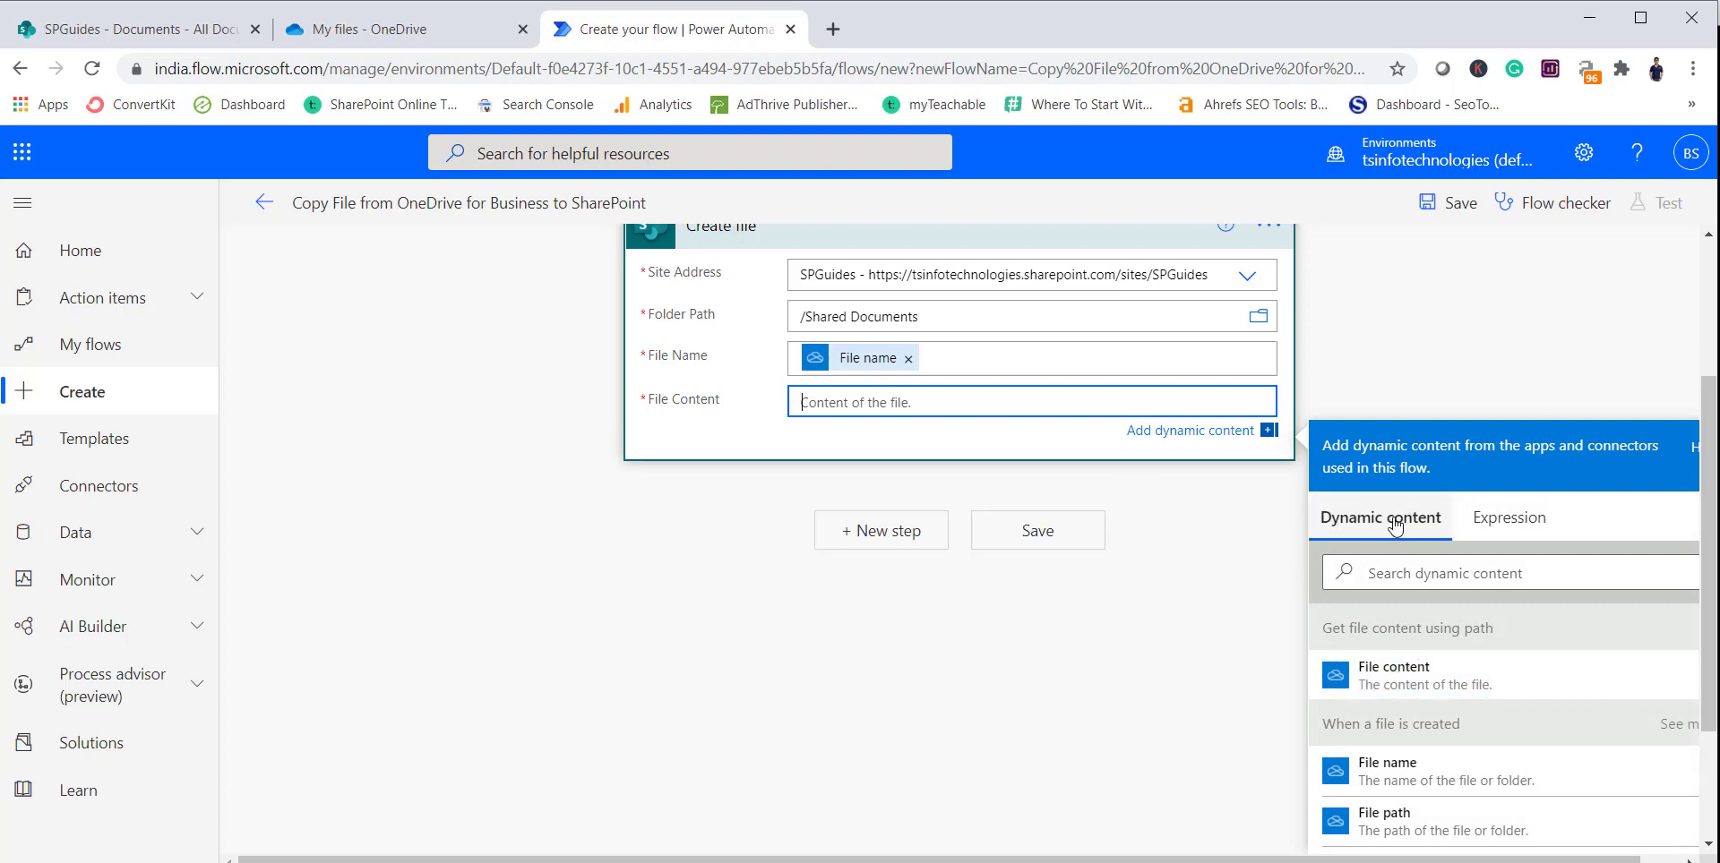
pyautogui.click(1346, 678)
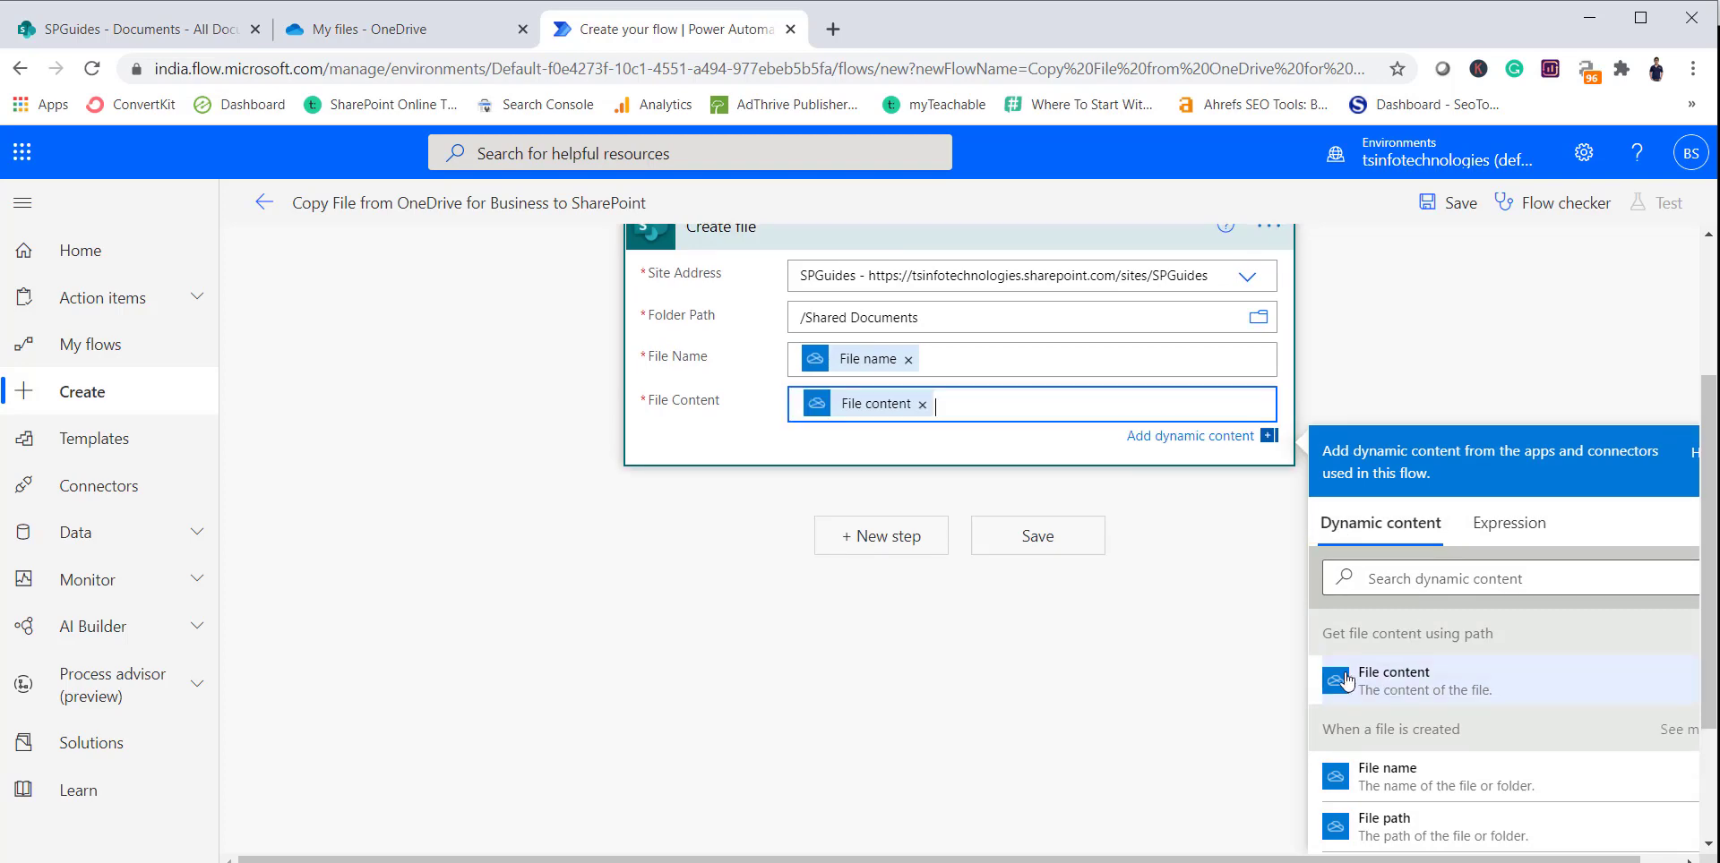
pyautogui.scroll(3, 896, 565)
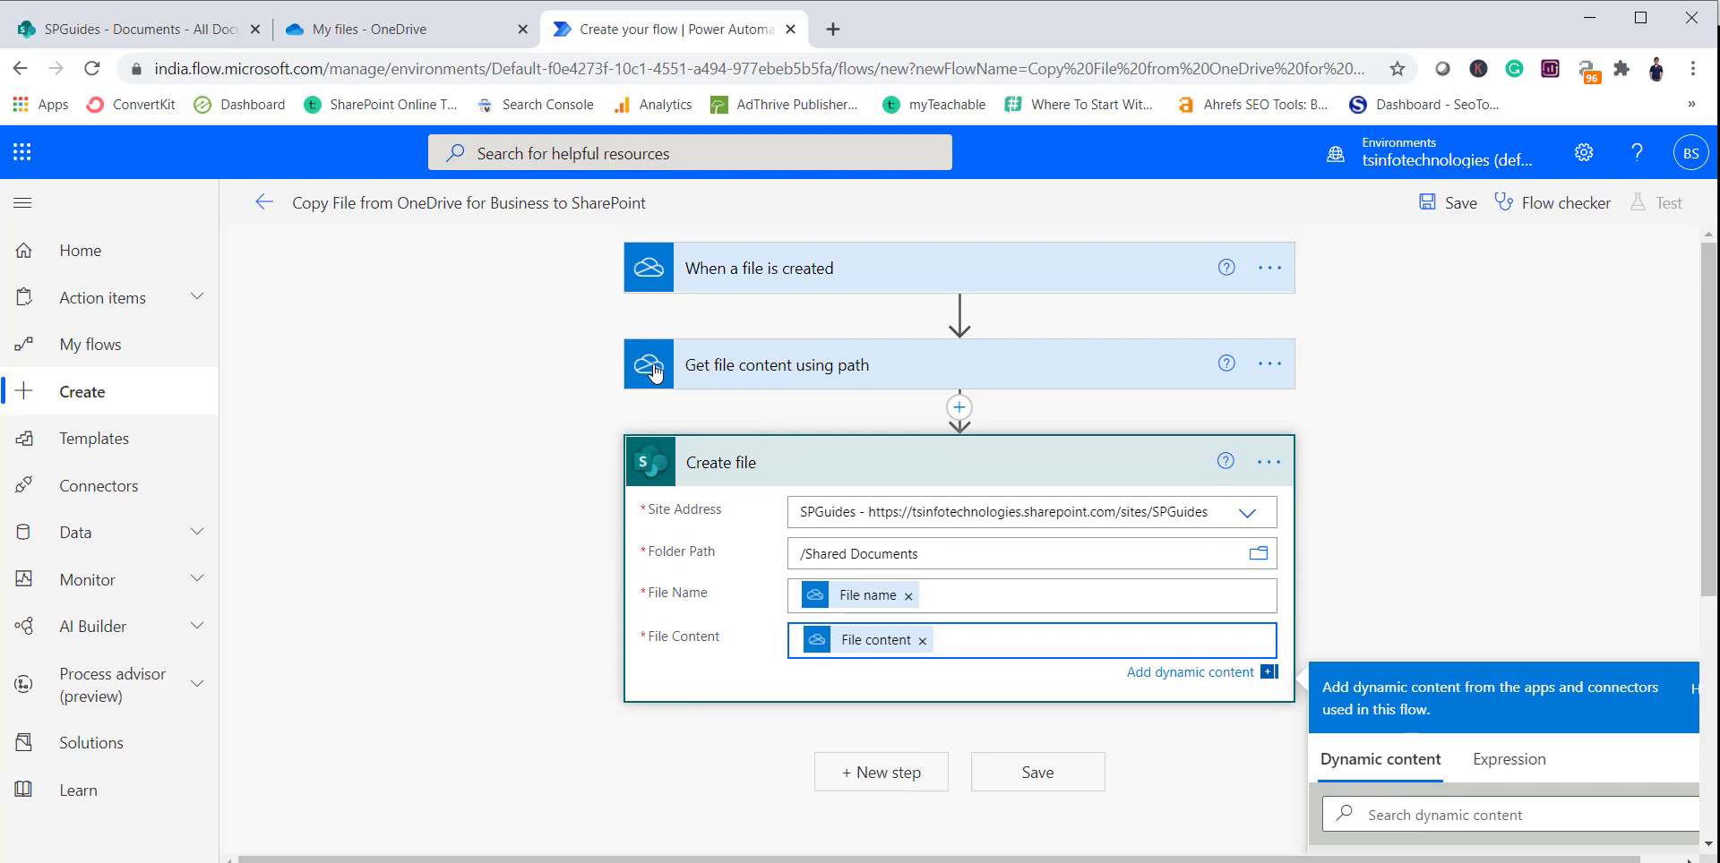
pyautogui.click(1393, 511)
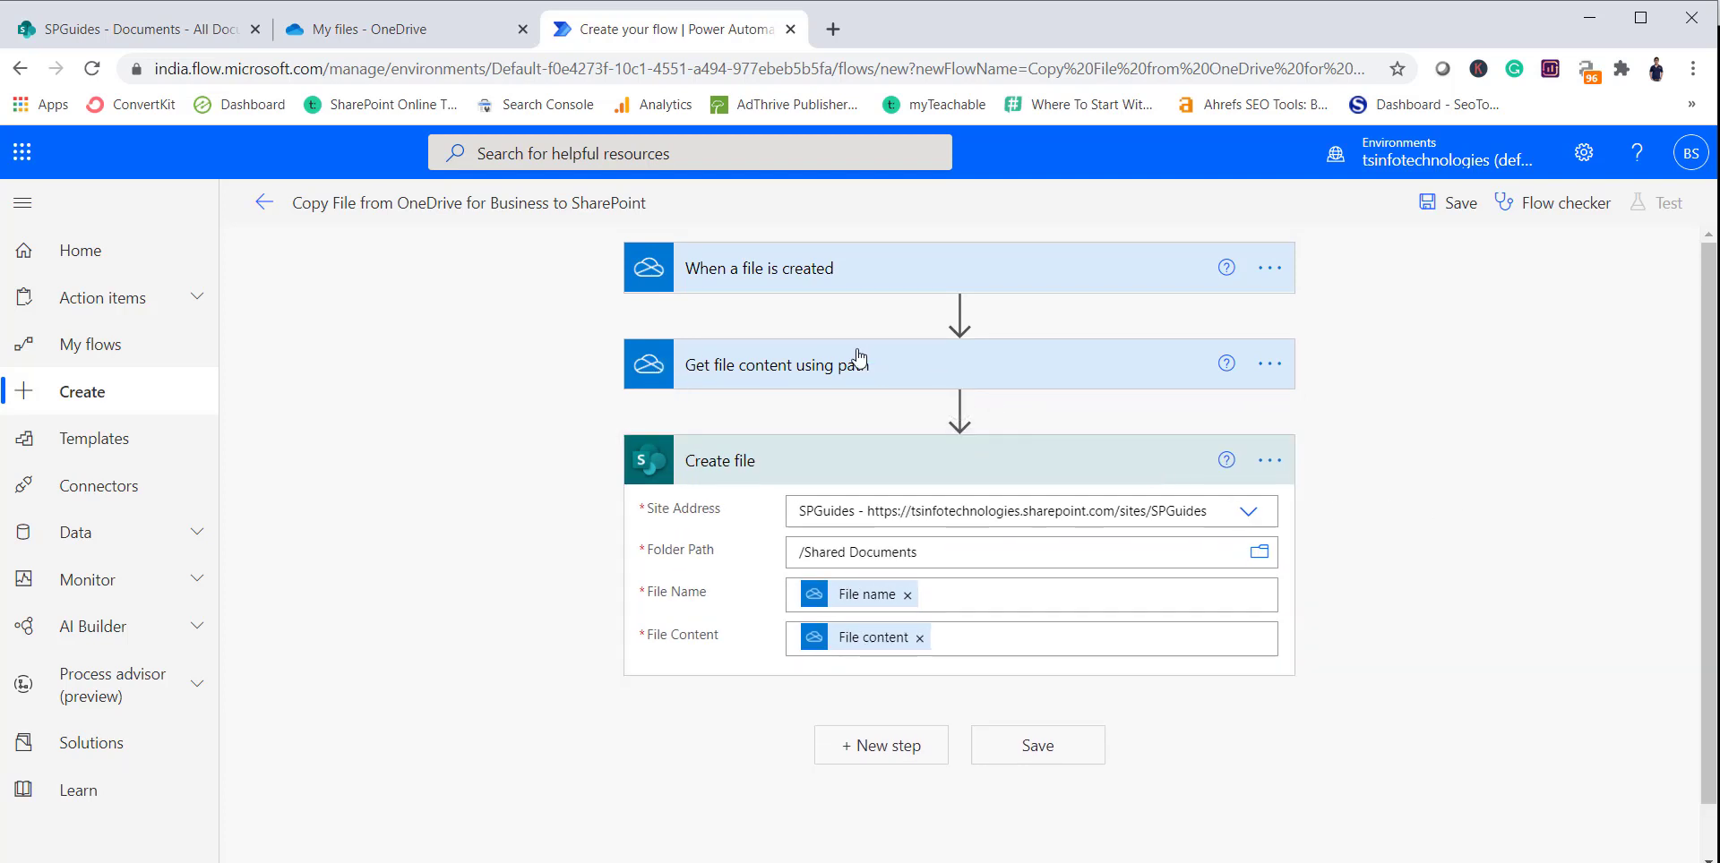
pyautogui.moveTo(897, 651)
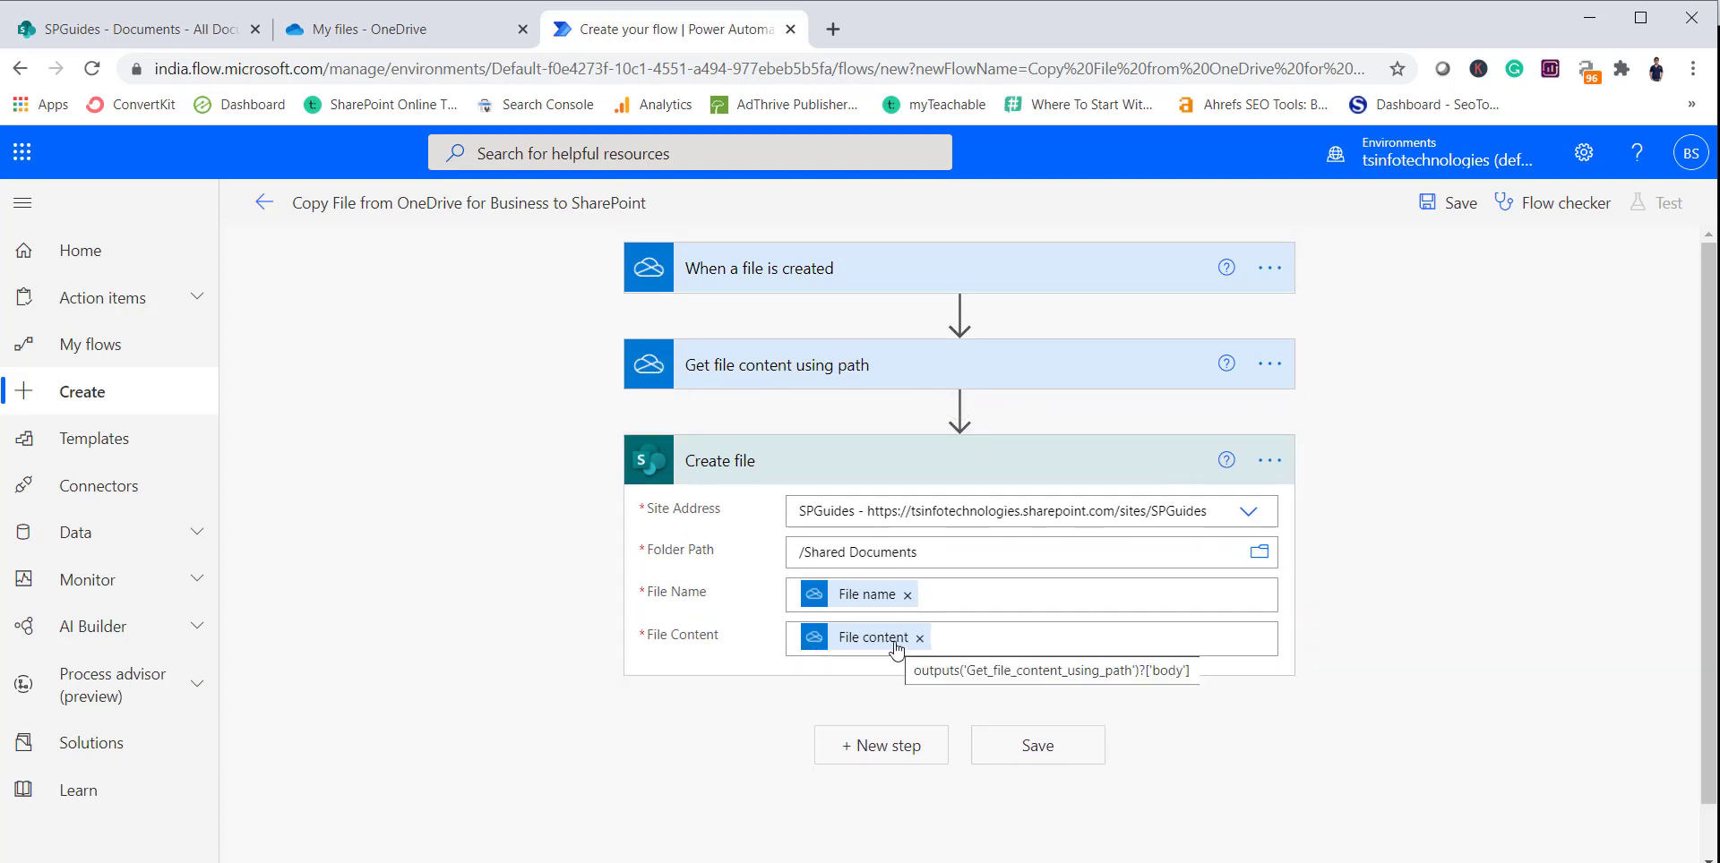
# Add the OneDrive for Business "Delete file" action after the Create file action
pyautogui.click(913, 745)
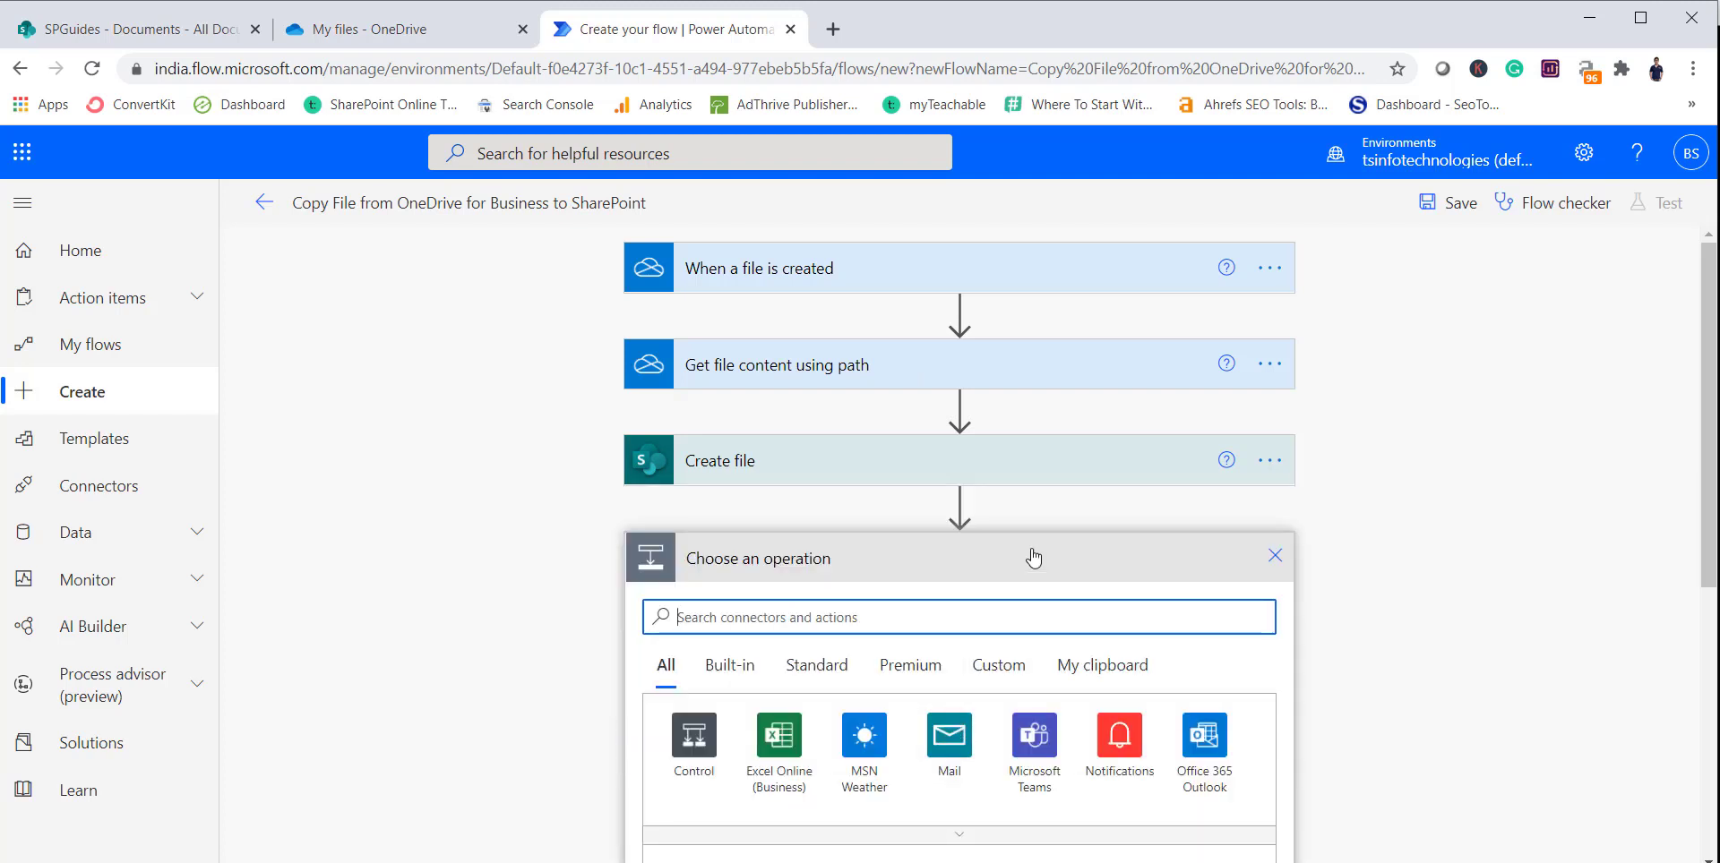
pyautogui.write('De')
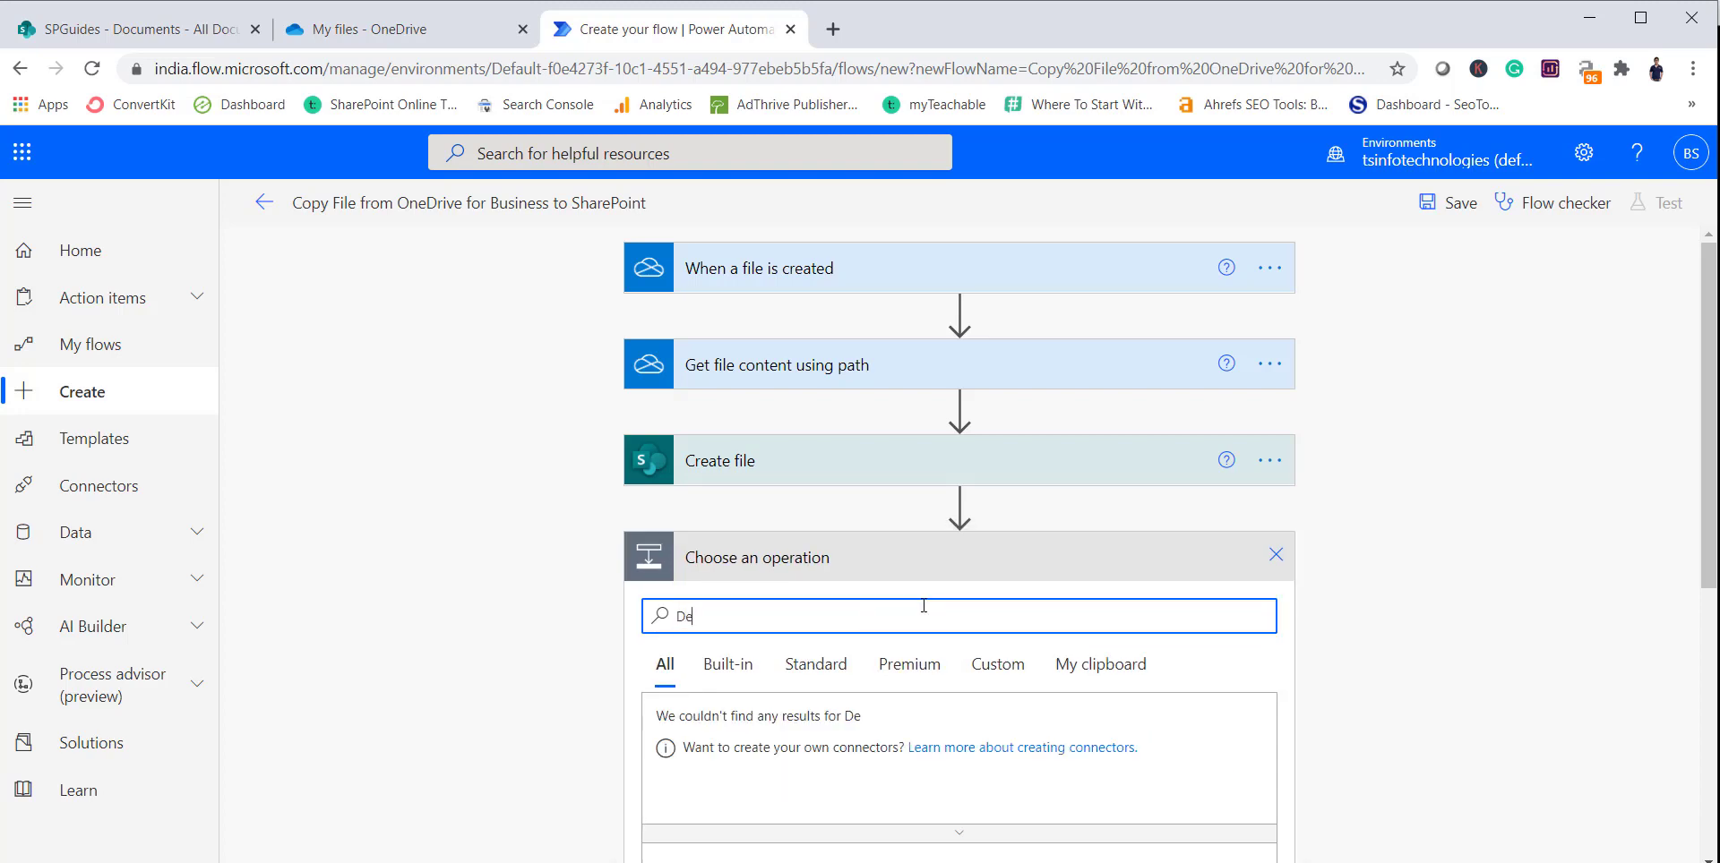
pyautogui.write('lete file')
pyautogui.scroll(-4, 959, 645)
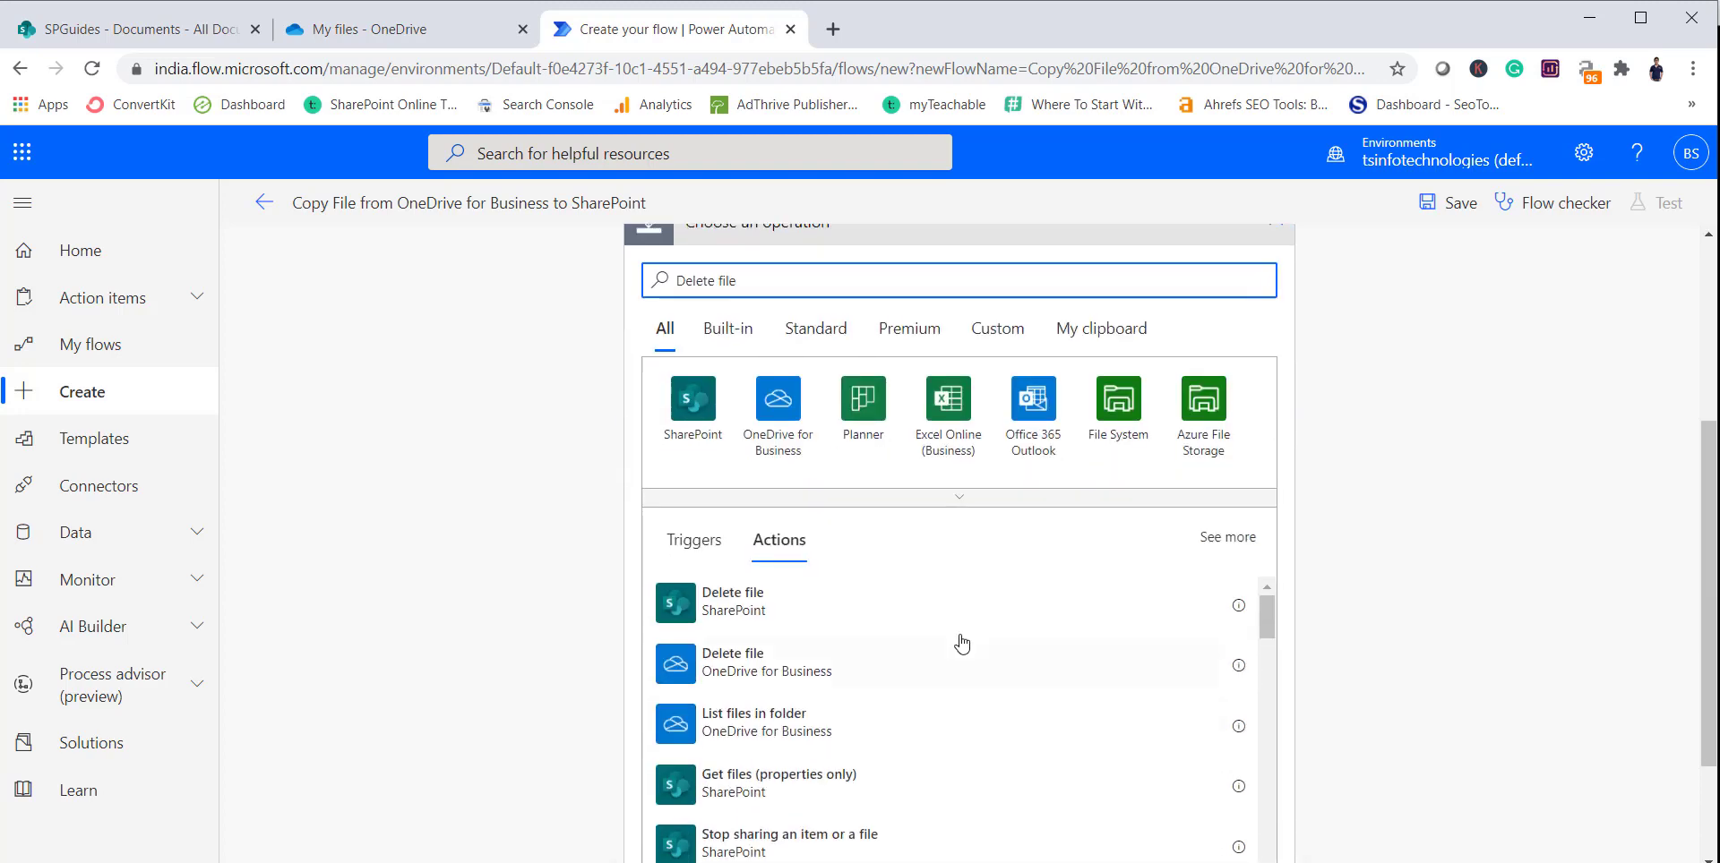
pyautogui.click(787, 679)
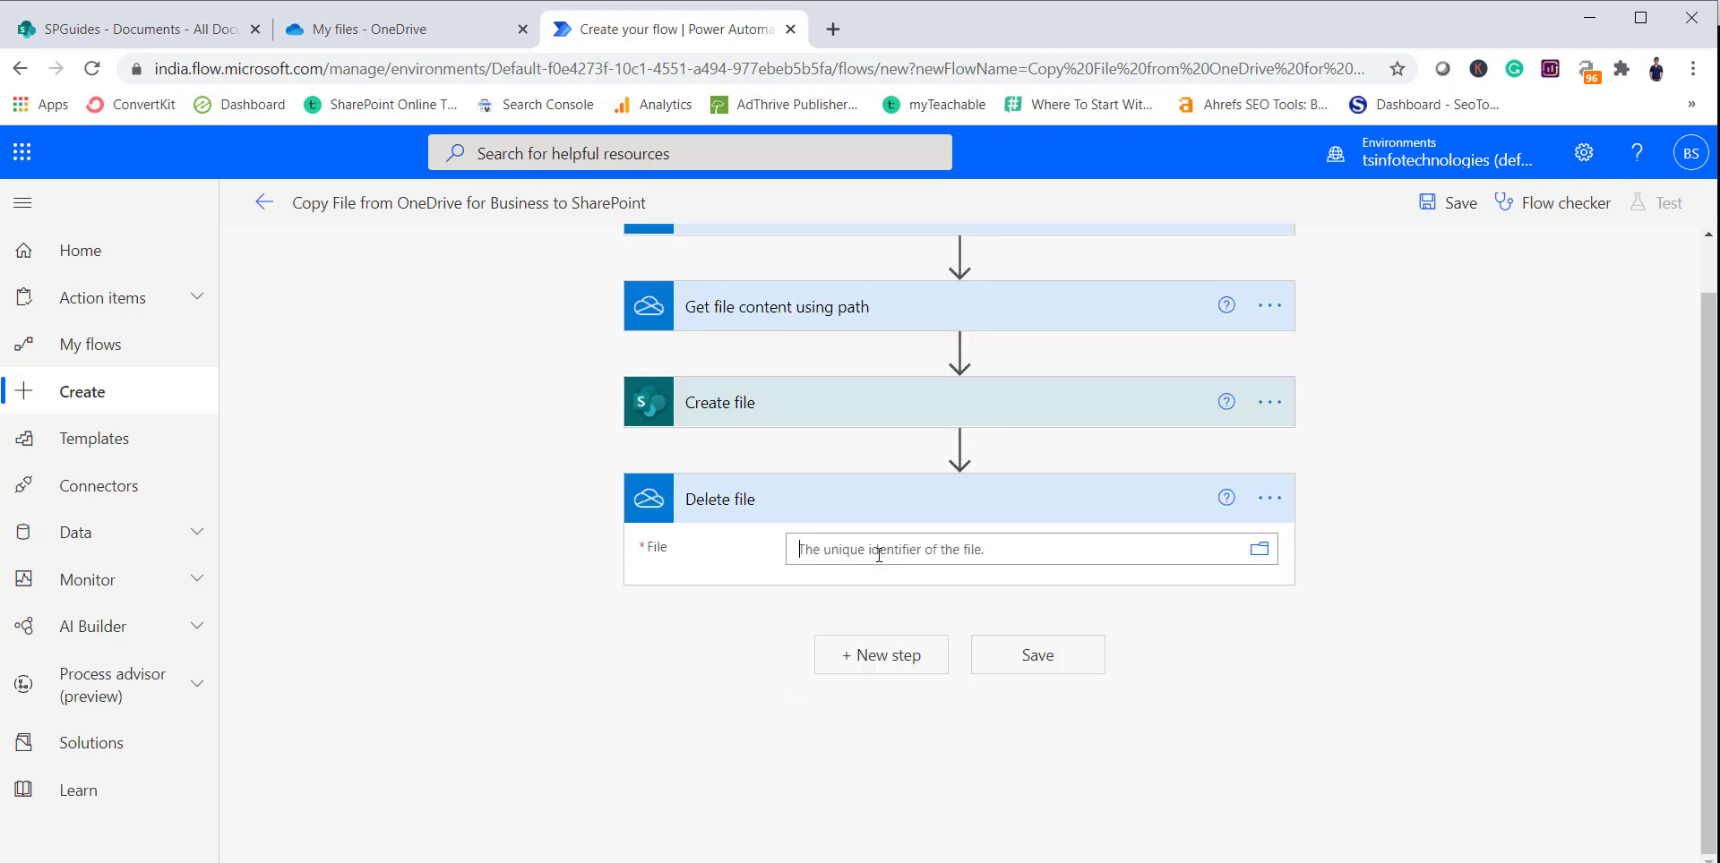
# Set the Delete file action's File to the File identifier dynamic content from "When a file is created"
pyautogui.click(878, 550)
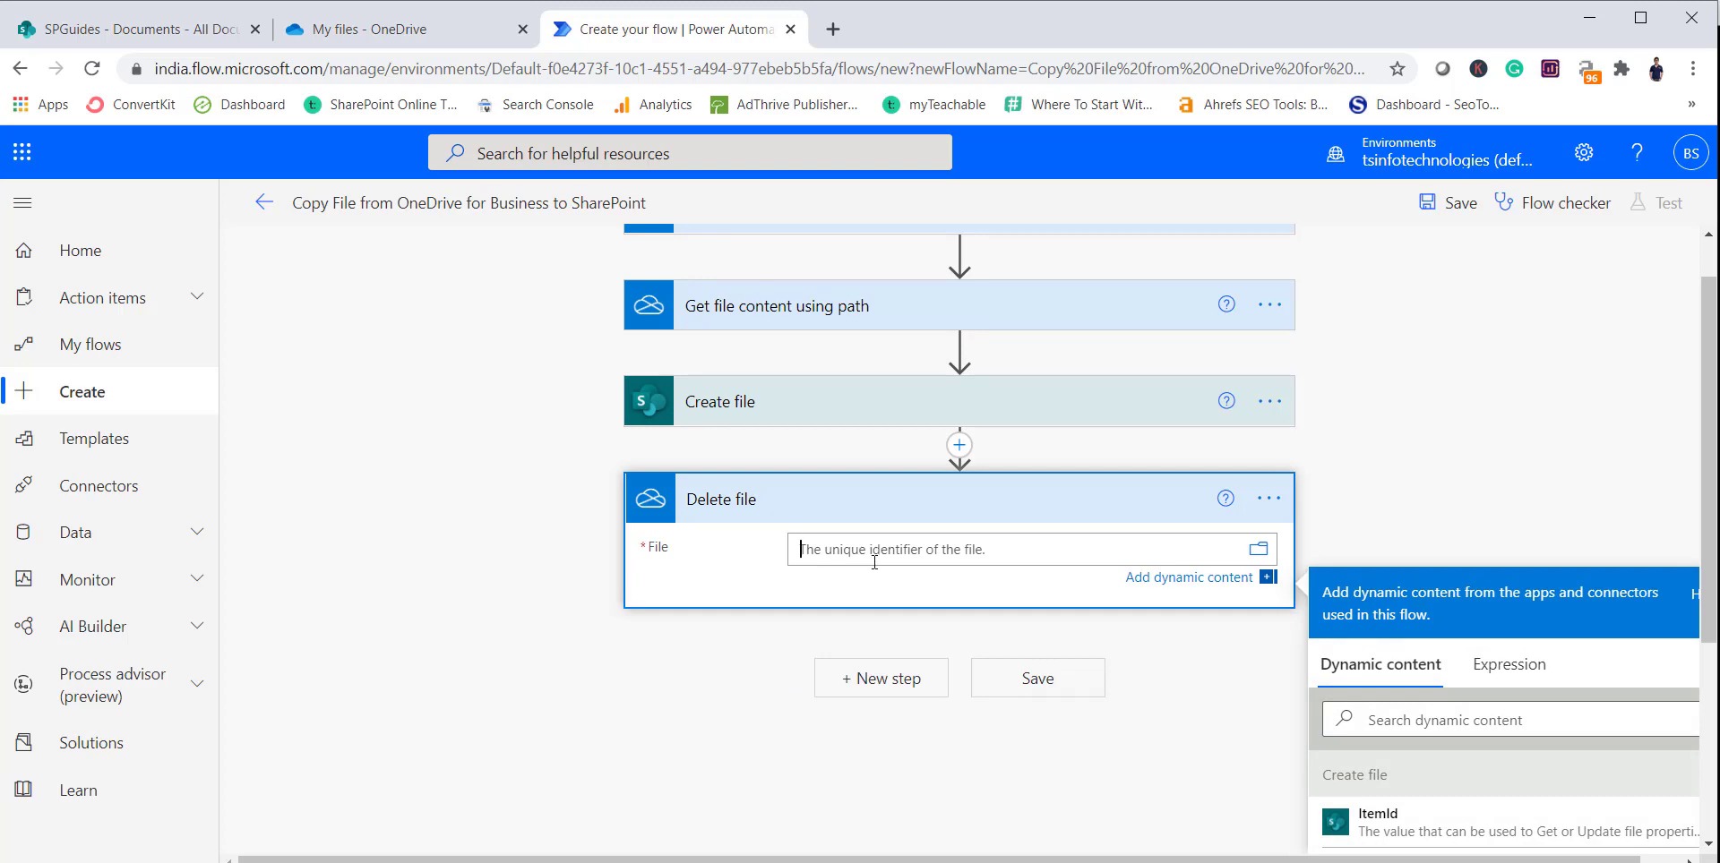
pyautogui.scroll(-4, 918, 586)
pyautogui.scroll(-6, 1320, 445)
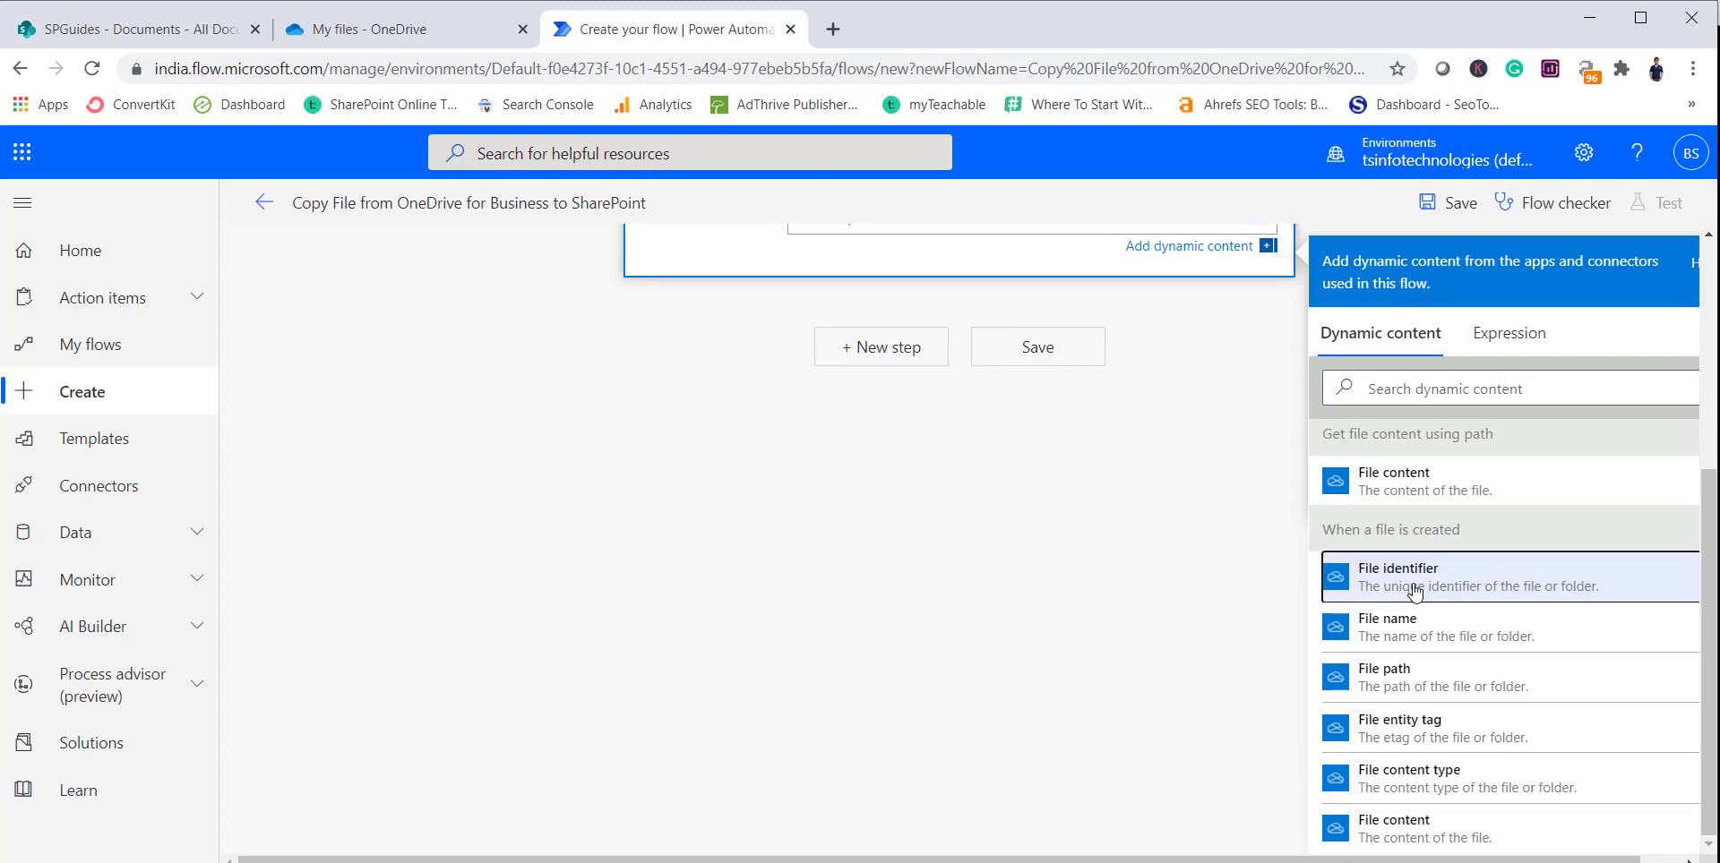
pyautogui.click(1415, 589)
pyautogui.scroll(4, 1022, 636)
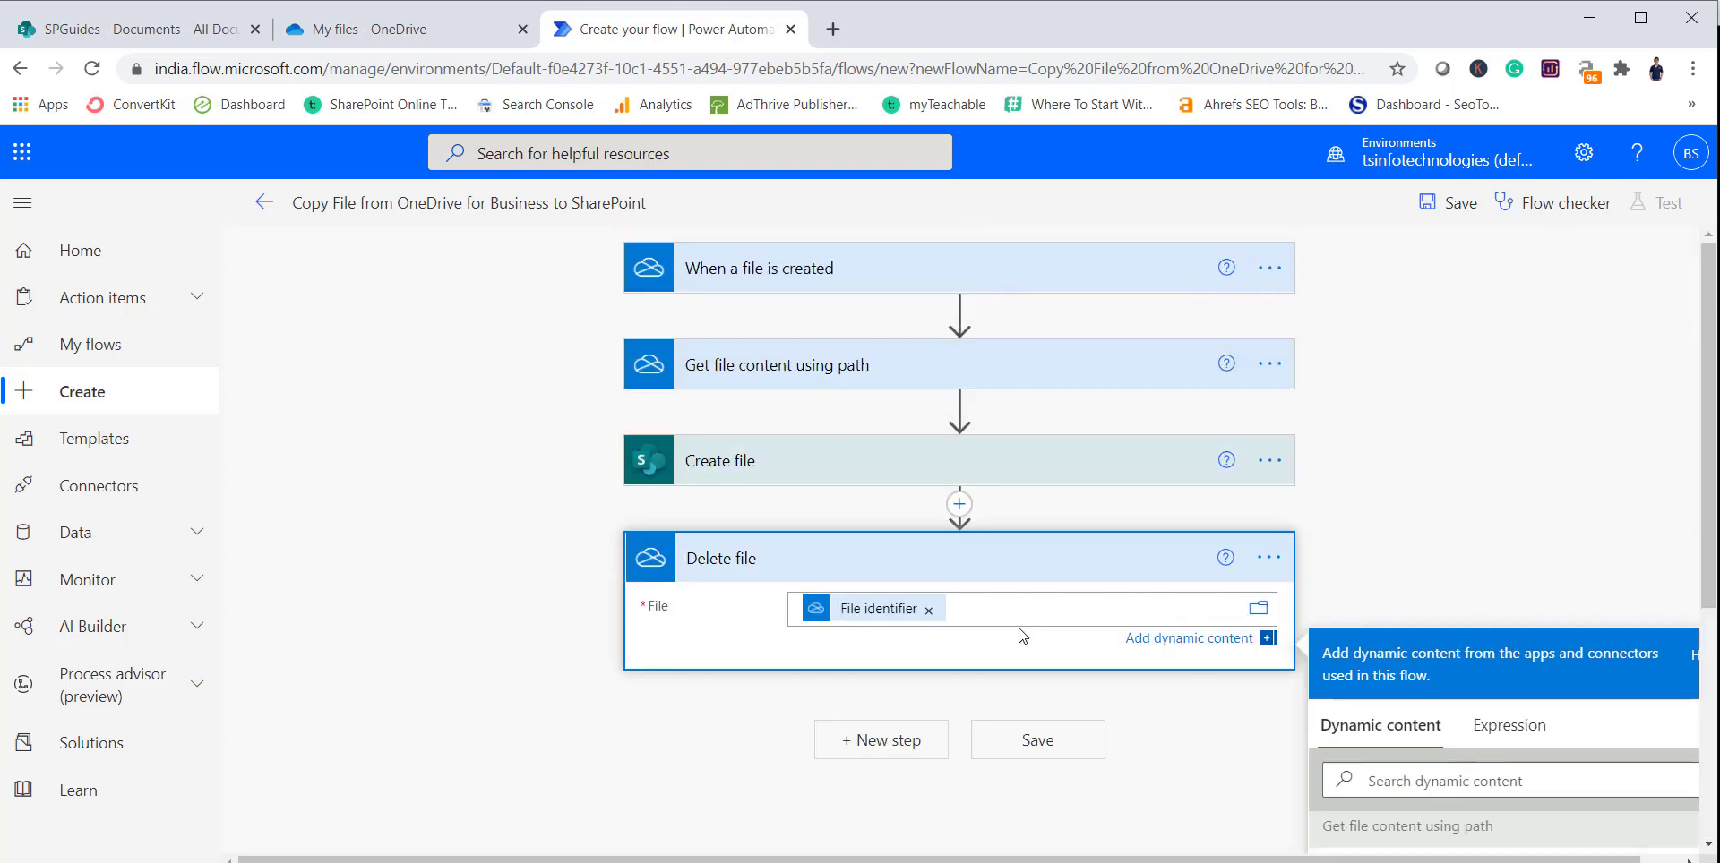
pyautogui.click(1476, 604)
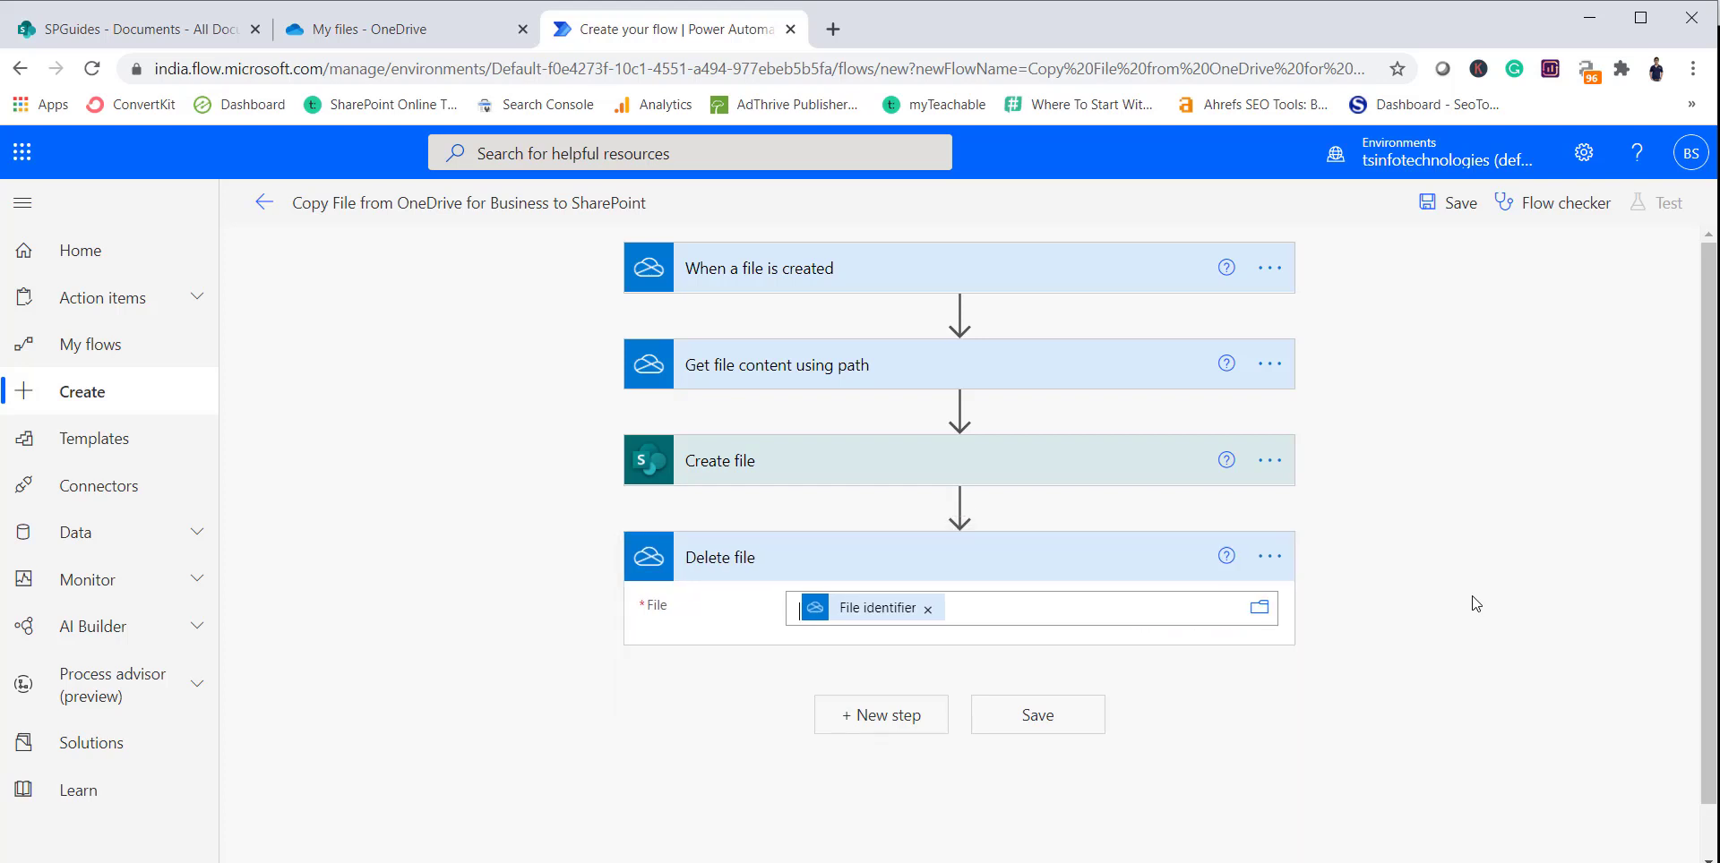
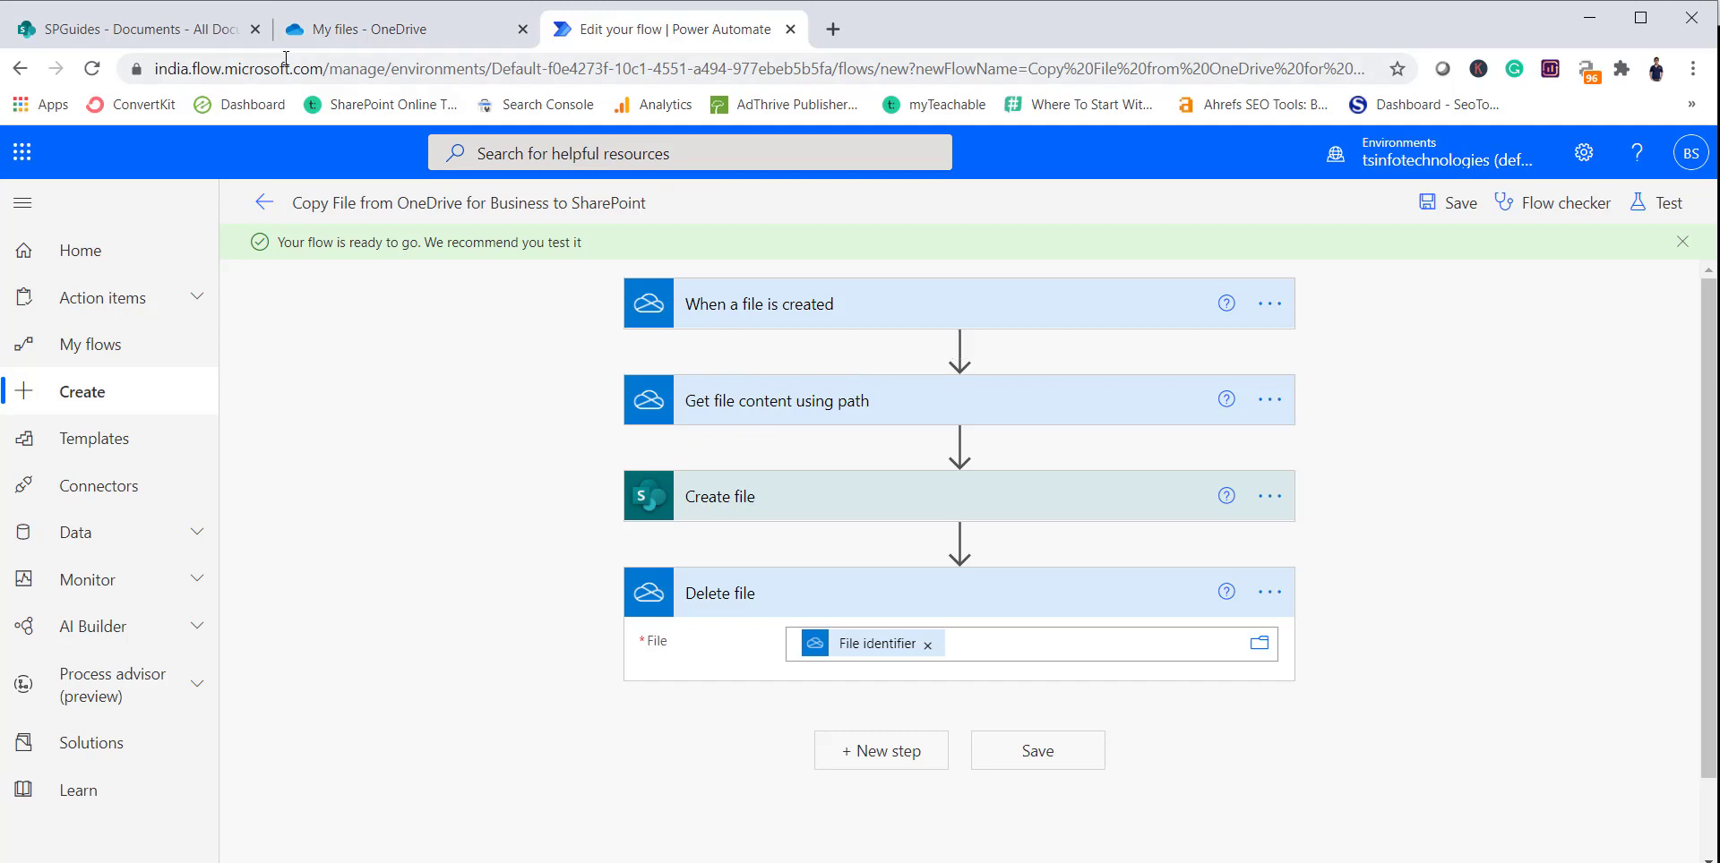
# View the SPGuides Documents library in SharePoint with the app launcher closed, and return to the flow in Power Automate
pyautogui.click(187, 43)
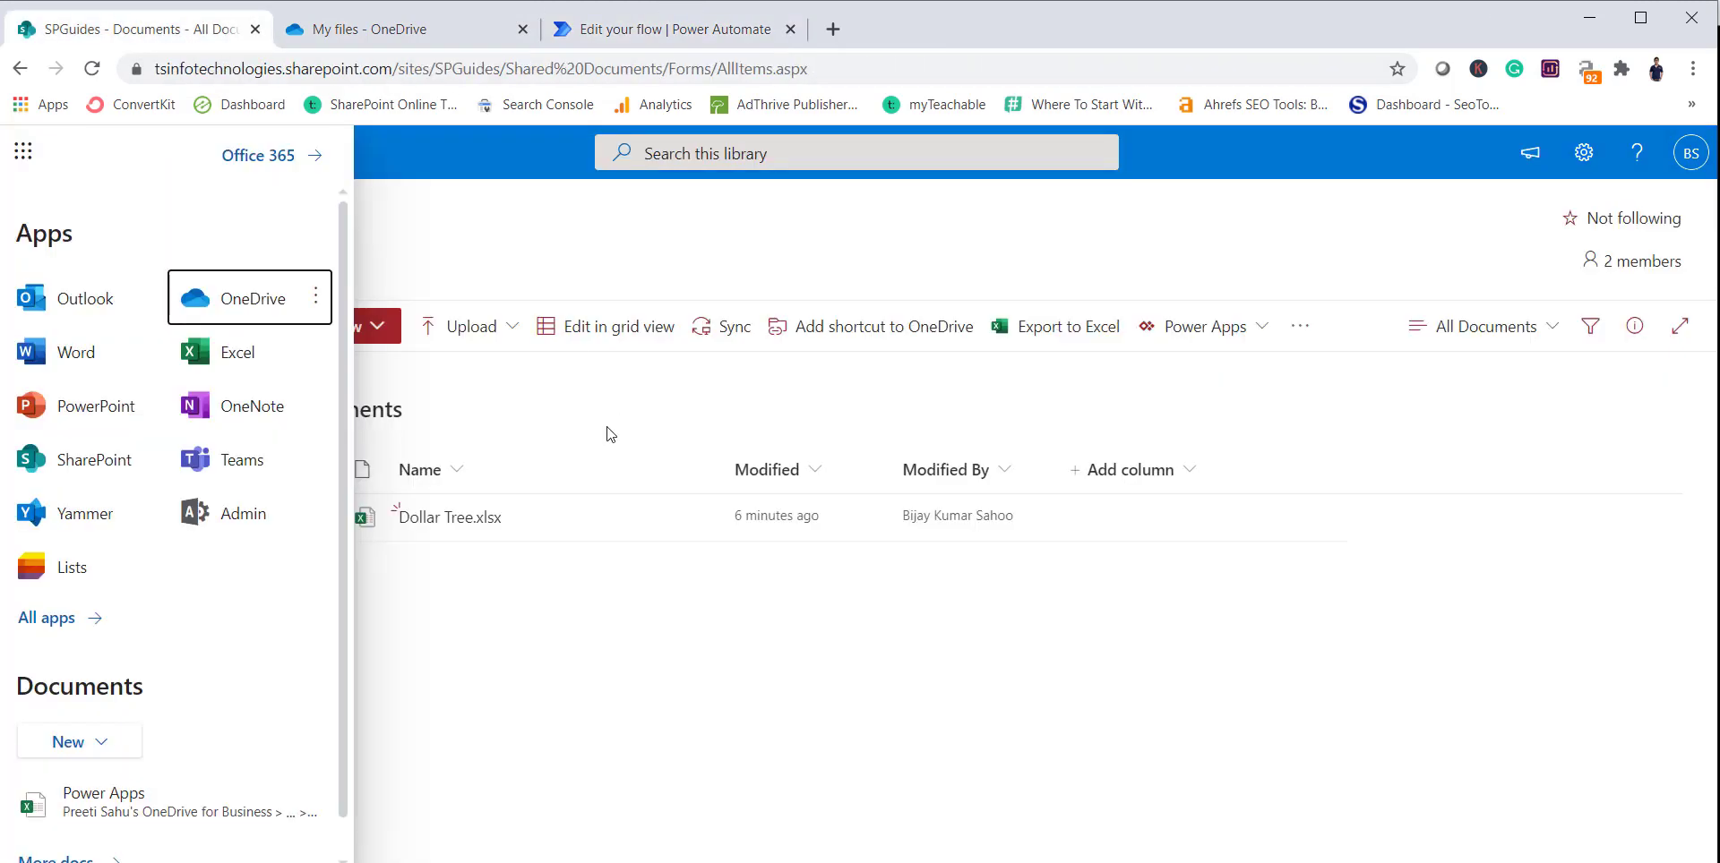
pyautogui.click(618, 601)
pyautogui.click(716, 31)
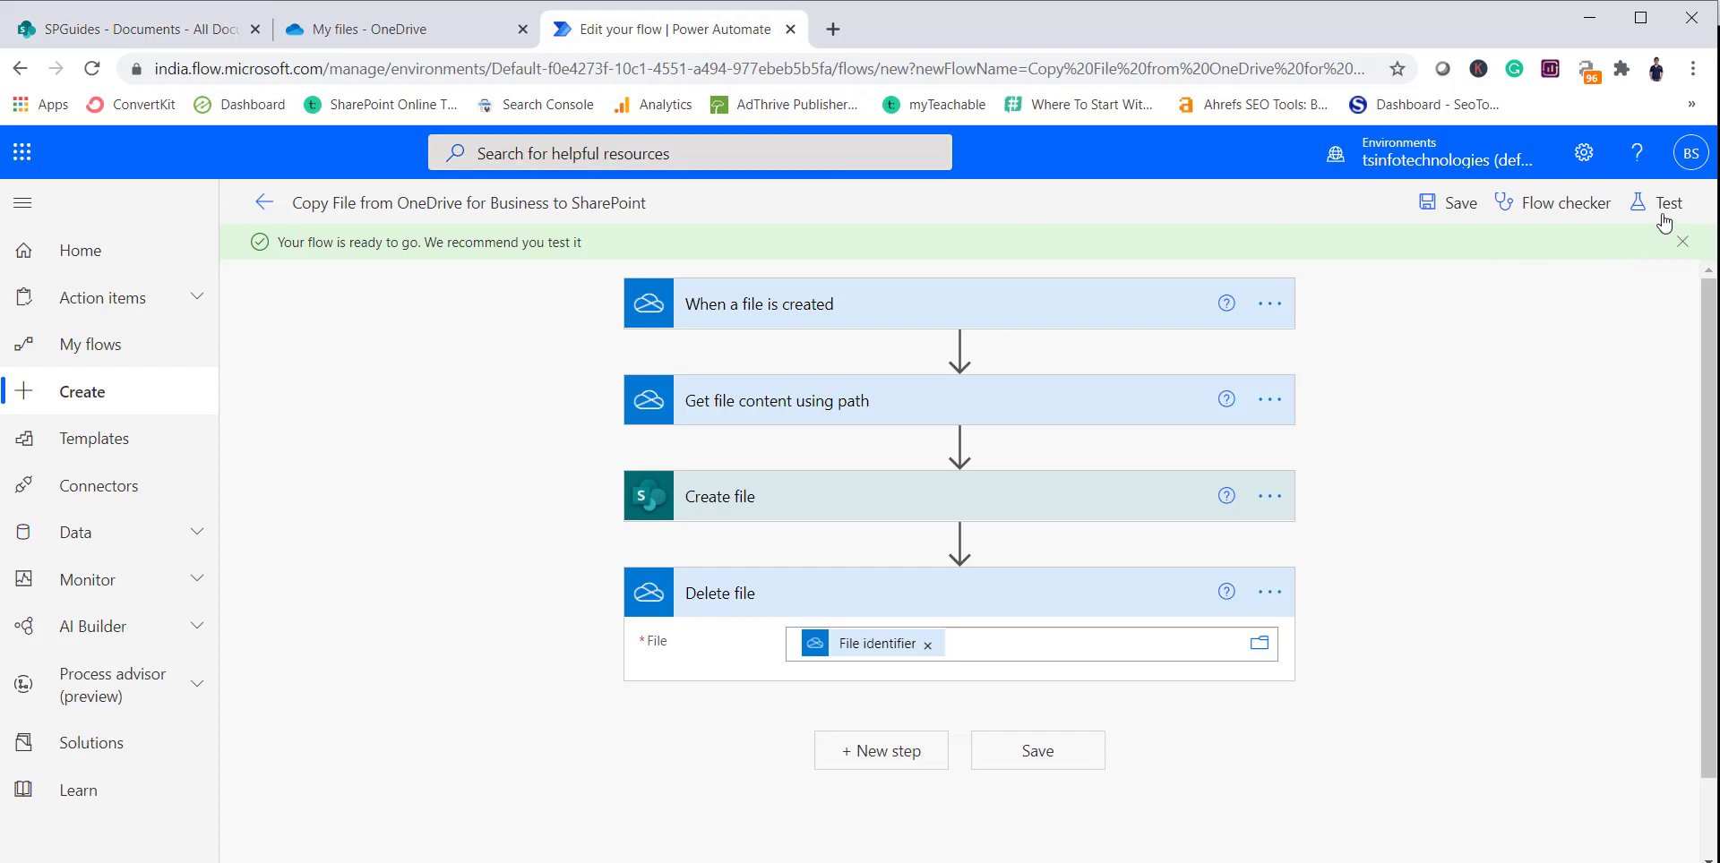
# Review the flow's errors and warnings with Flow checker, and start a manual test of the flow
pyautogui.click(1563, 213)
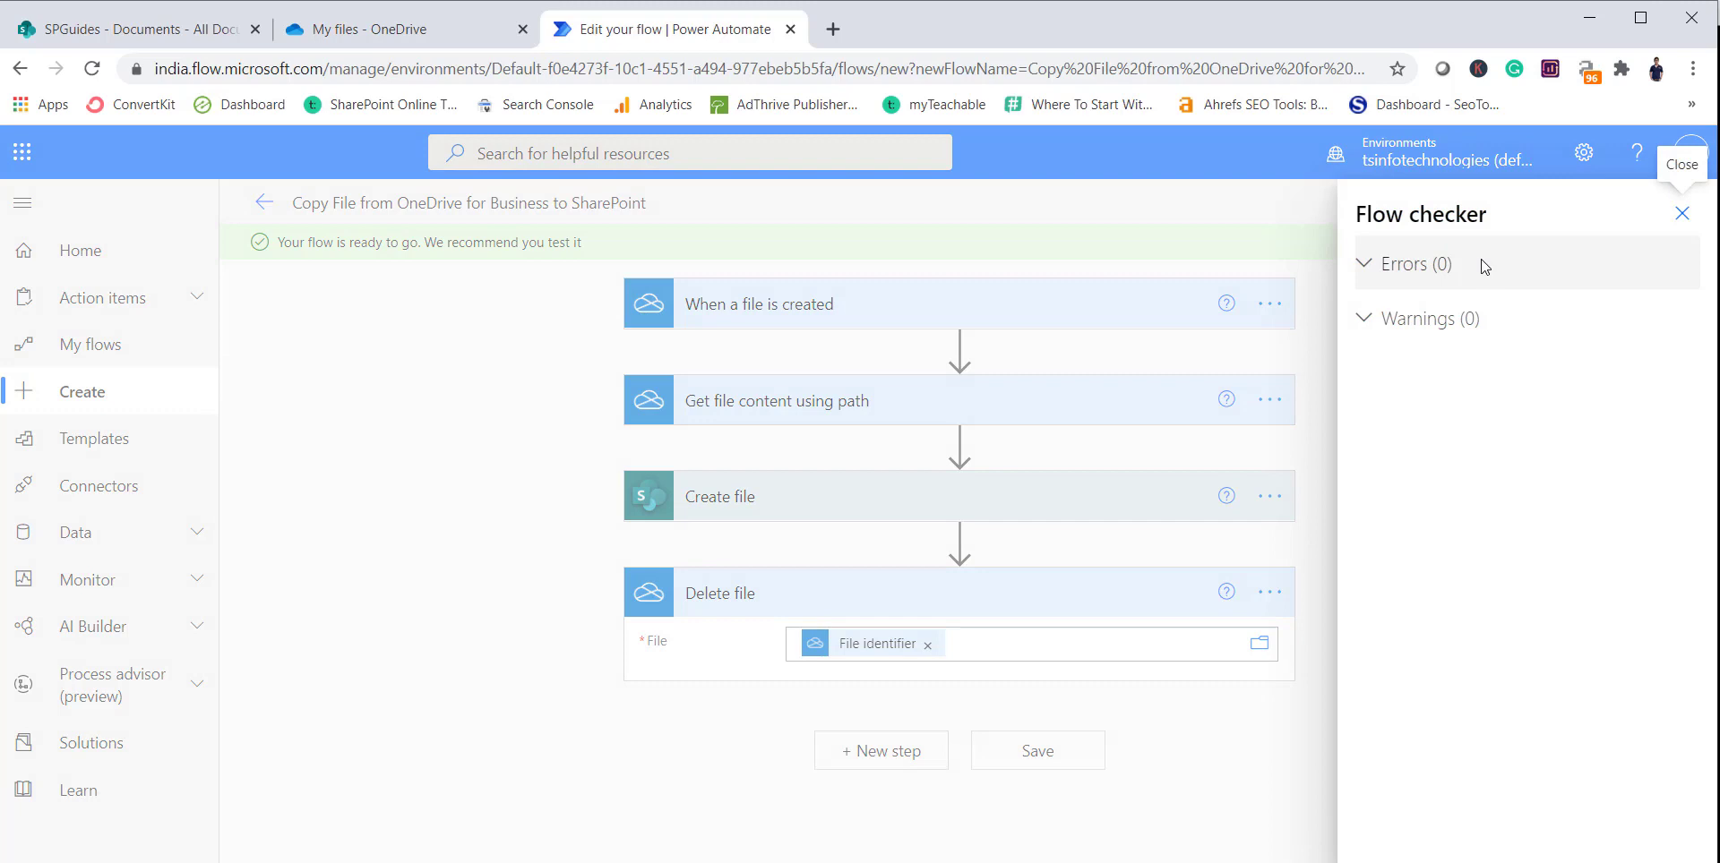
pyautogui.click(1682, 213)
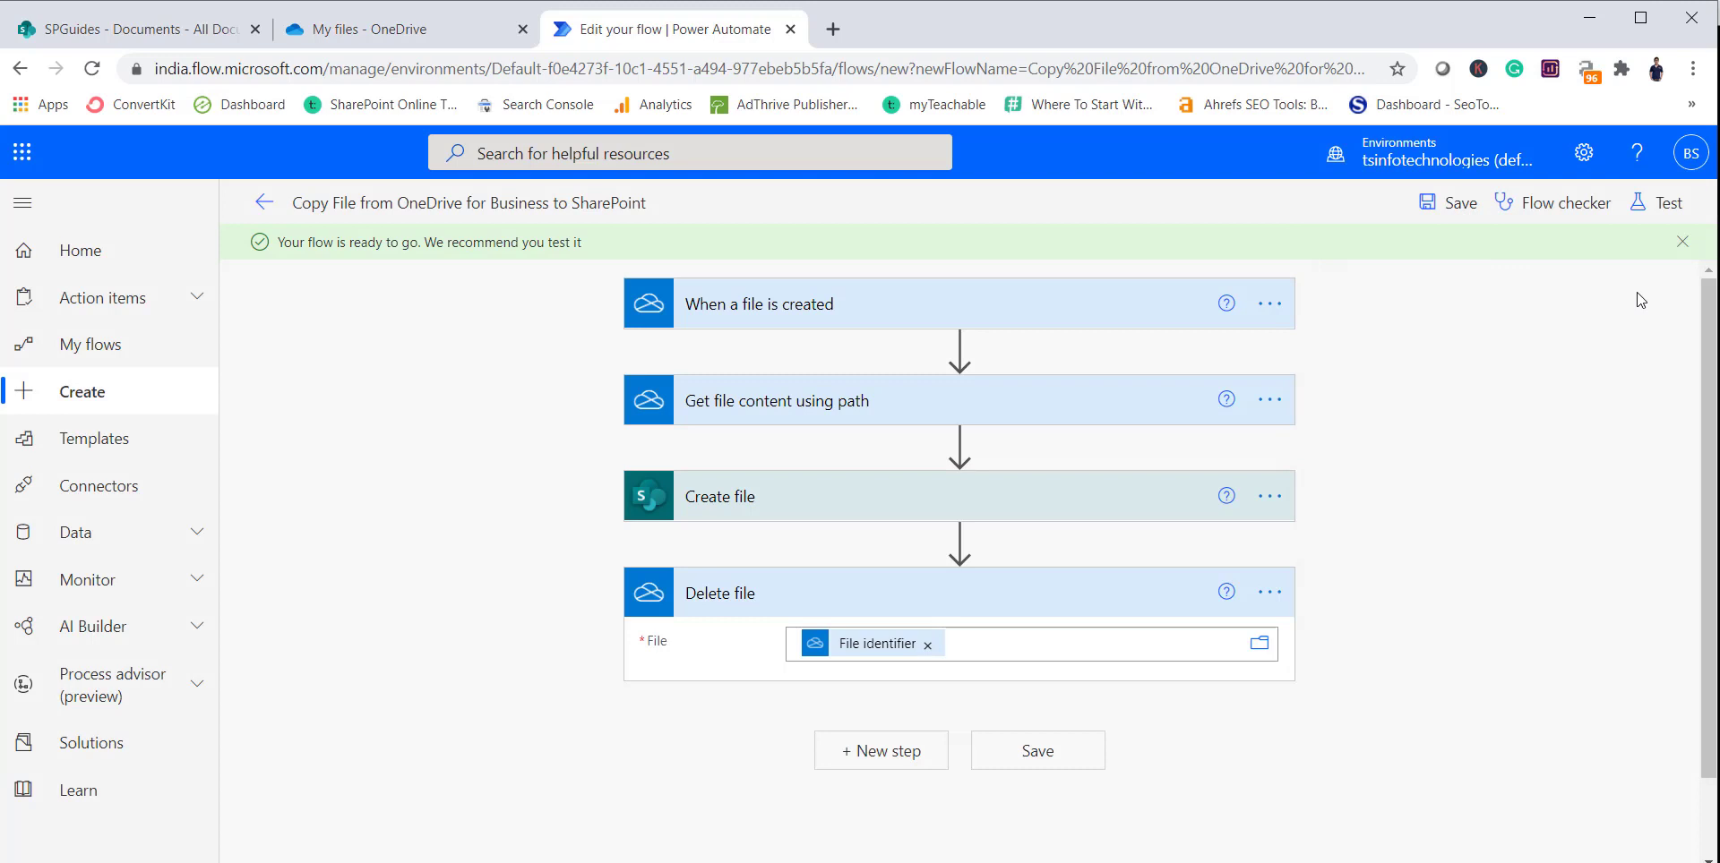
pyautogui.click(1660, 204)
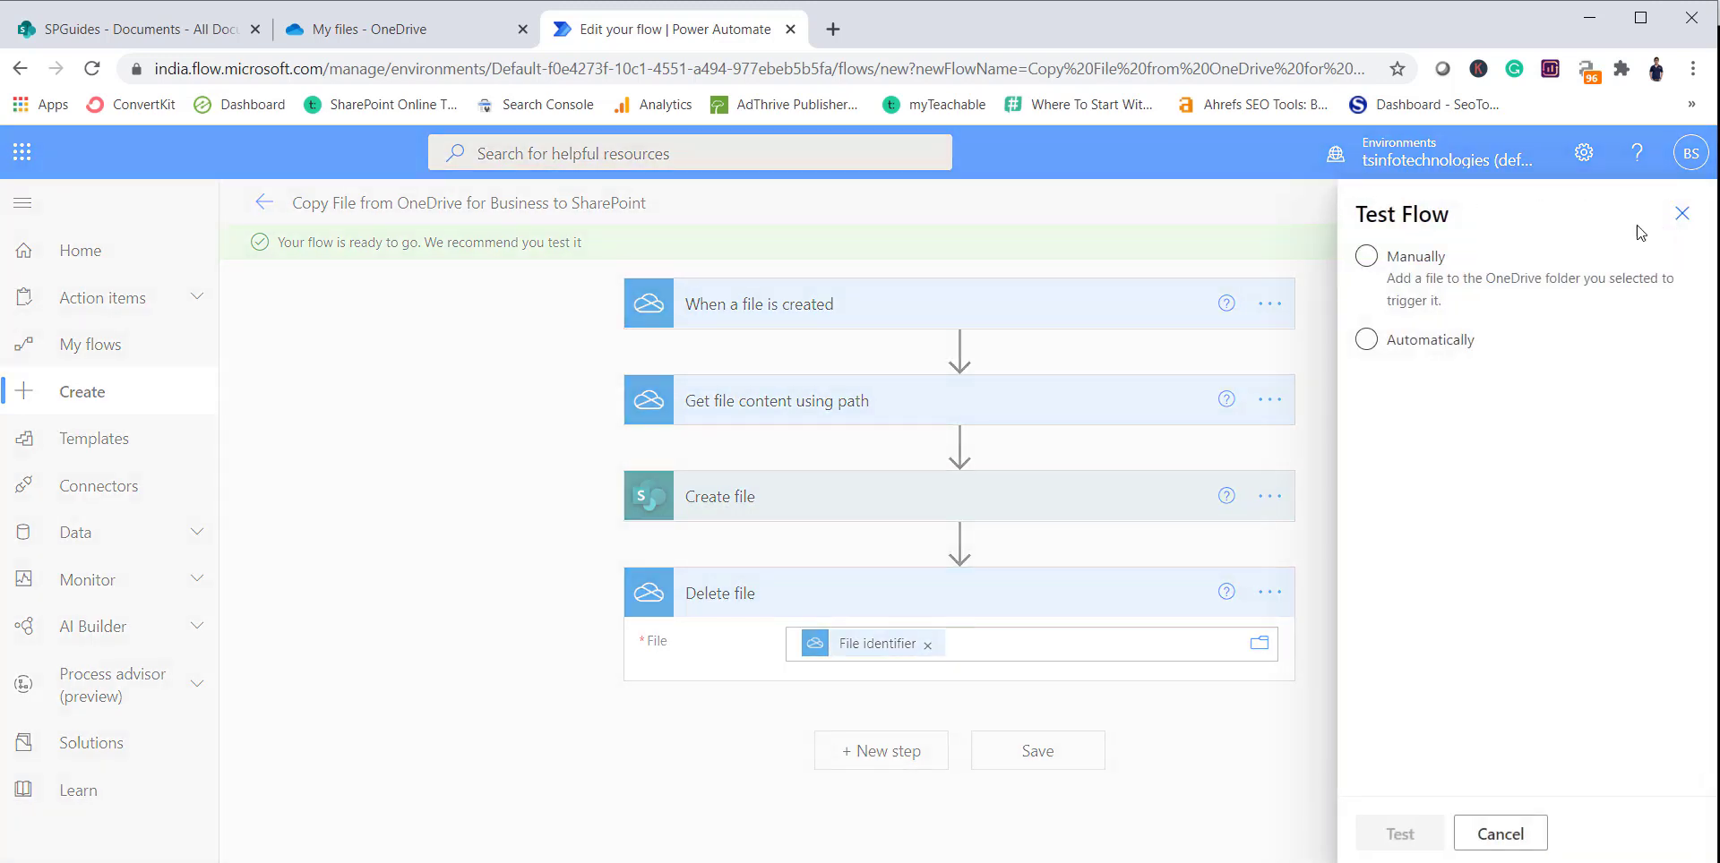
pyautogui.click(1367, 257)
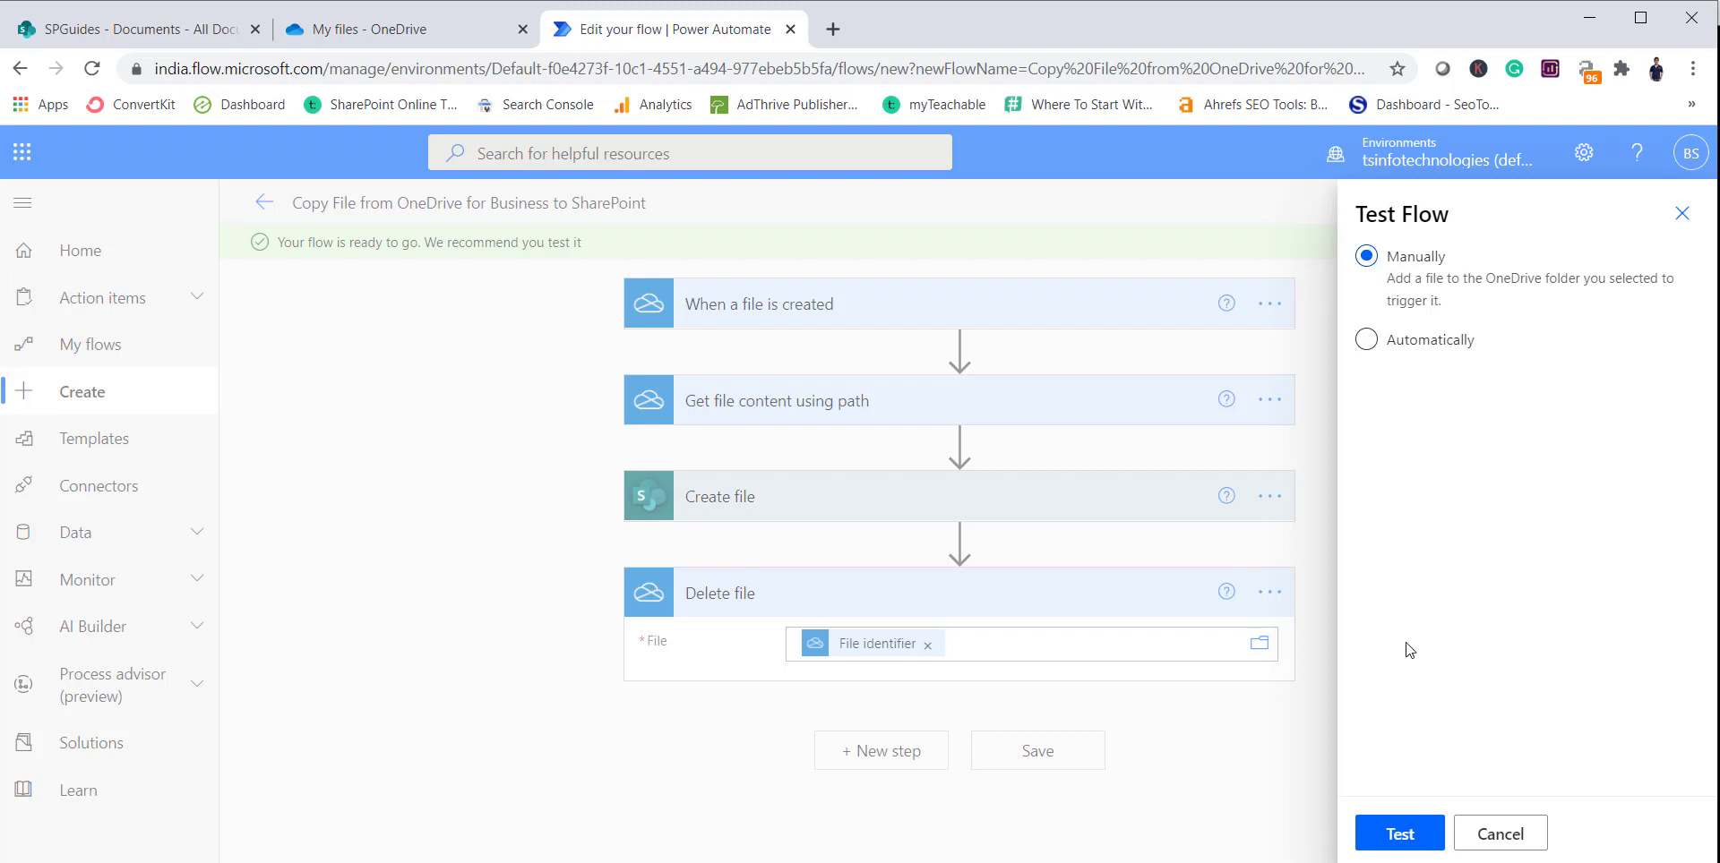
pyautogui.click(1404, 840)
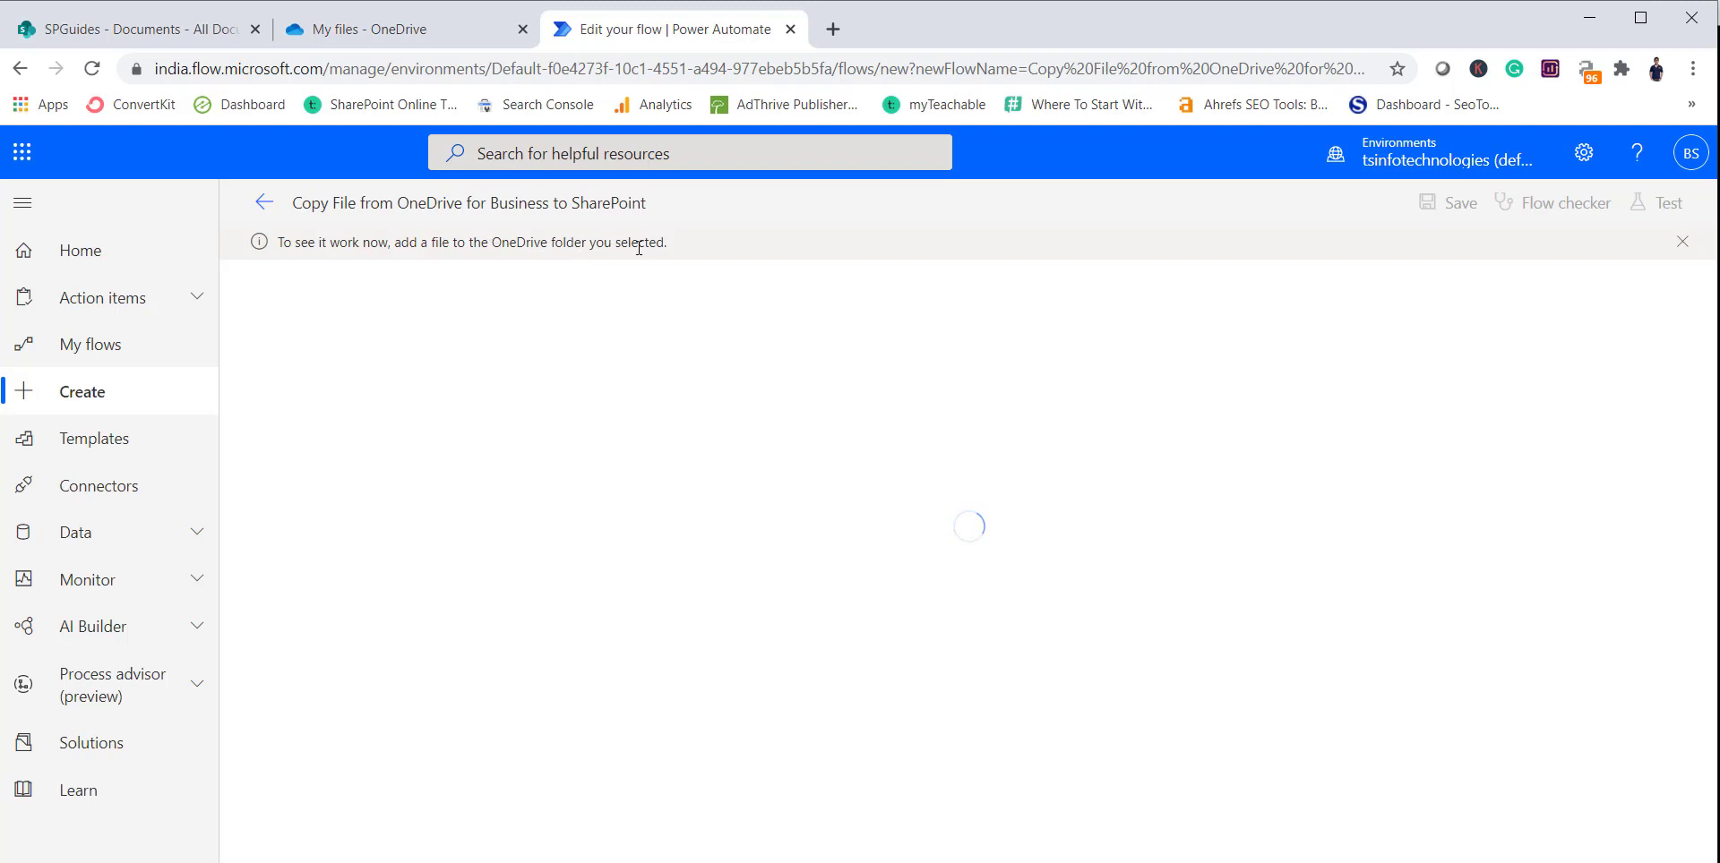
# Switch to OneDrive and upload the resume Word document to My files to trigger the flow
pyautogui.click(369, 28)
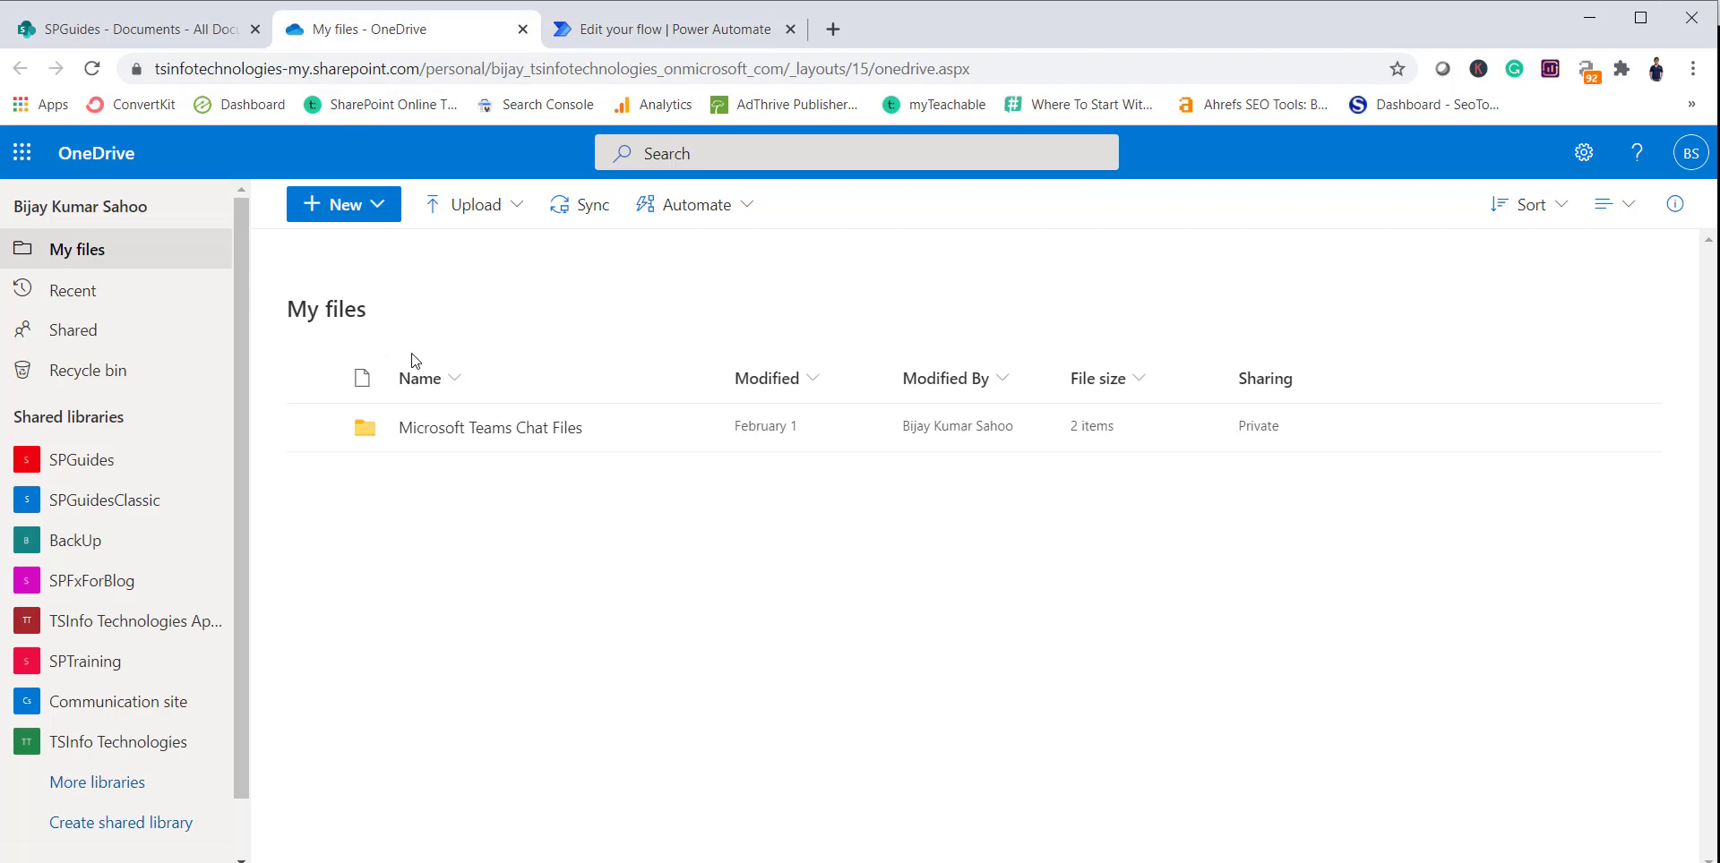
pyautogui.click(457, 208)
pyautogui.click(475, 261)
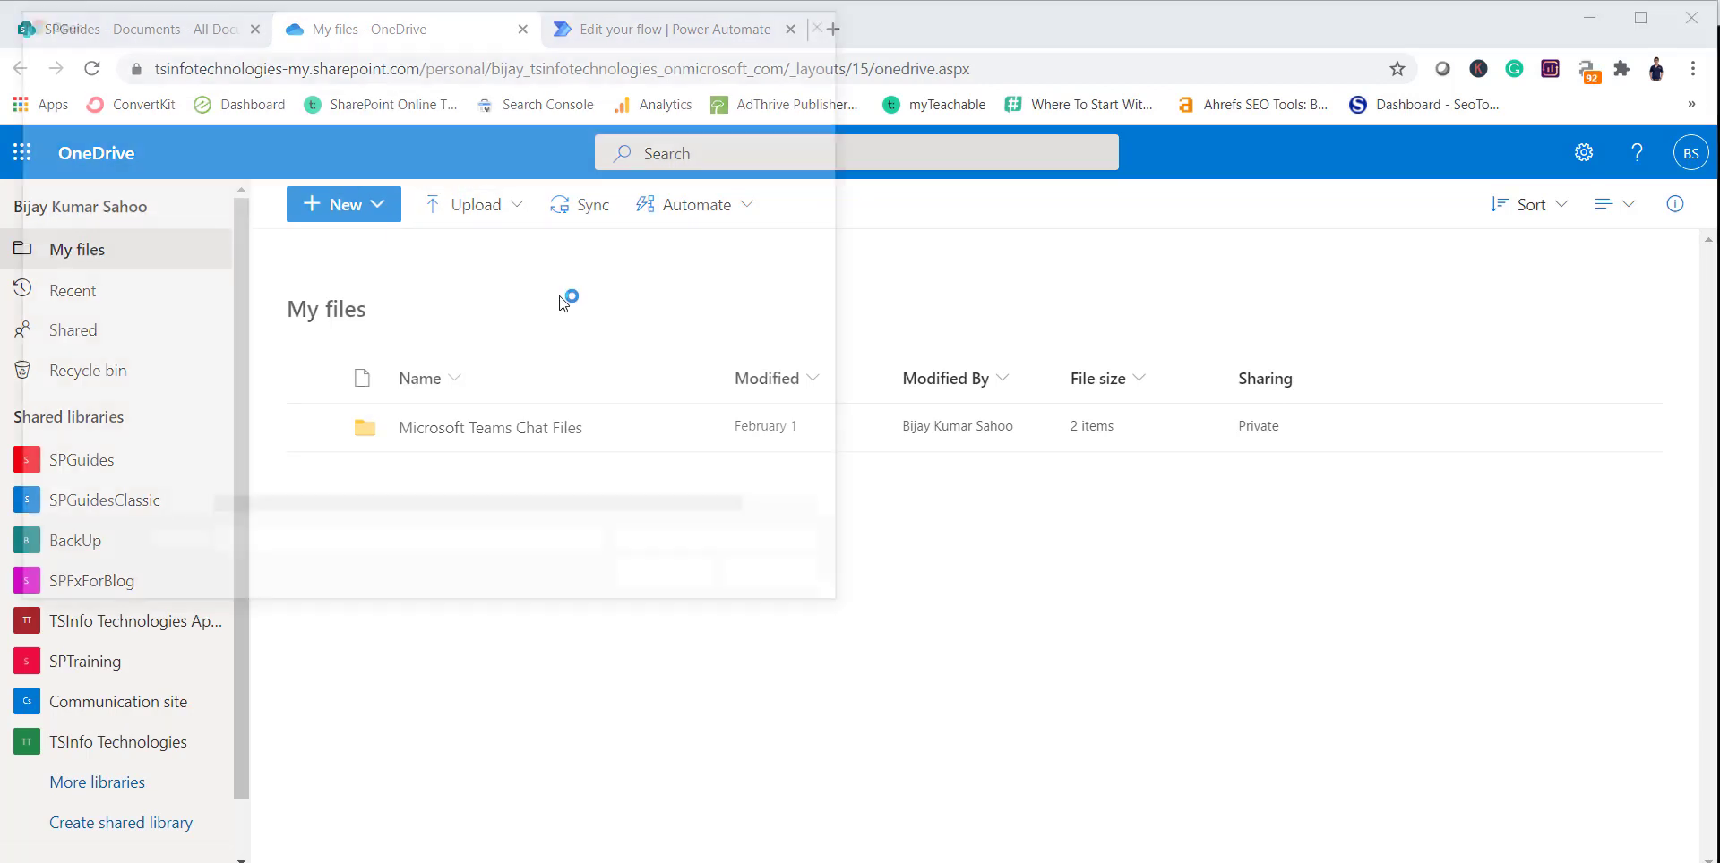
pyautogui.click(362, 455)
pyautogui.click(634, 583)
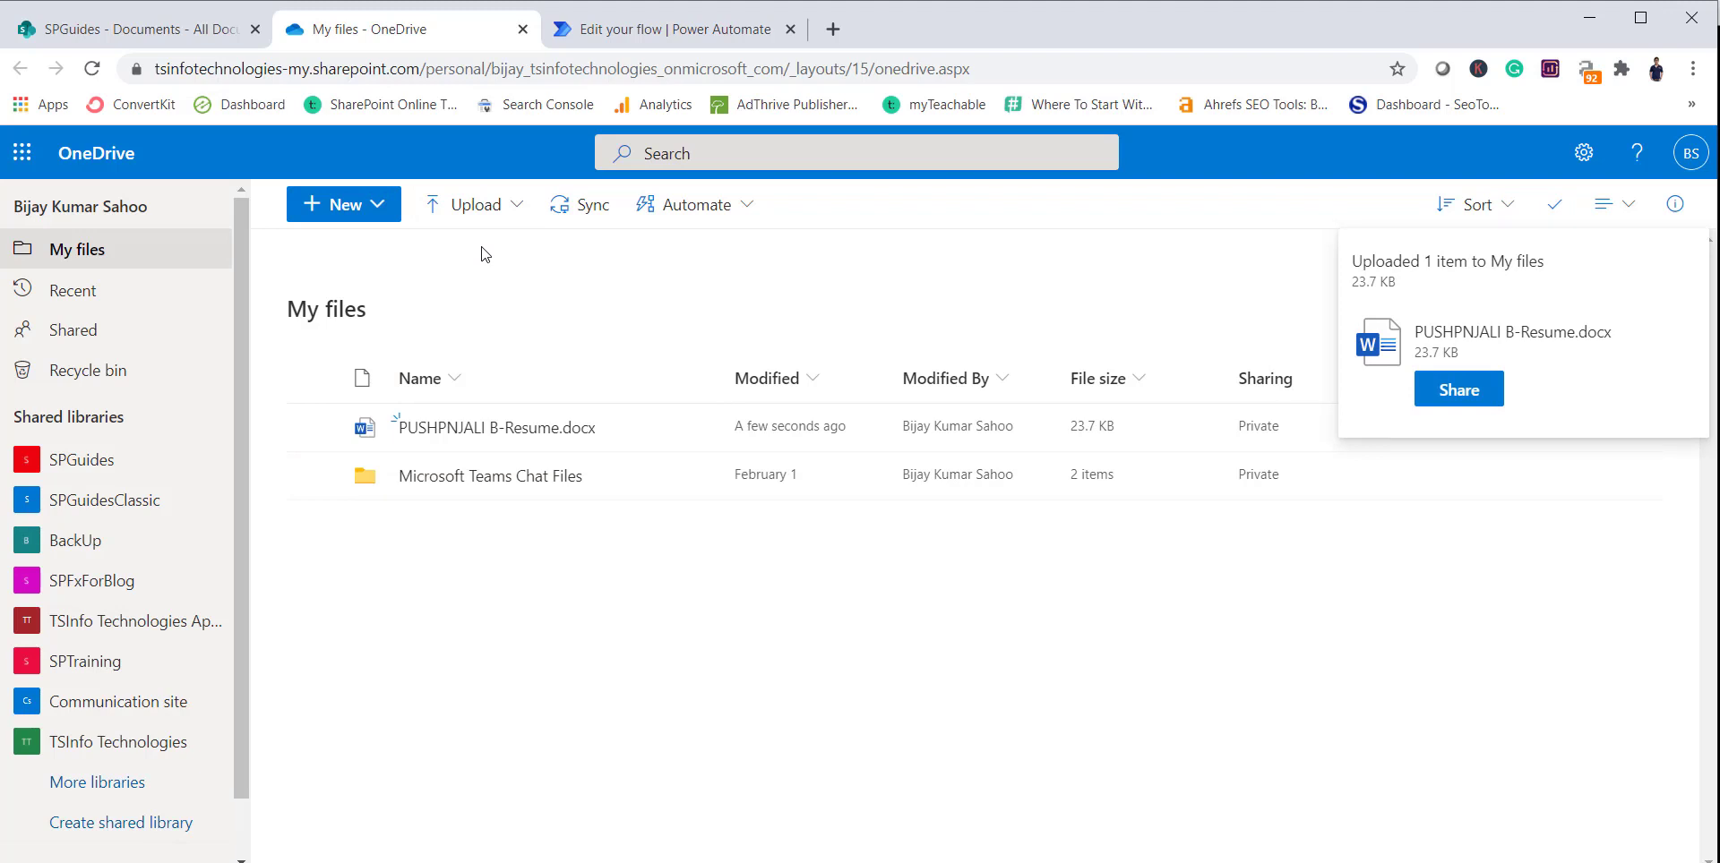
# Examine the test run's result in Power Automate, and reload OneDrive's My files to check for the uploaded resume
pyautogui.click(673, 38)
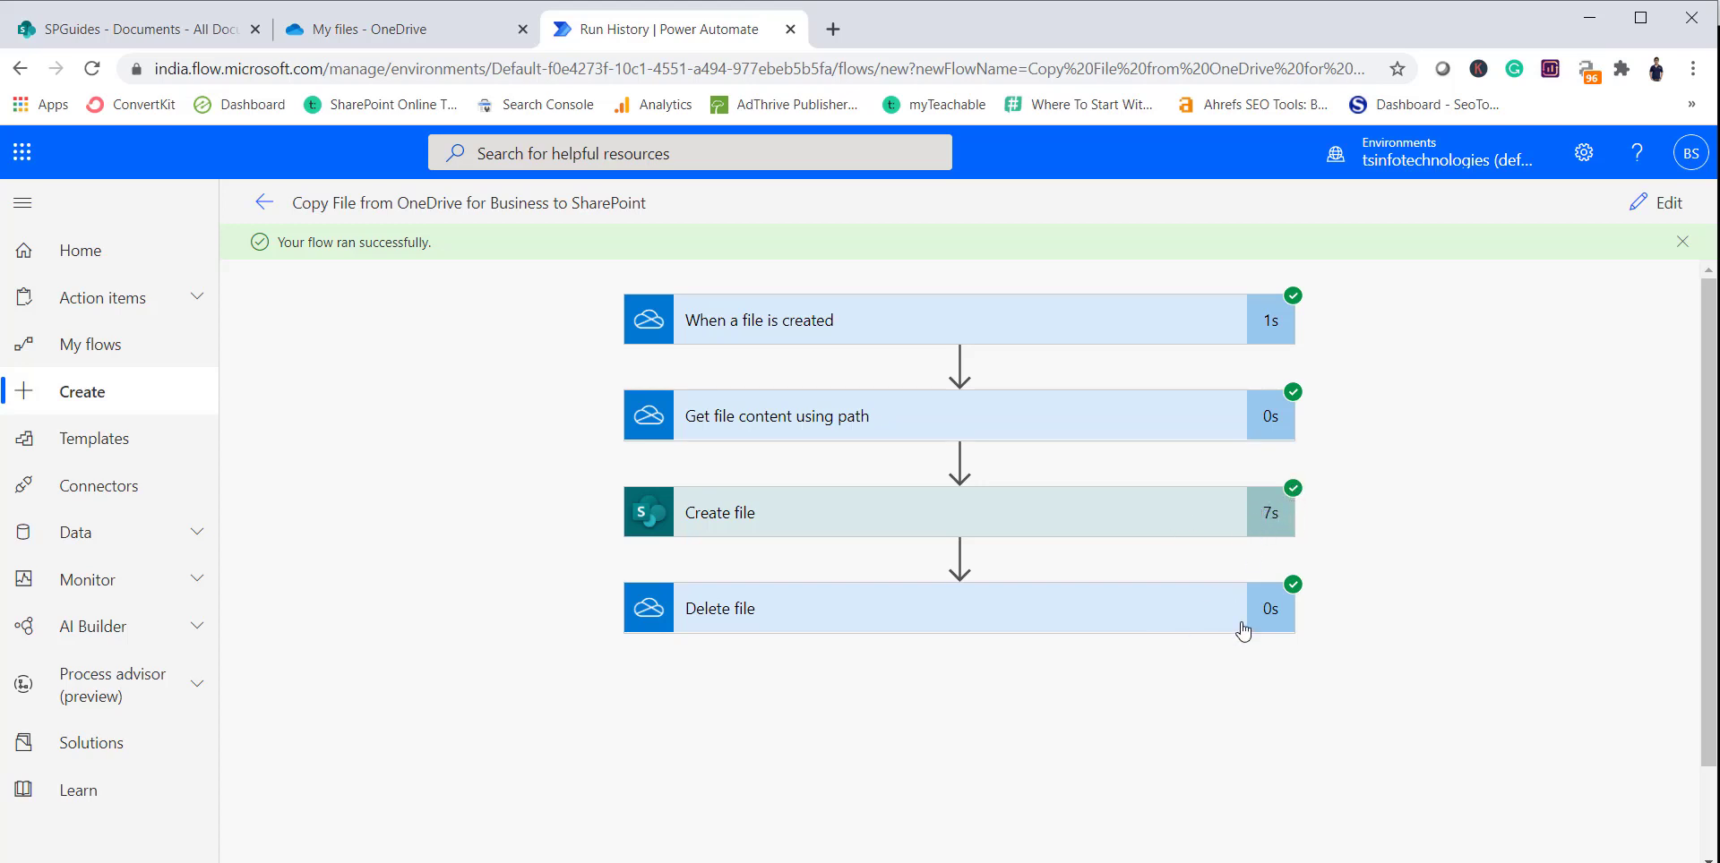
pyautogui.click(422, 32)
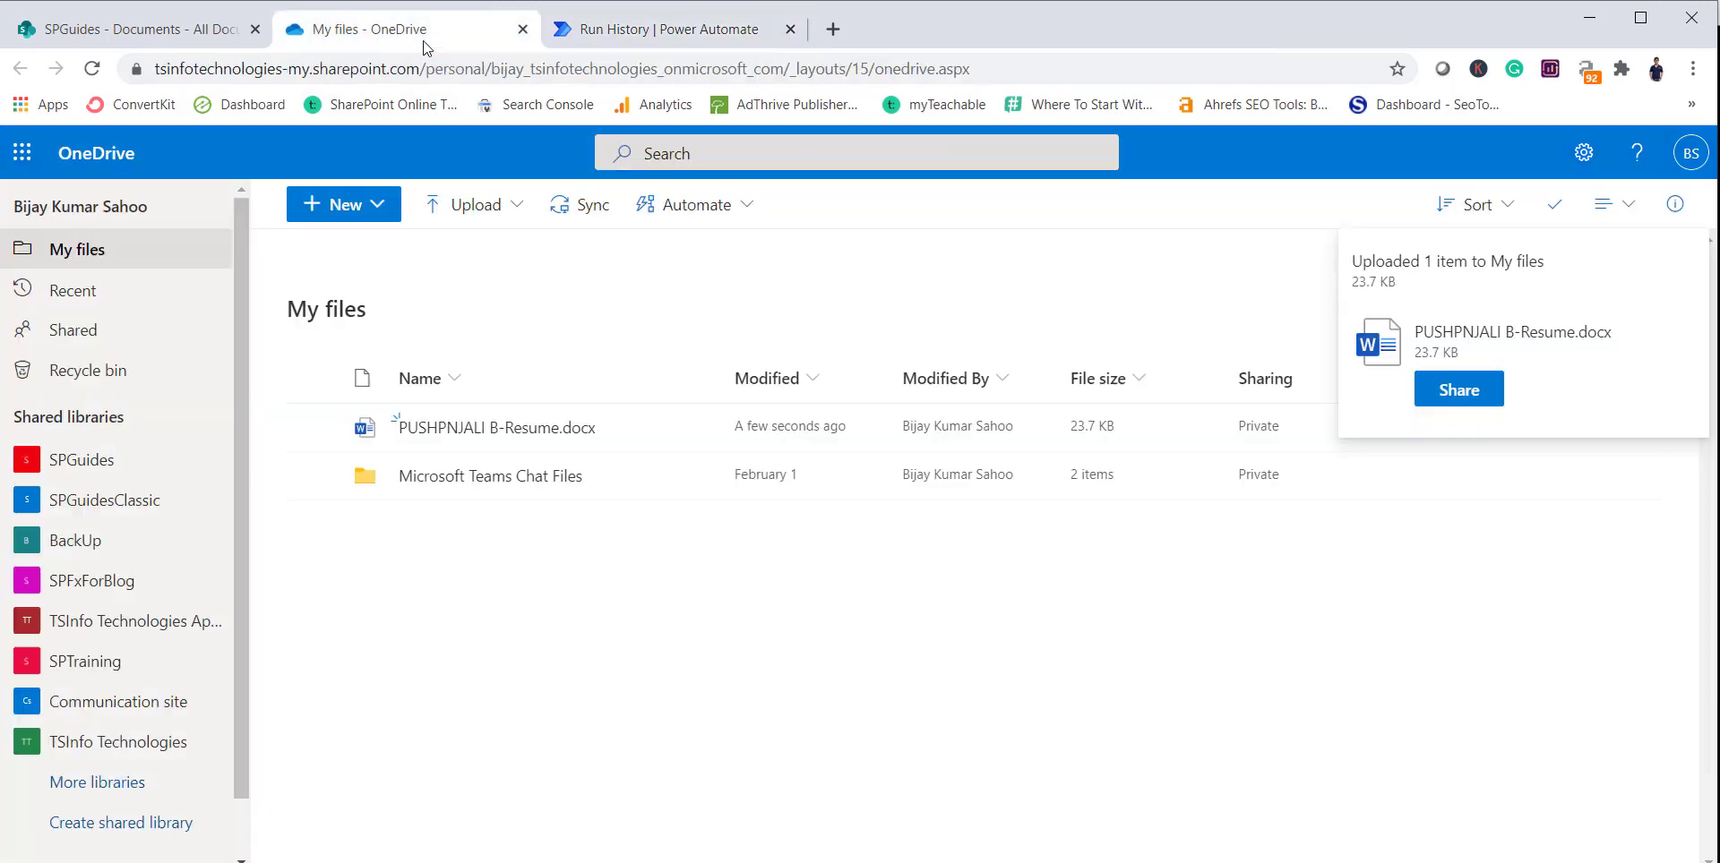
pyautogui.moveTo(571, 433)
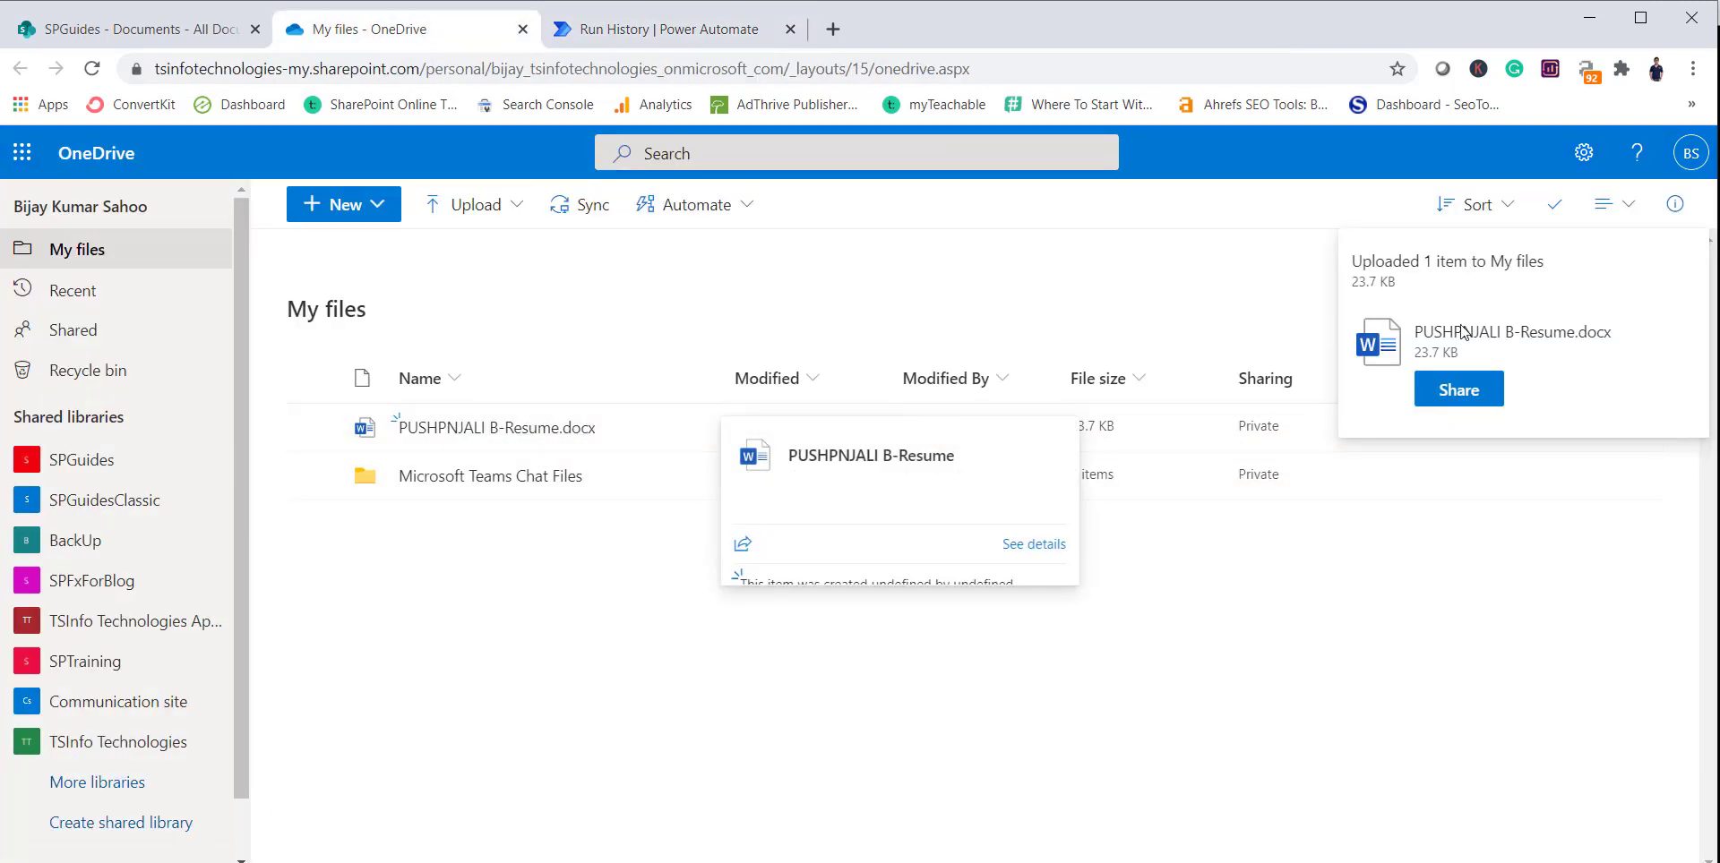
pyautogui.click(548, 70)
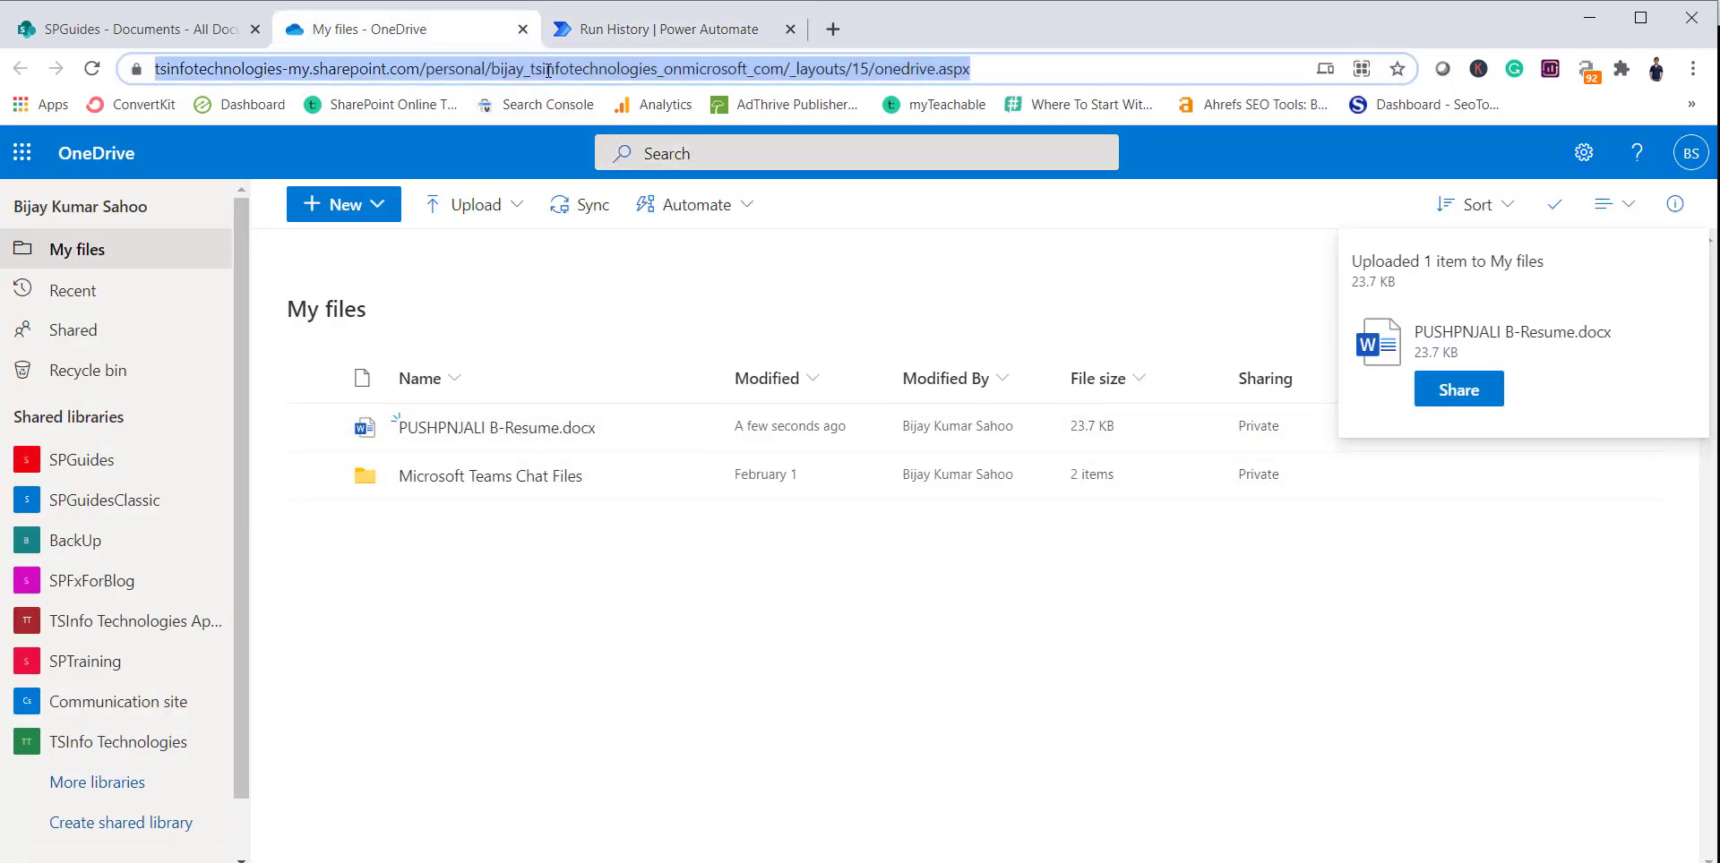
pyautogui.press('Return')
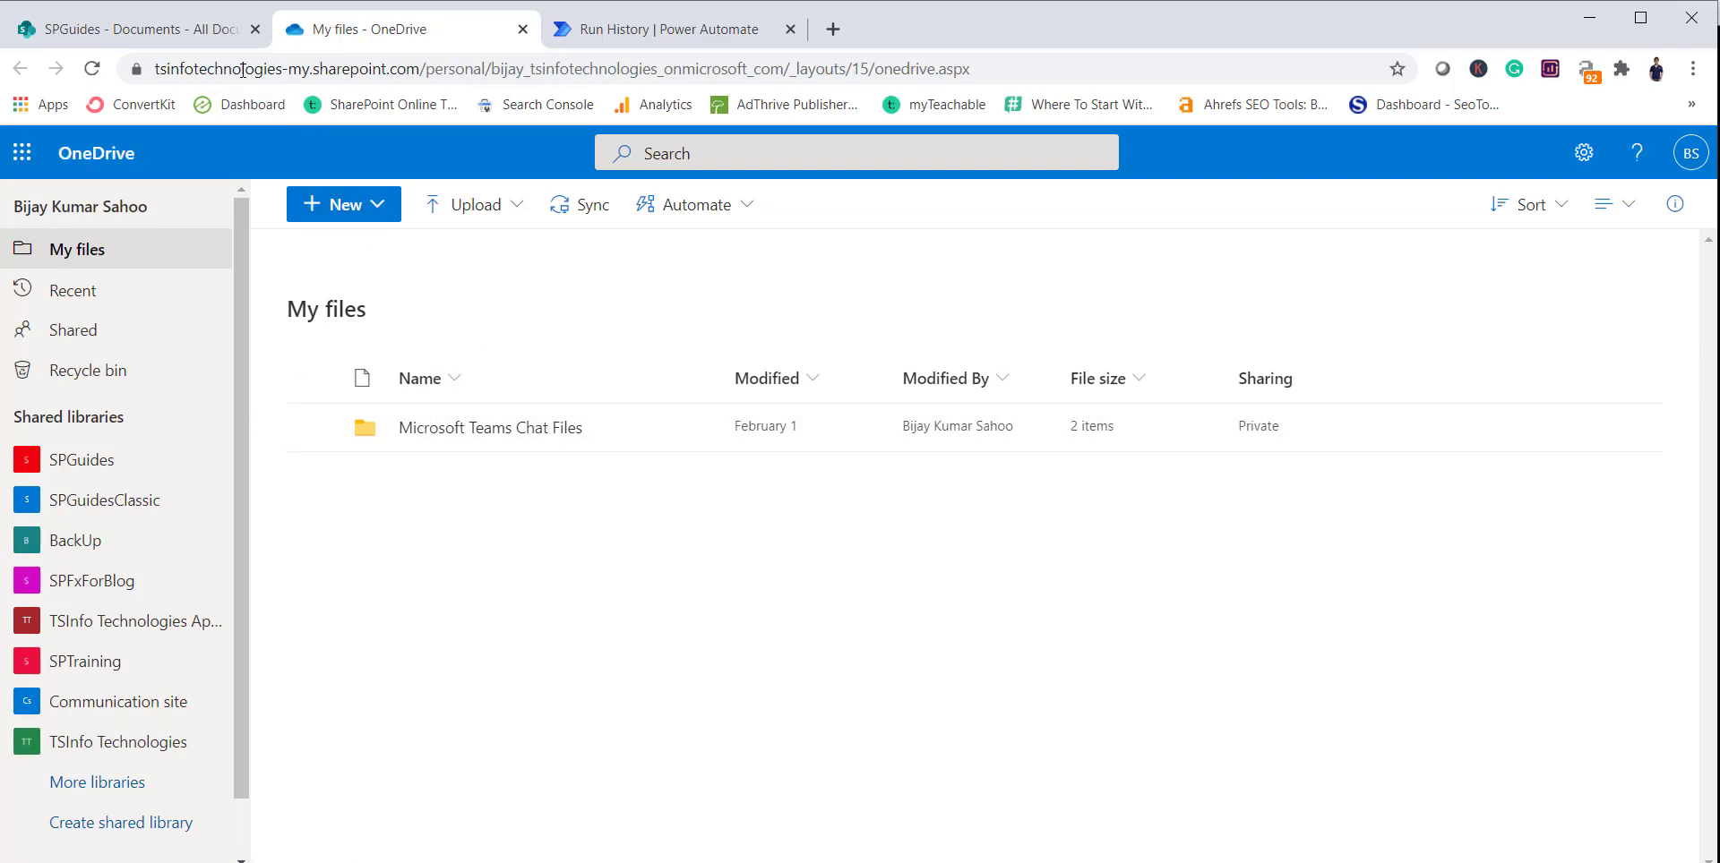
# Switch to the SPGuides Documents library in SharePoint and check for the copied resume document
pyautogui.click(179, 30)
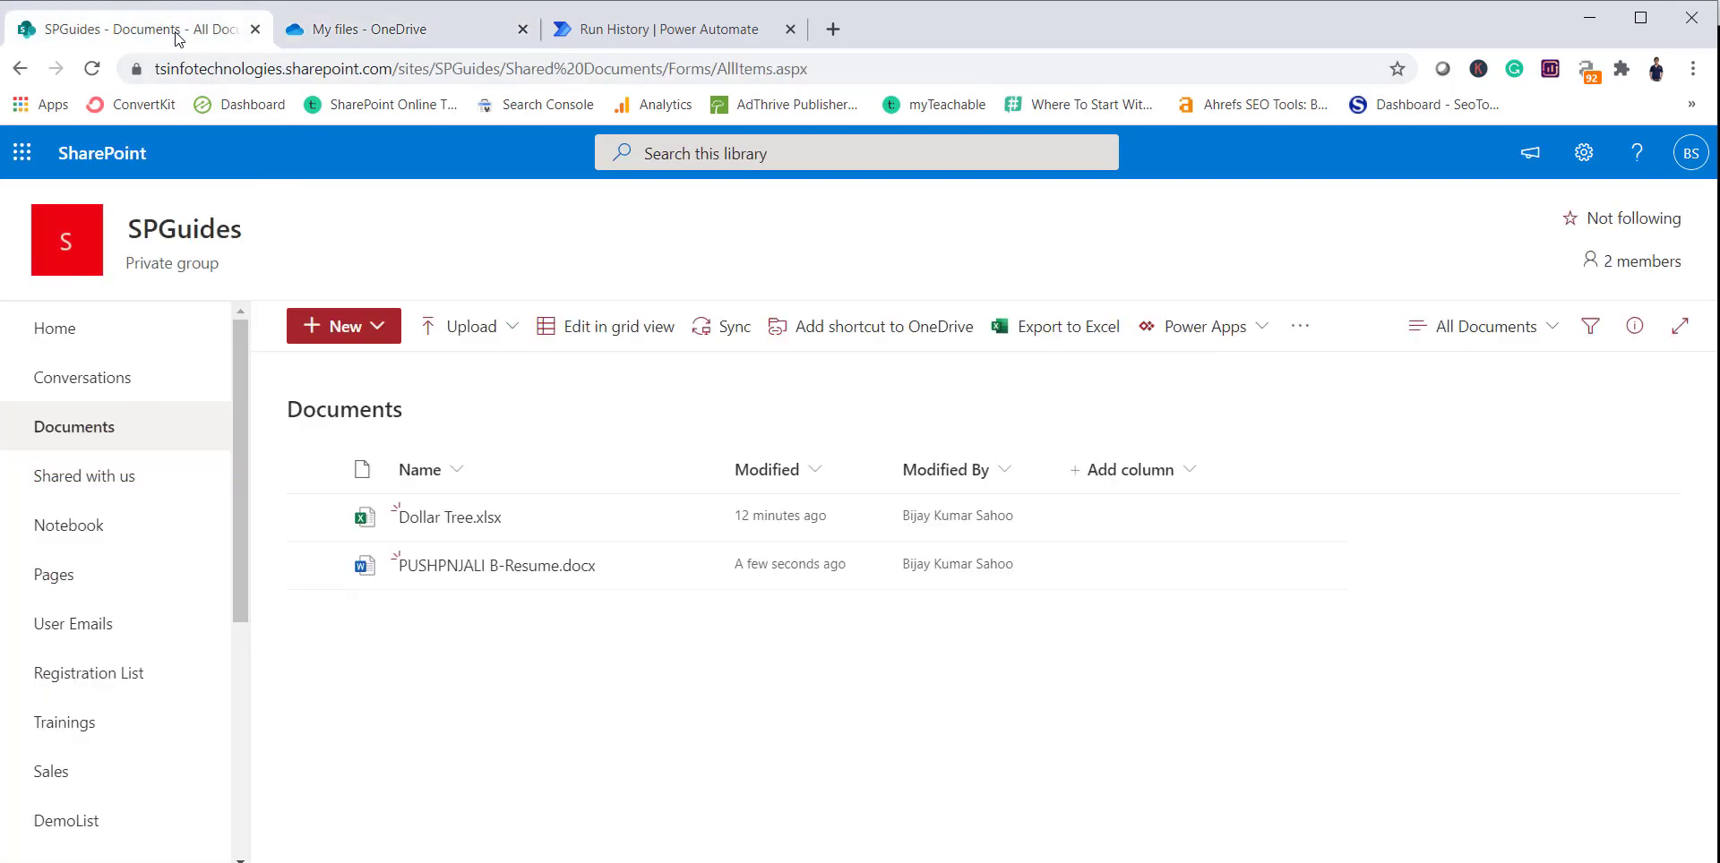
pyautogui.click(314, 564)
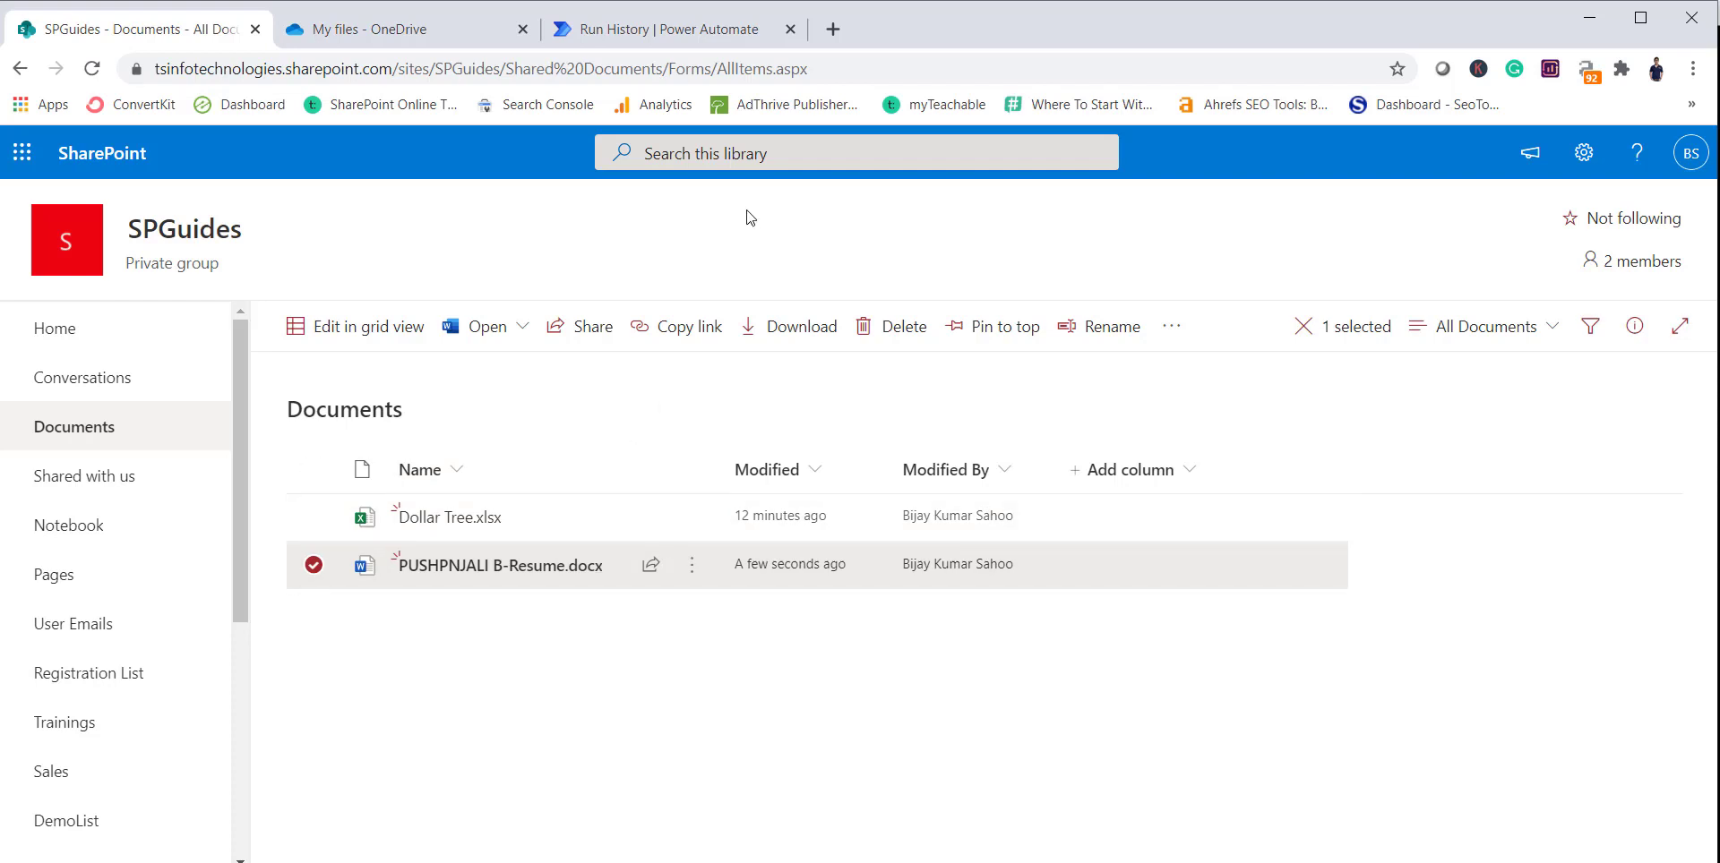
pyautogui.click(400, 647)
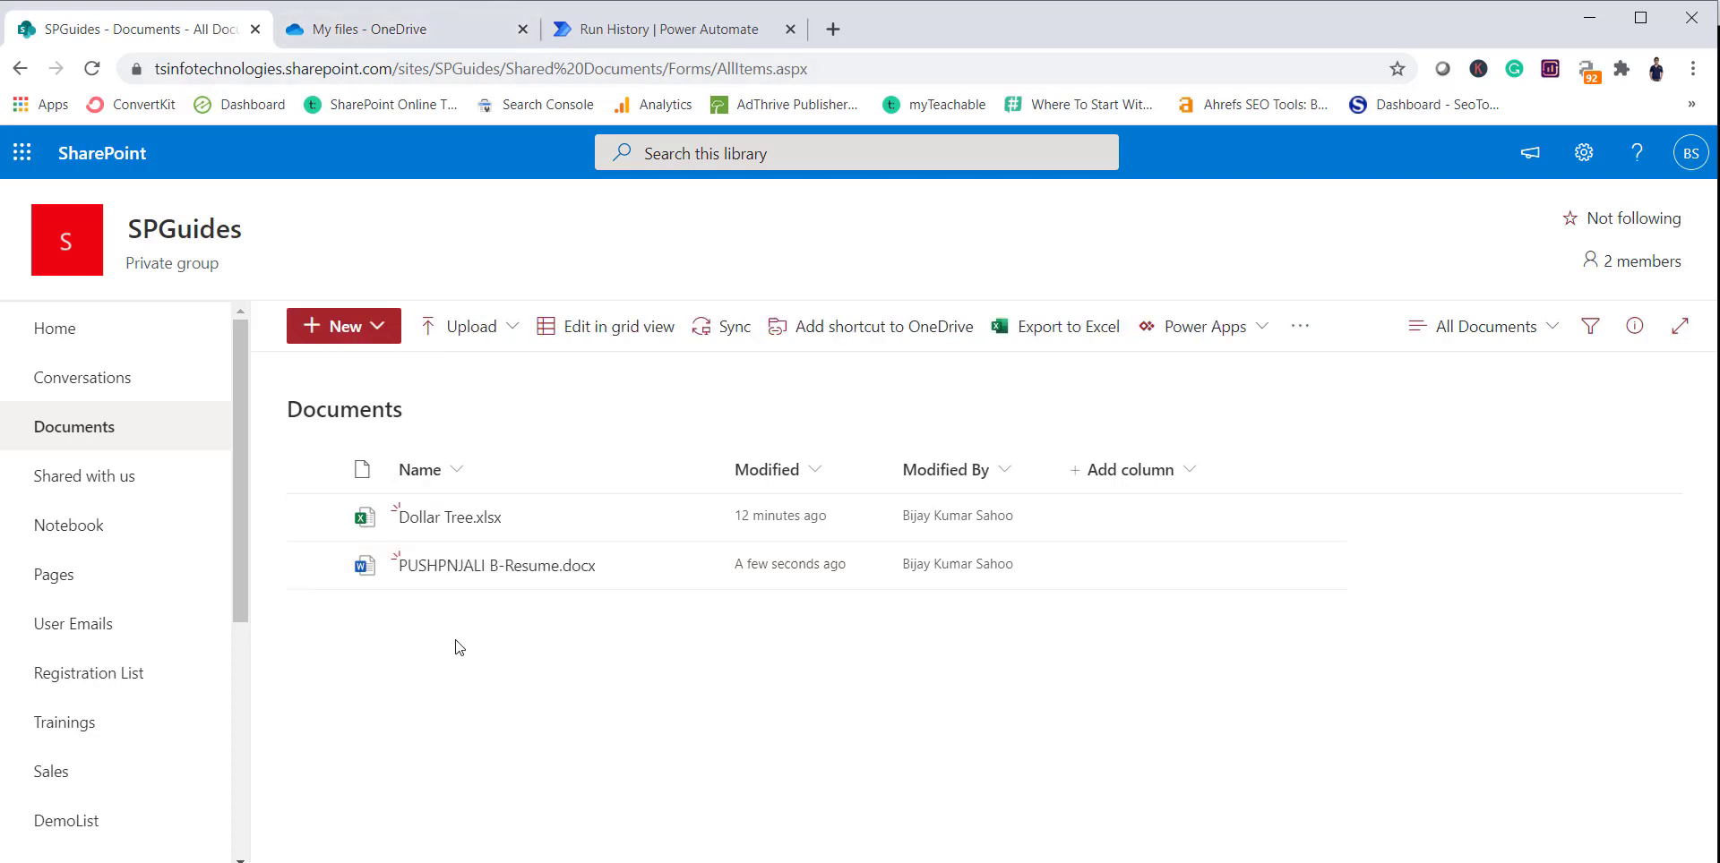
# Switch to Power Automate and start a new automated cloud flow named "Move File from SharePoint to OneDrive for Business"
pyautogui.click(700, 43)
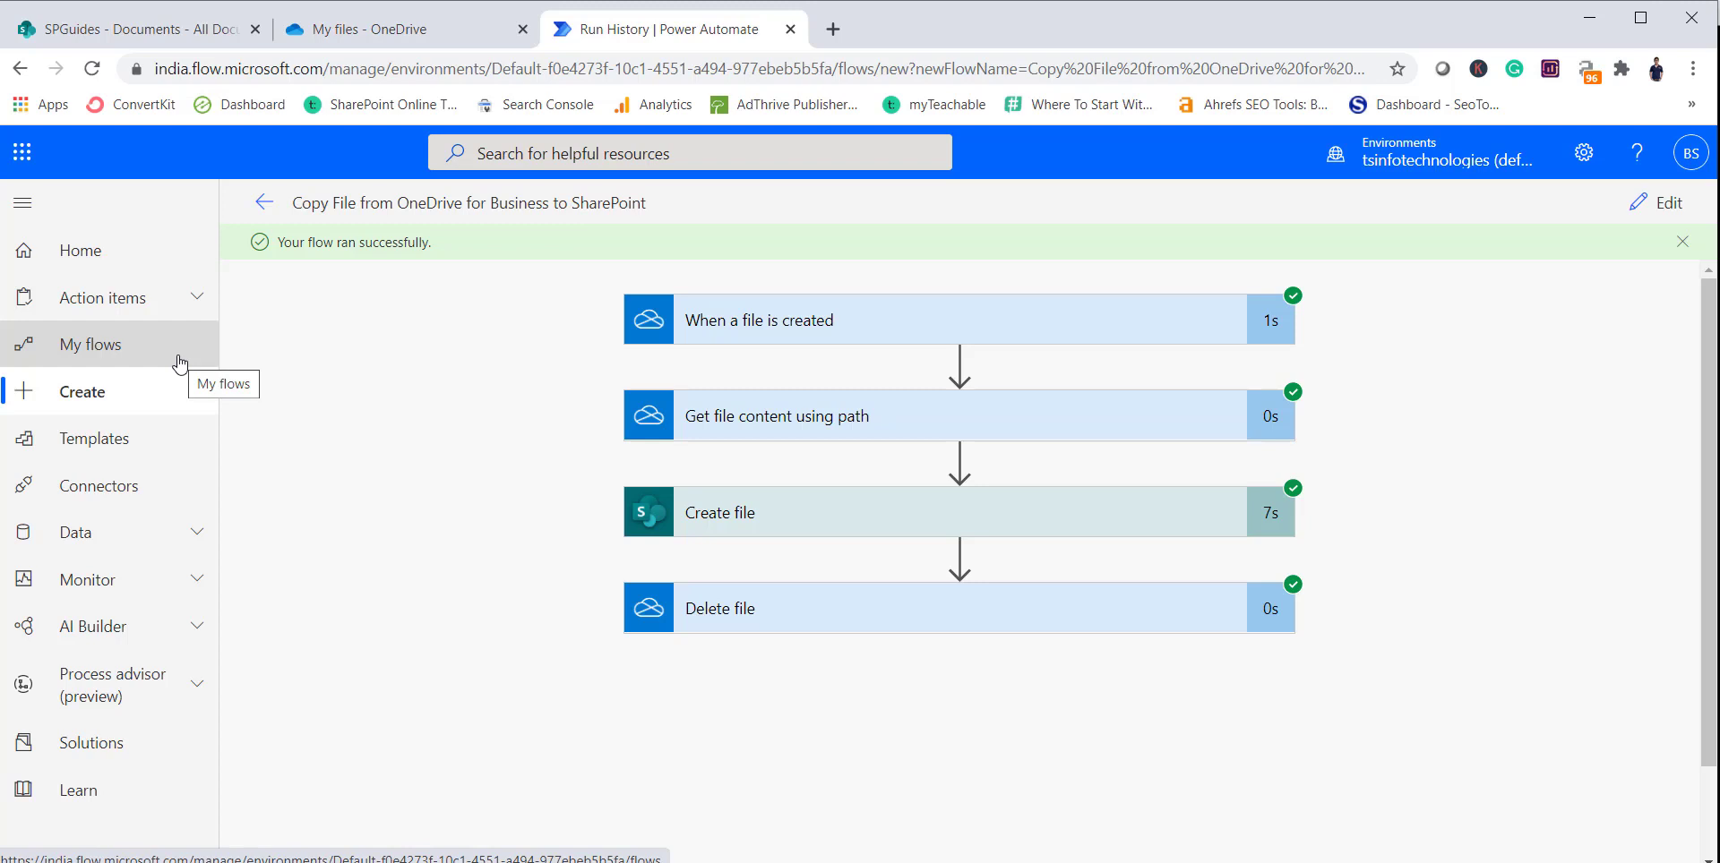
pyautogui.click(143, 29)
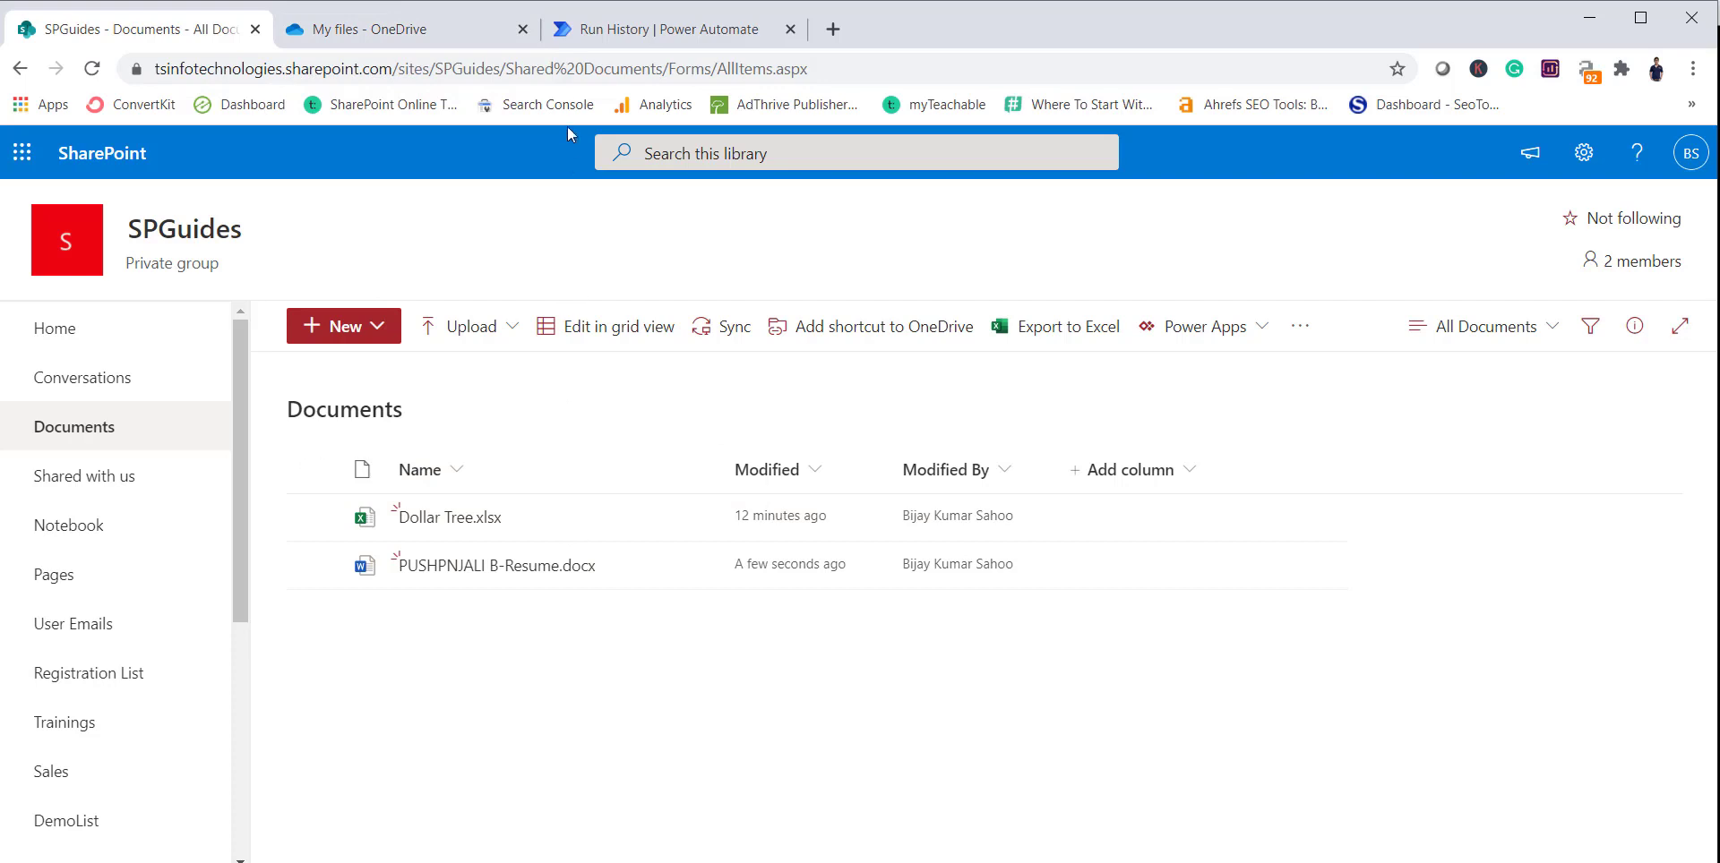
pyautogui.click(588, 31)
pyautogui.click(90, 394)
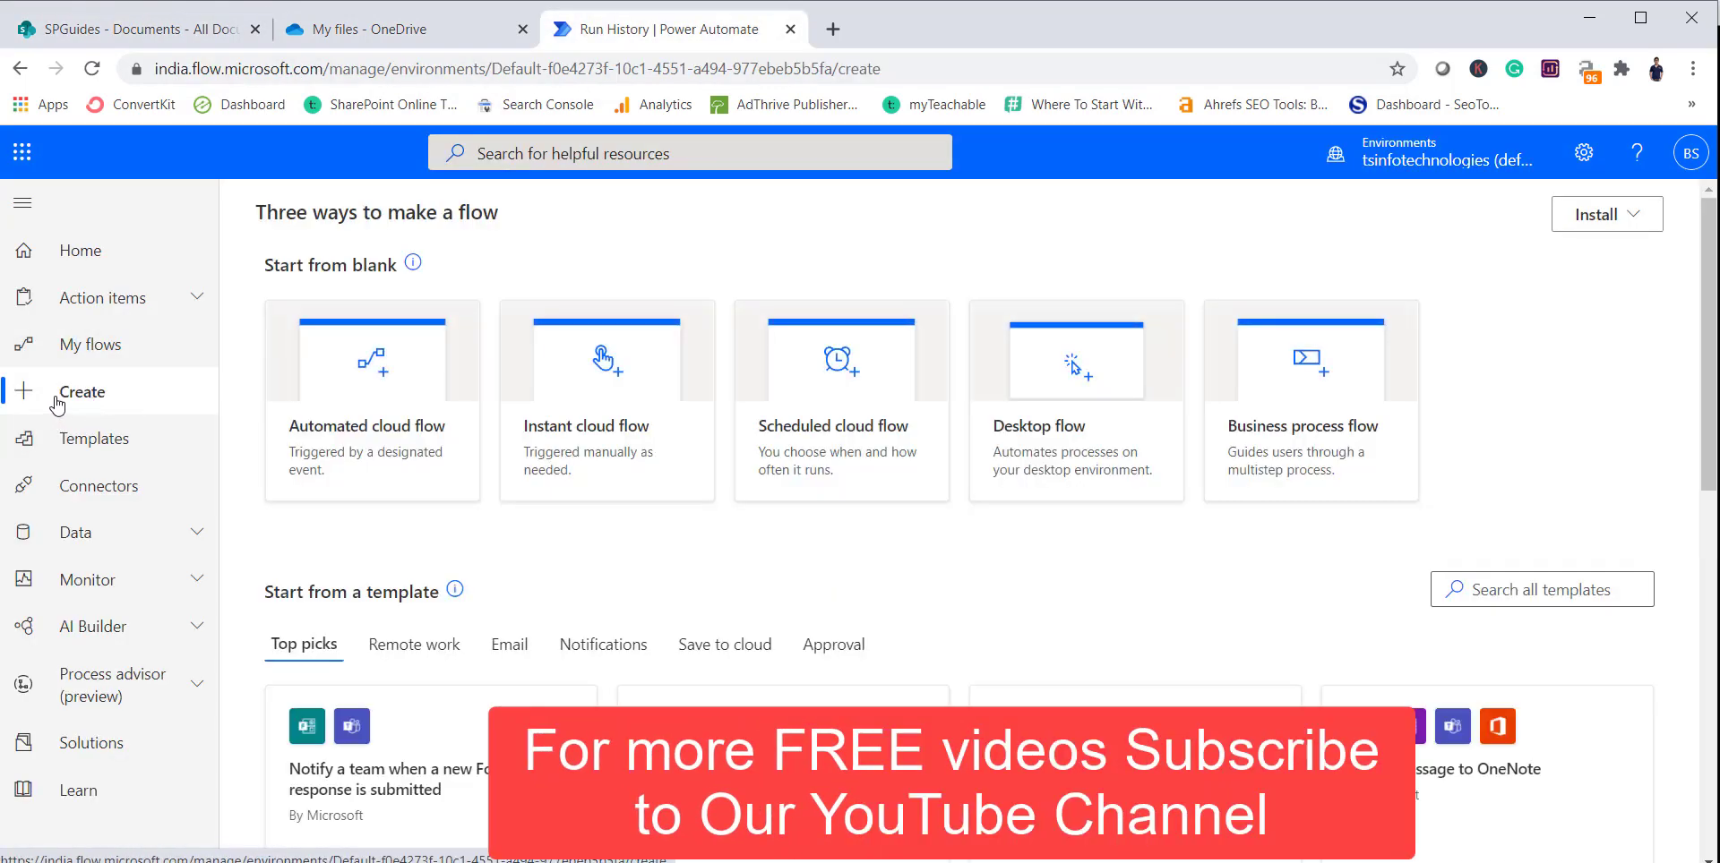
pyautogui.click(377, 421)
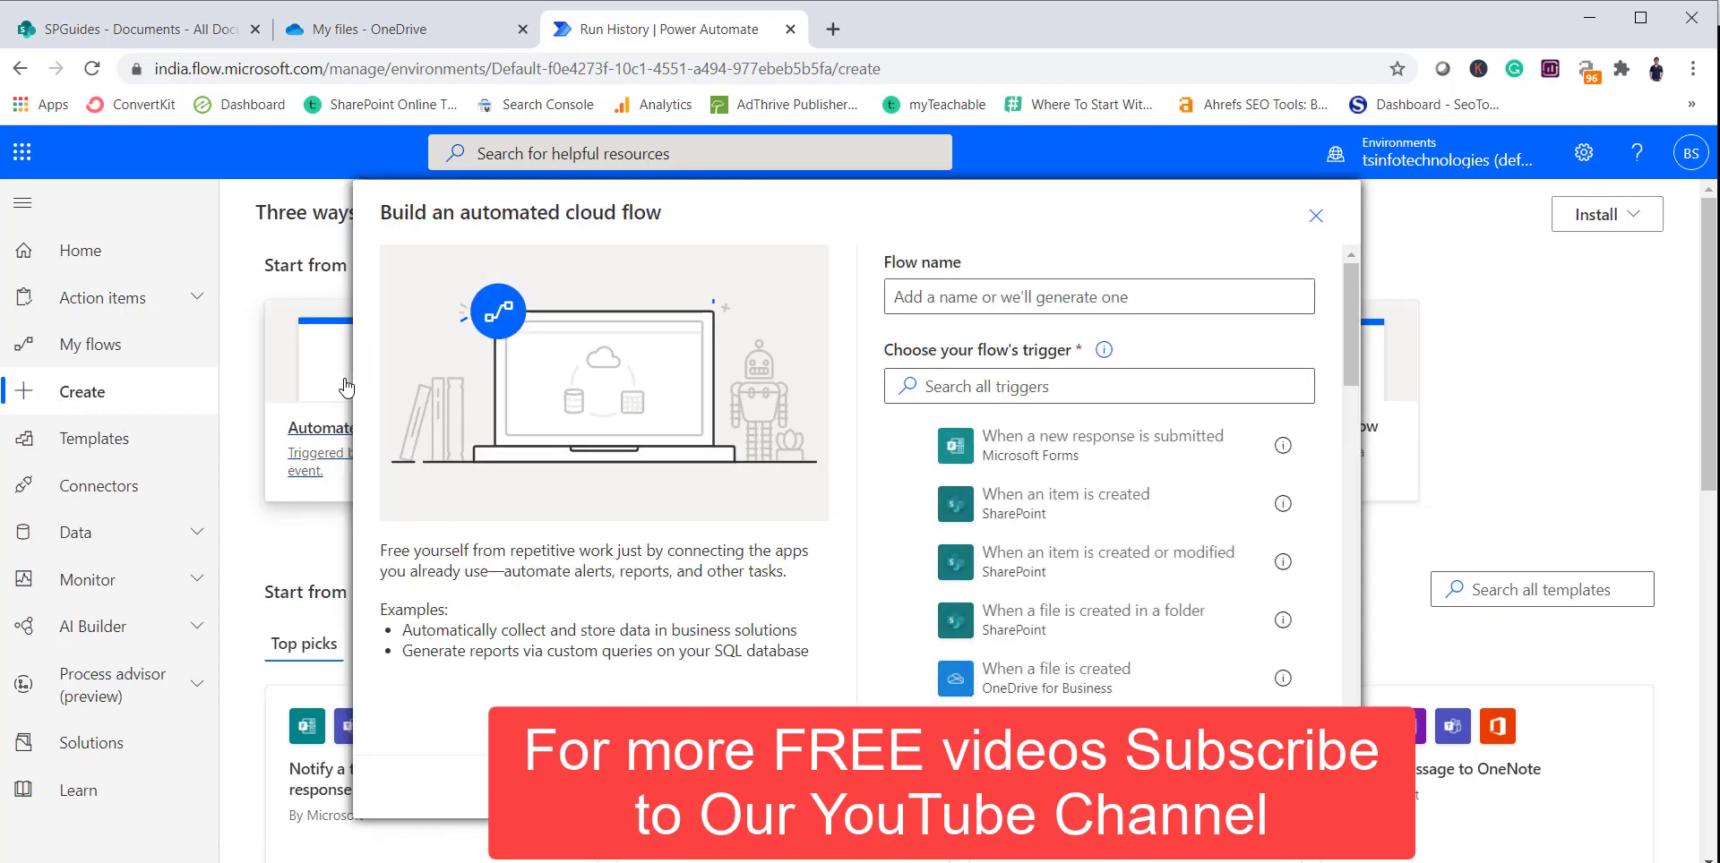
pyautogui.click(949, 305)
pyautogui.write('Cop')
pyautogui.press('BackSpace')
pyautogui.write('Move')
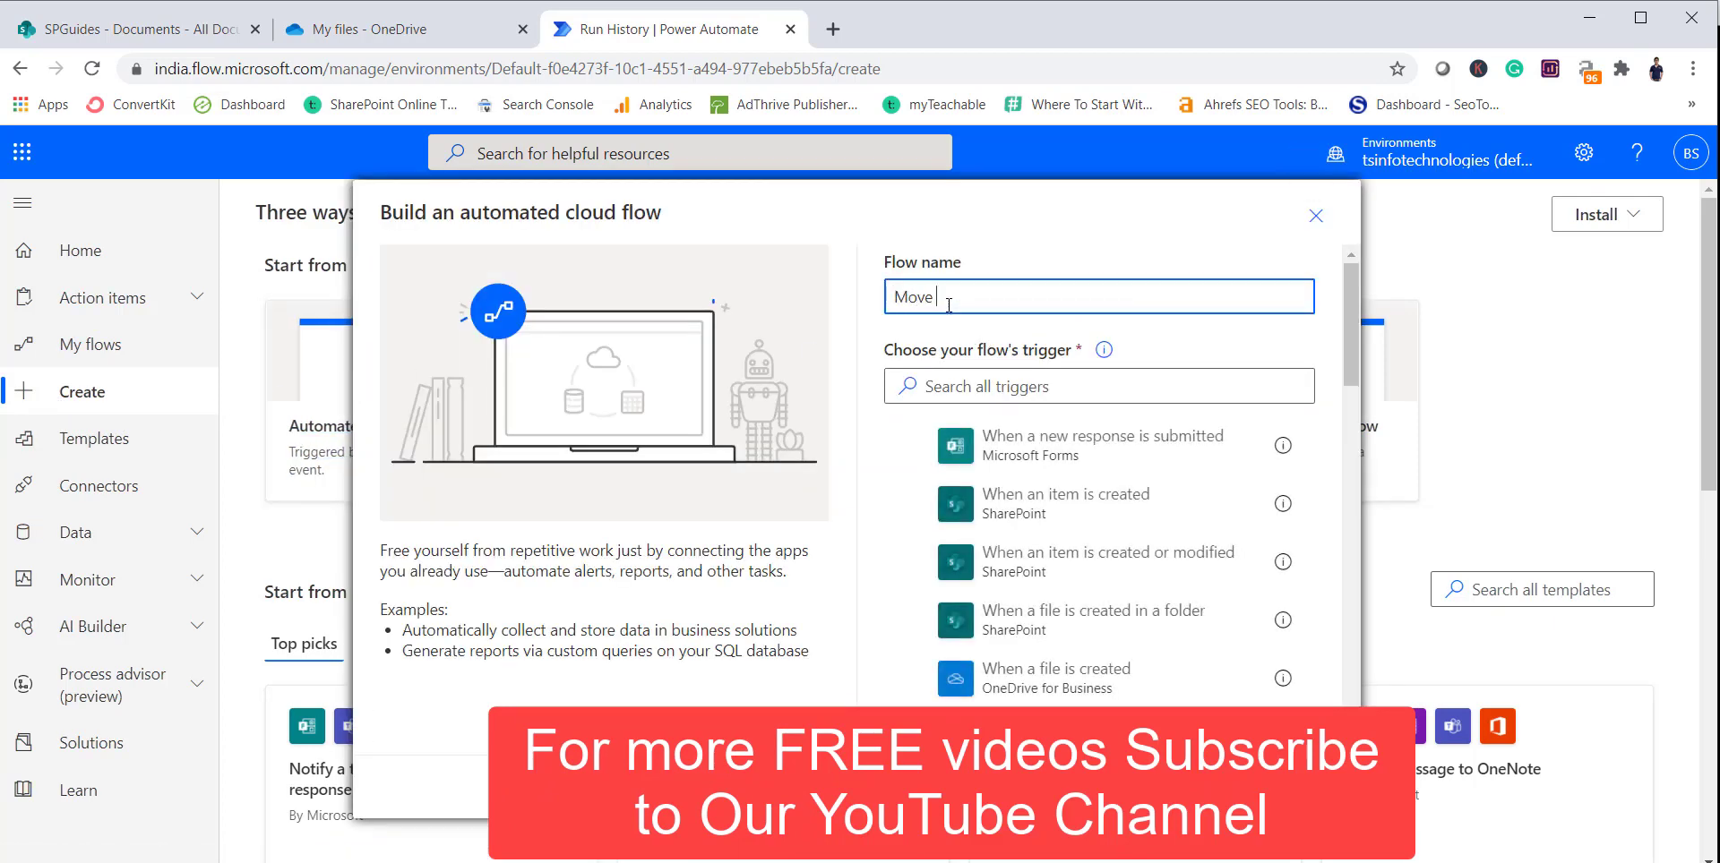
pyautogui.write(' File from SharePoint to OneDrive for Business')
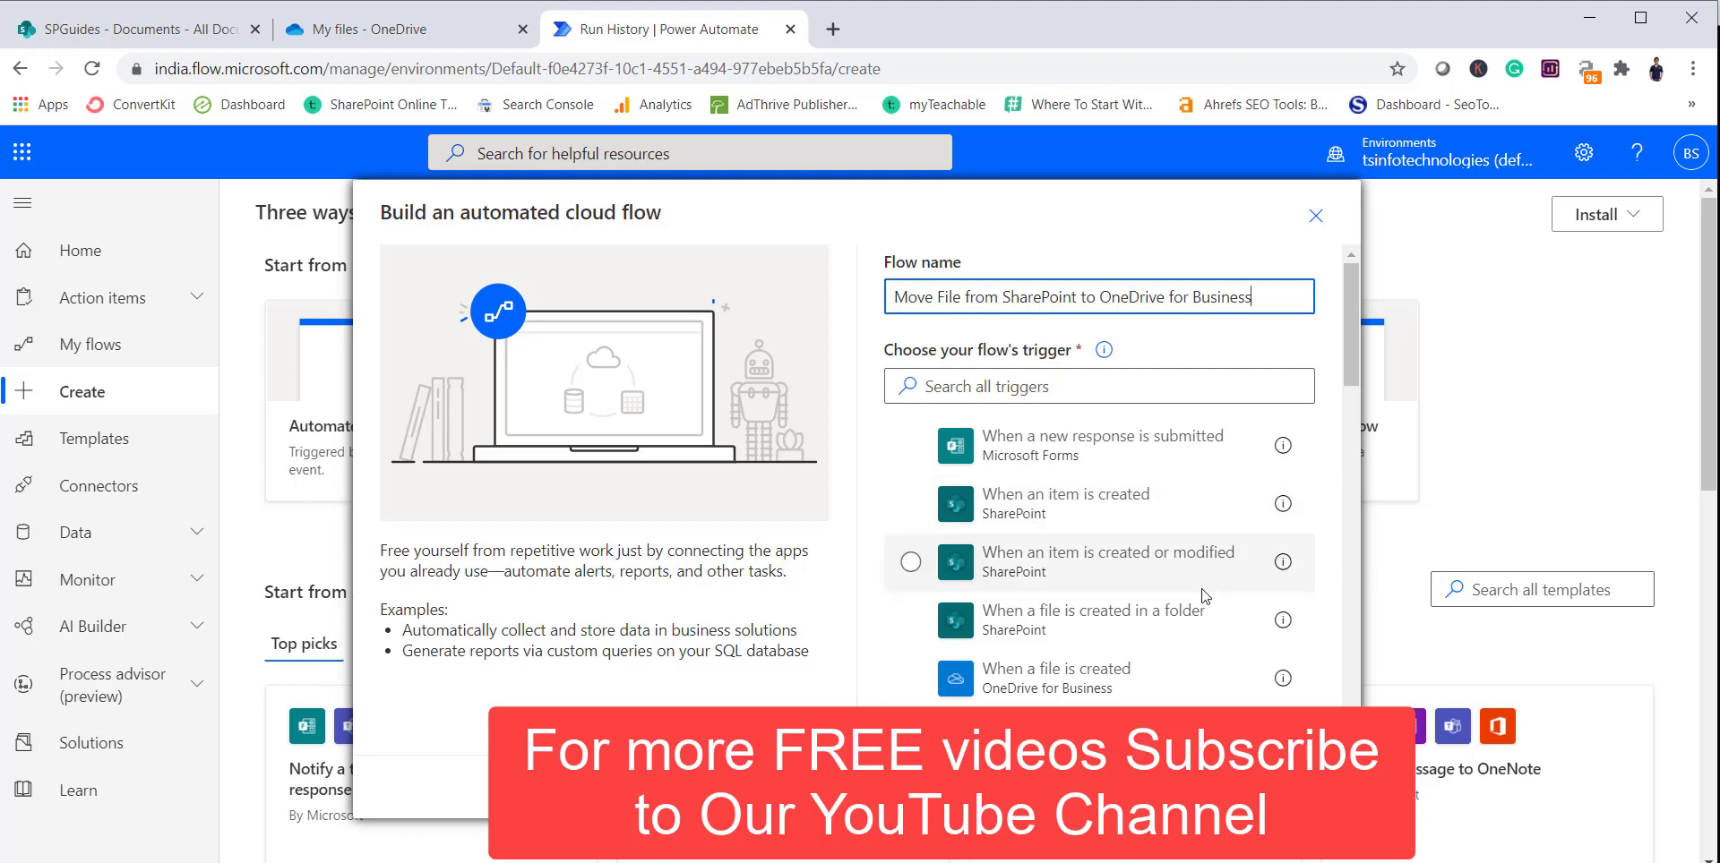
# Find the SharePoint trigger "When a file is created (properties only)" and create the flow with it
pyautogui.scroll(-1, 1150, 625)
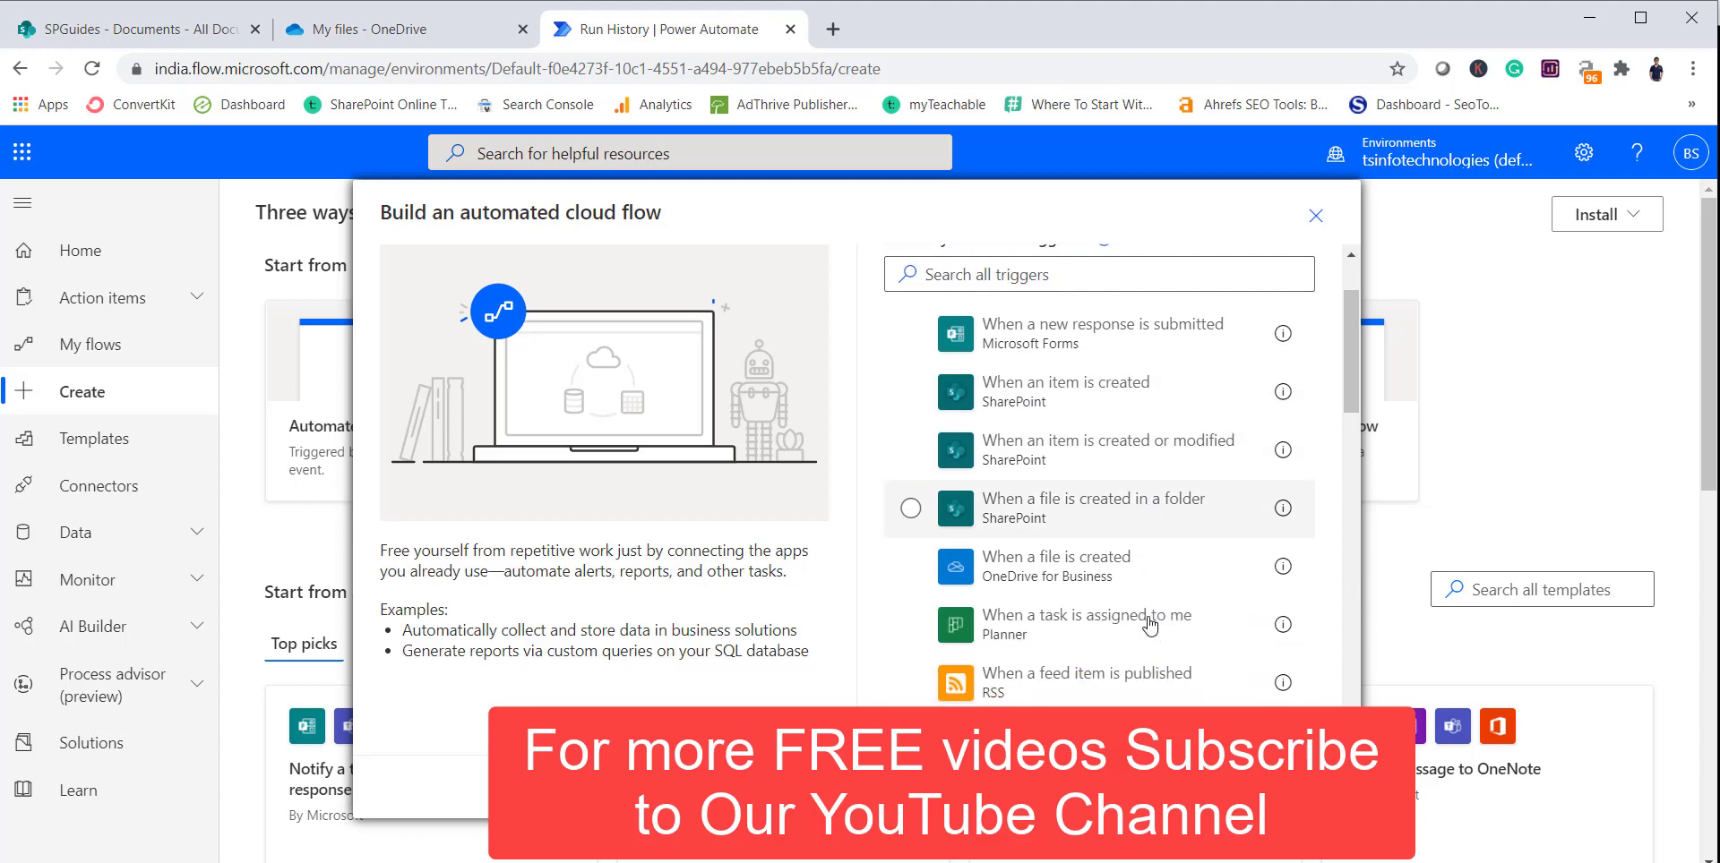
pyautogui.scroll(-10, 1151, 521)
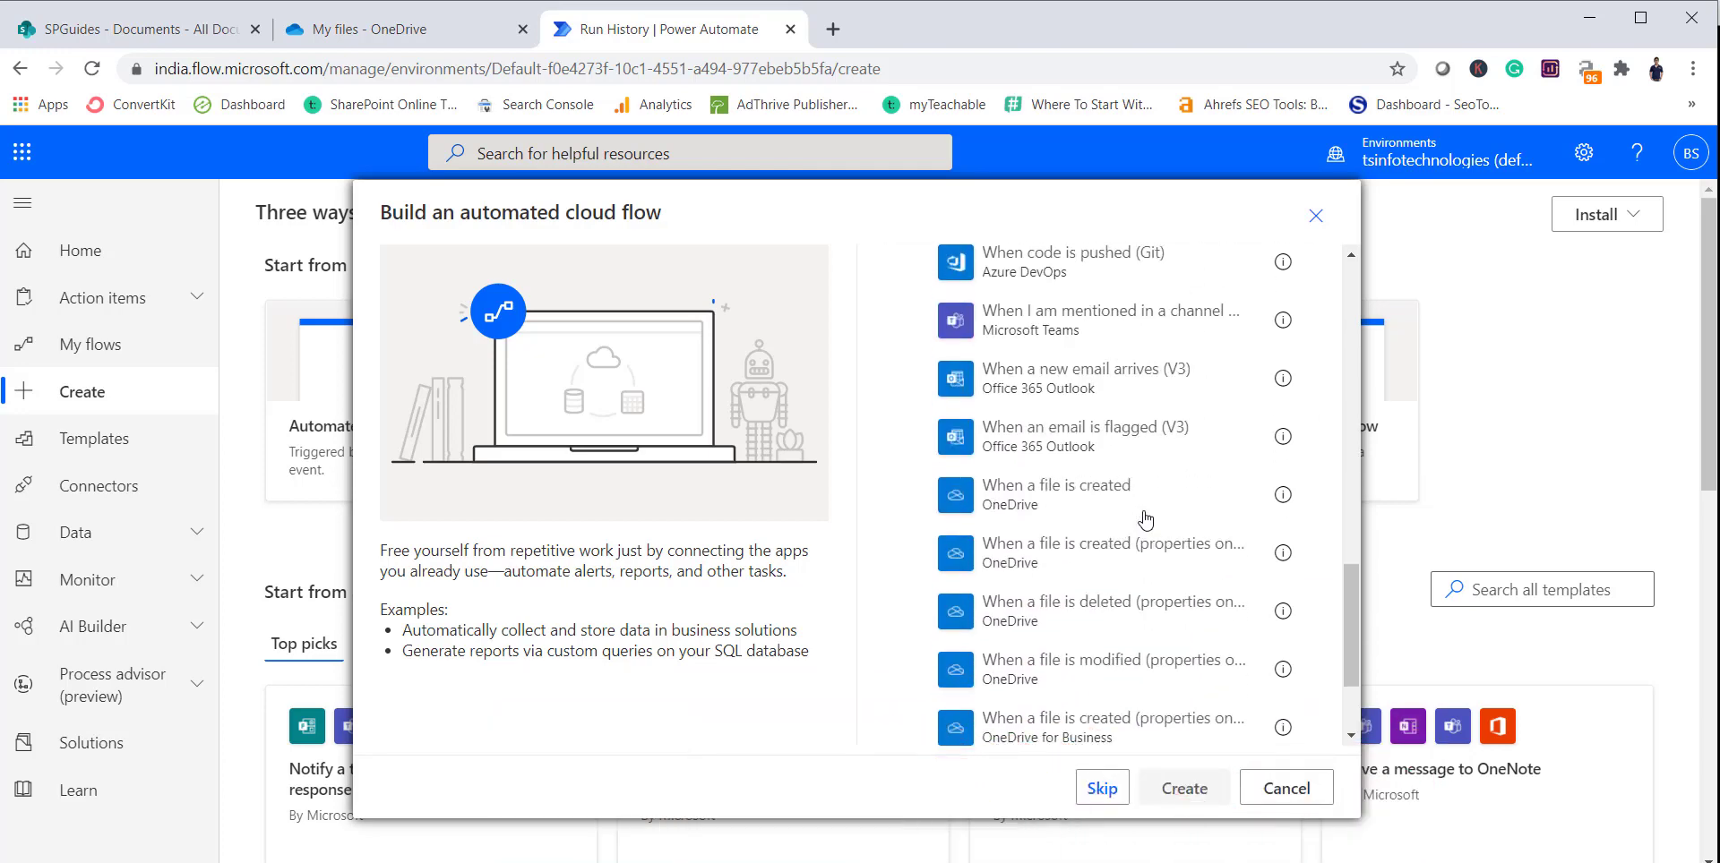
pyautogui.scroll(-2, 1145, 519)
pyautogui.scroll(15, 1146, 519)
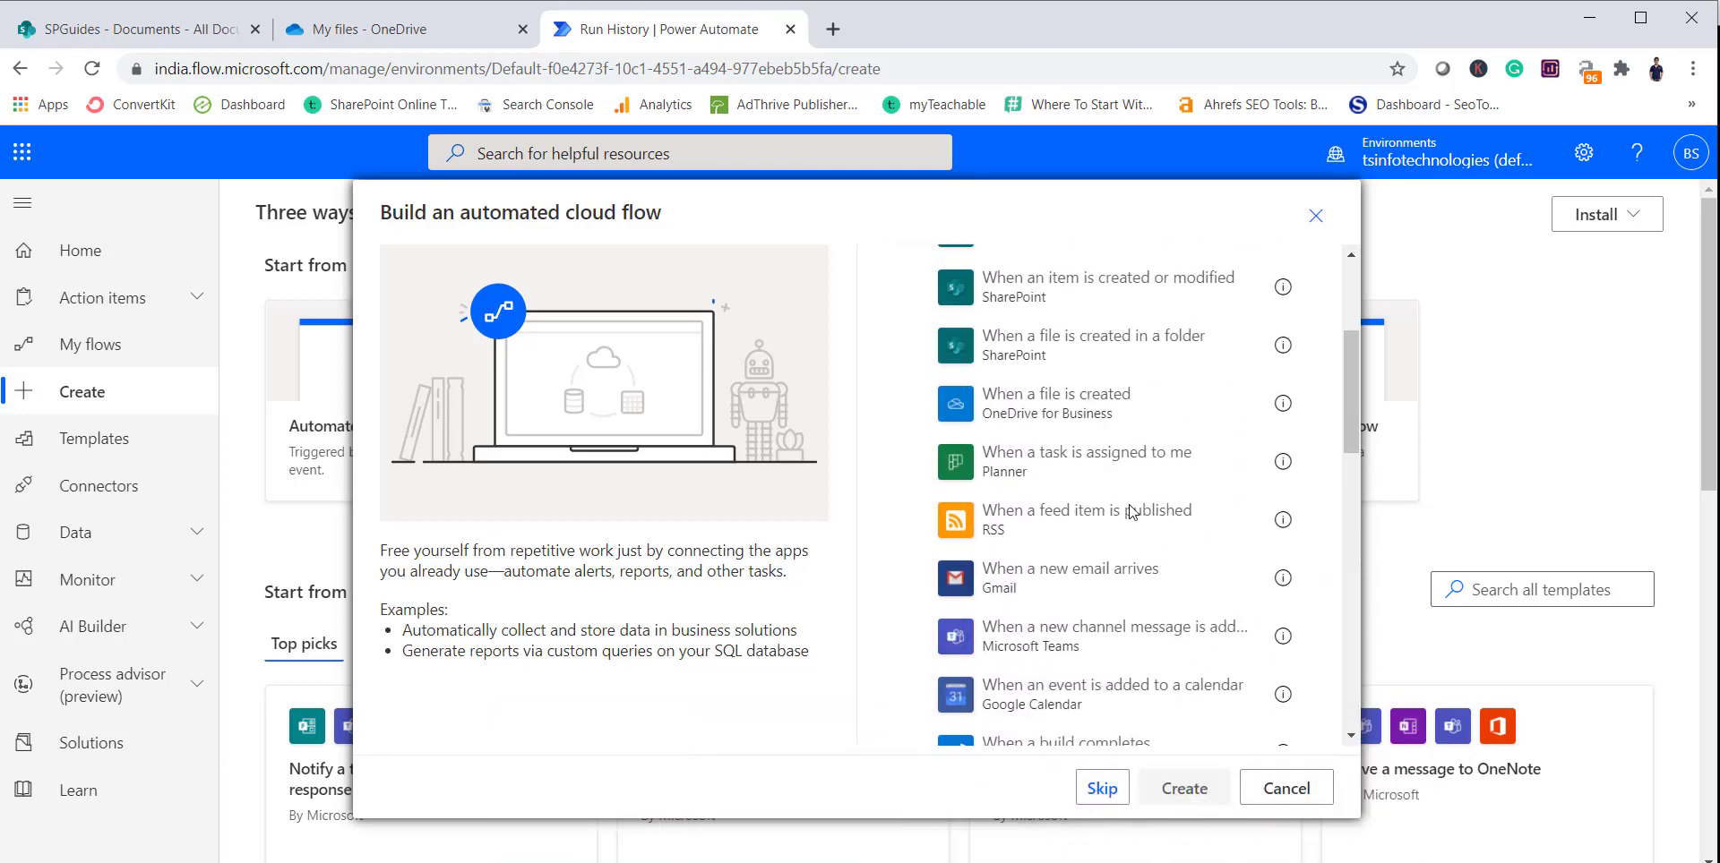
pyautogui.click(981, 383)
pyautogui.write('file')
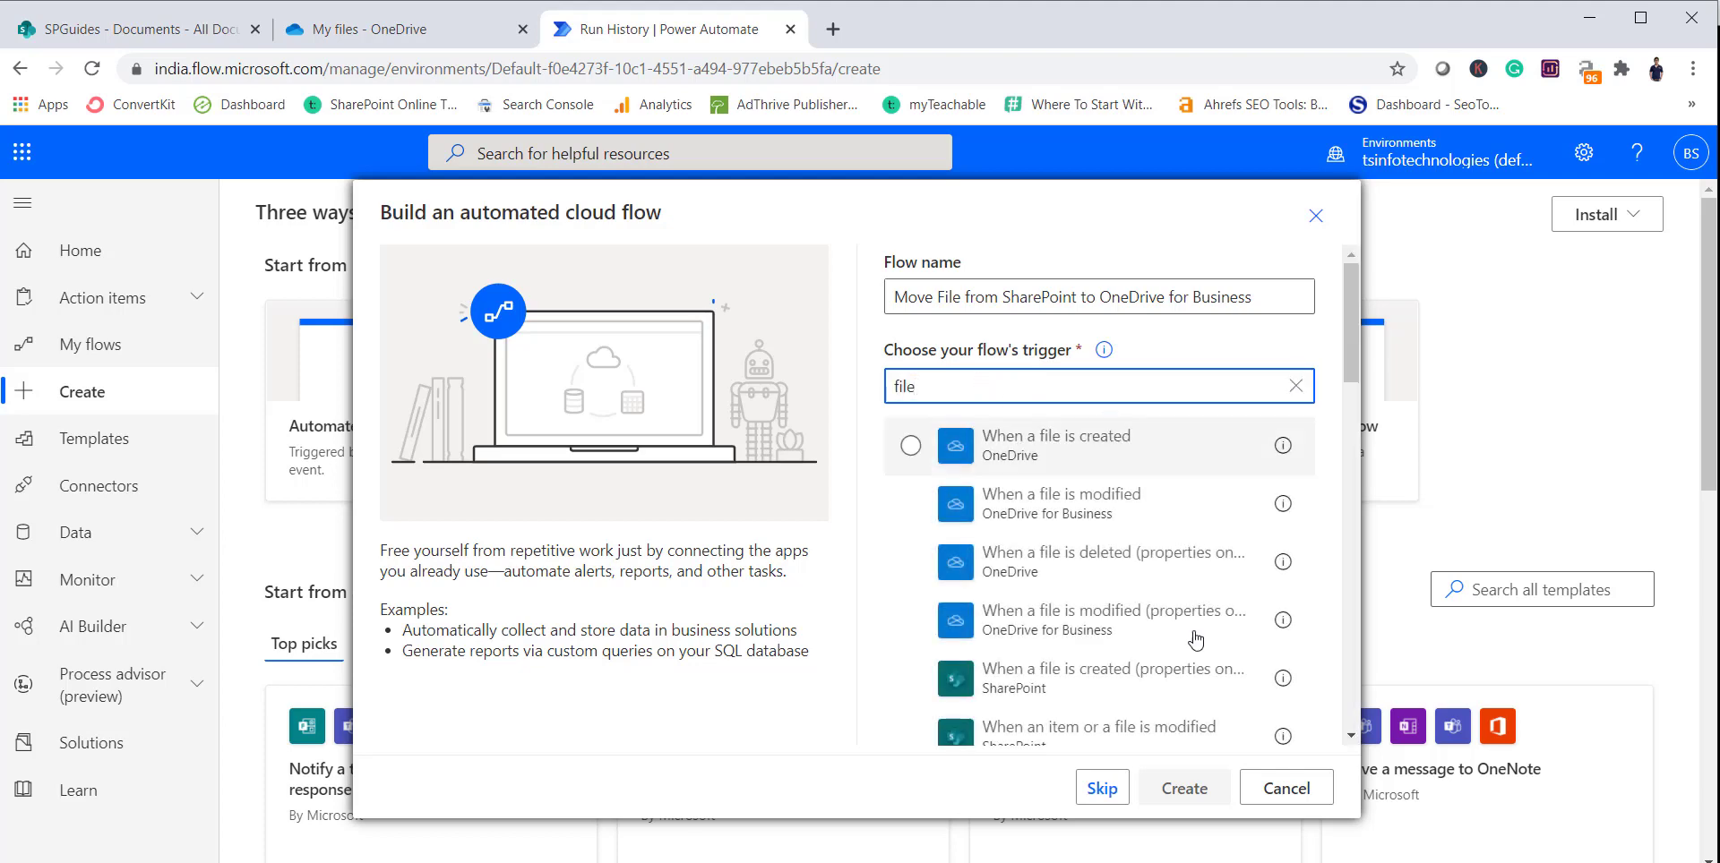
pyautogui.scroll(-1, 1115, 538)
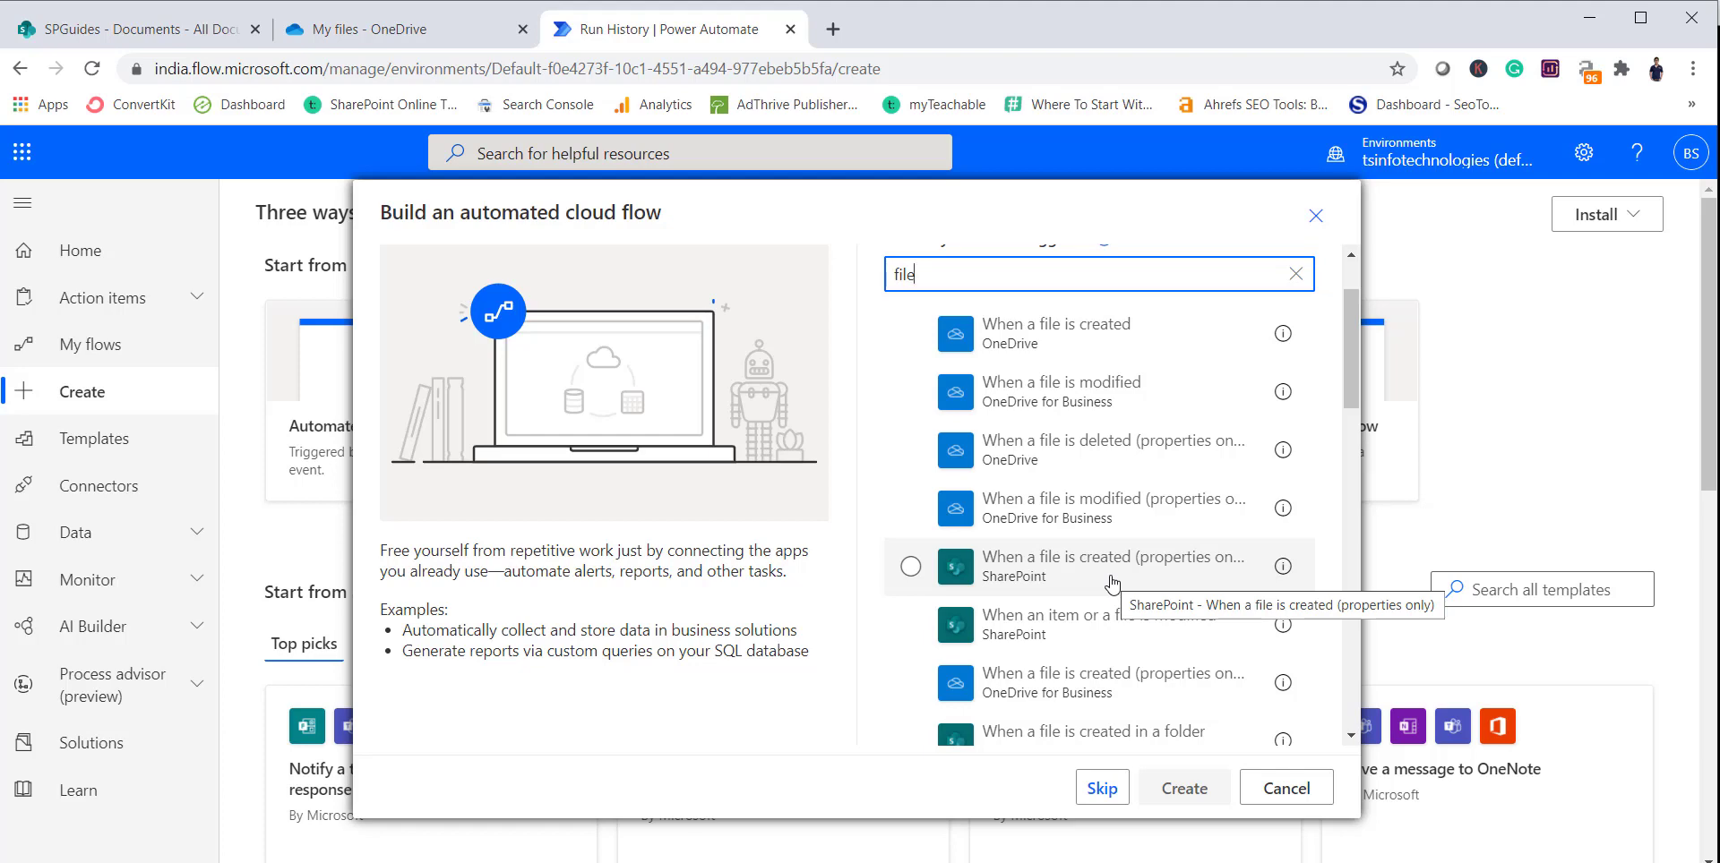
pyautogui.click(1112, 584)
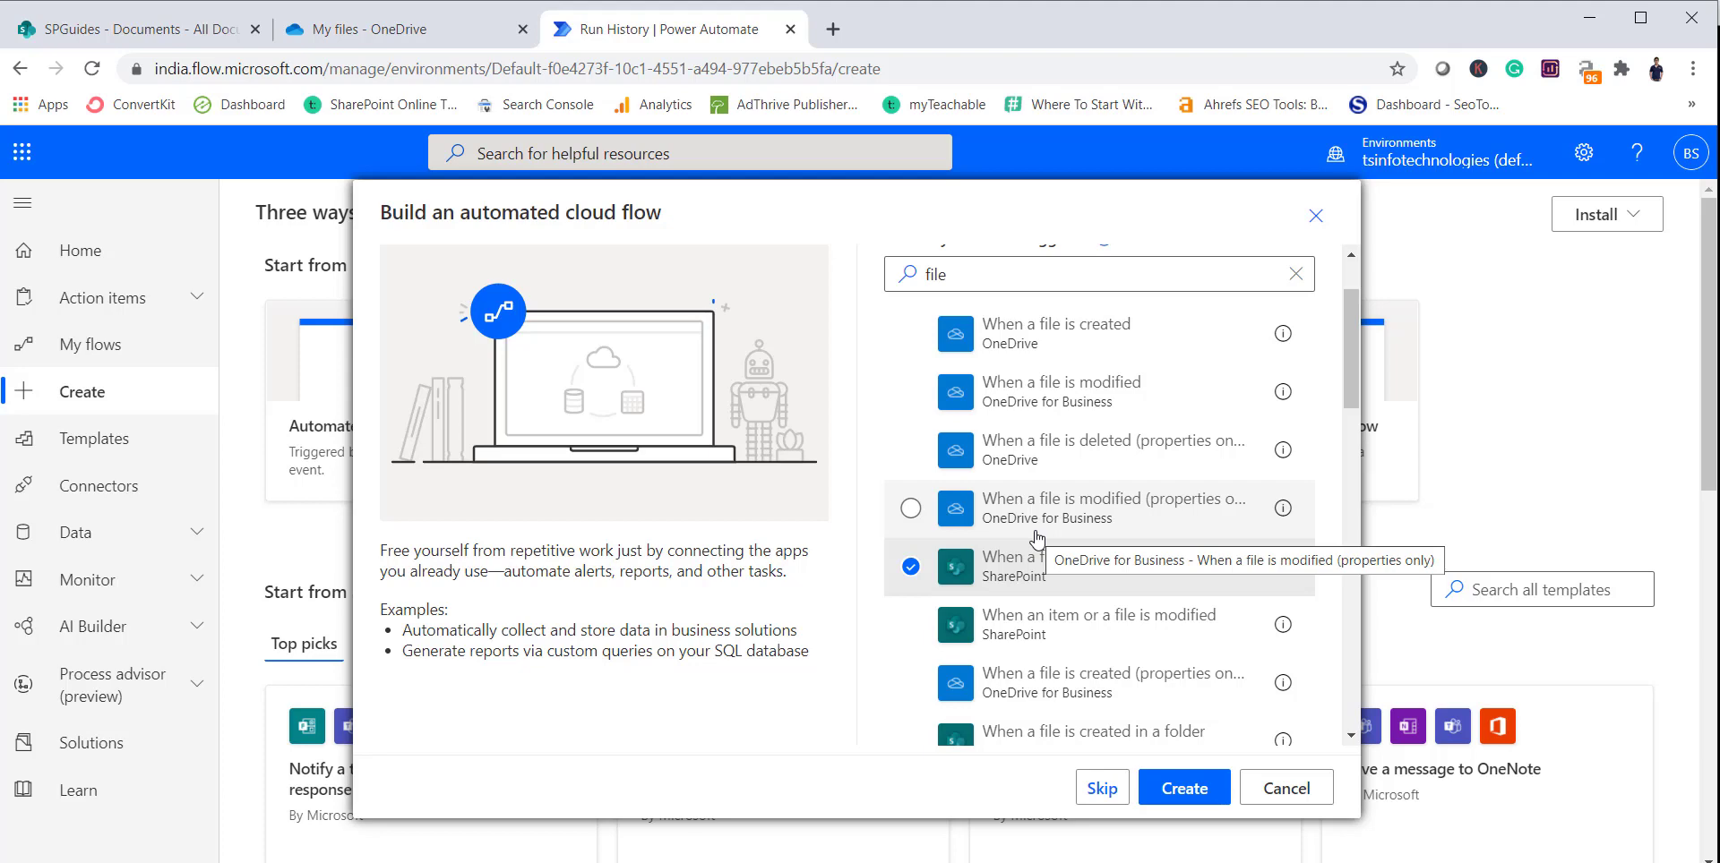
pyautogui.click(1184, 788)
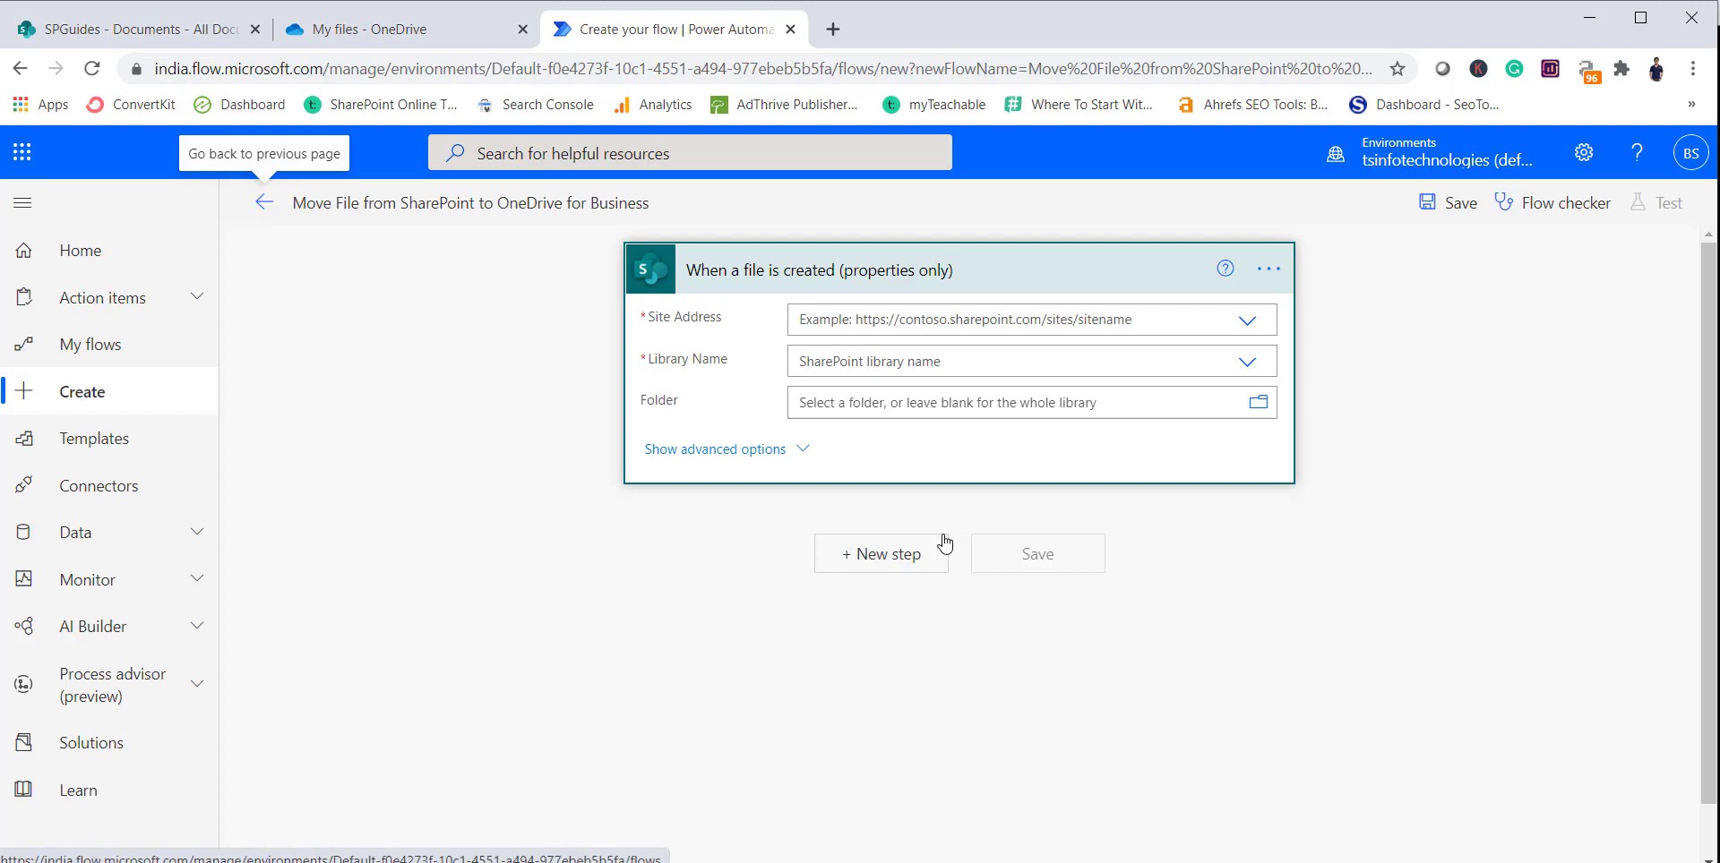
# Set the trigger's site address to the SPGuides site and its library name to Documents
pyautogui.click(875, 319)
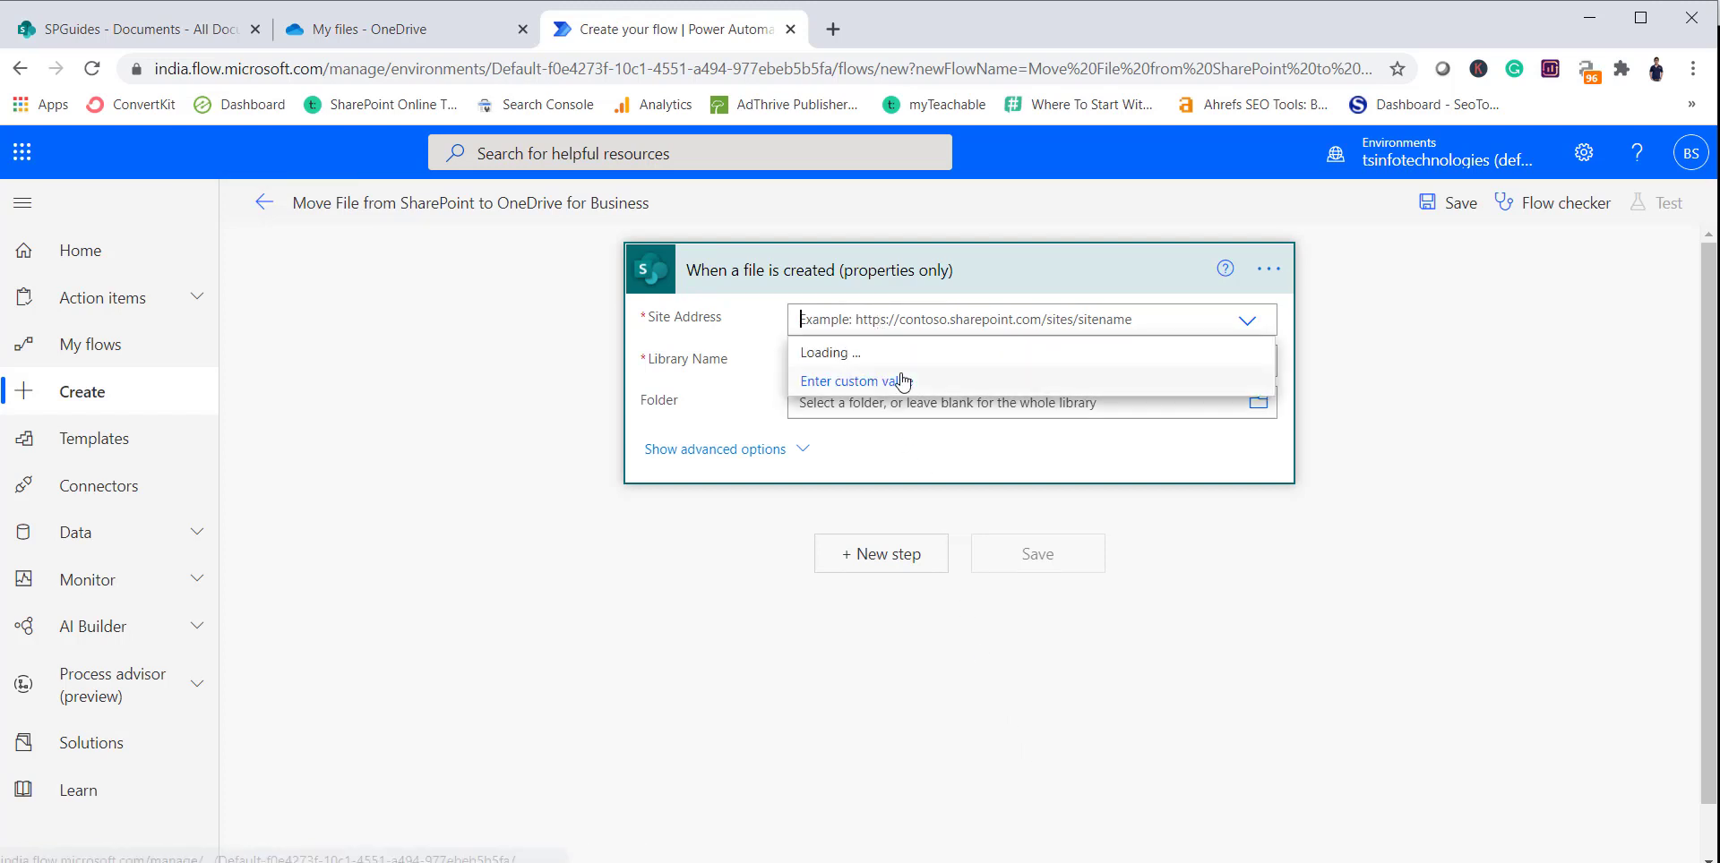
pyautogui.click(889, 464)
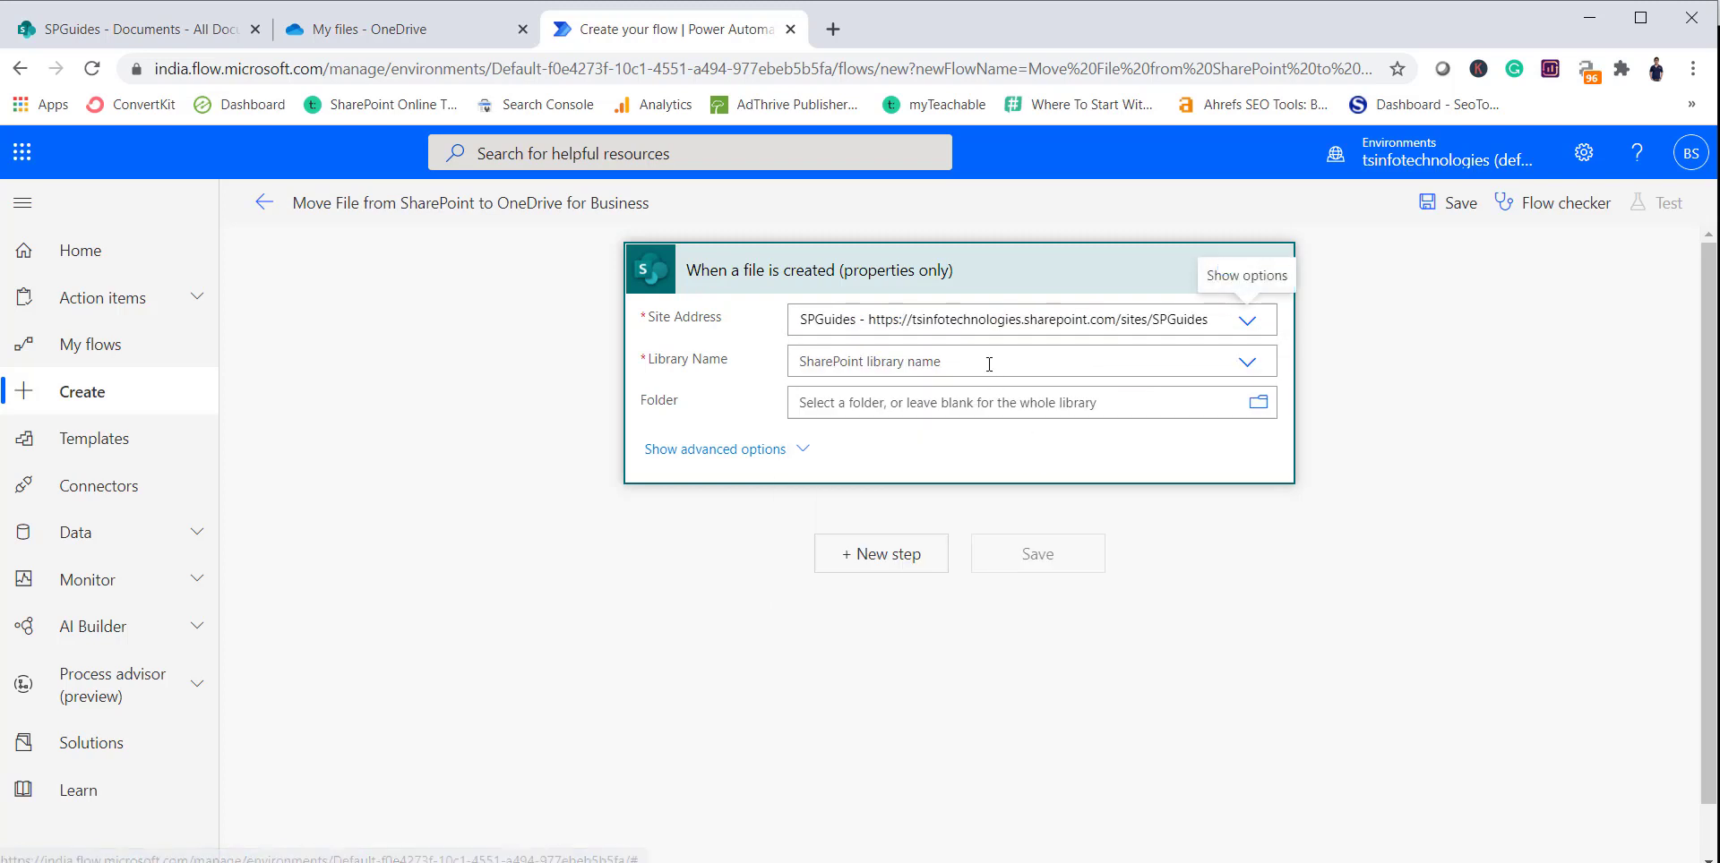
pyautogui.click(987, 362)
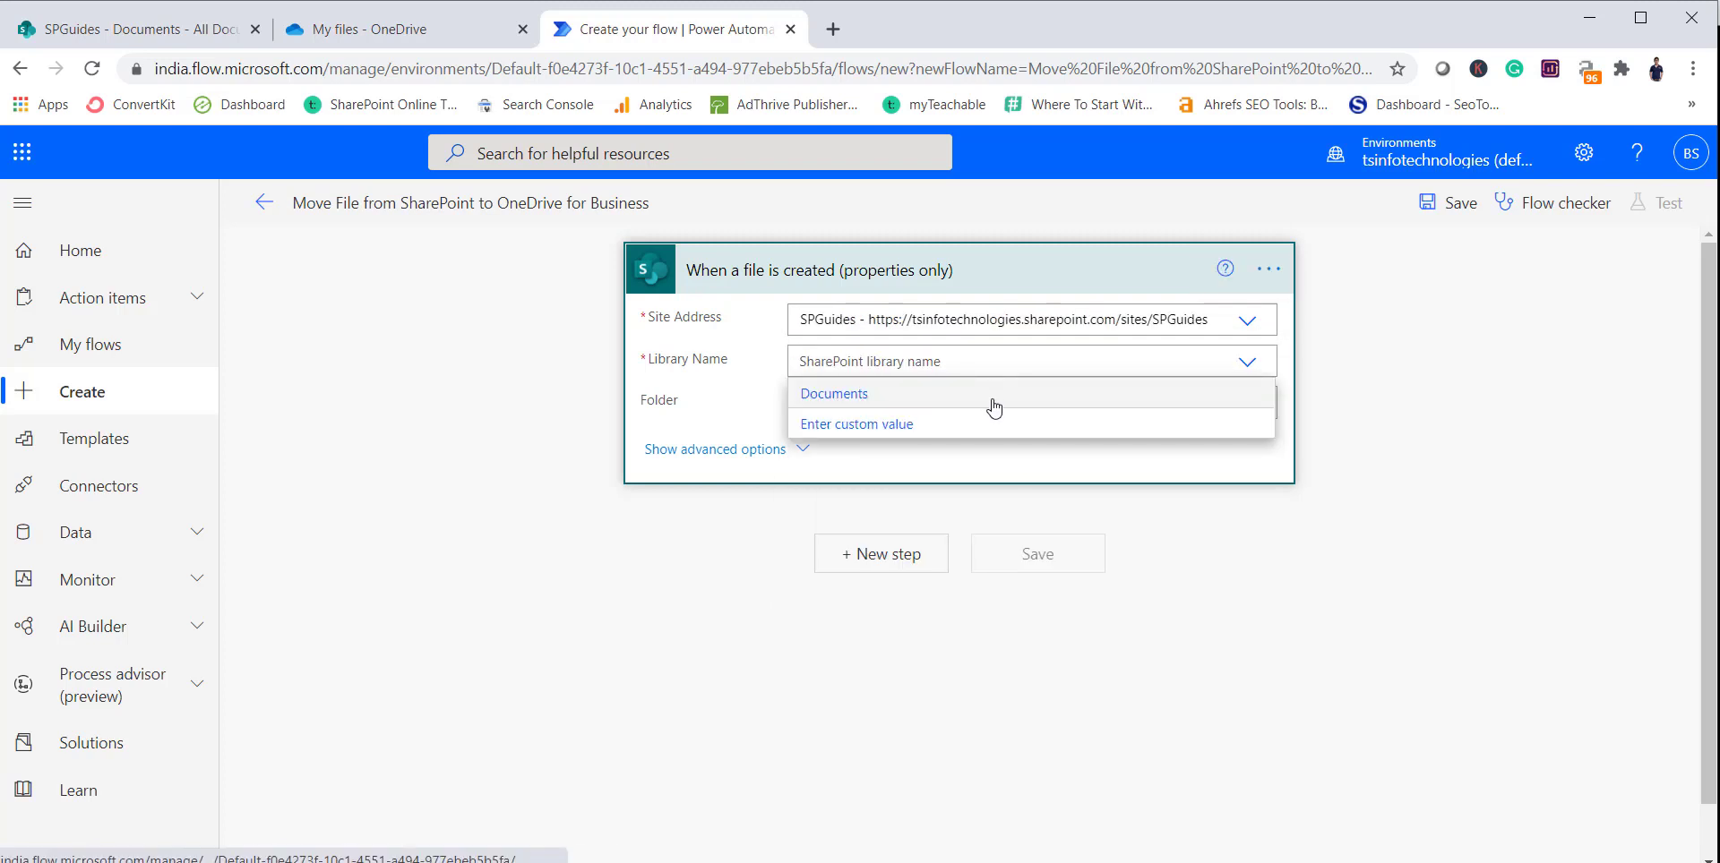
pyautogui.click(990, 395)
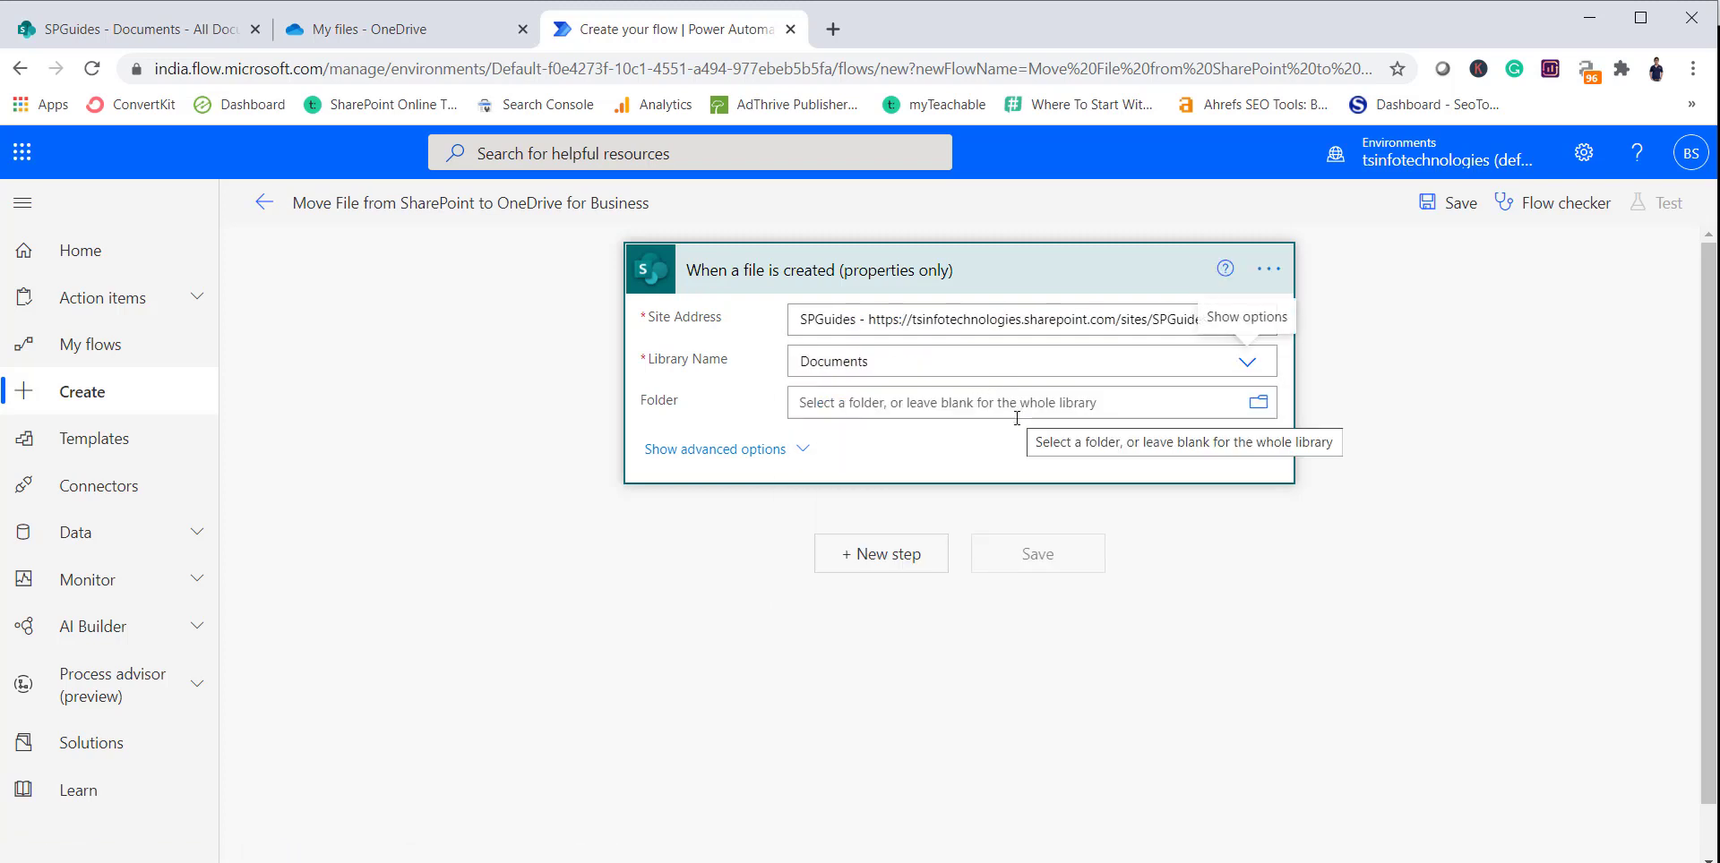
# Add the SharePoint action "Get file content using path" after the trigger and set its site address to SPGuides
pyautogui.click(885, 561)
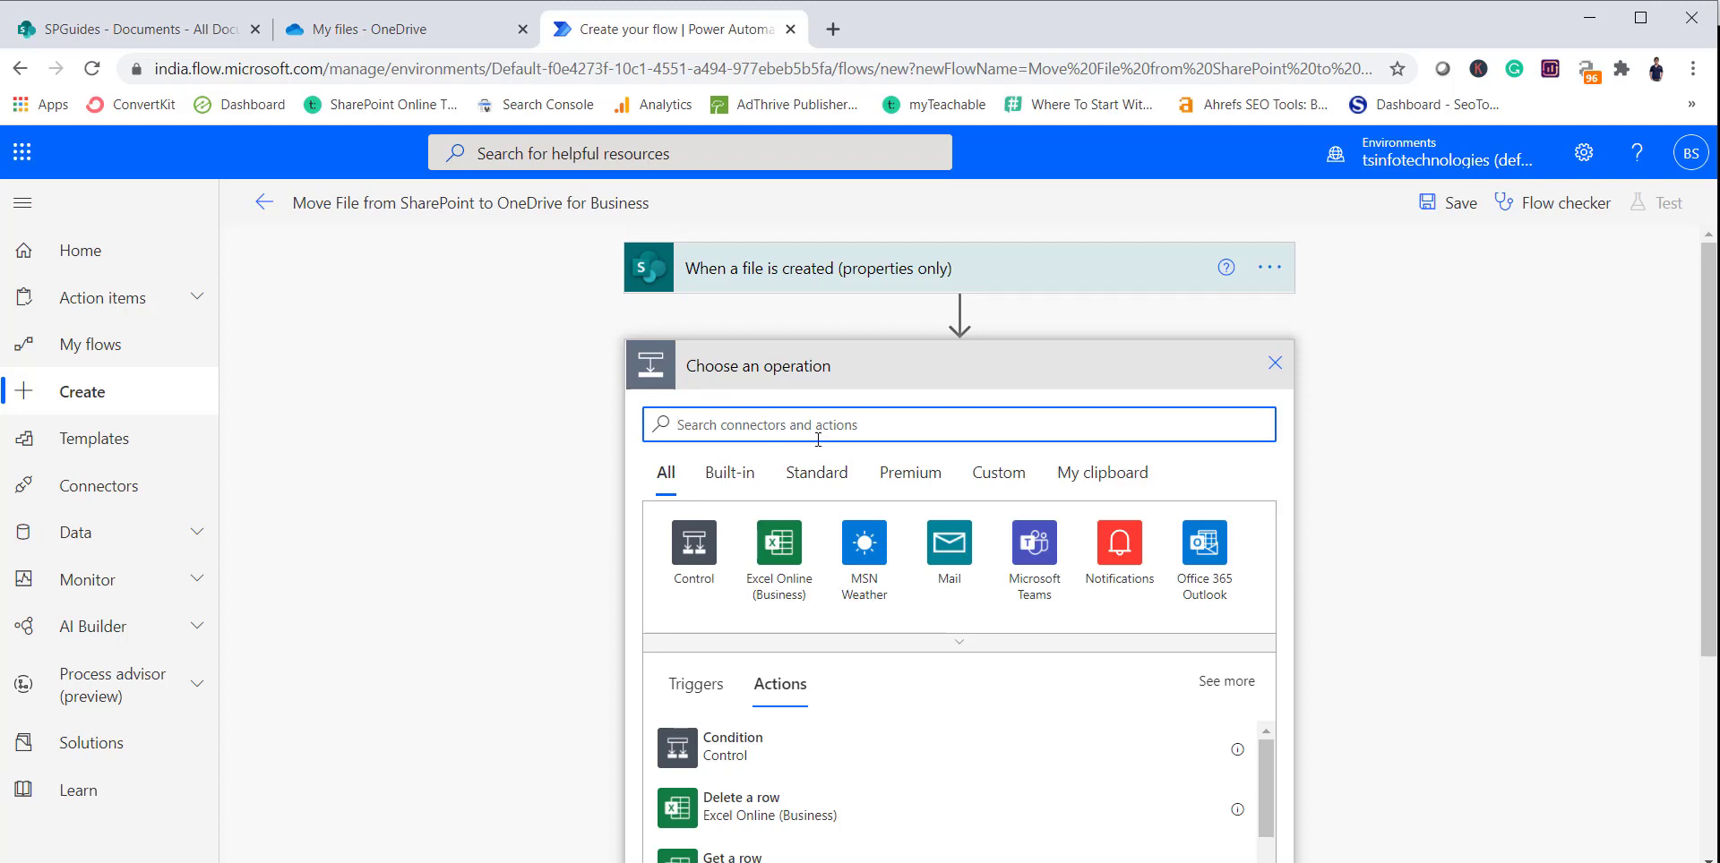
pyautogui.write('get file')
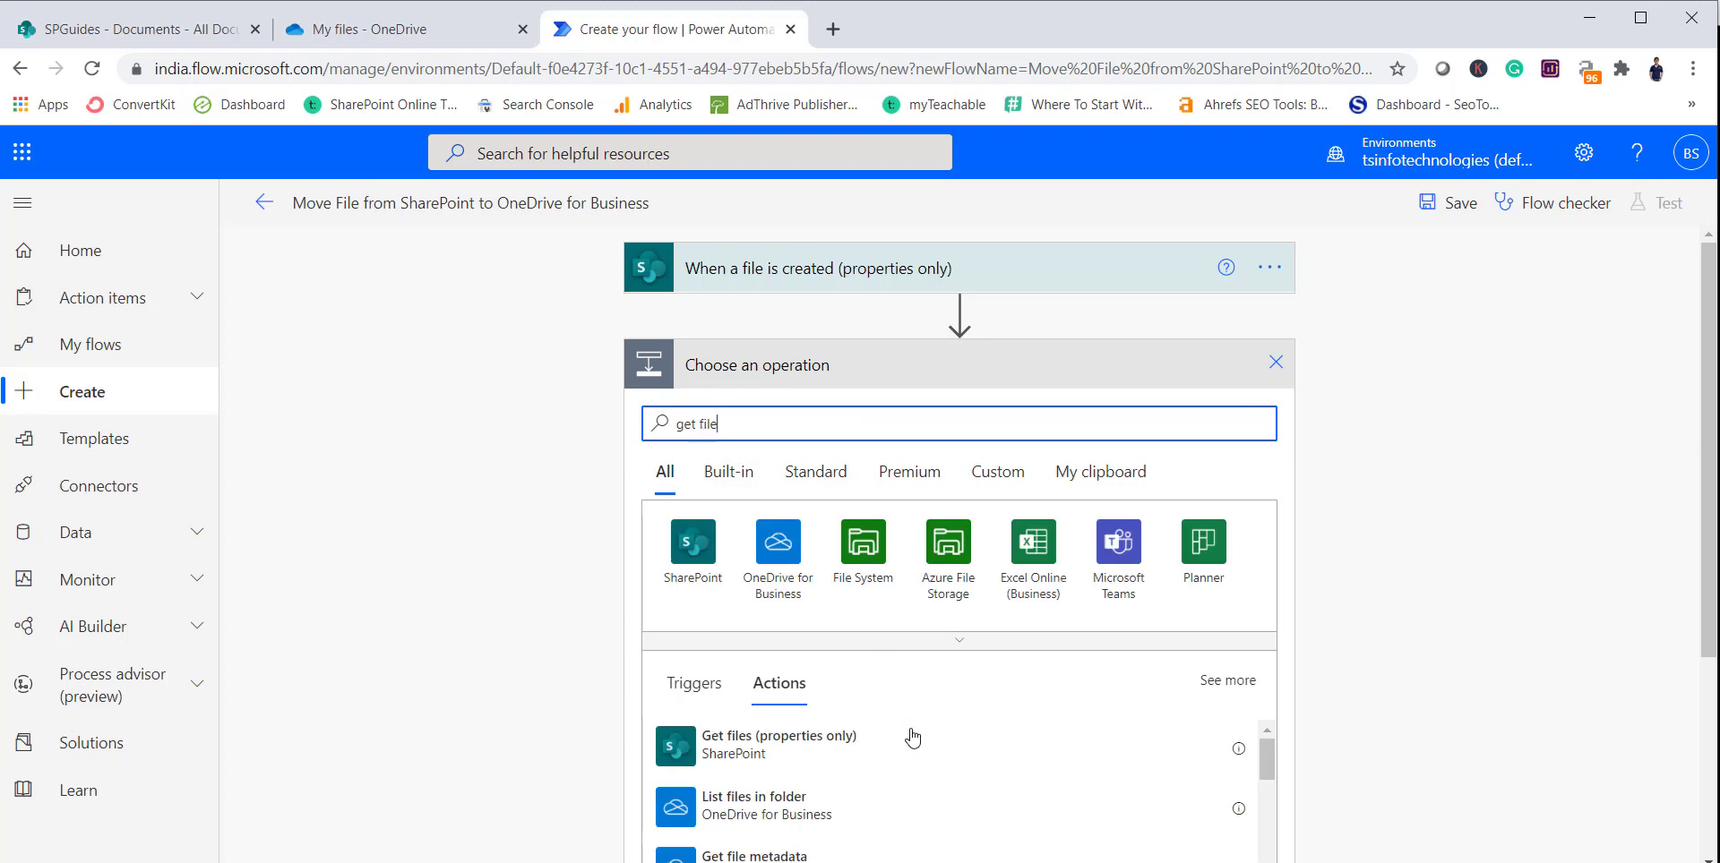
pyautogui.scroll(-3, 912, 740)
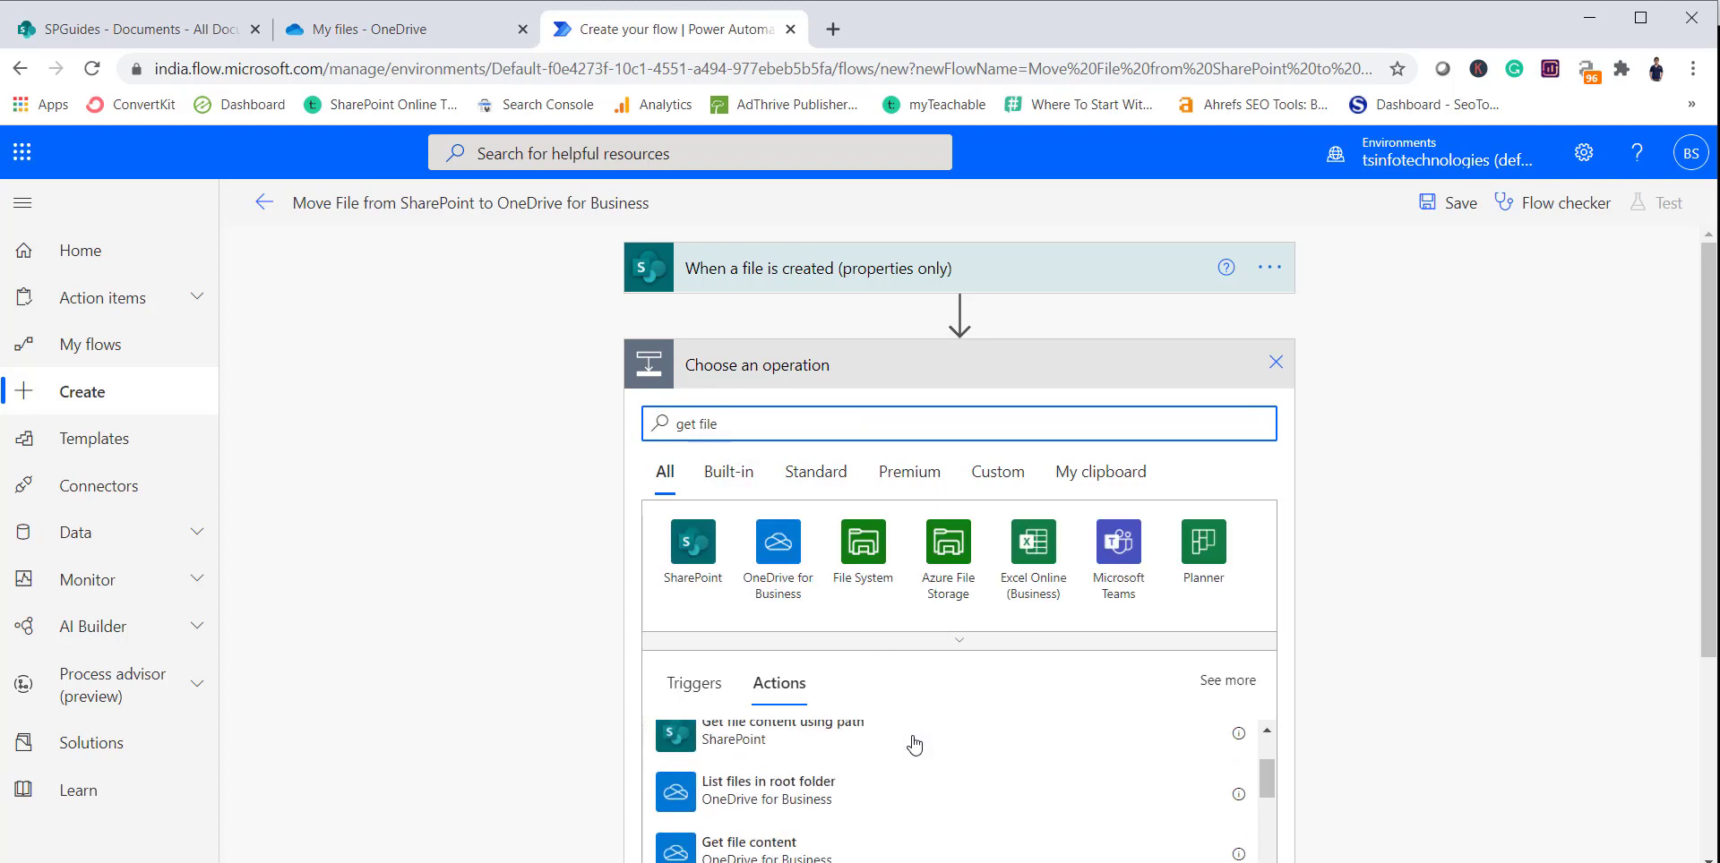
pyautogui.scroll(2, 914, 745)
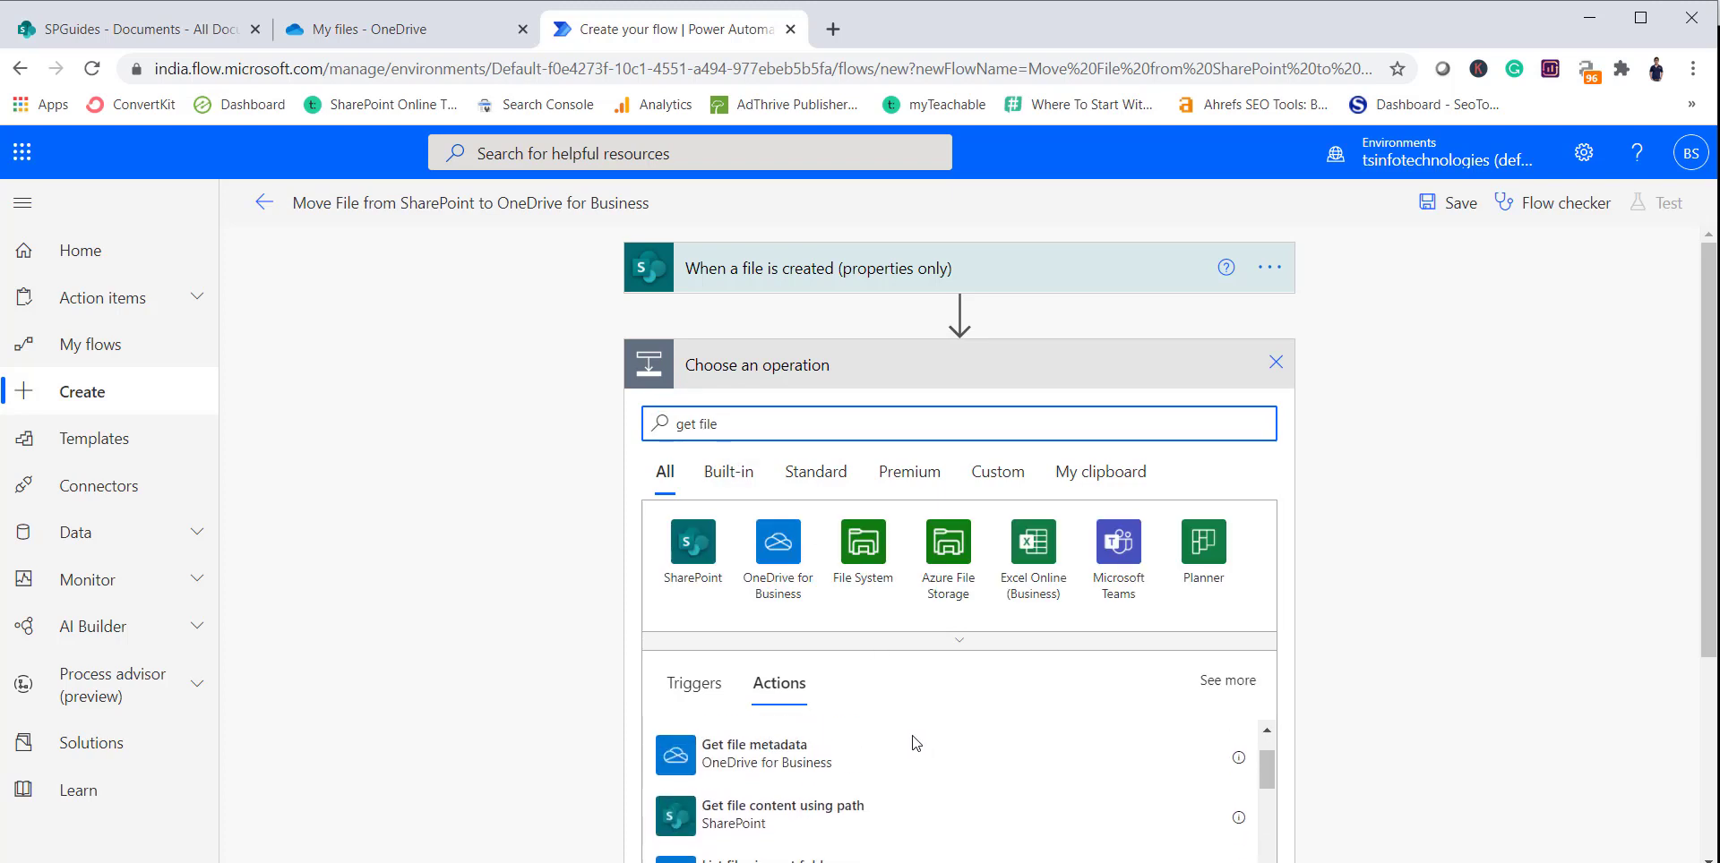
pyautogui.click(840, 829)
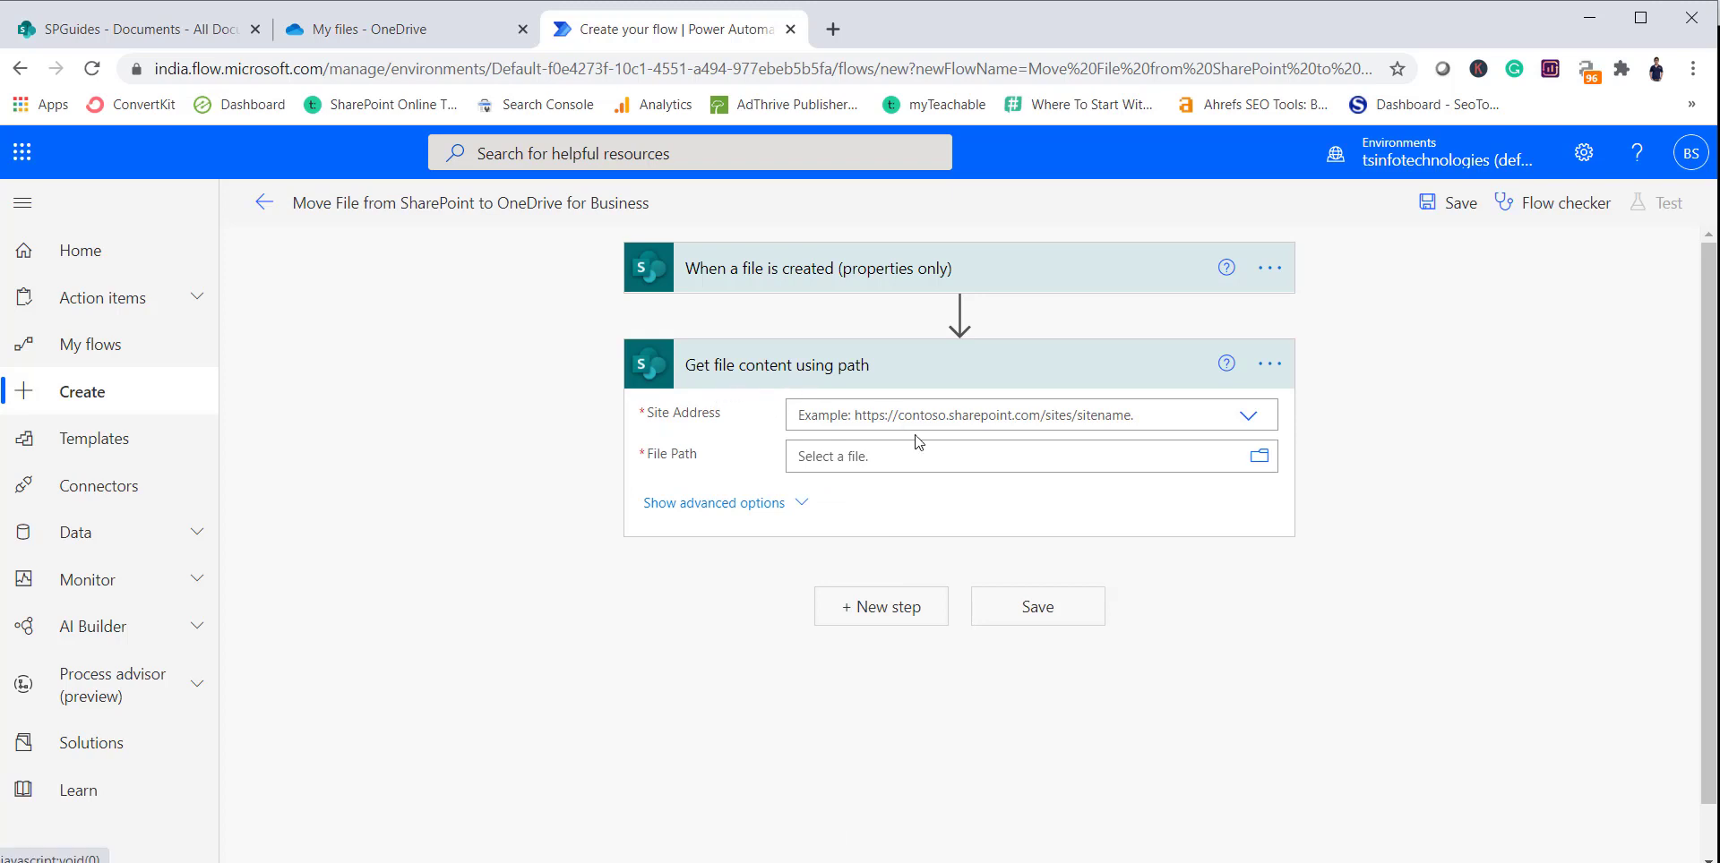
pyautogui.click(1014, 418)
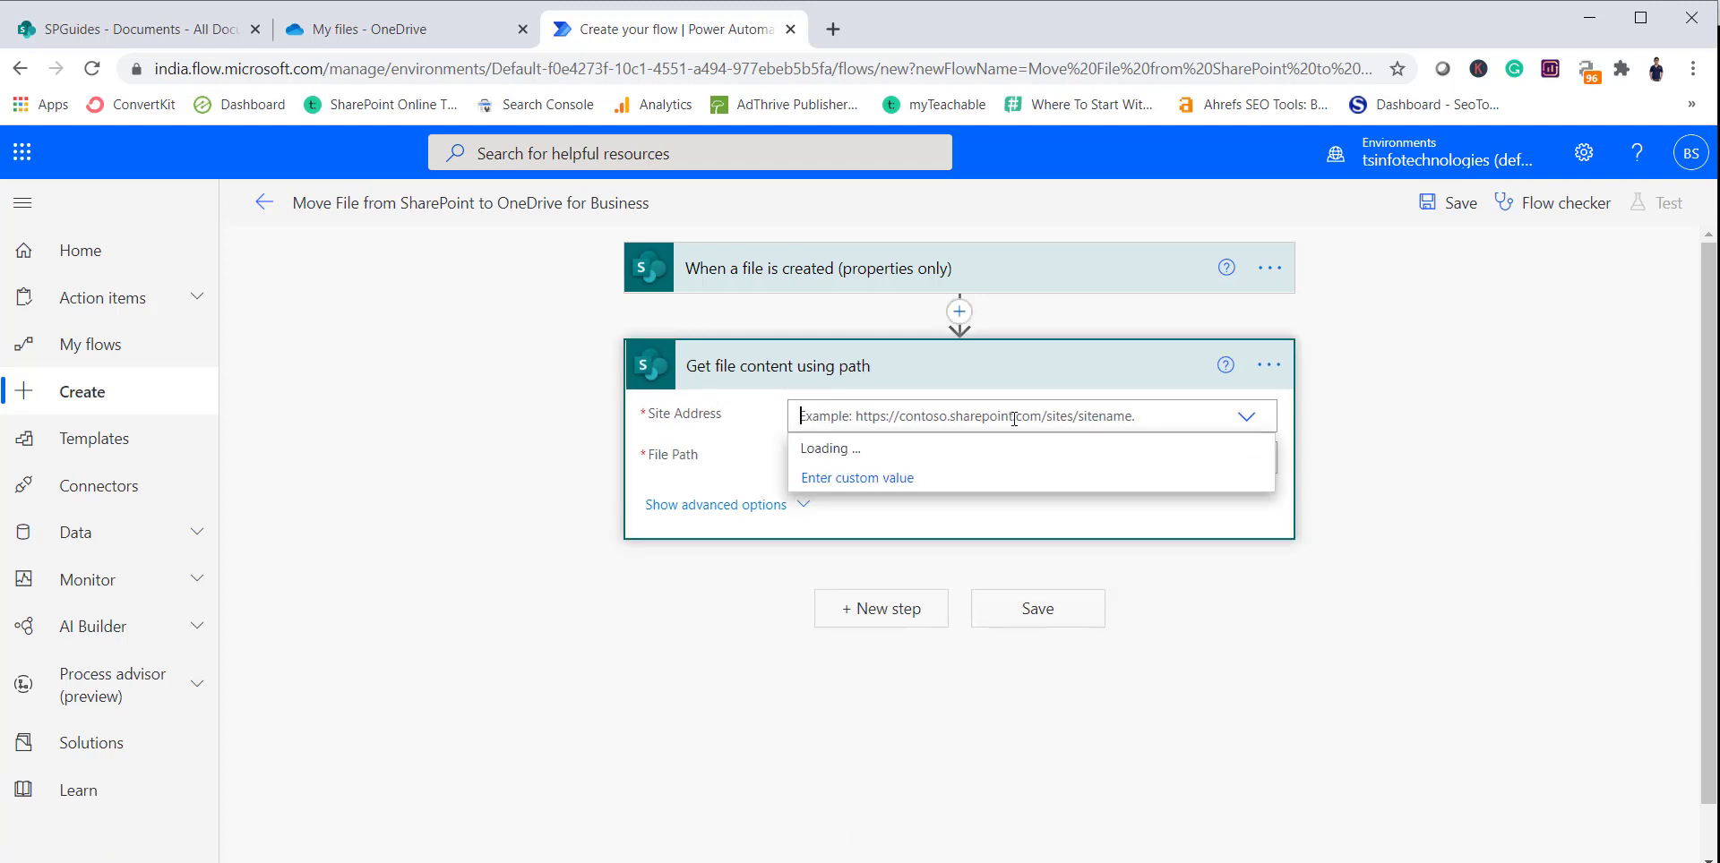
pyautogui.click(936, 564)
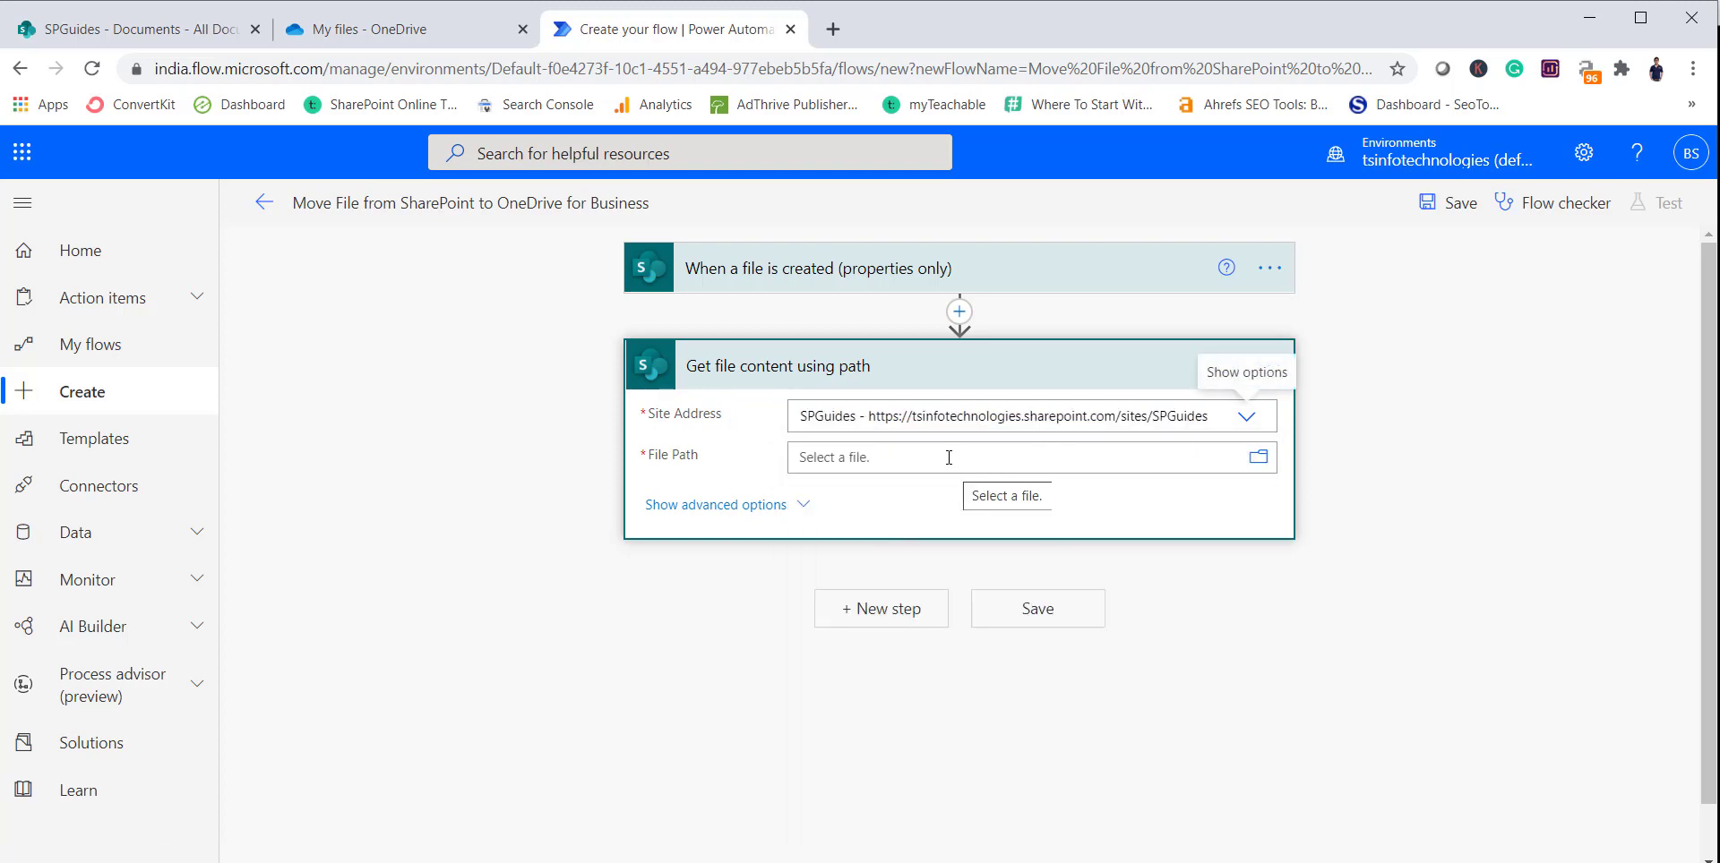
# Set the file path of the Get file content action to Dollar Tree.xlsx in the Shared Documents folder
pyautogui.click(1259, 457)
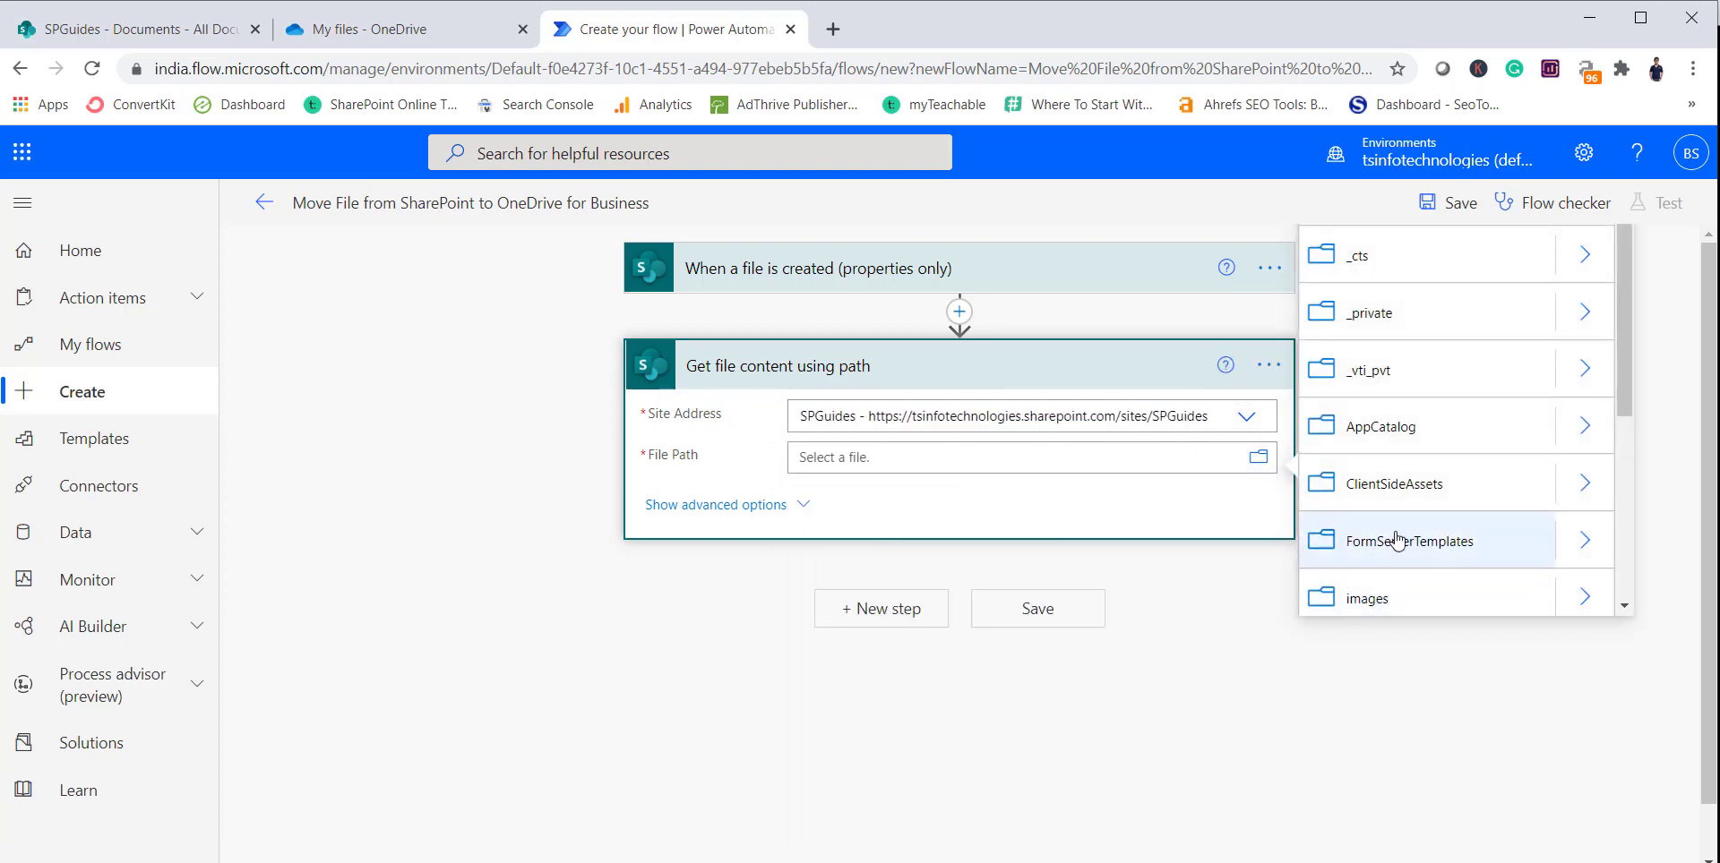
pyautogui.scroll(-4, 1389, 487)
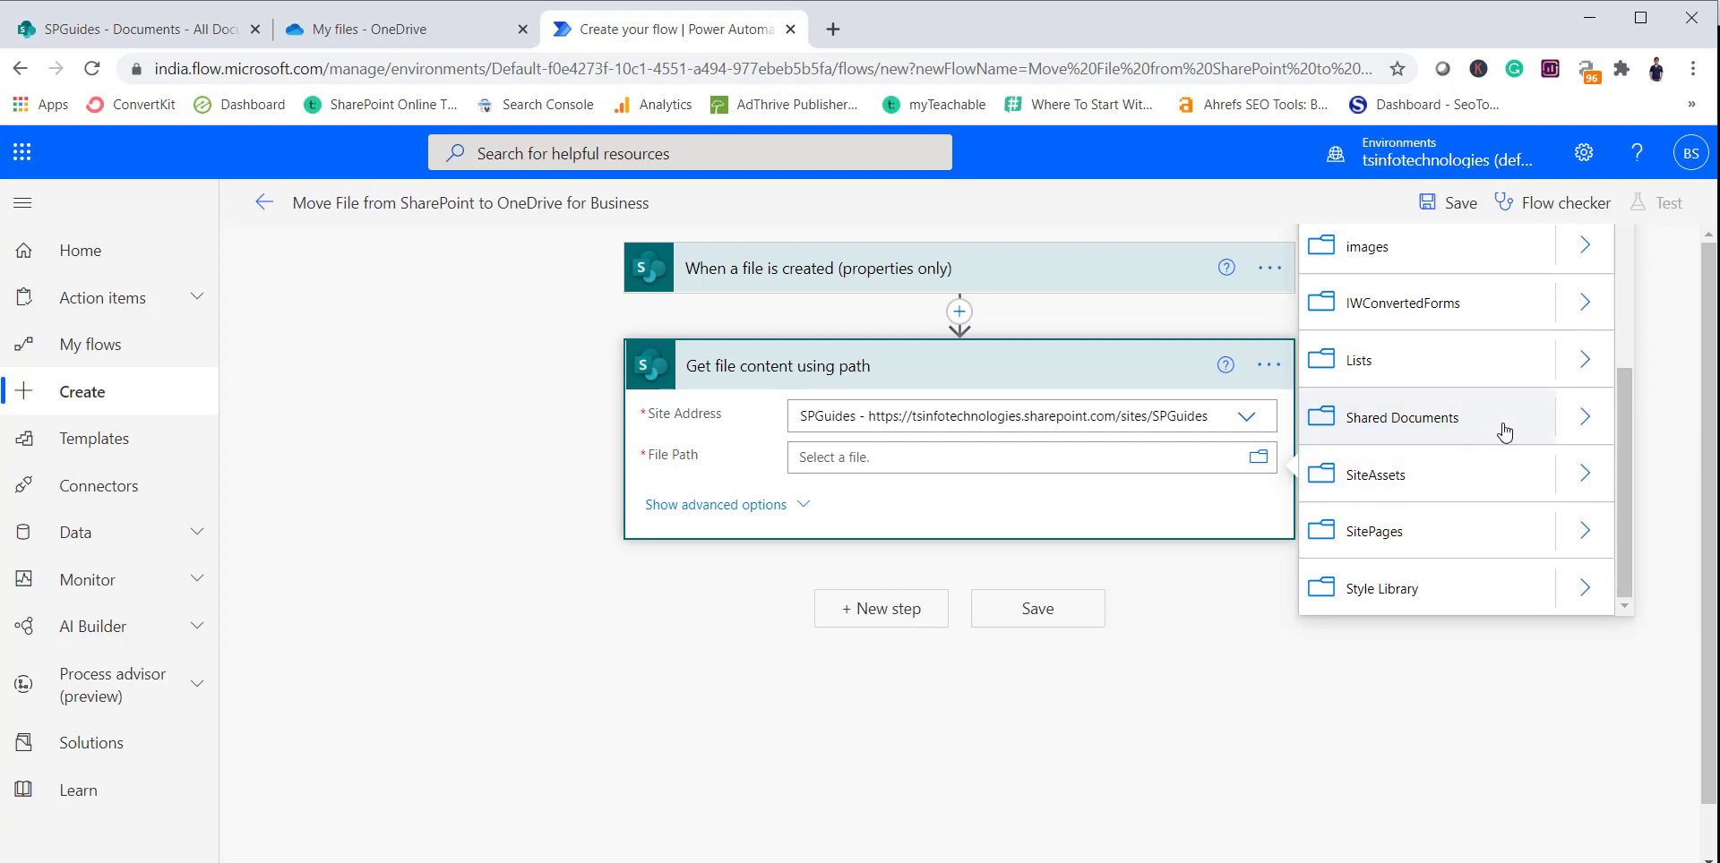
pyautogui.click(1563, 426)
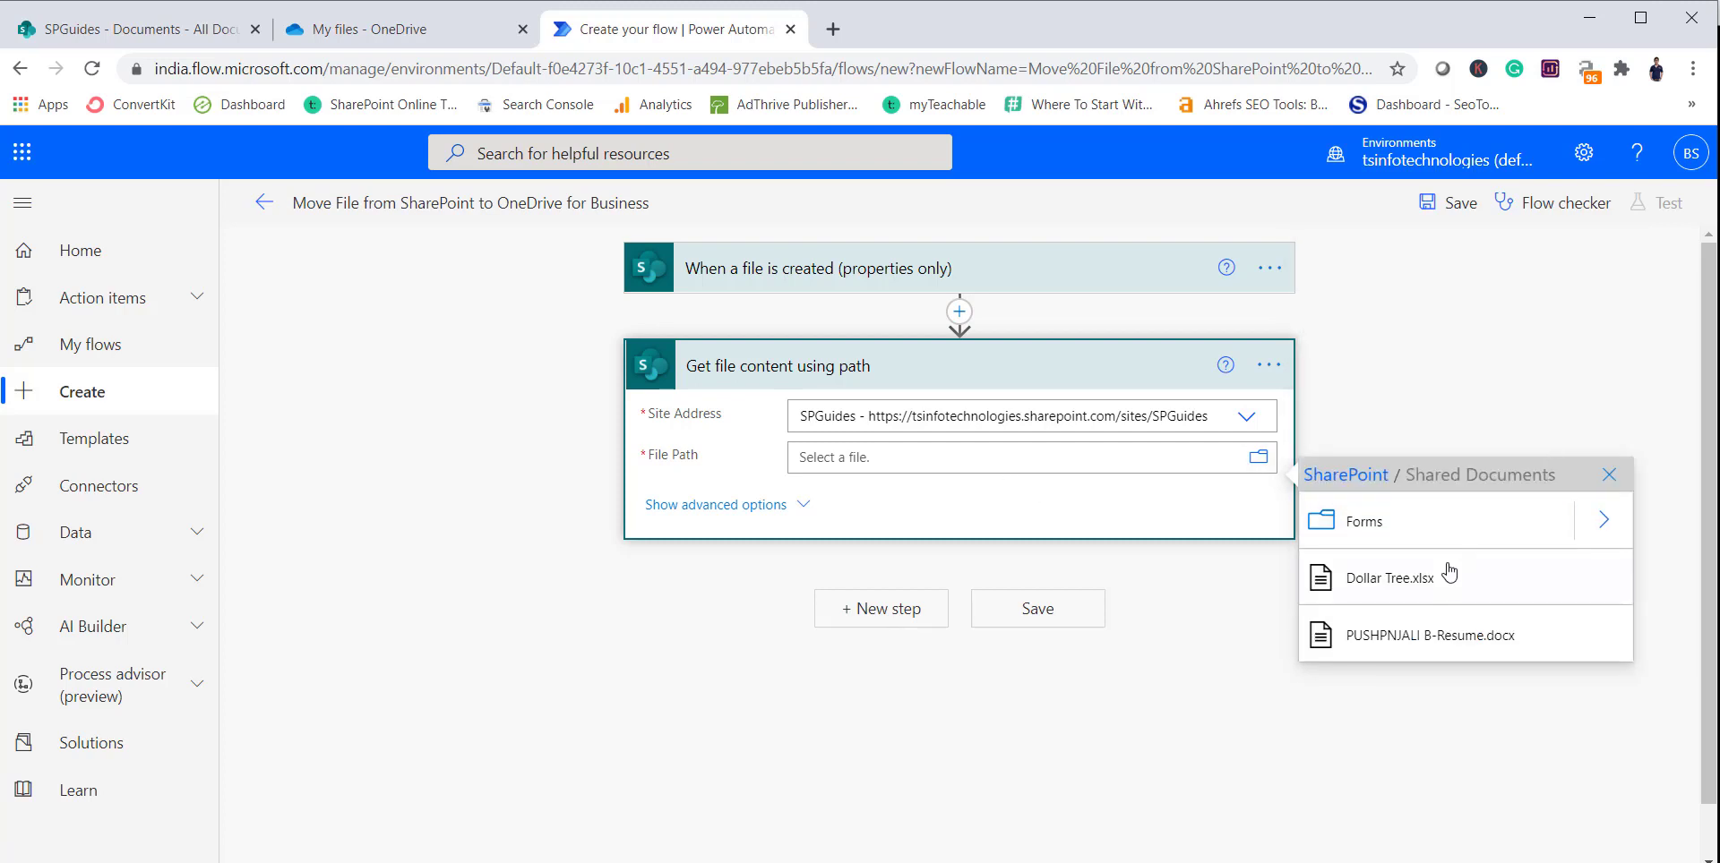
pyautogui.click(1419, 578)
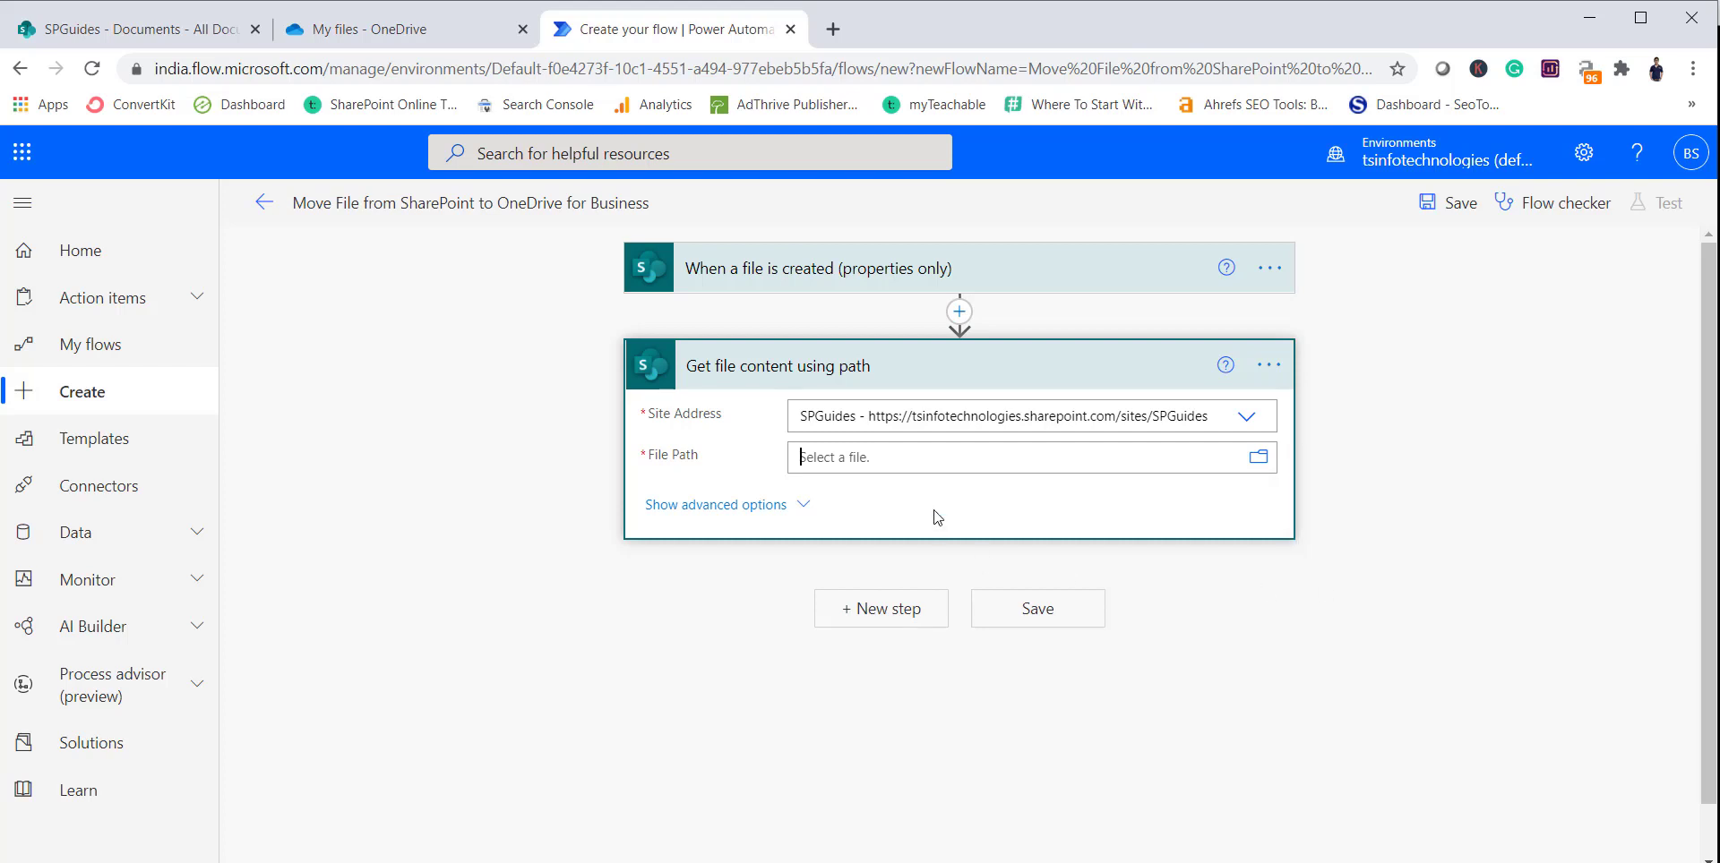
# Replace Dollar Tree.xlsx in the file path with the trigger's "File name with extension" dynamic content, after /Shared Documents/
pyautogui.moveTo(999, 460); pyautogui.dragTo(929, 462)
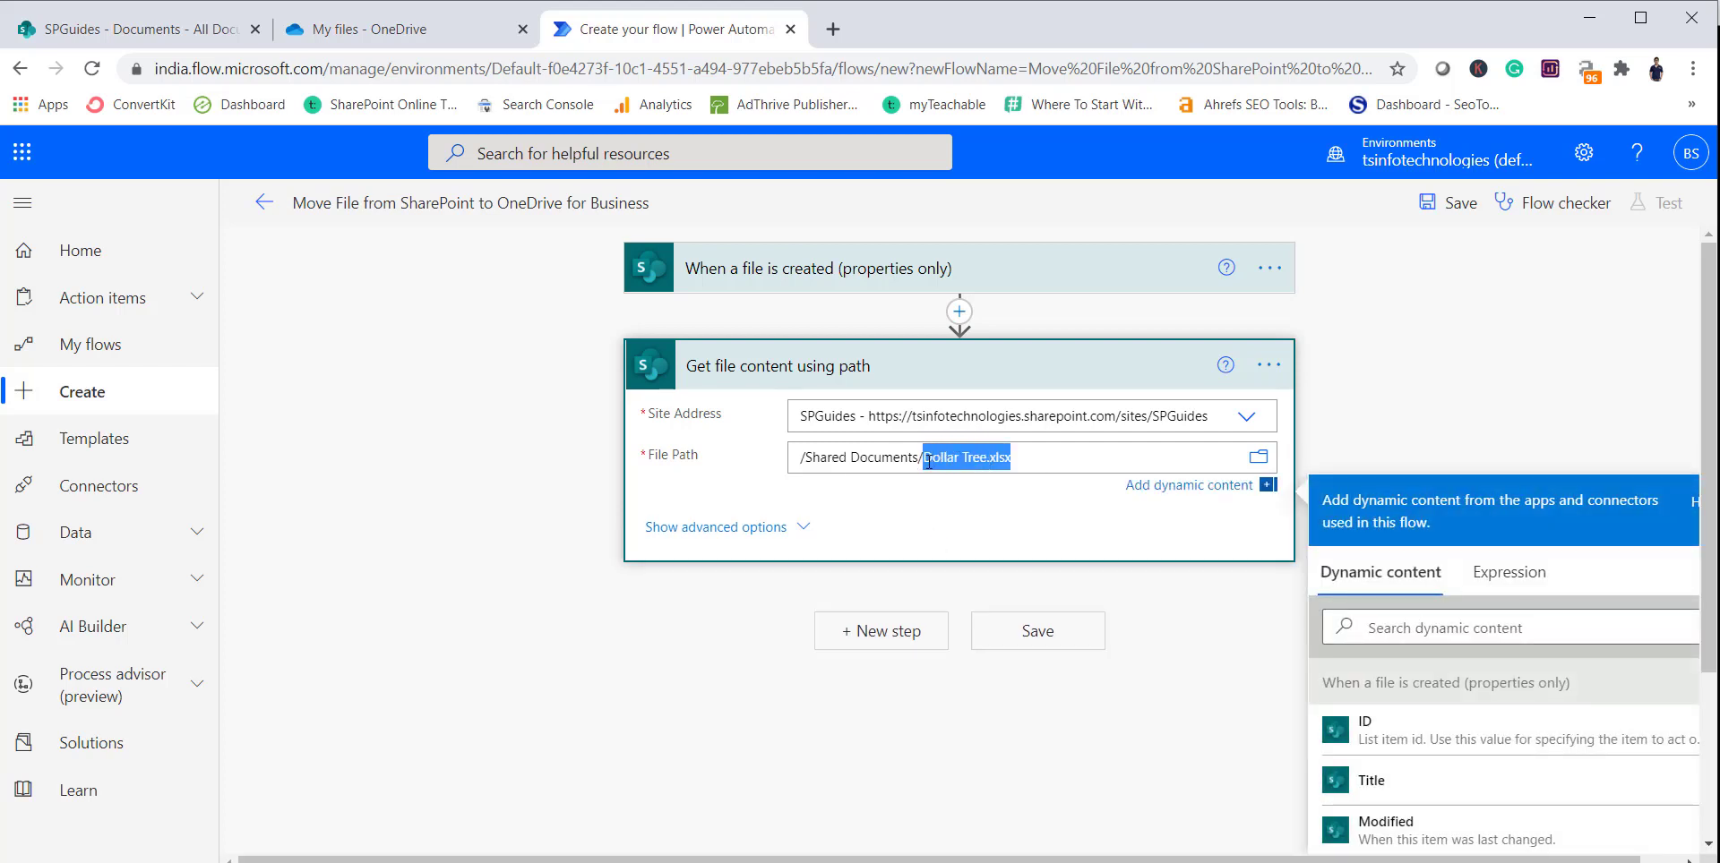
pyautogui.click(1034, 460)
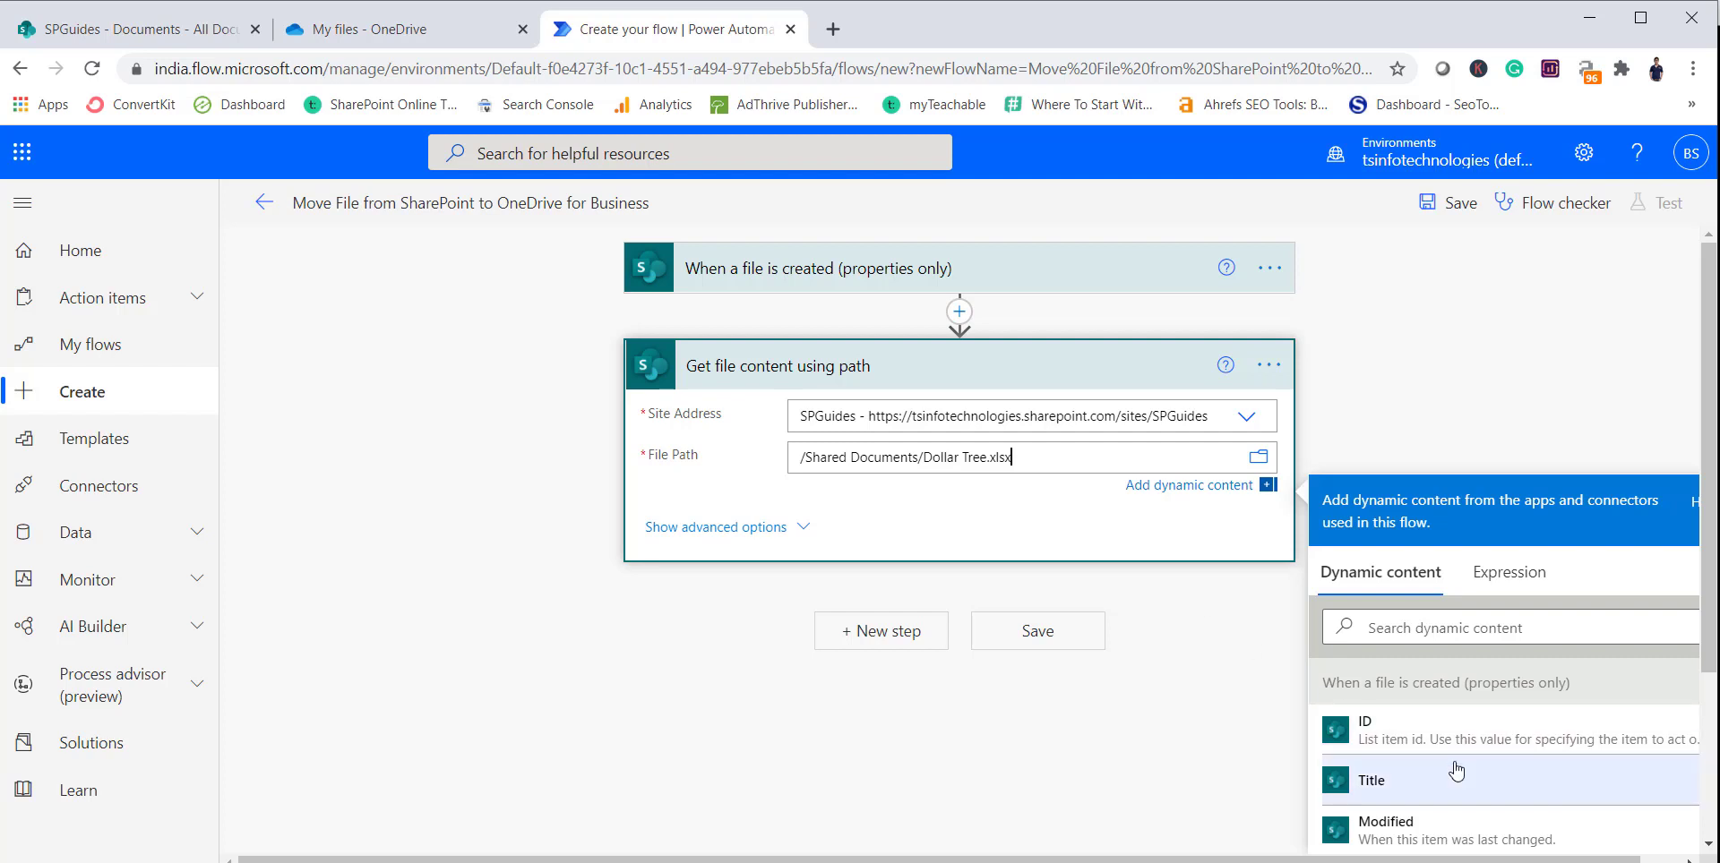
pyautogui.scroll(-5, 1455, 763)
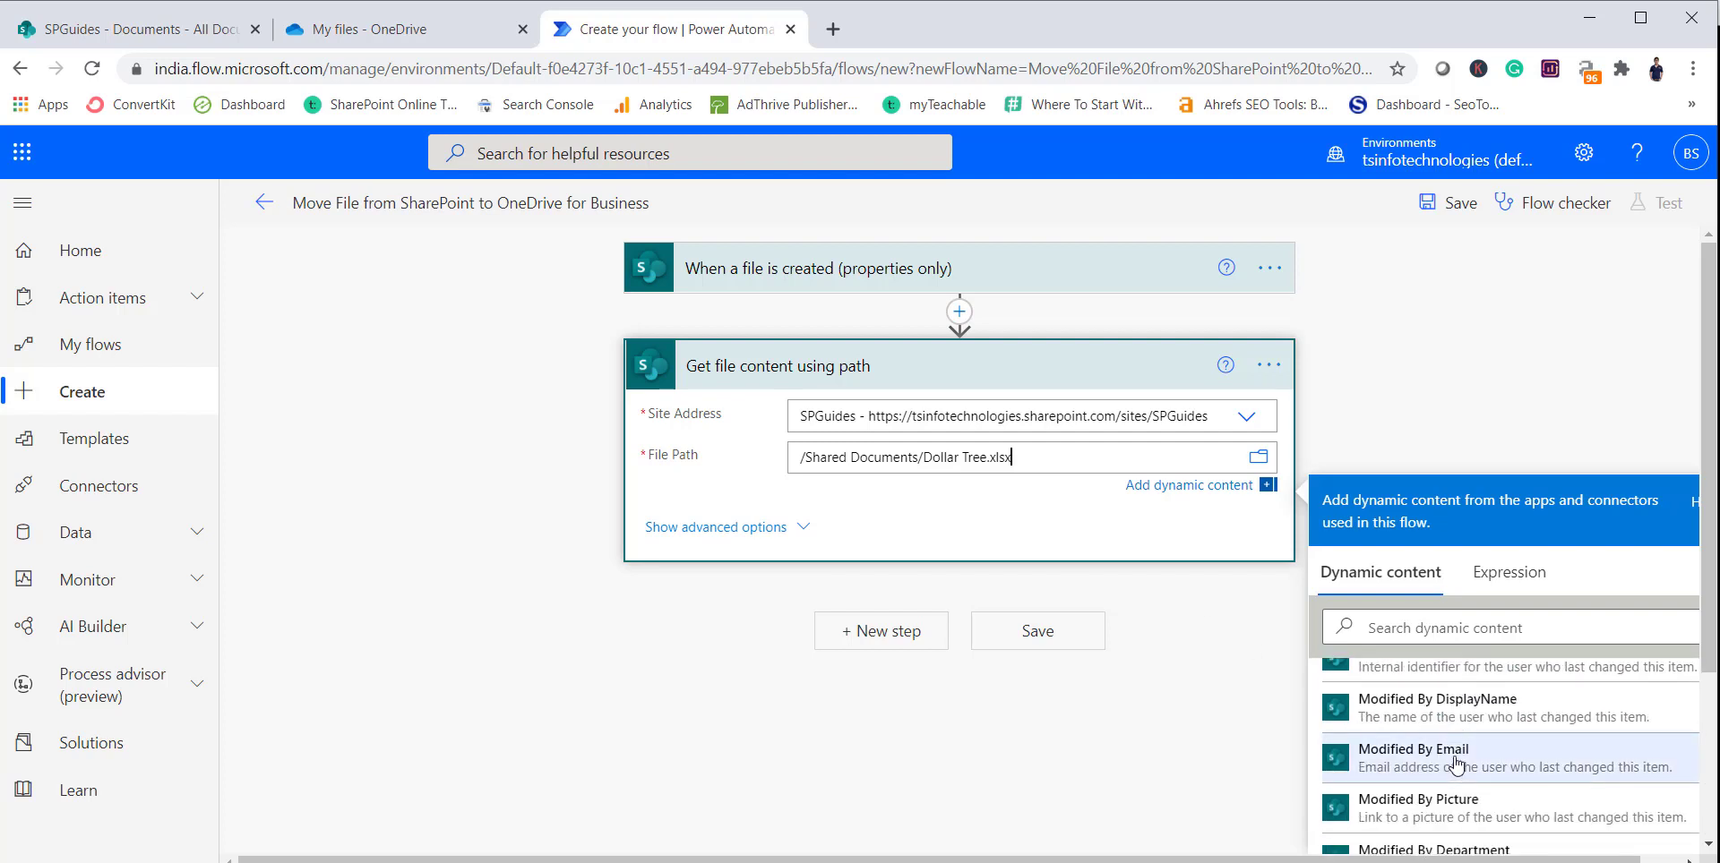
pyautogui.scroll(-5, 1455, 763)
pyautogui.scroll(-2, 1457, 766)
pyautogui.click(1368, 627)
pyautogui.write('filne name')
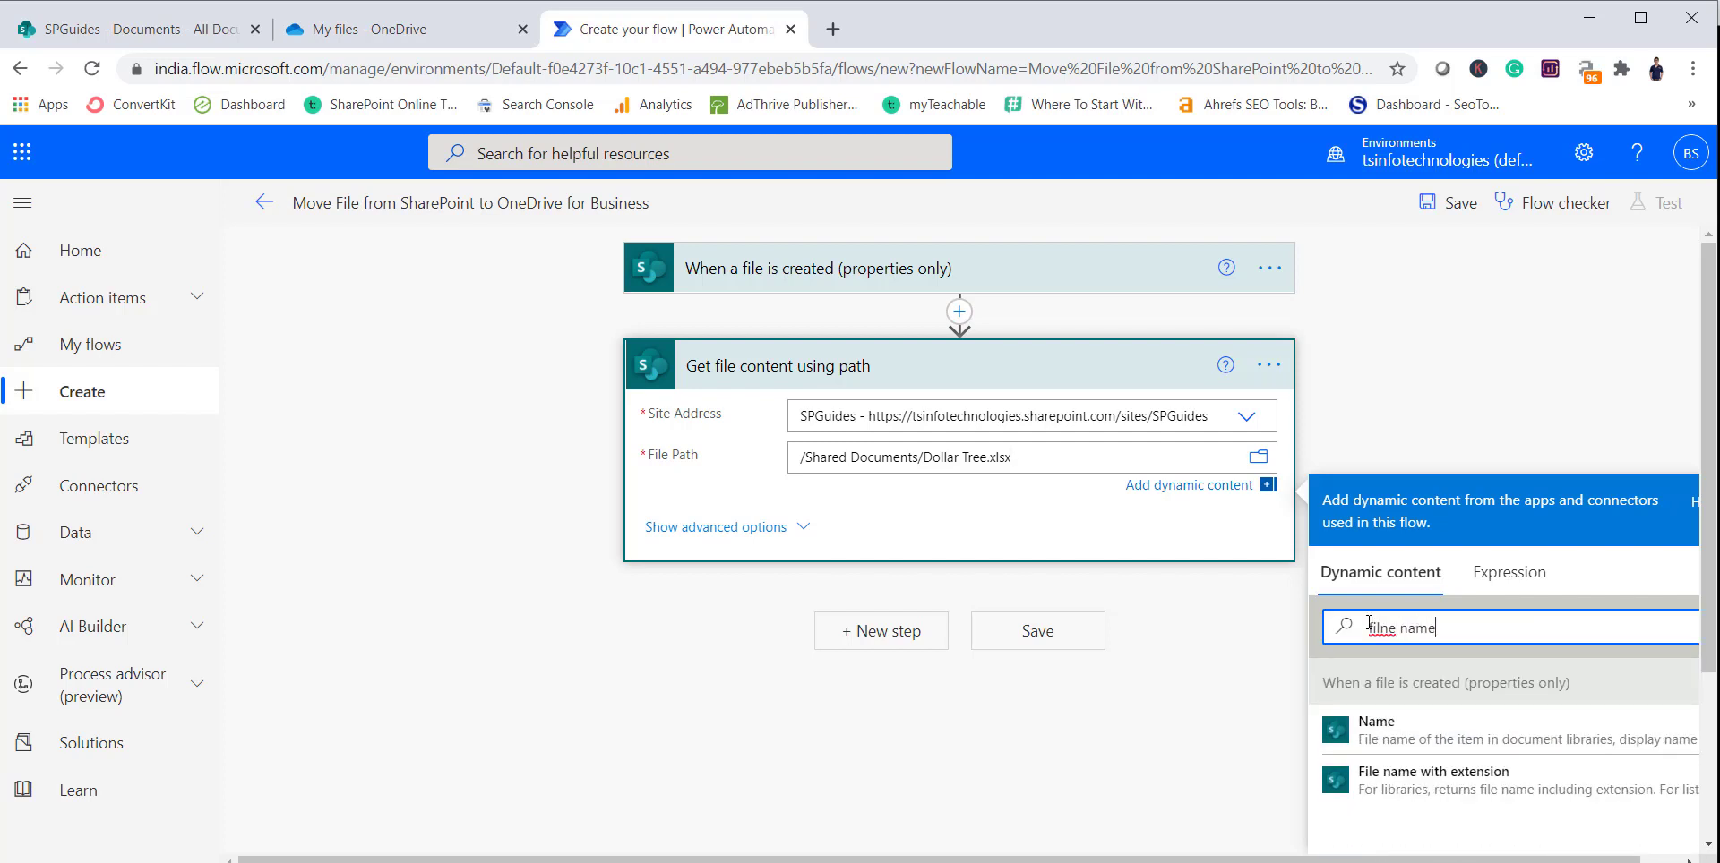
pyautogui.click(1440, 795)
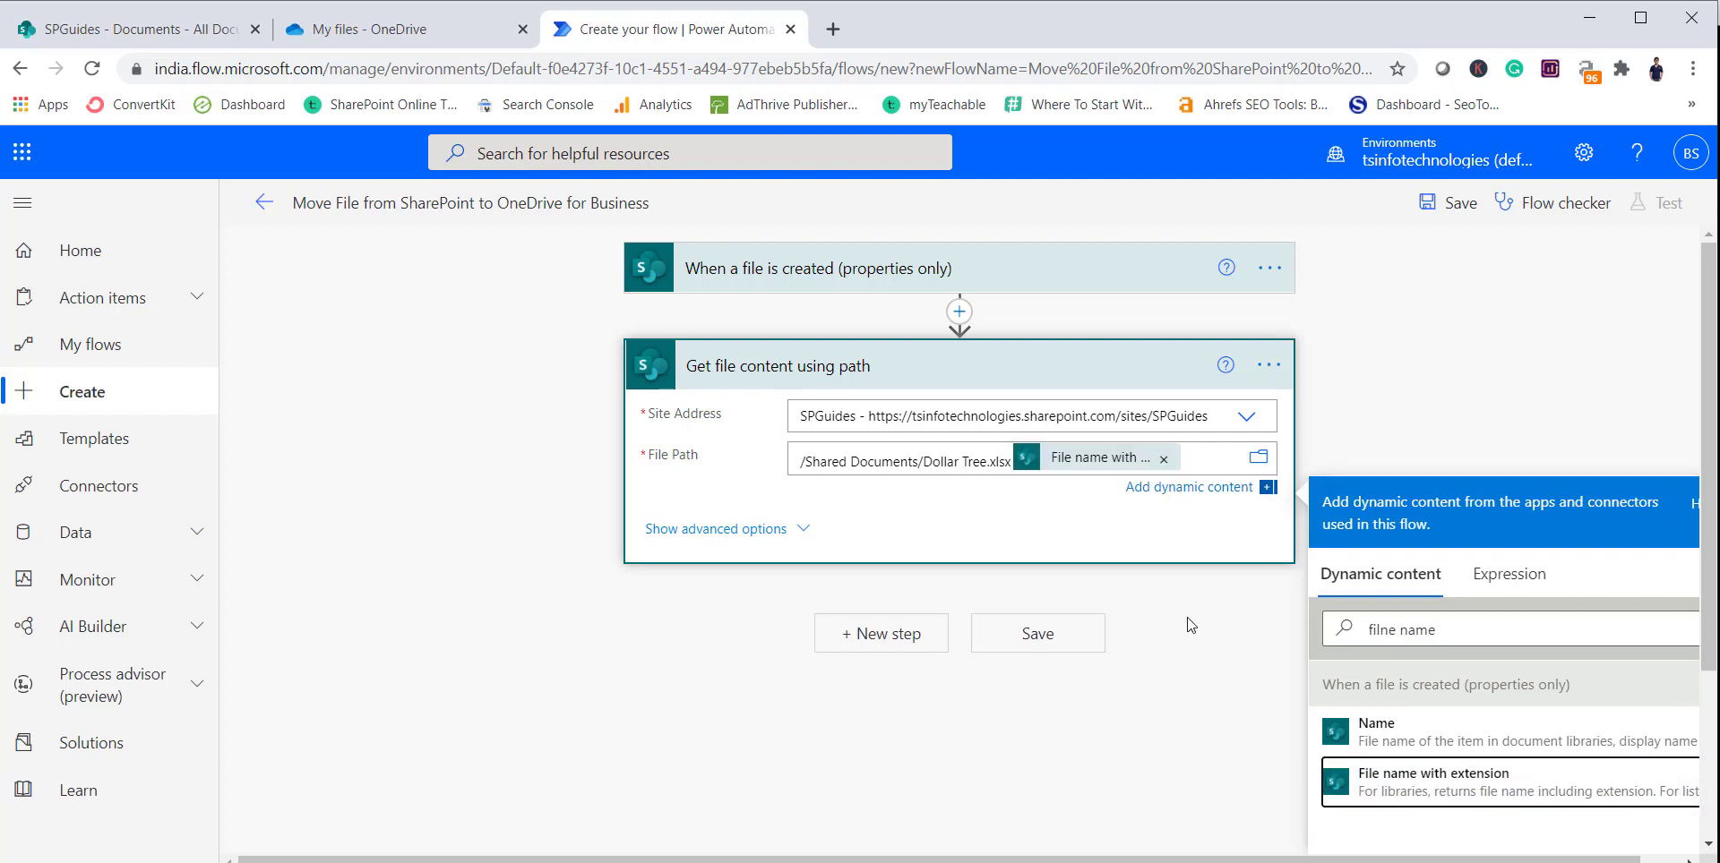
pyautogui.moveTo(1010, 461); pyautogui.dragTo(928, 462)
pyautogui.press('BackSpace')
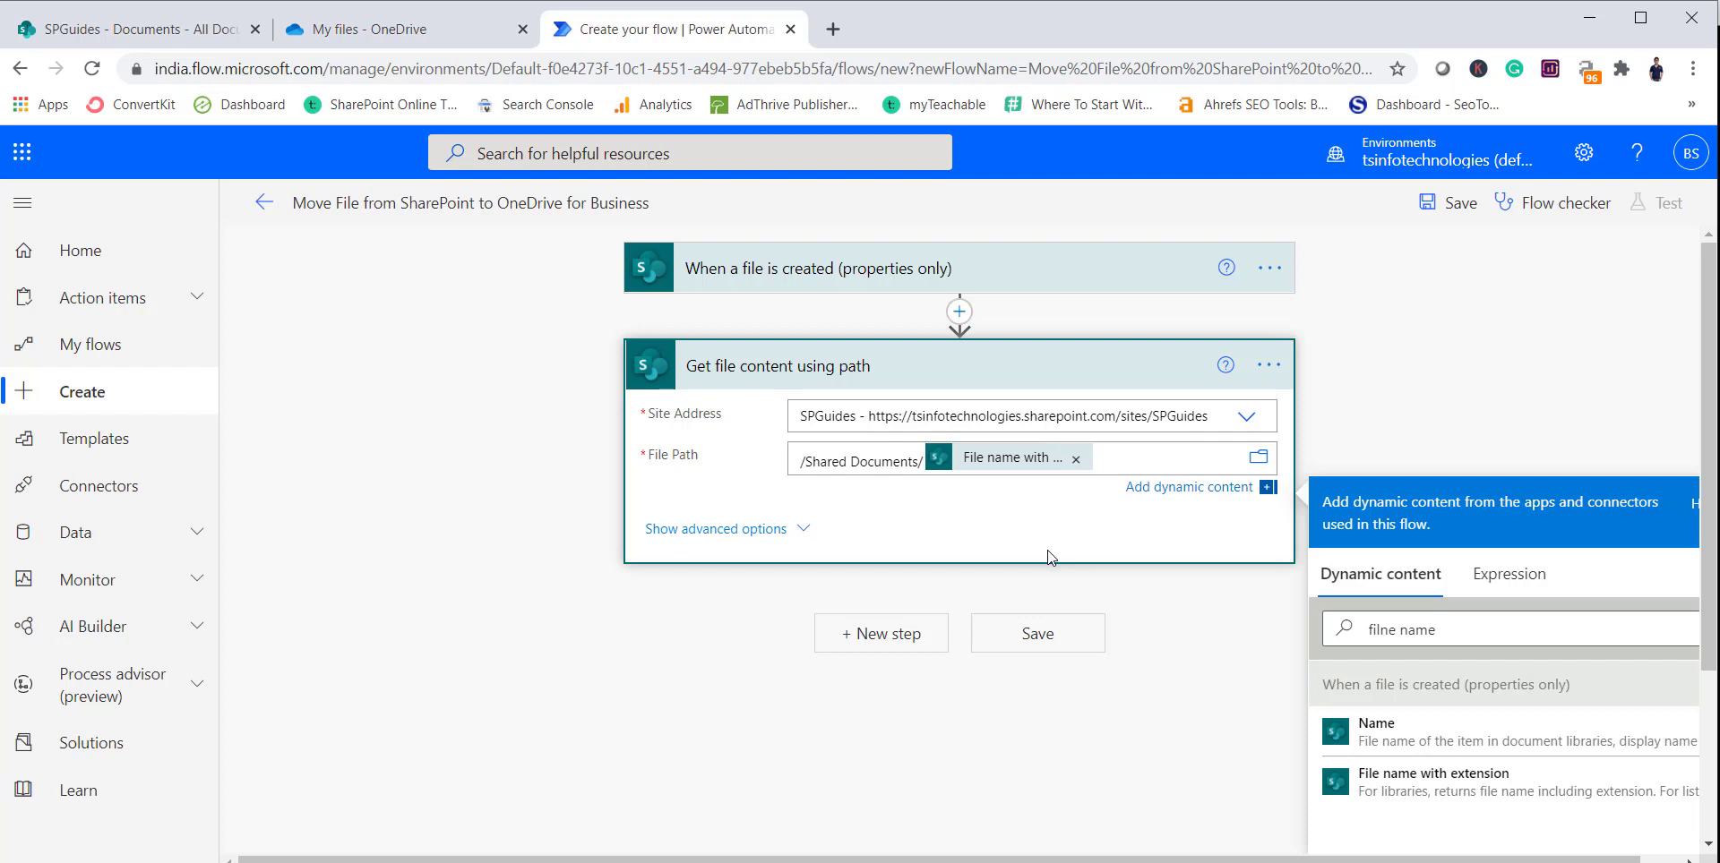
pyautogui.click(1011, 507)
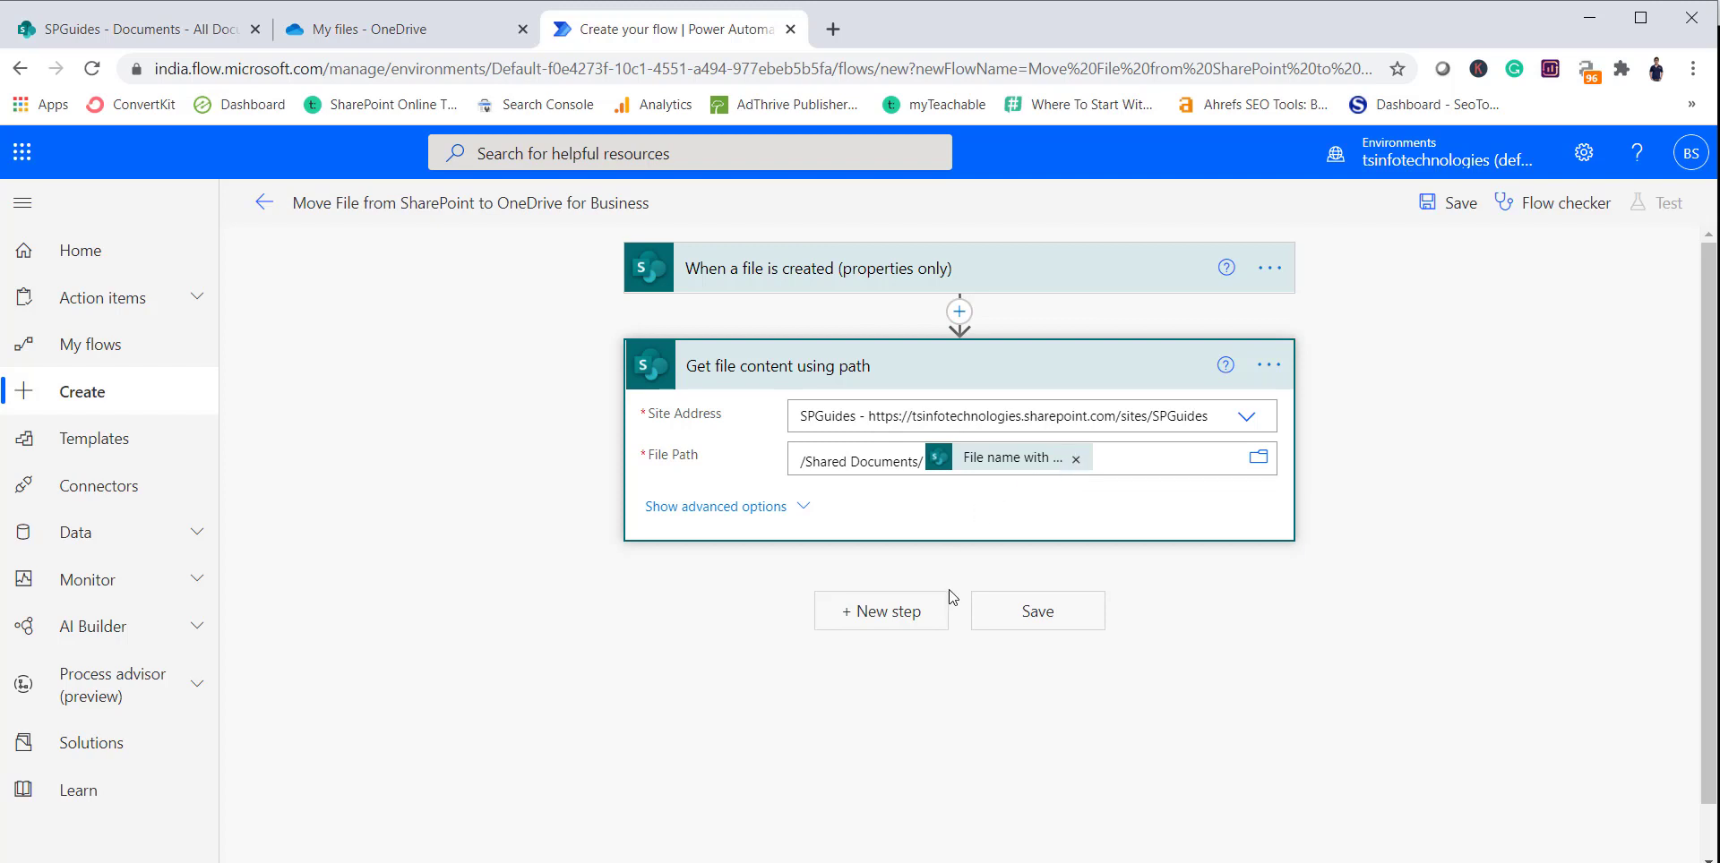
# Add the OneDrive for Business action "Create file" after Get file content using path and set its folder path to the root folder
pyautogui.click(922, 616)
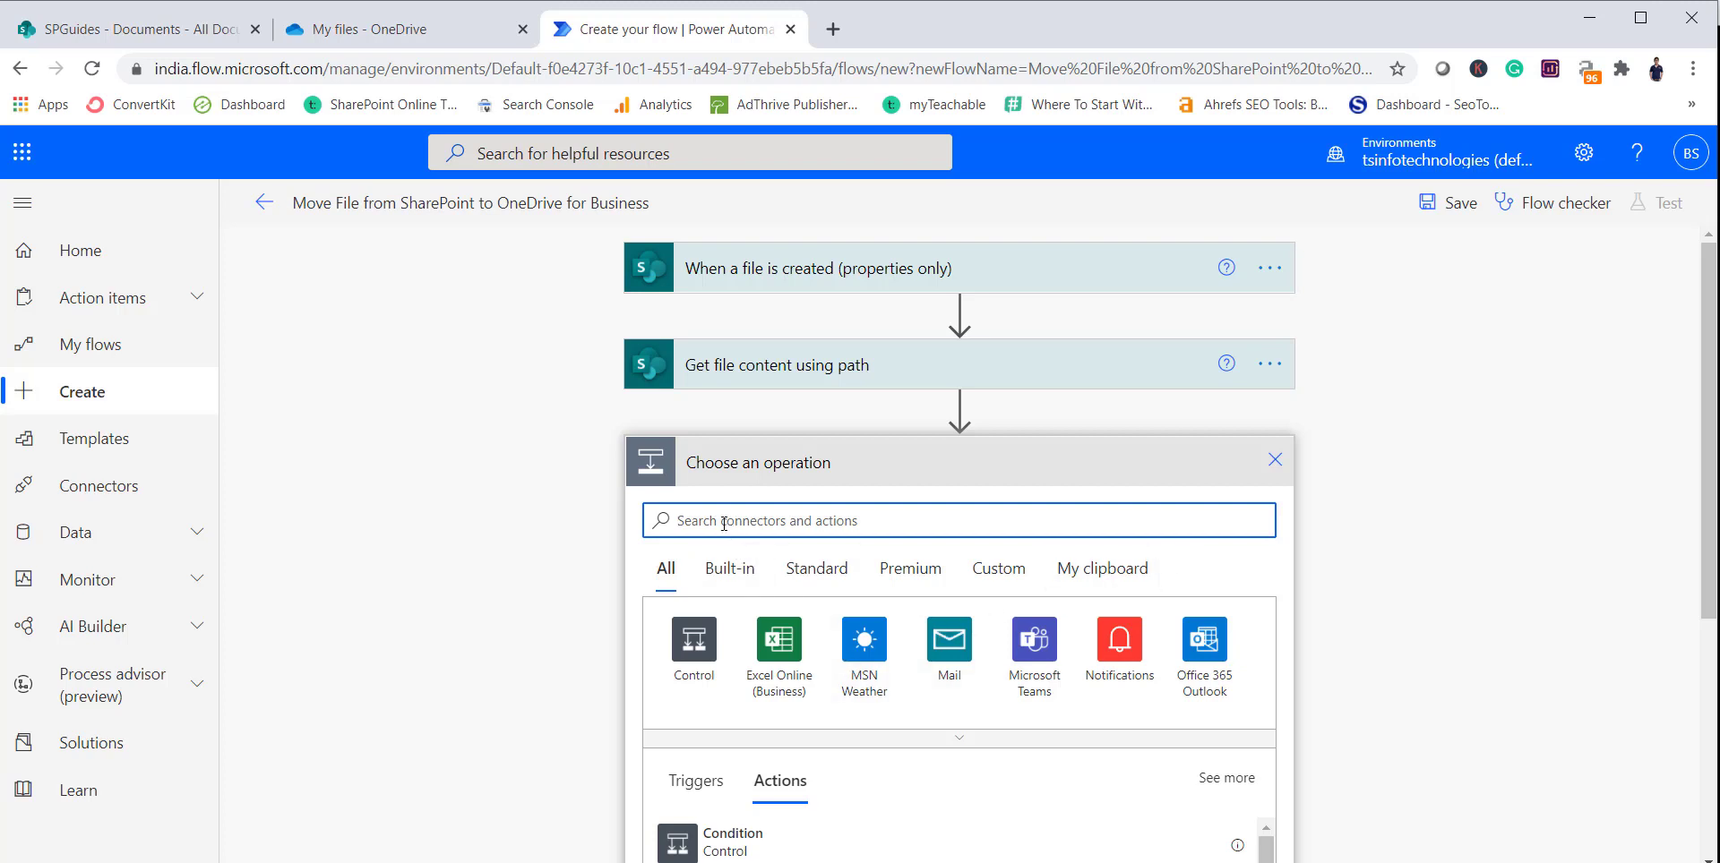
pyautogui.write('create file')
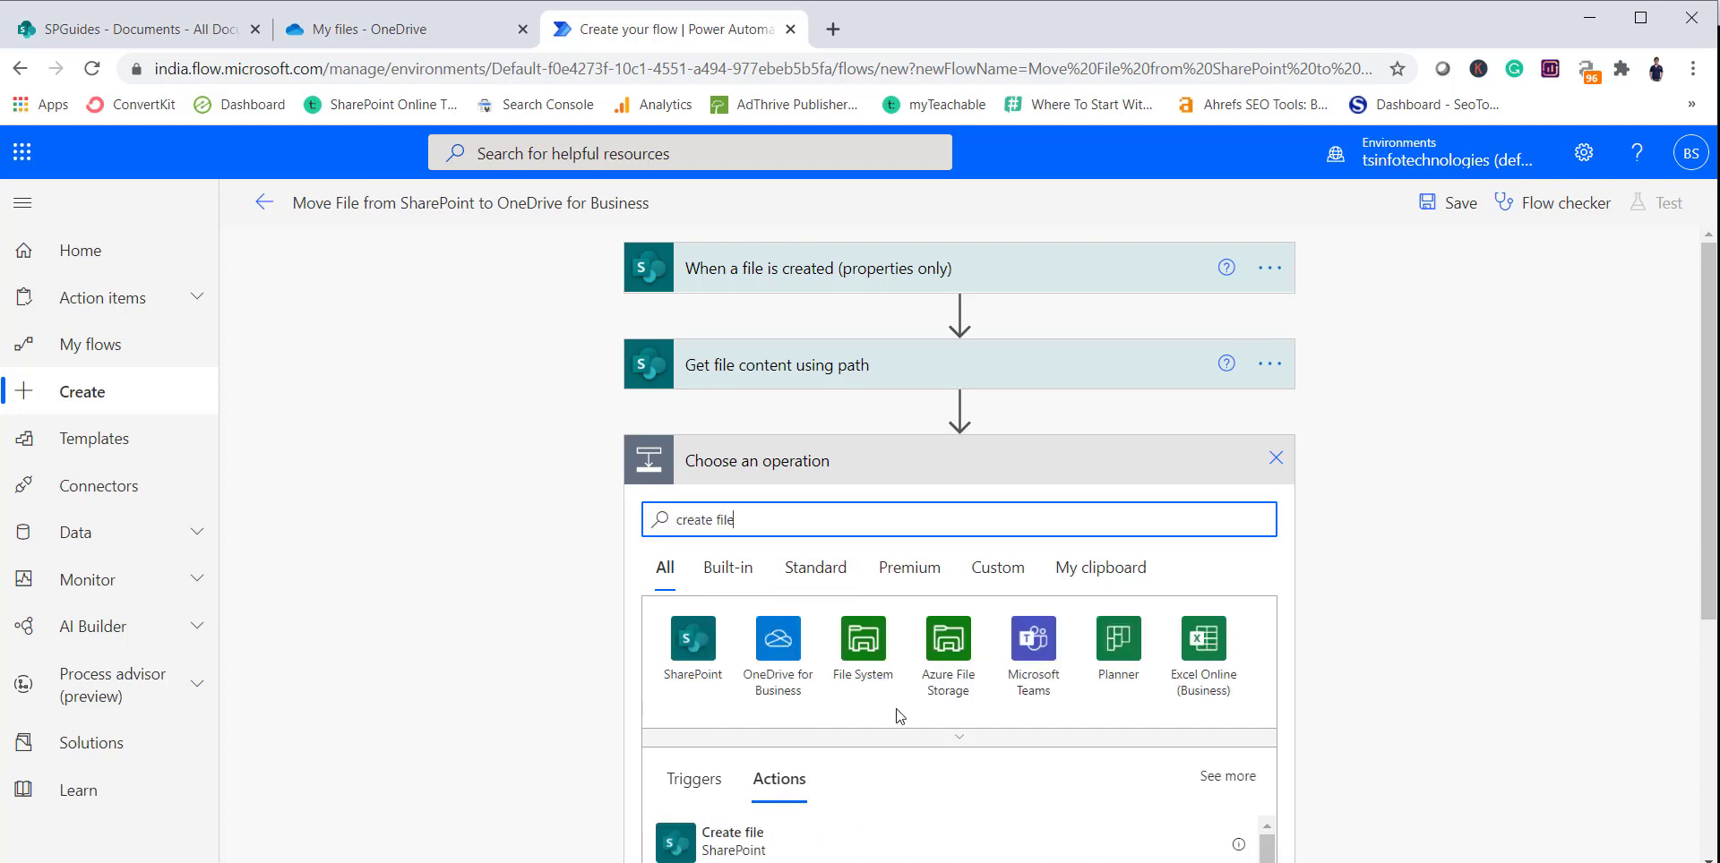
pyautogui.scroll(-3, 898, 714)
pyautogui.click(742, 691)
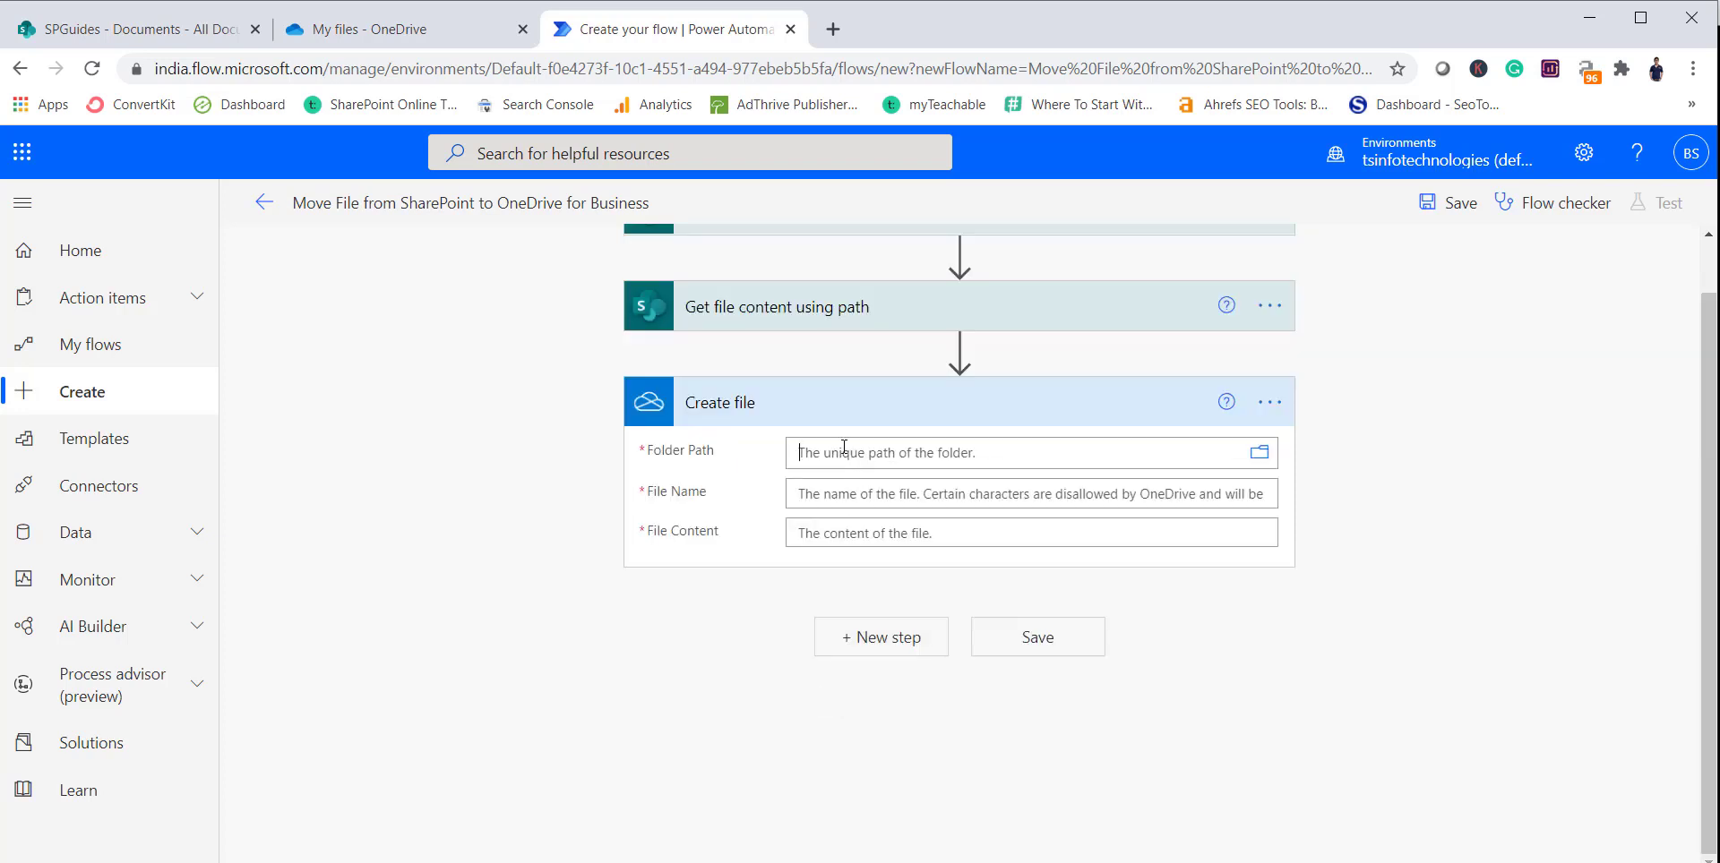
pyautogui.click(900, 455)
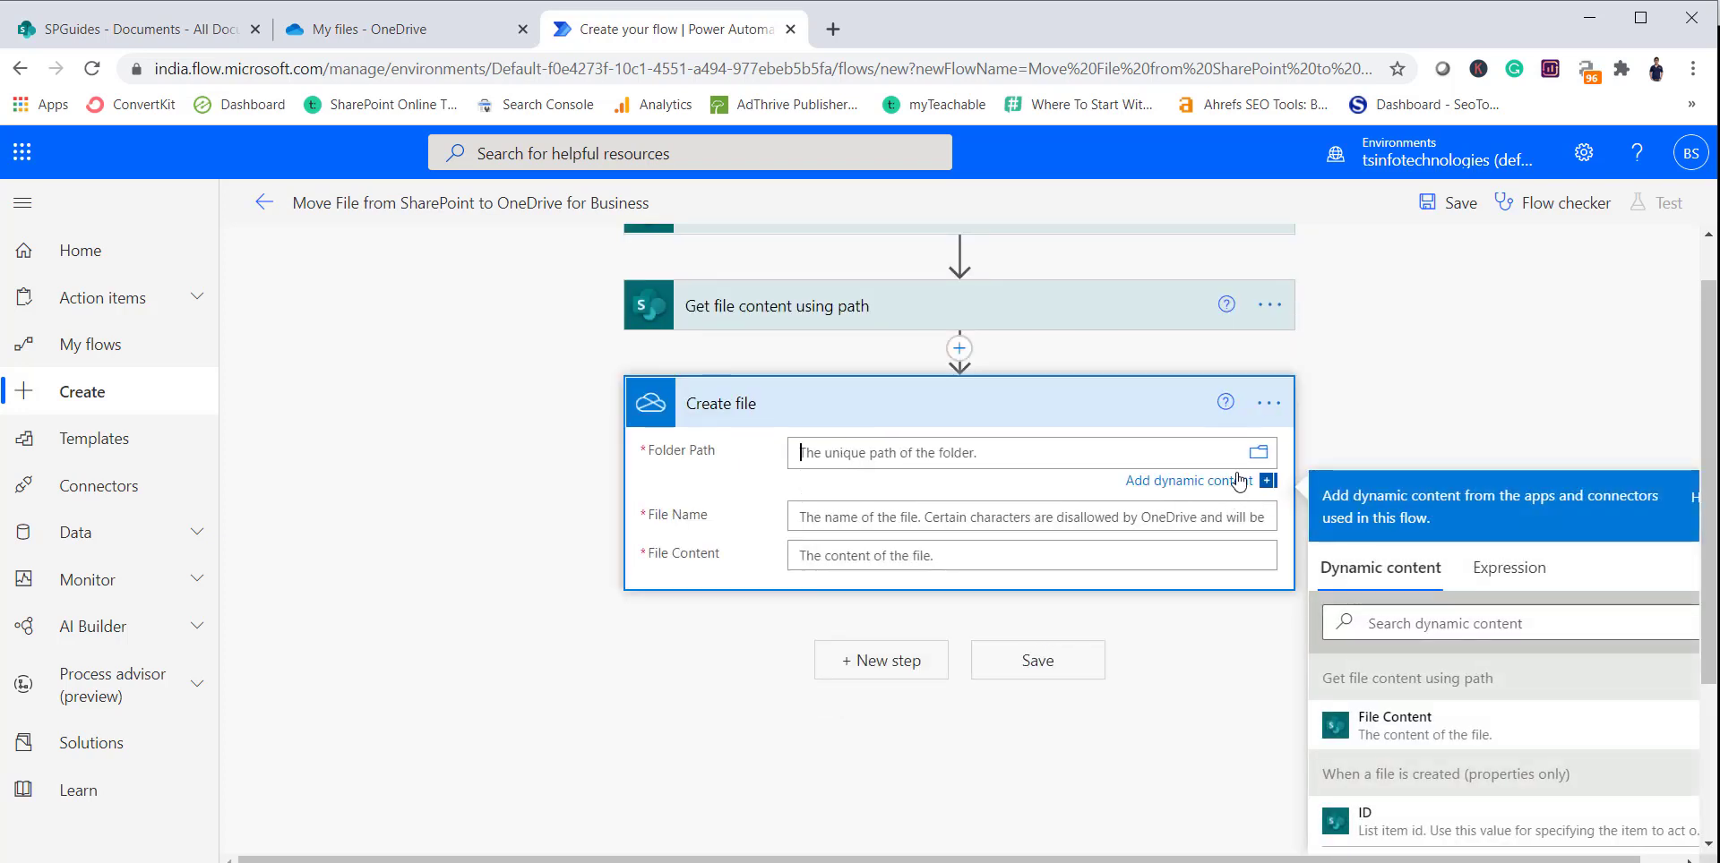
pyautogui.click(1258, 452)
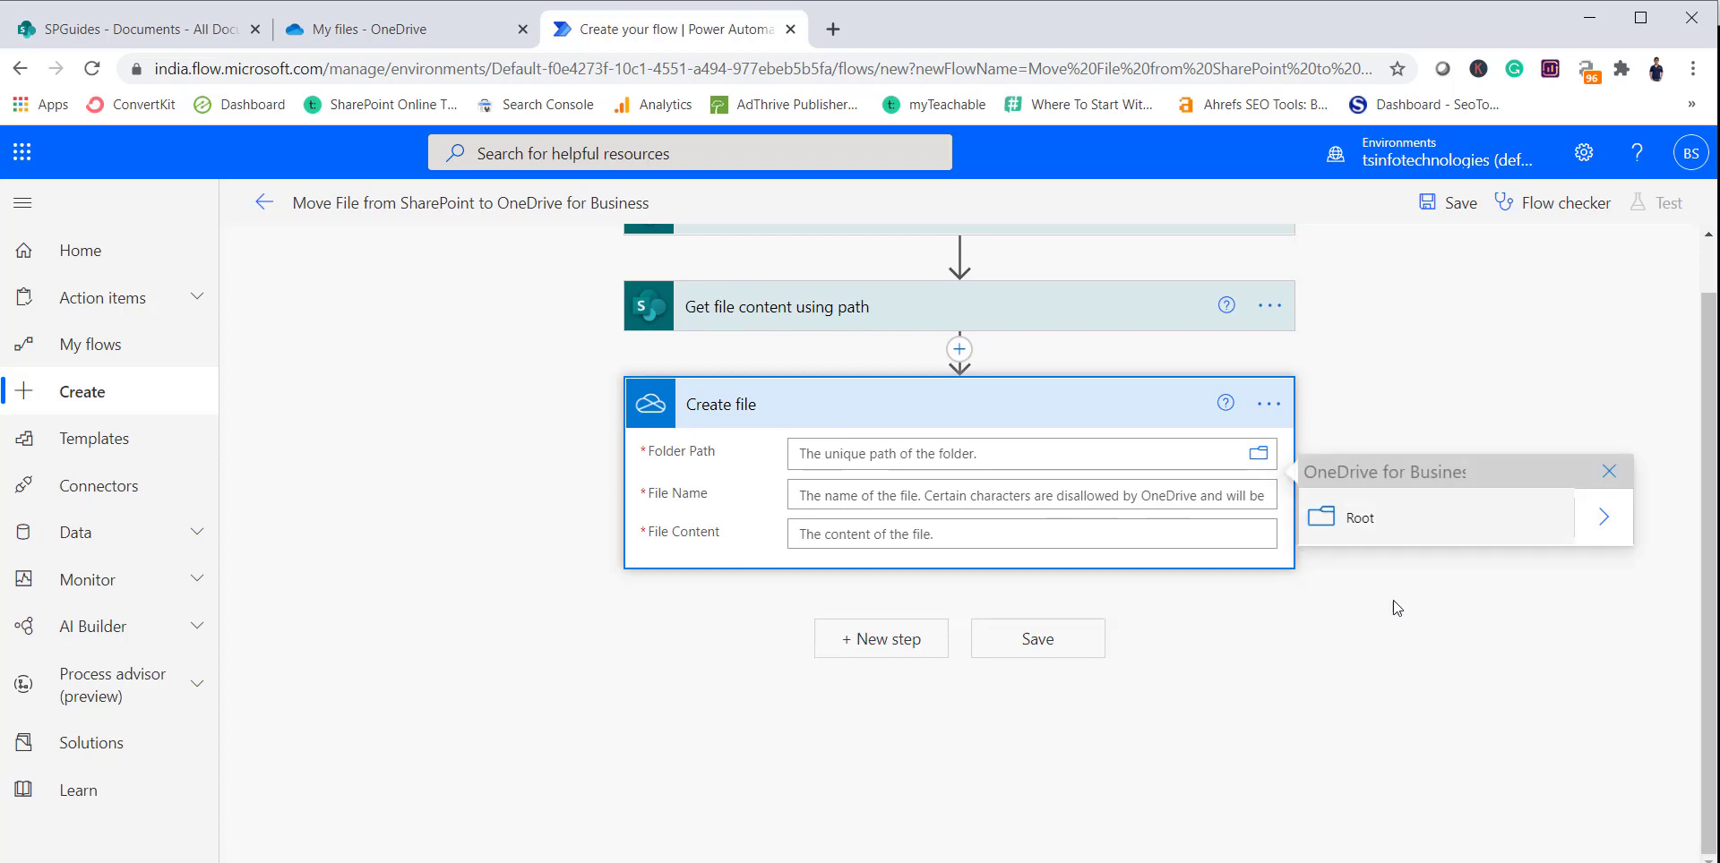
pyautogui.click(1325, 524)
# Set the file name of the Create file action to the trigger's "File name with extension" dynamic content
pyautogui.click(837, 515)
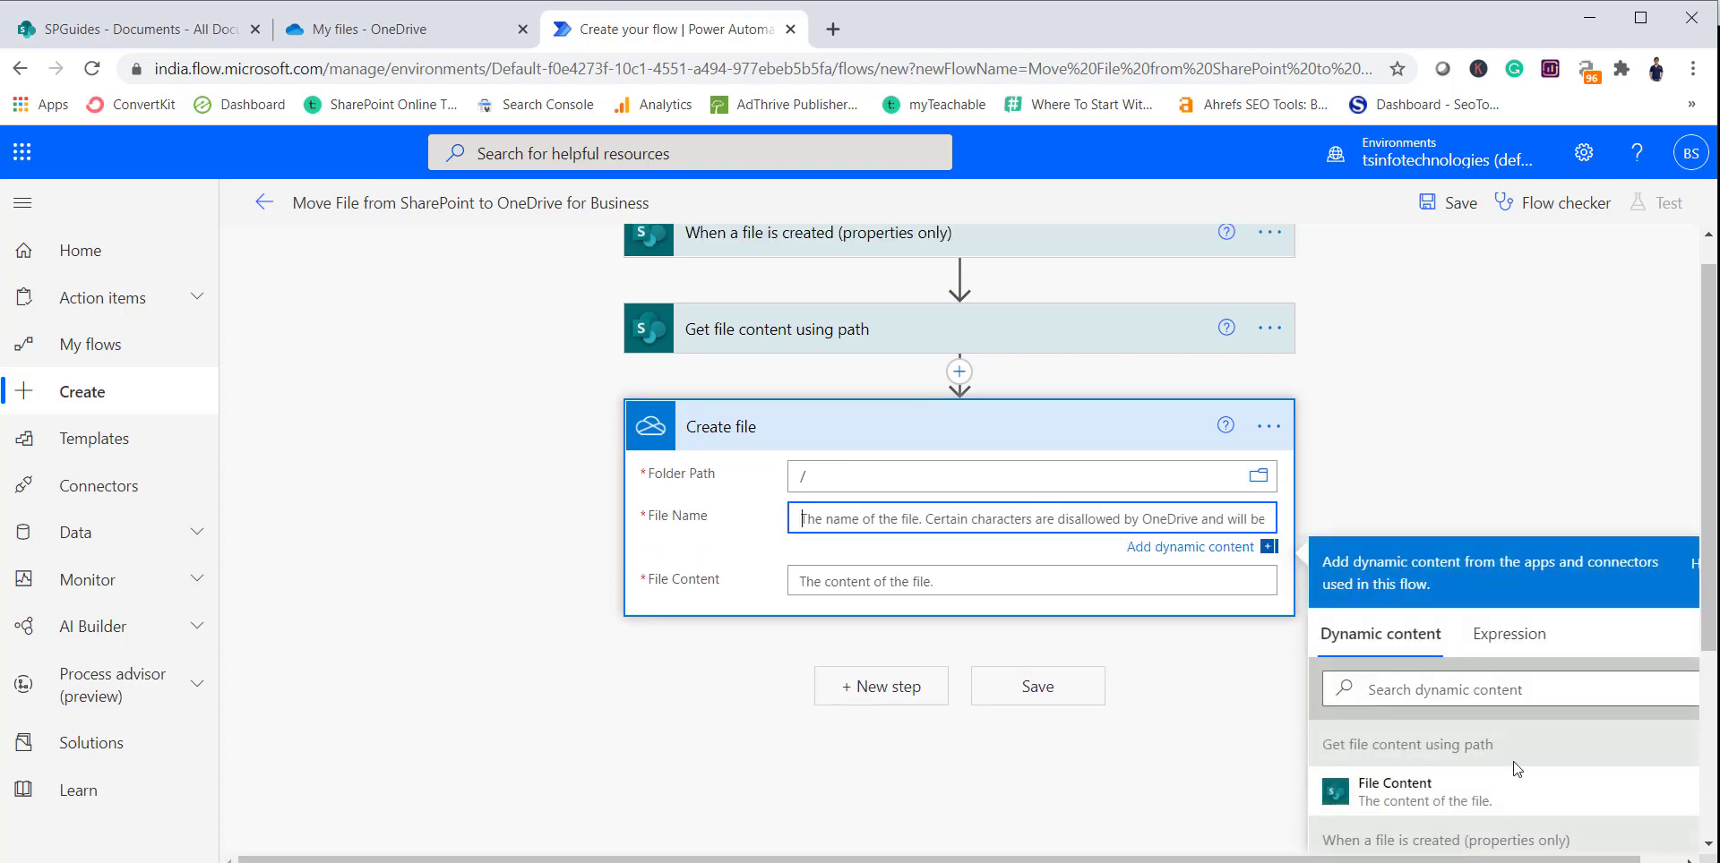
pyautogui.scroll(-10, 1516, 769)
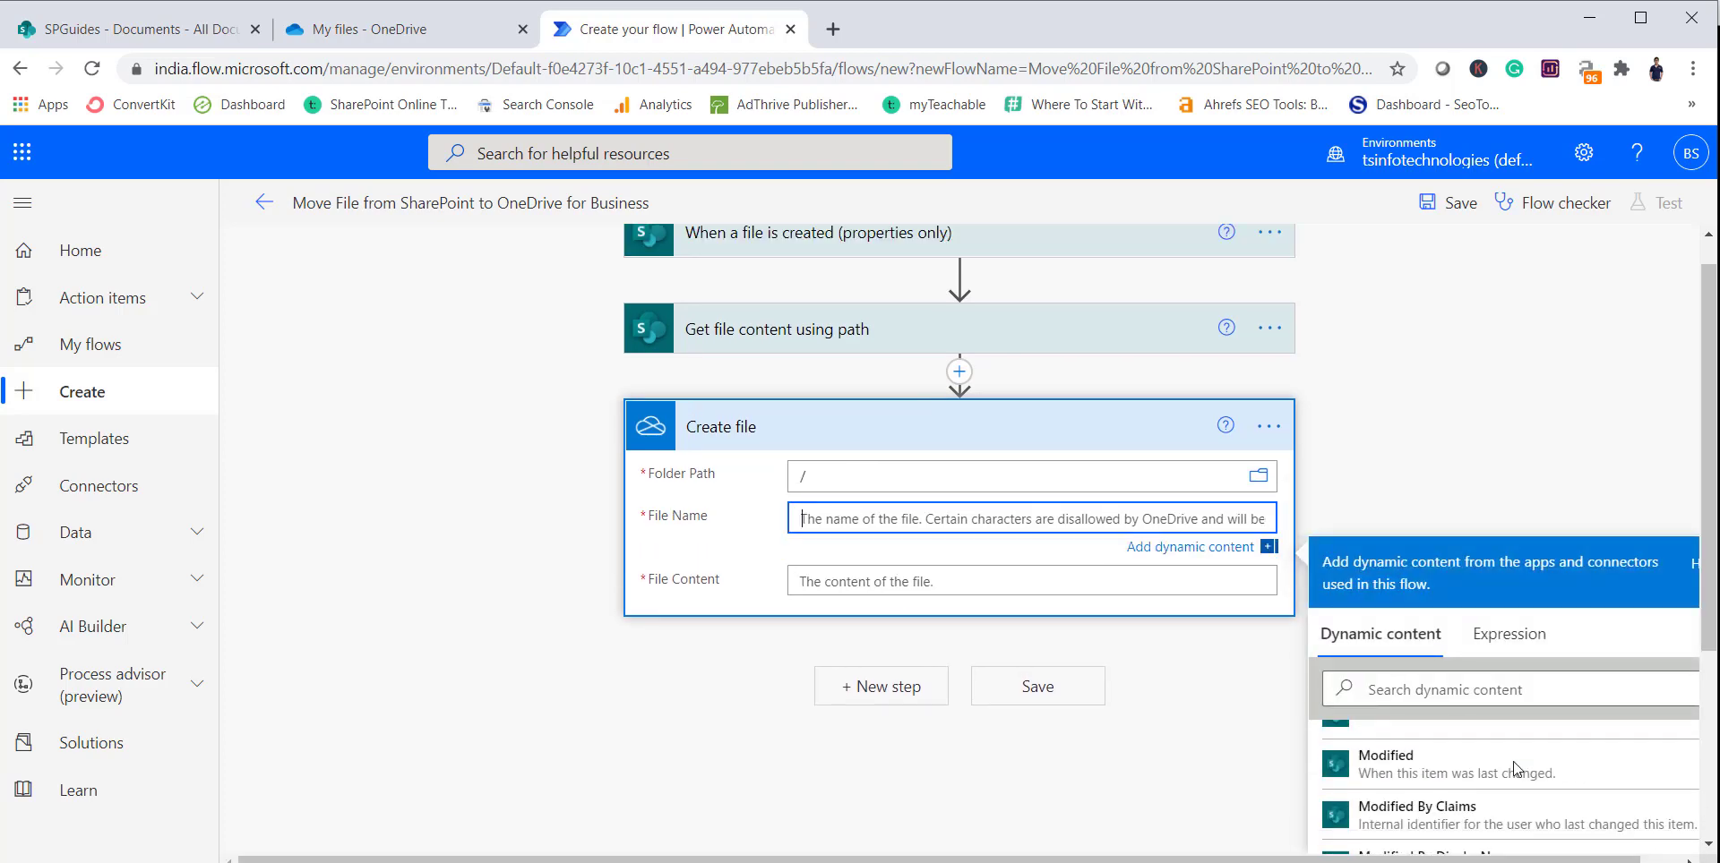
pyautogui.click(1390, 683)
pyautogui.write('file n')
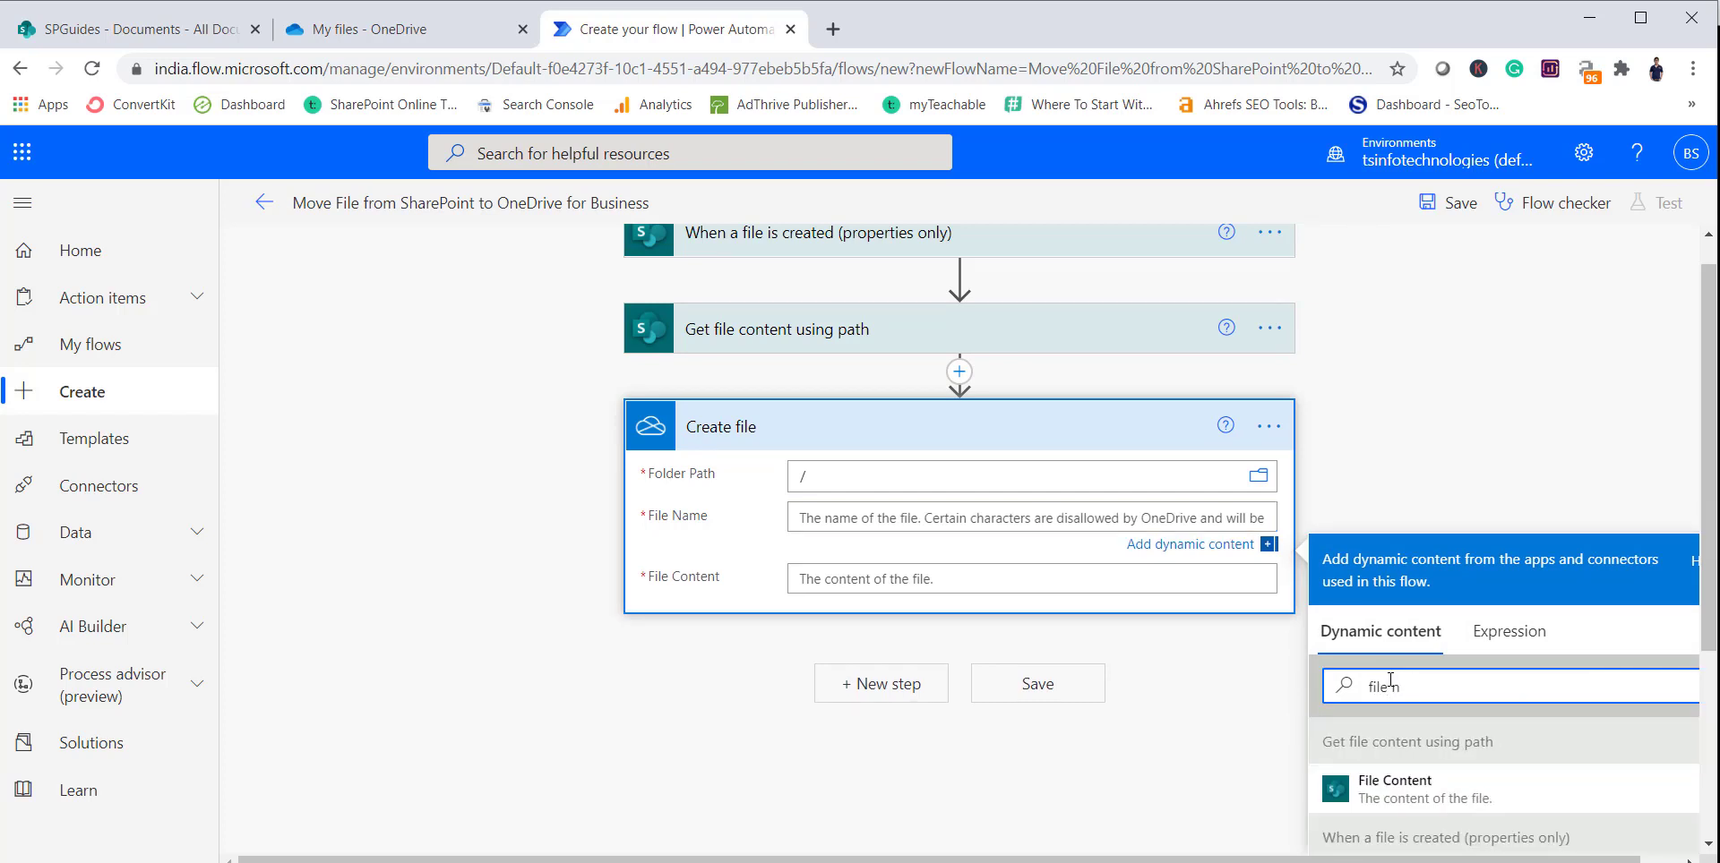
pyautogui.write('a')
pyautogui.click(1442, 736)
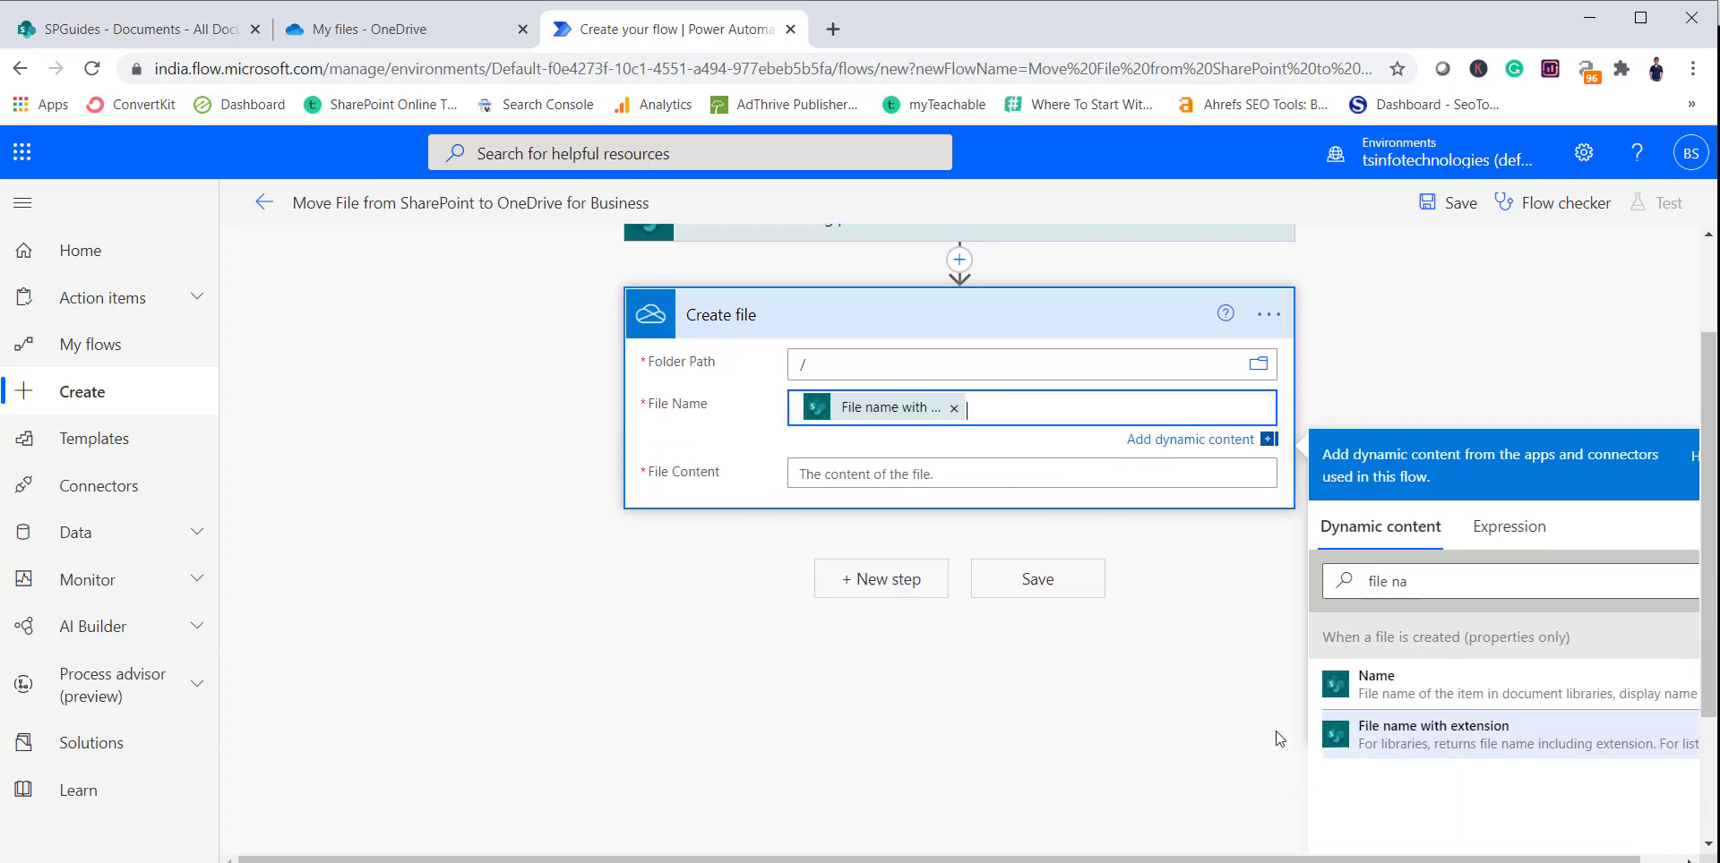
# Set the file content of the Create file action to the "File Content" output of Get file content using path
pyautogui.click(919, 475)
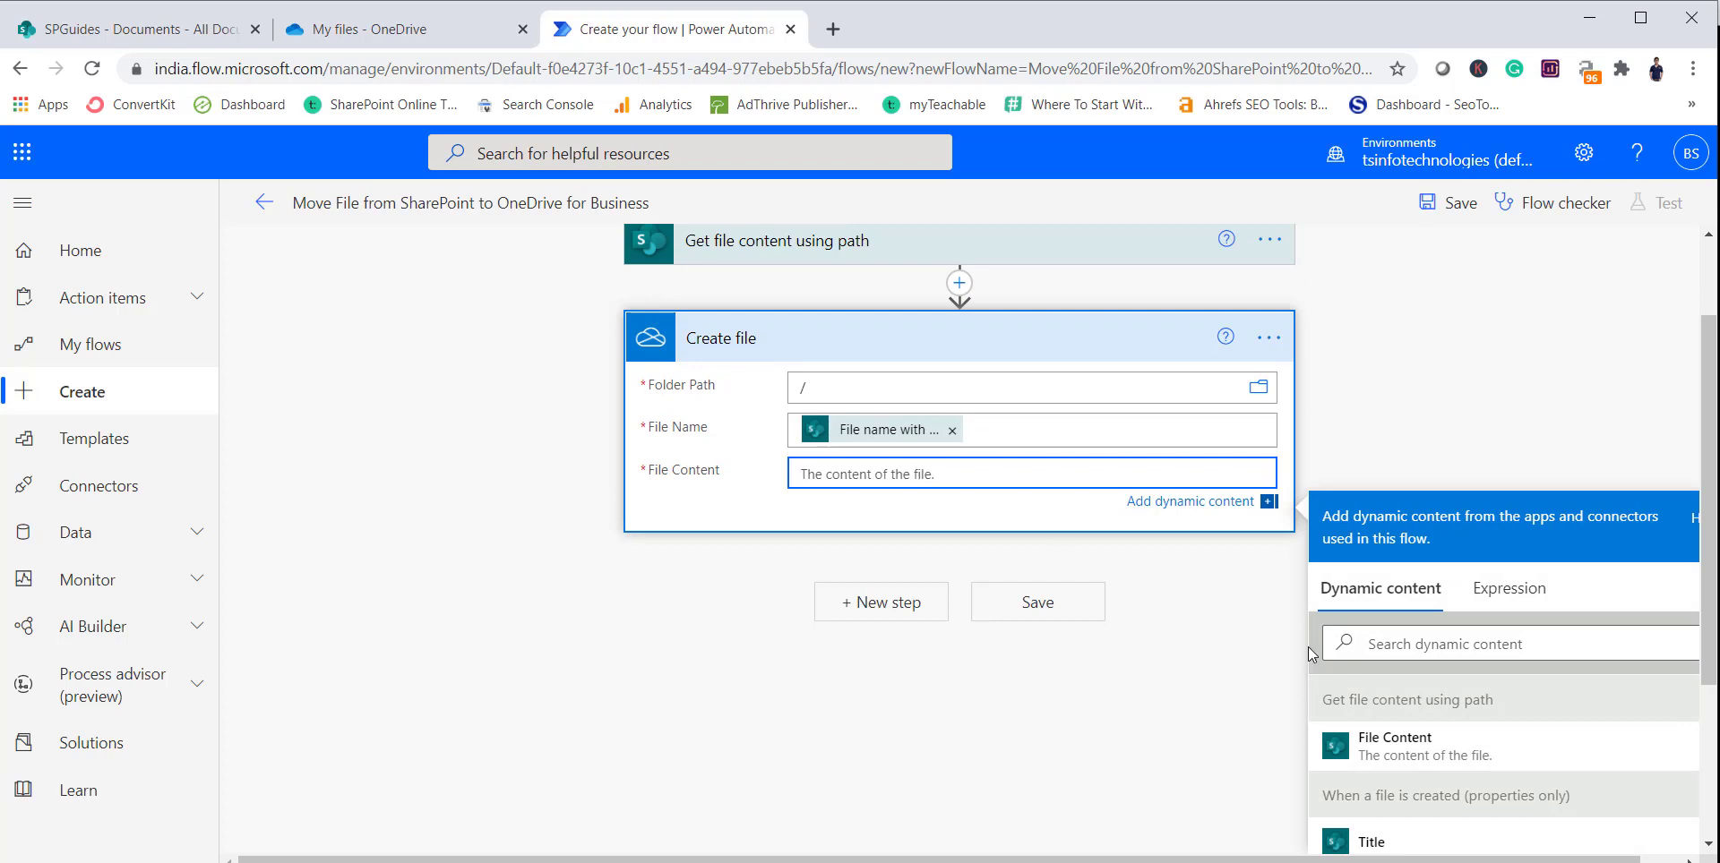
pyautogui.click(1394, 743)
pyautogui.scroll(2, 978, 717)
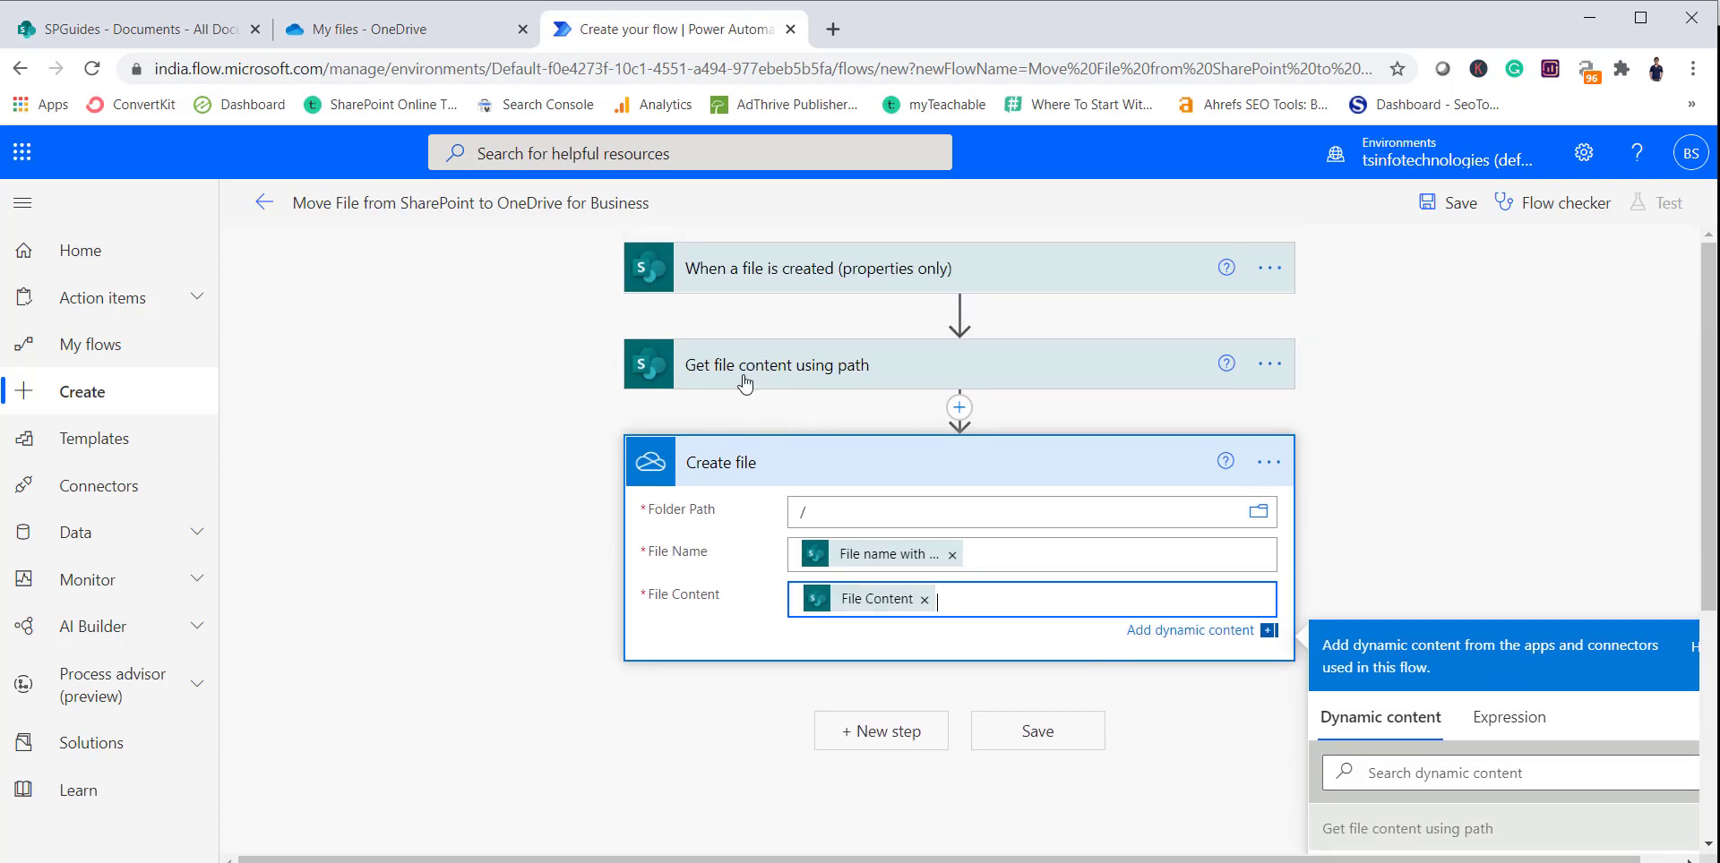
pyautogui.click(914, 677)
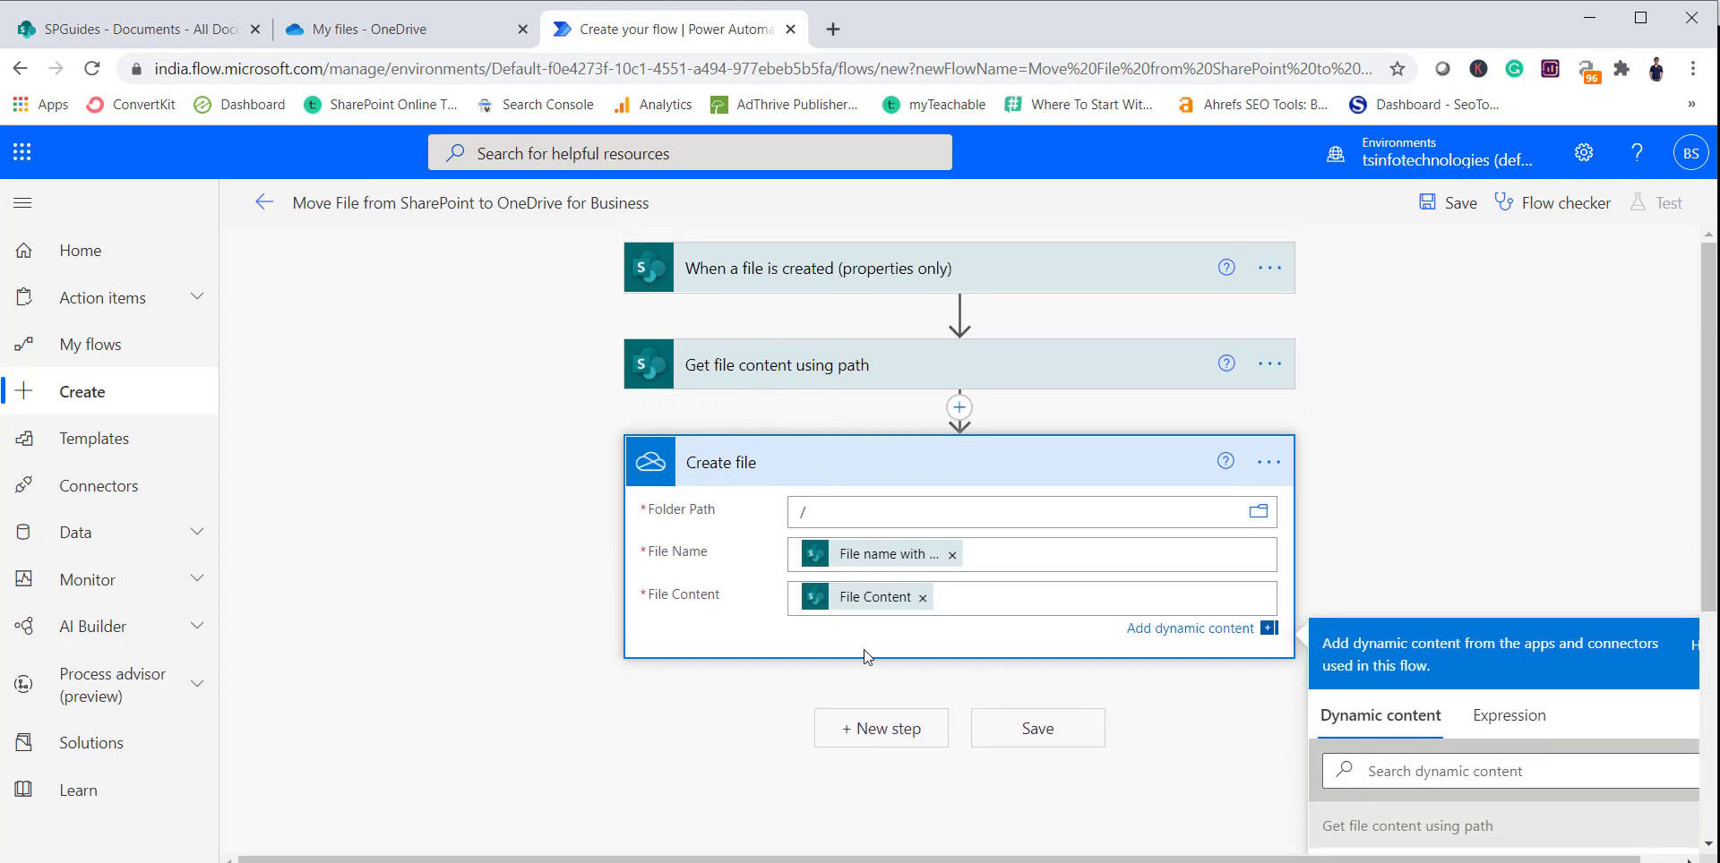
pyautogui.click(764, 474)
# Add the SharePoint action "Delete file" after Create file and set its site address to SPGuides
pyautogui.click(877, 550)
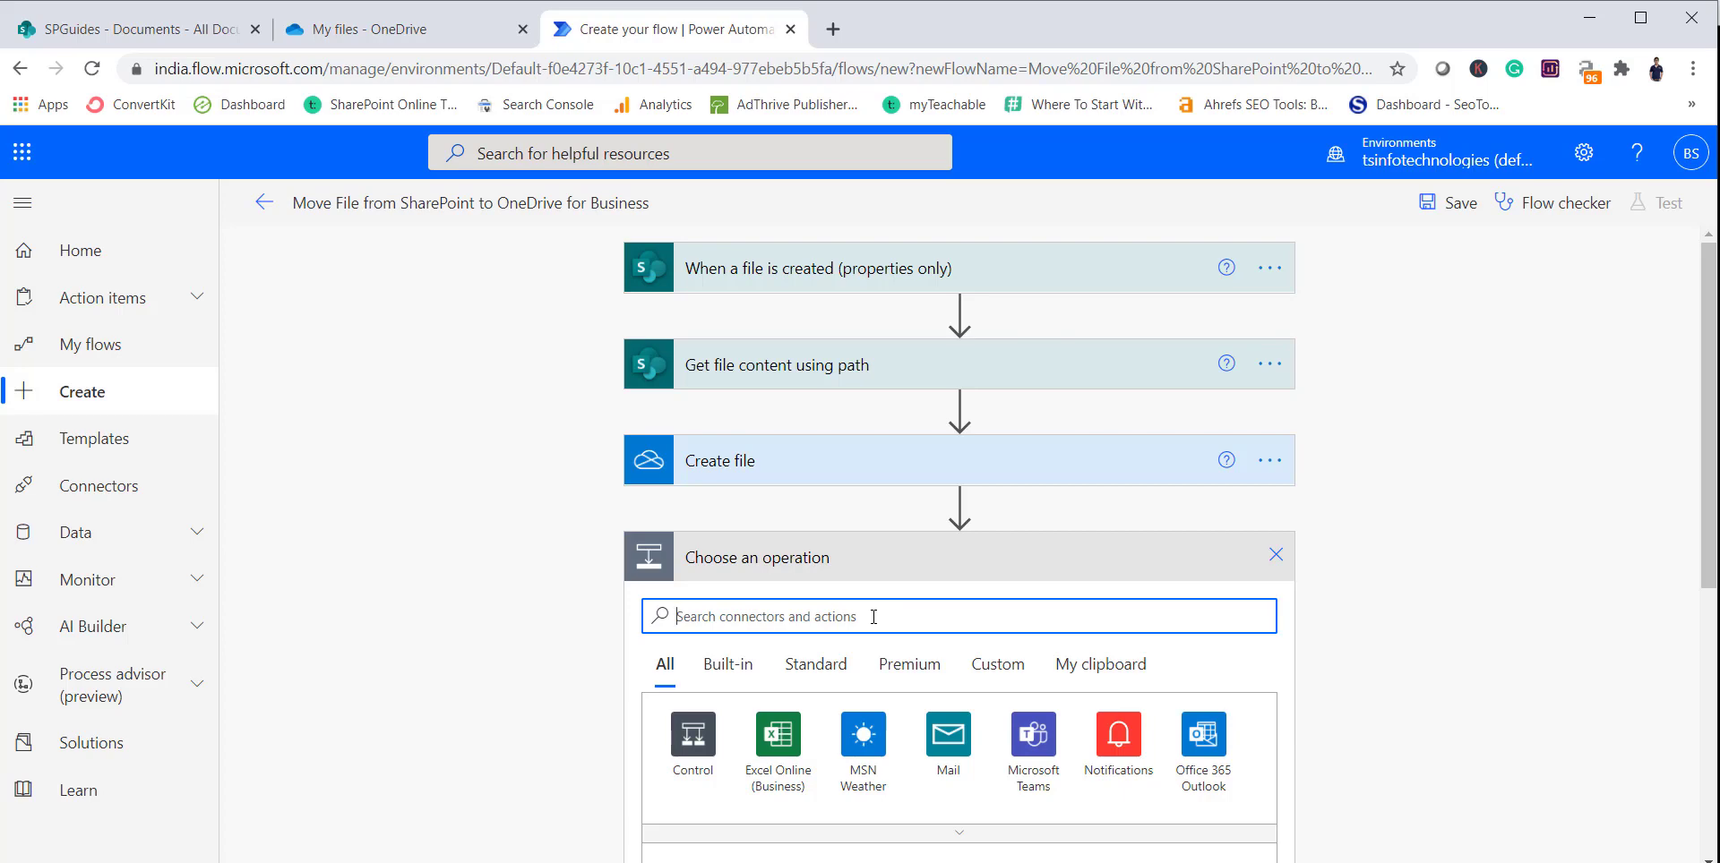
pyautogui.write('delete file')
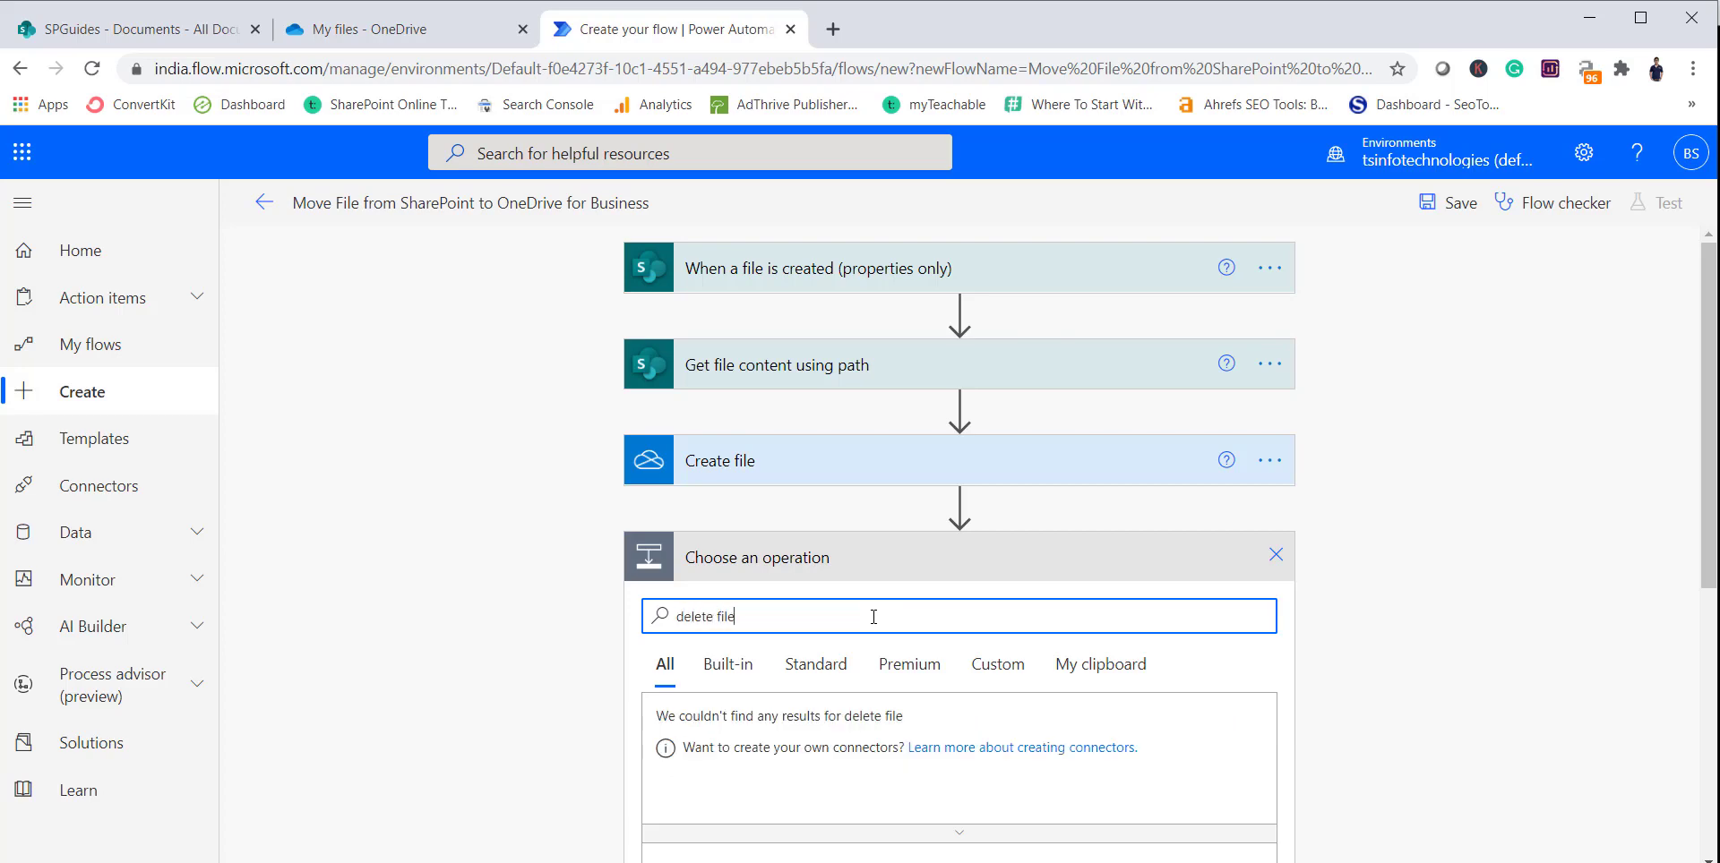
pyautogui.scroll(-3, 895, 645)
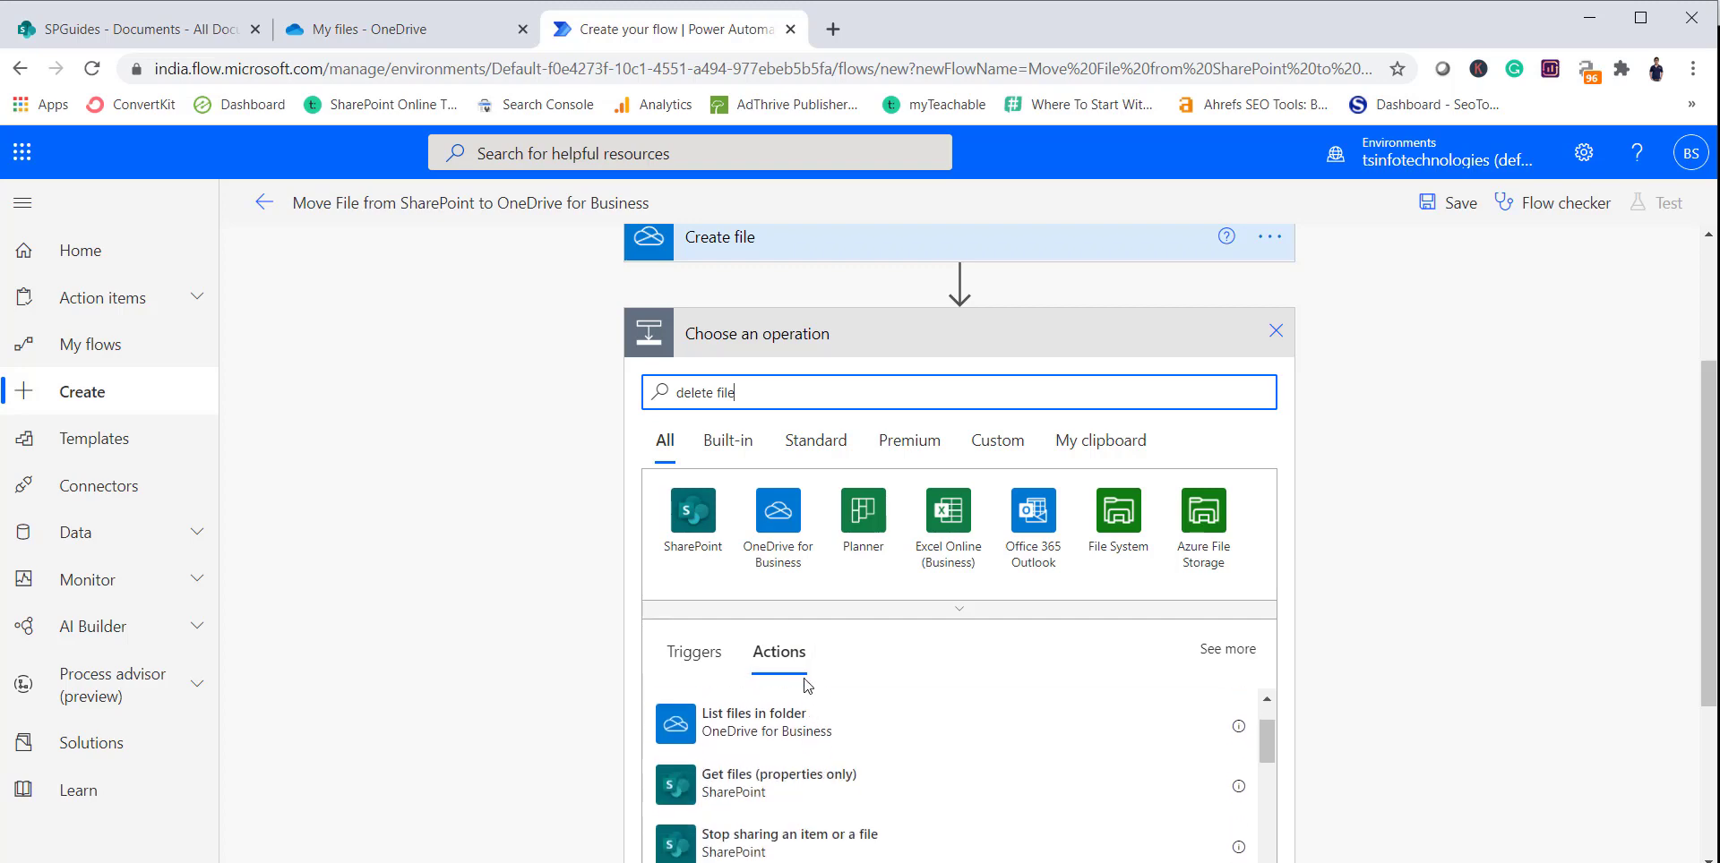
pyautogui.click(817, 726)
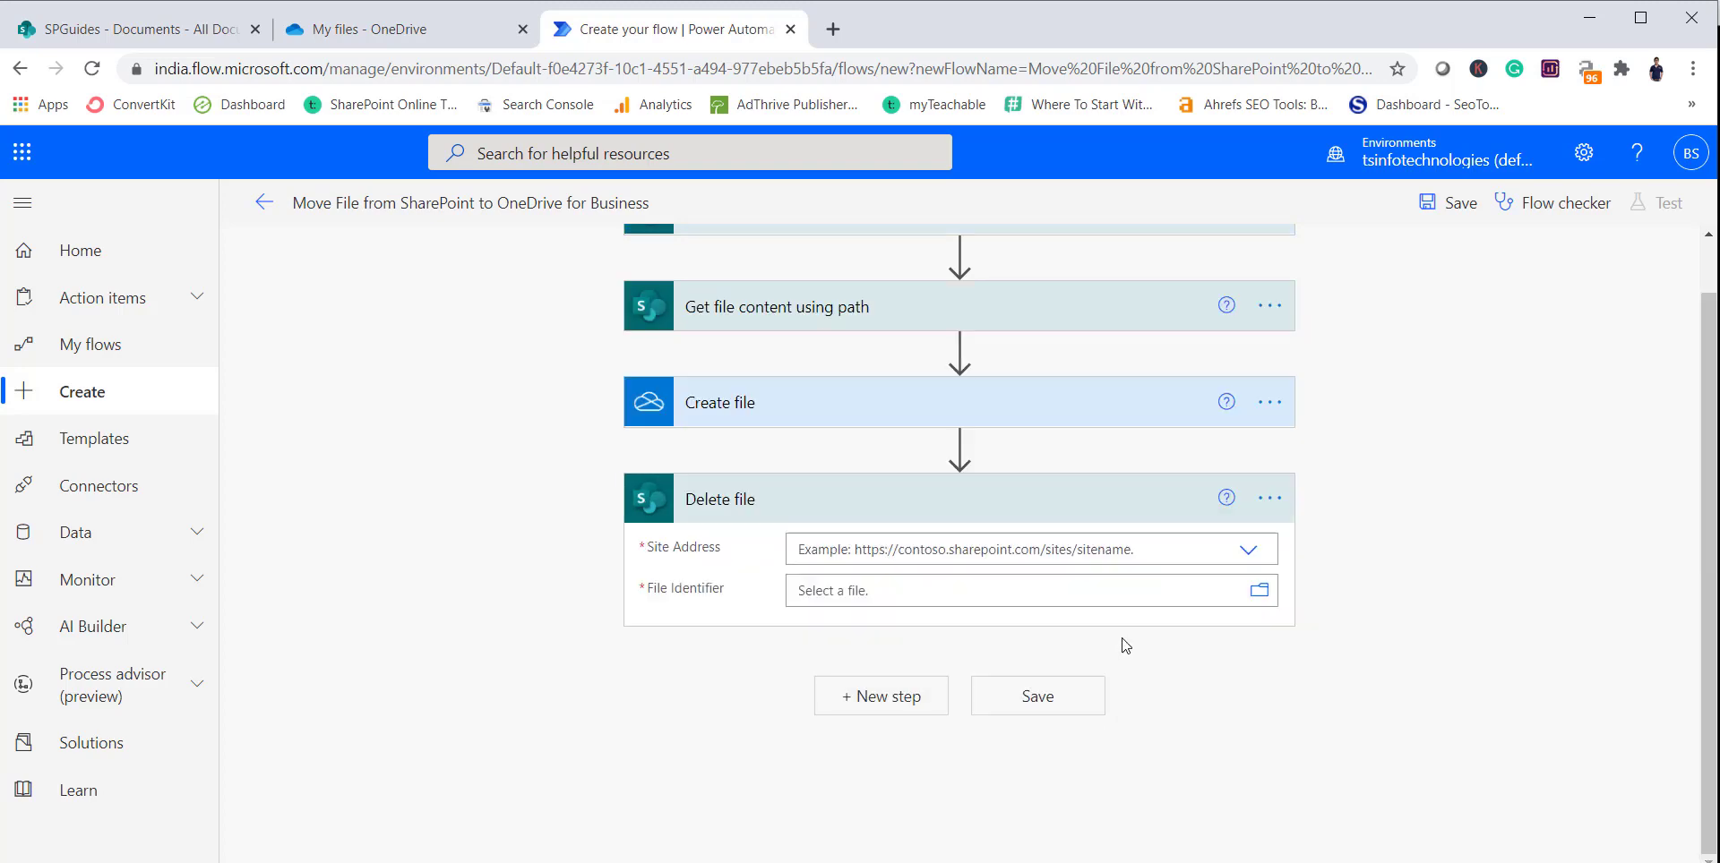
pyautogui.click(1006, 548)
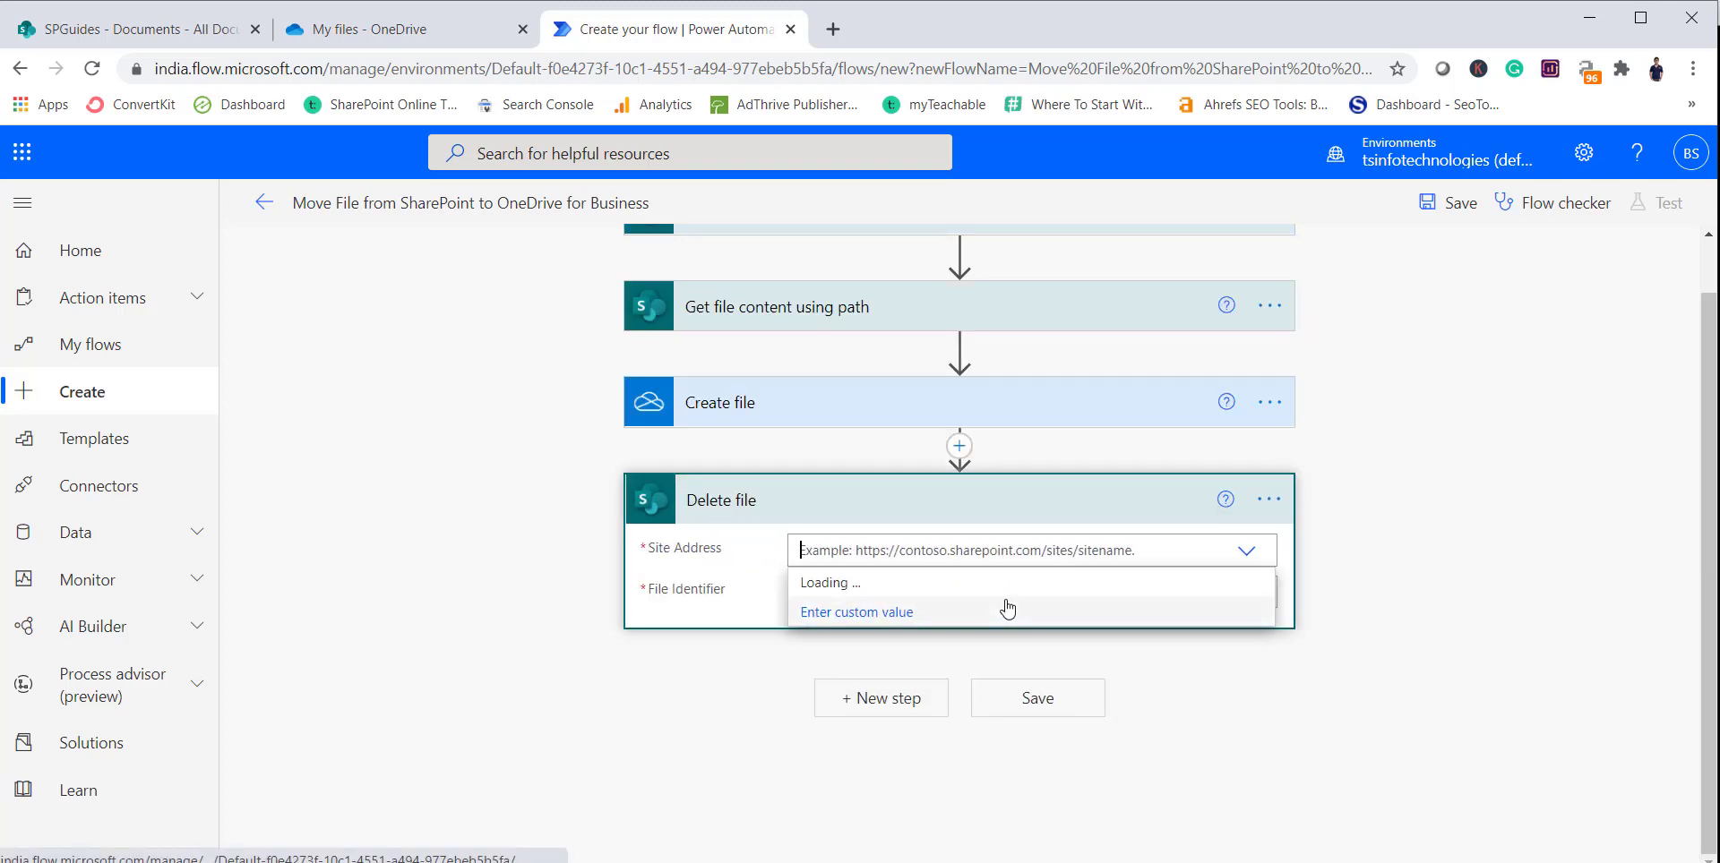
pyautogui.click(936, 699)
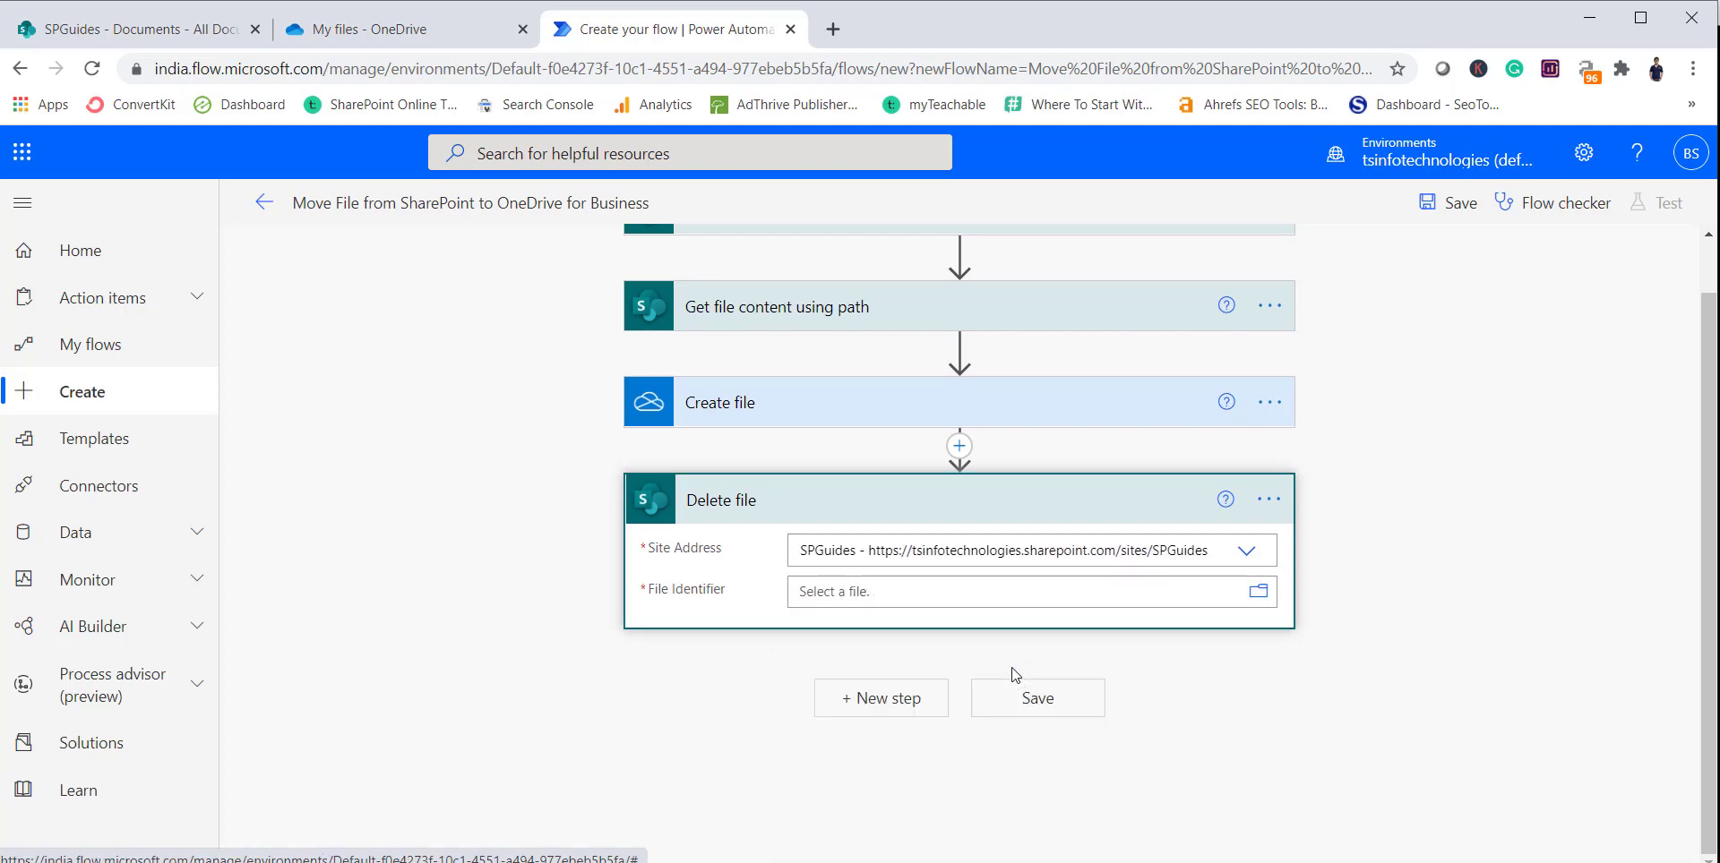
# Set the file identifier of the Delete file action to the trigger's "Identifier" dynamic content
pyautogui.click(999, 592)
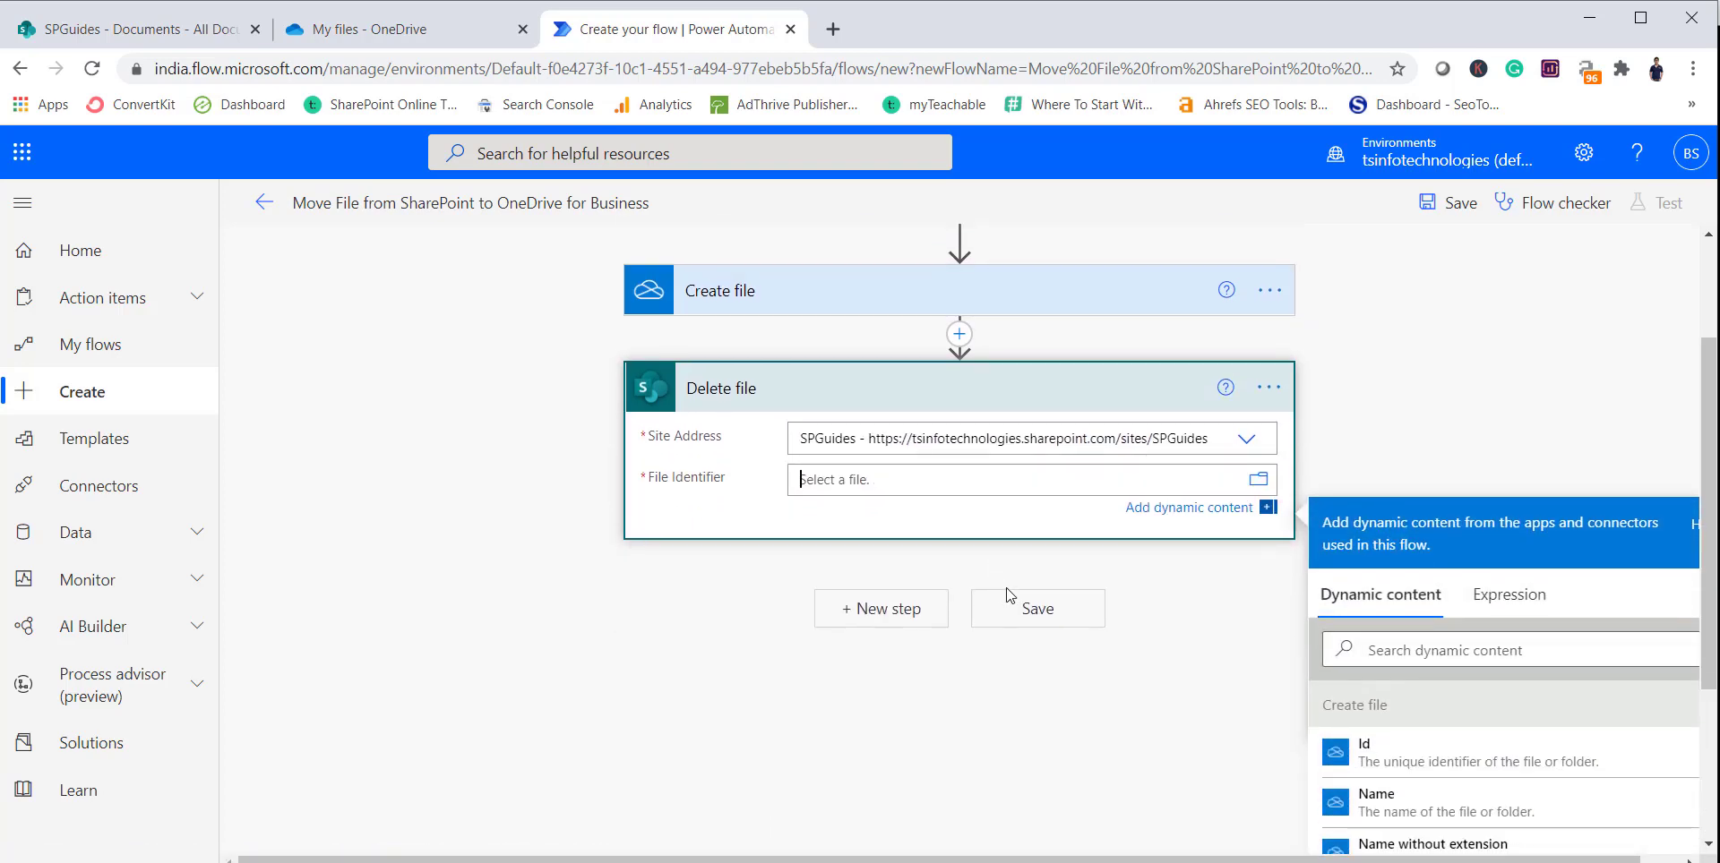
pyautogui.scroll(-10, 1370, 694)
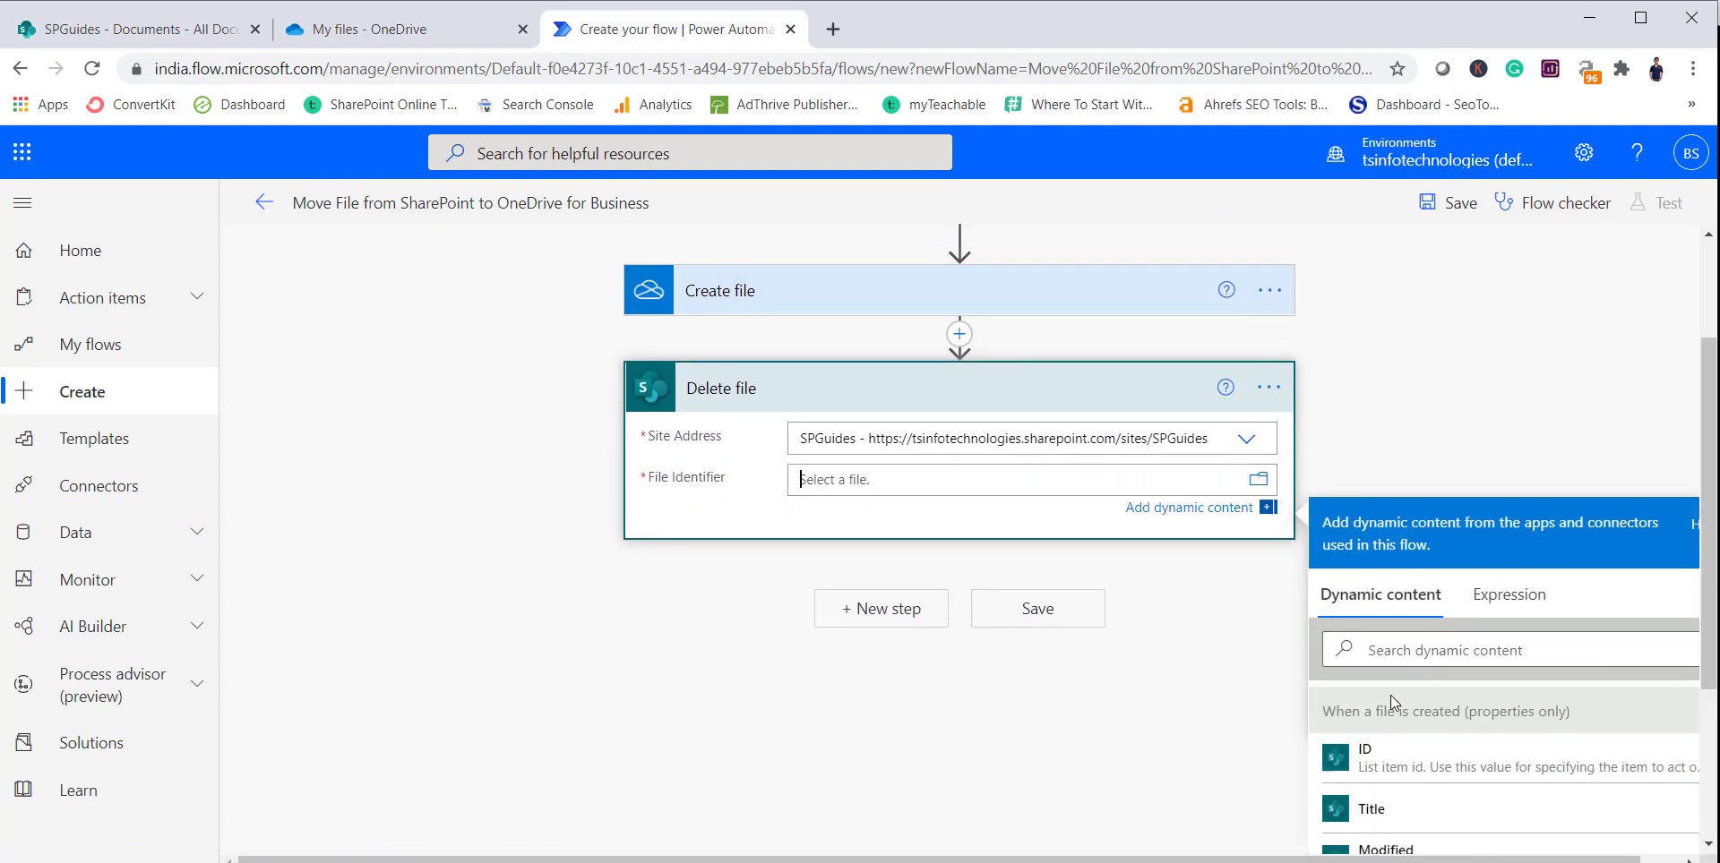
pyautogui.scroll(-6, 1394, 703)
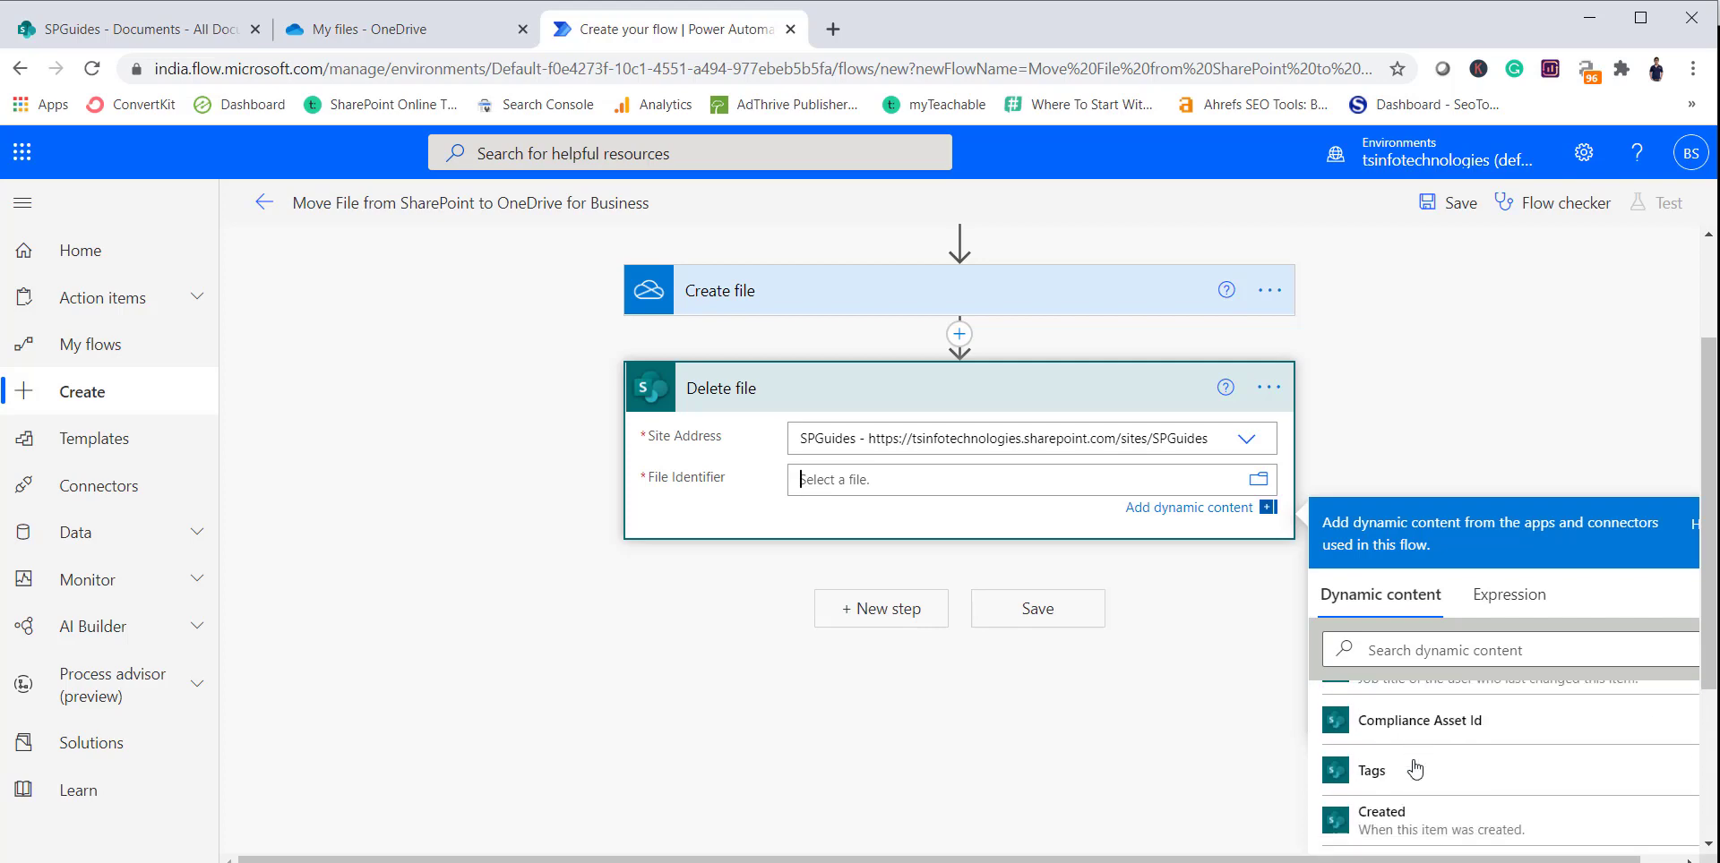
pyautogui.scroll(-3, 1415, 770)
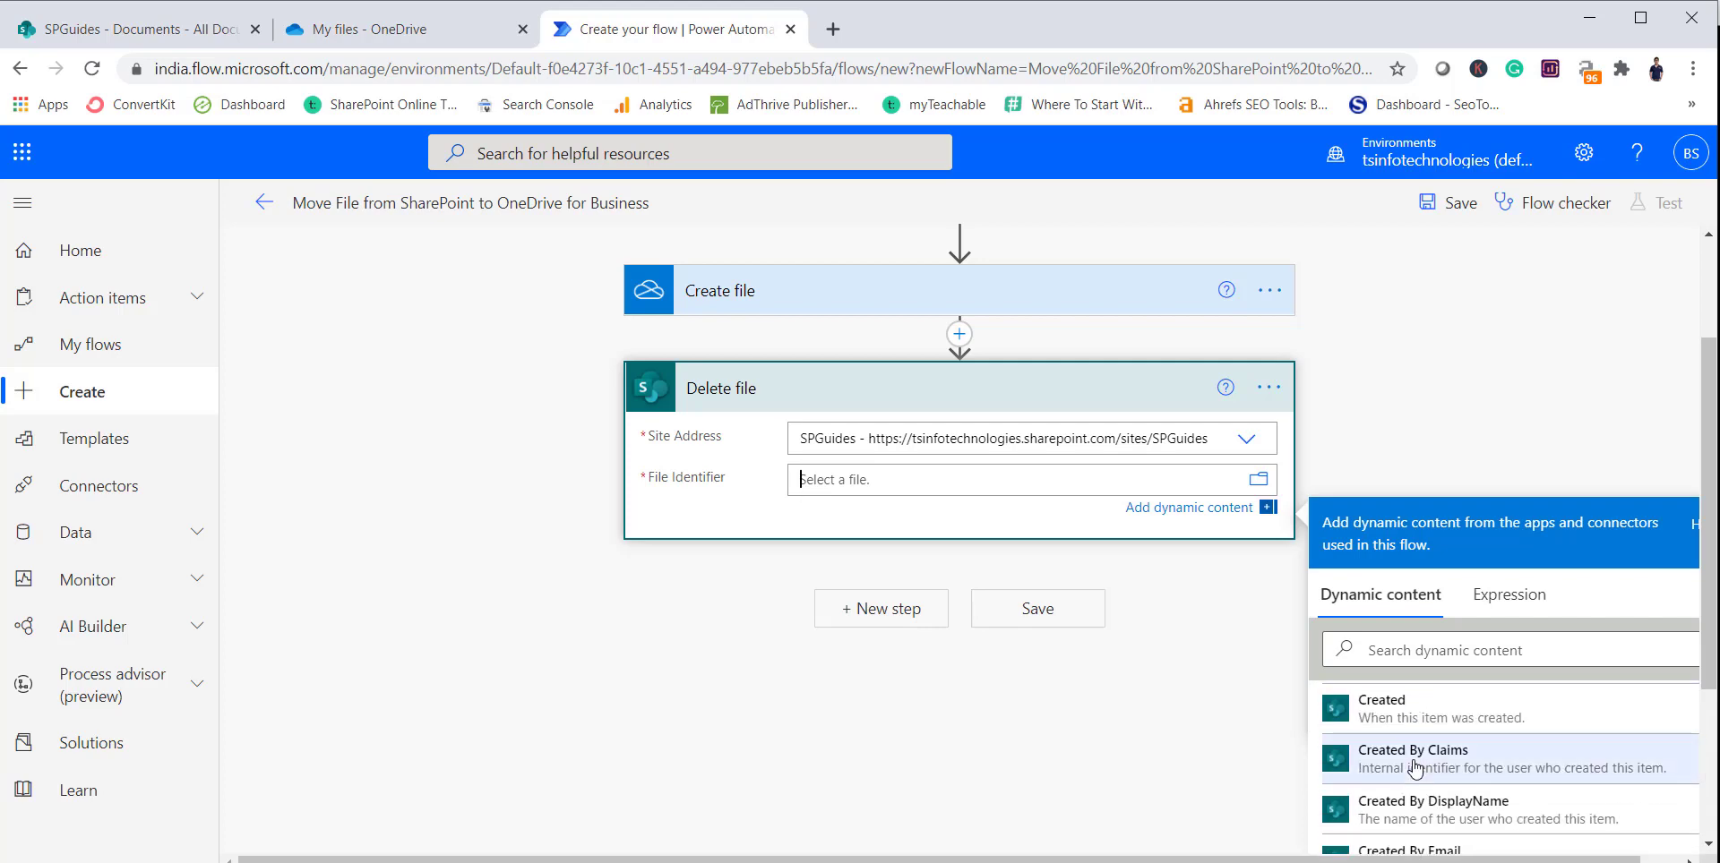
pyautogui.scroll(-5, 1402, 627)
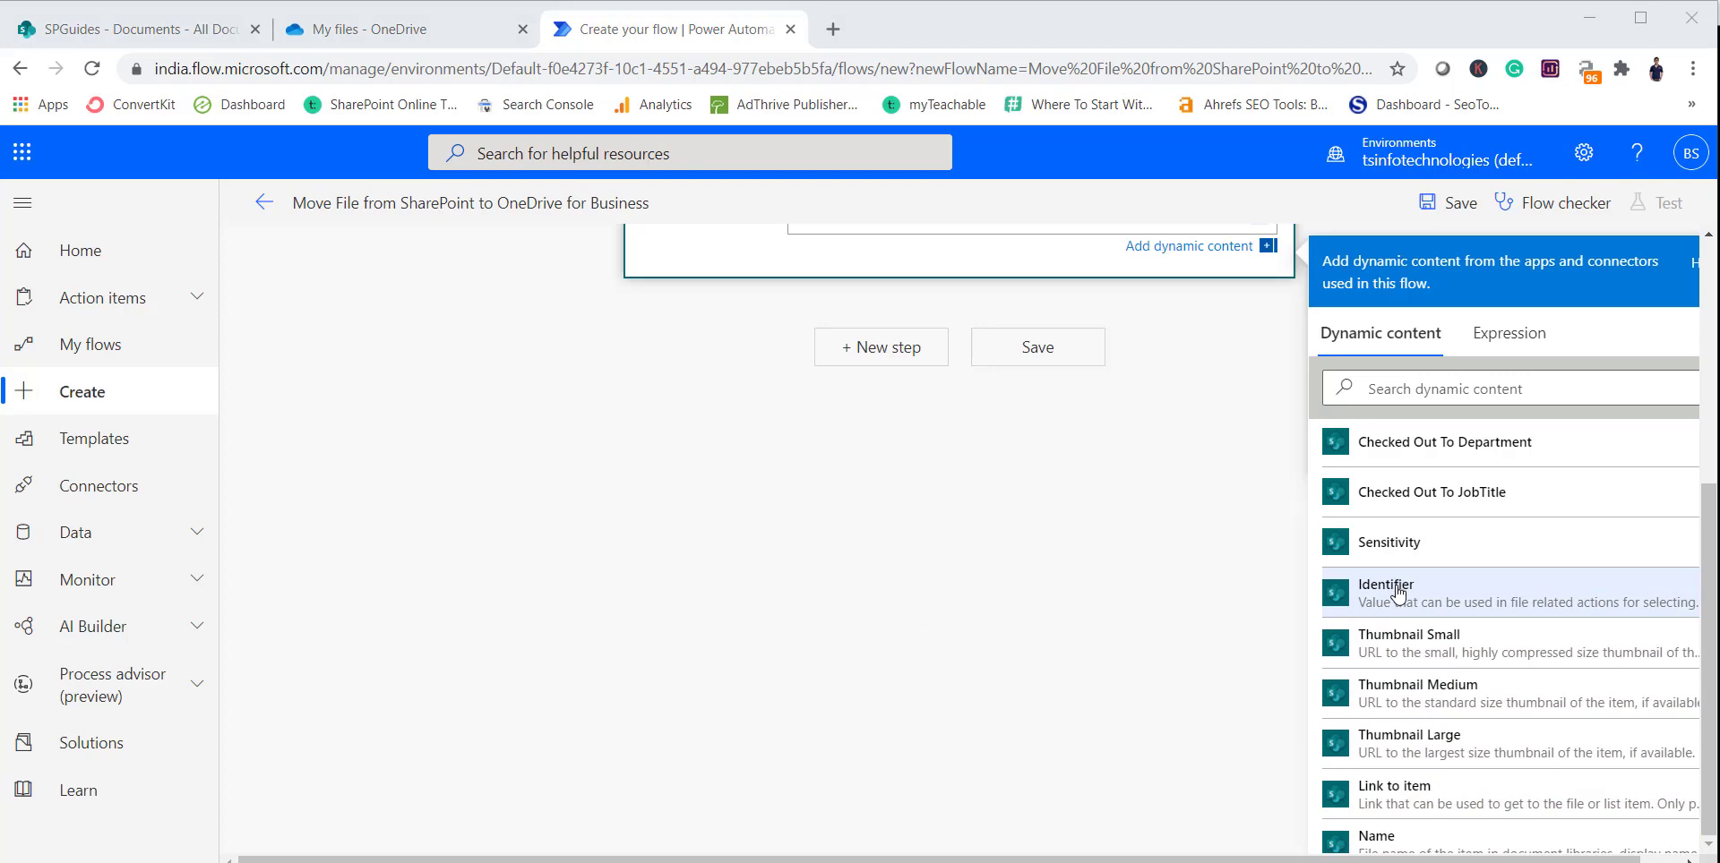
pyautogui.click(1398, 591)
pyautogui.scroll(5, 1068, 566)
pyautogui.click(1424, 557)
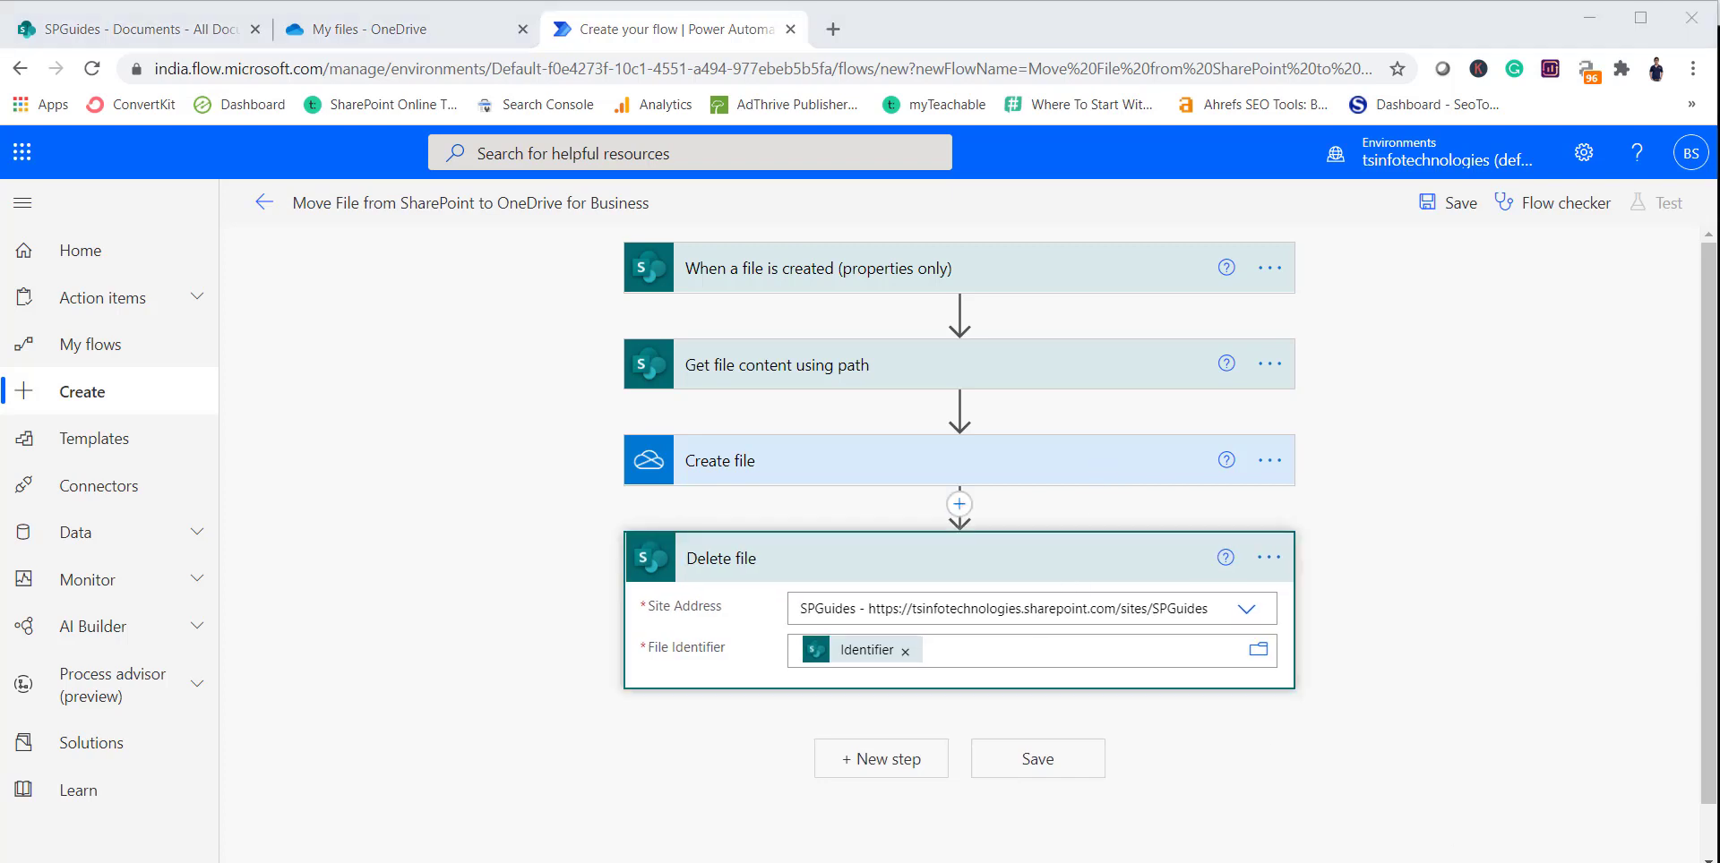
# Save the flow and start a manual test of it
pyautogui.click(1453, 205)
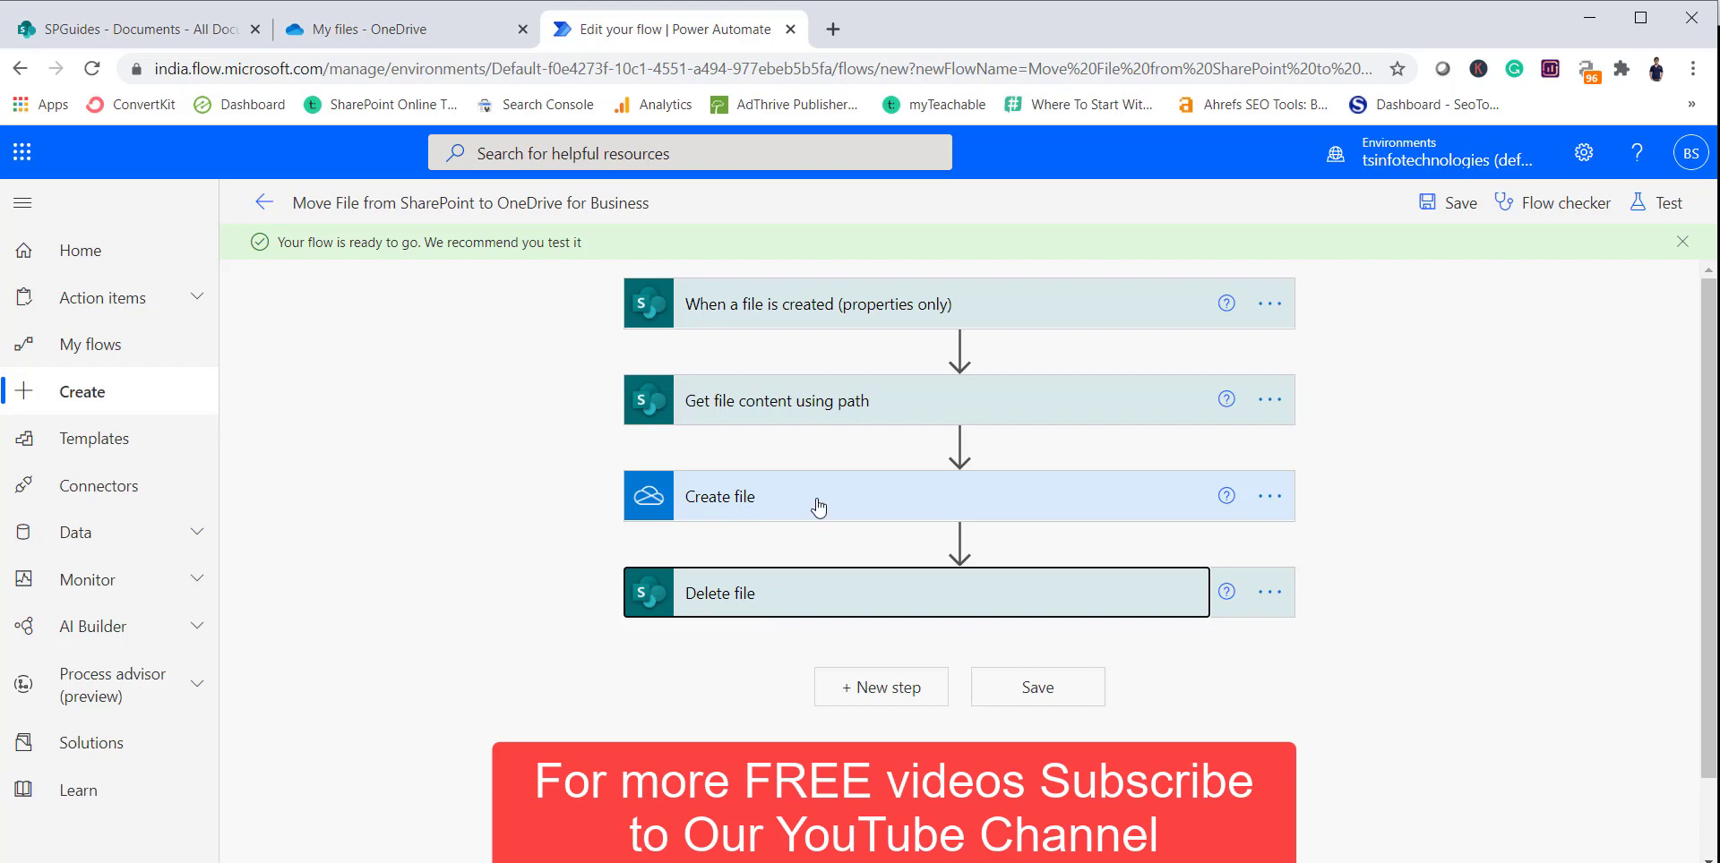
pyautogui.click(1659, 203)
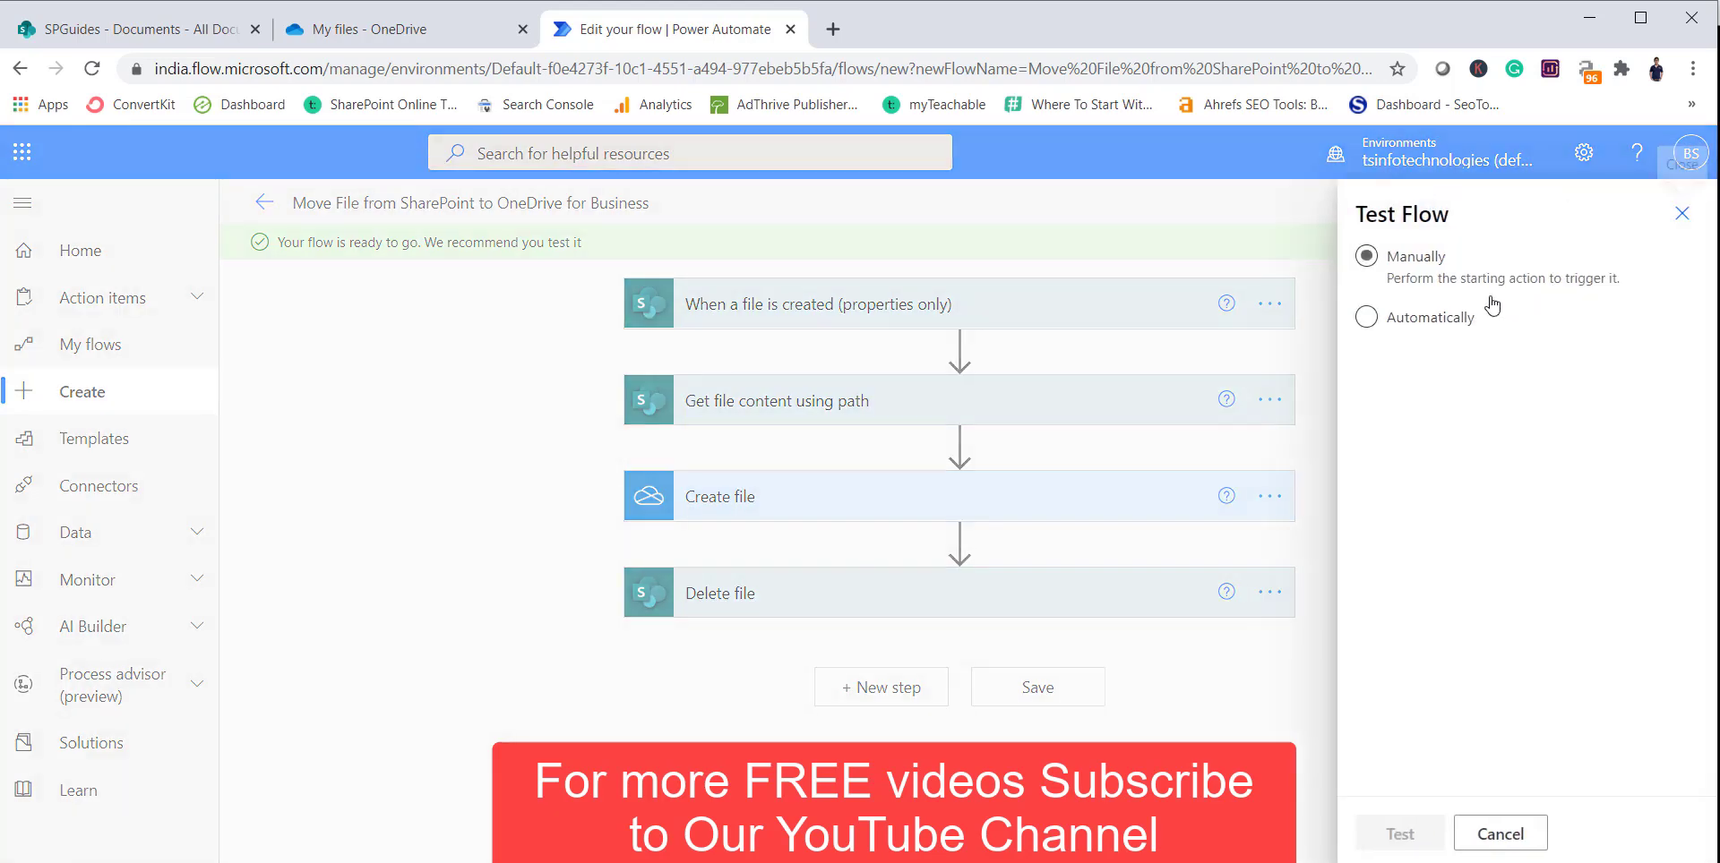
pyautogui.click(1412, 260)
pyautogui.click(1400, 834)
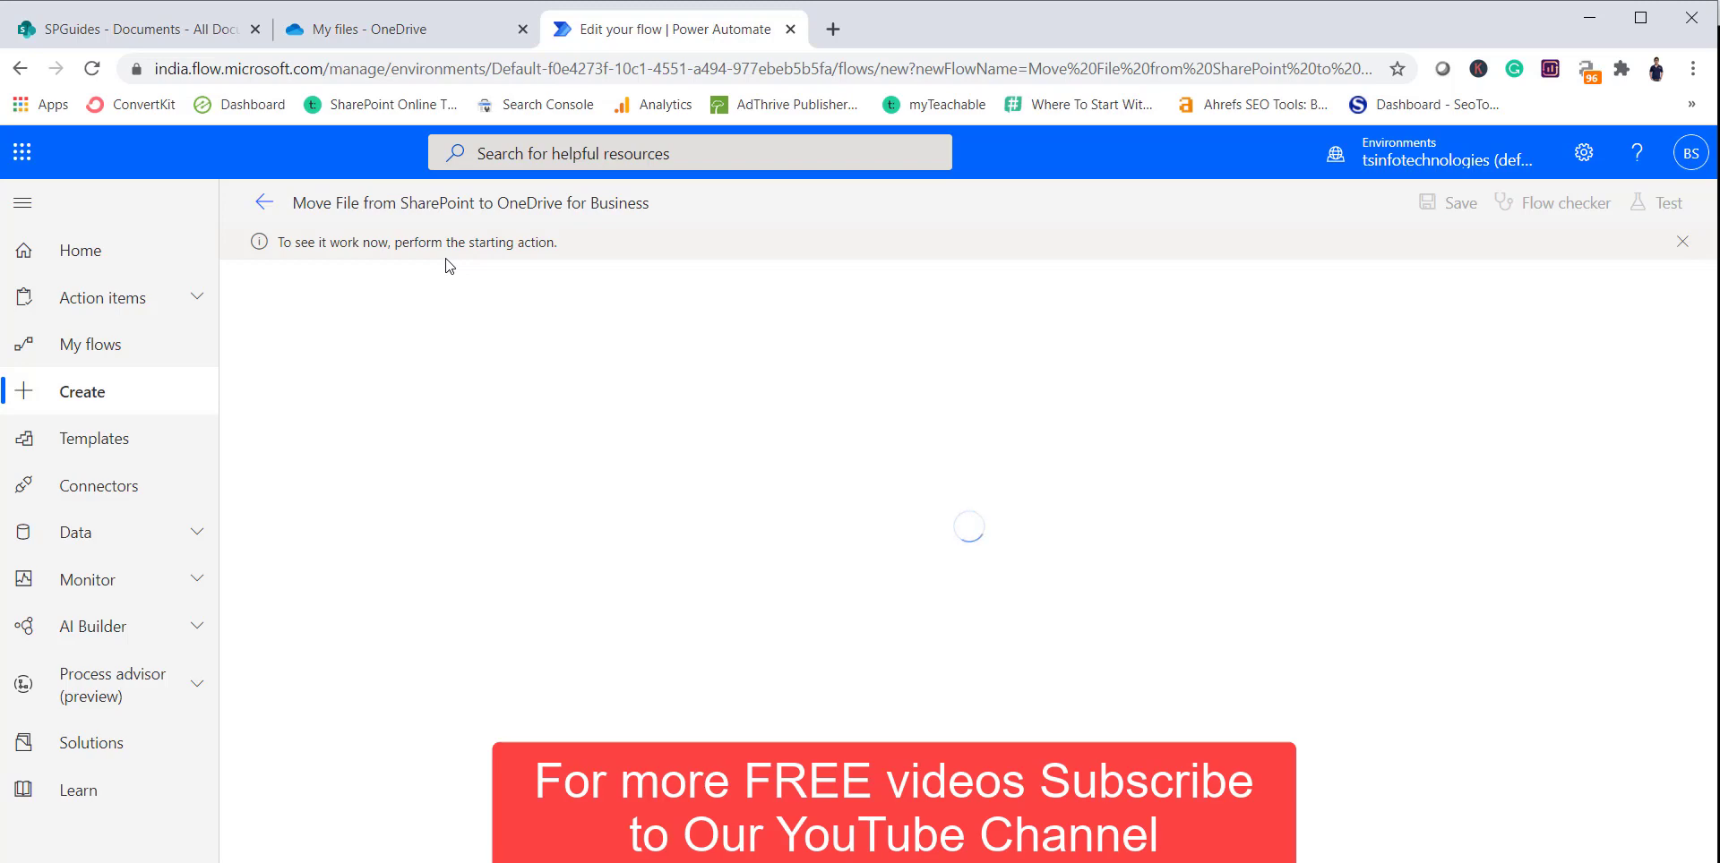
# Upload a different résumé Word document from the local Data folder to the SPGuides Documents library to trigger the flow
pyautogui.click(170, 29)
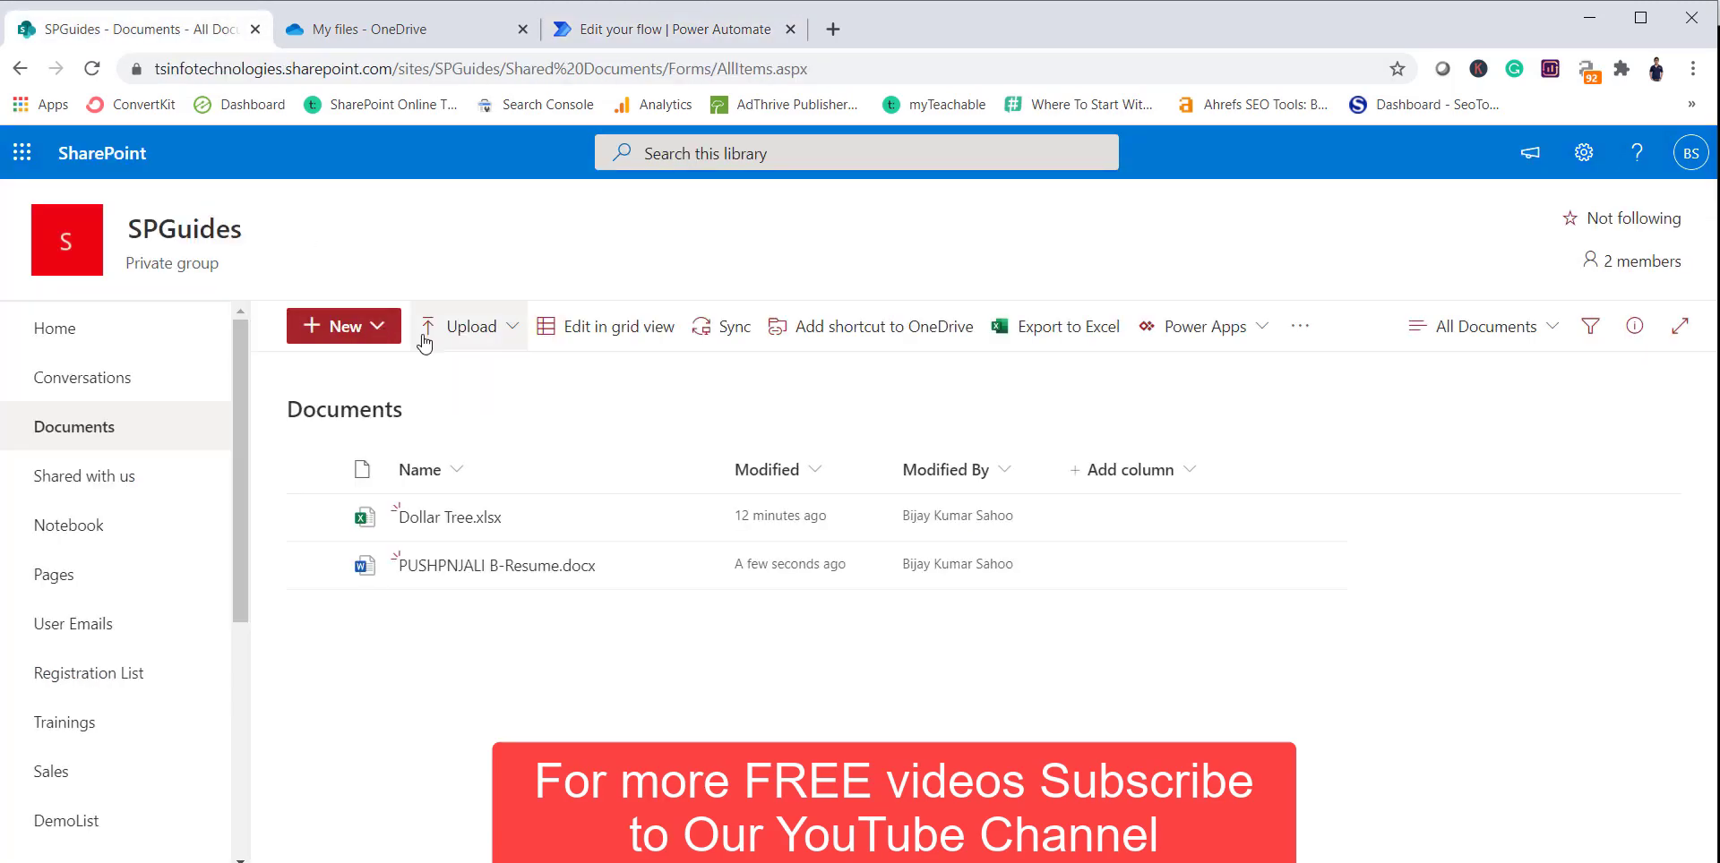
pyautogui.click(463, 338)
pyautogui.click(472, 368)
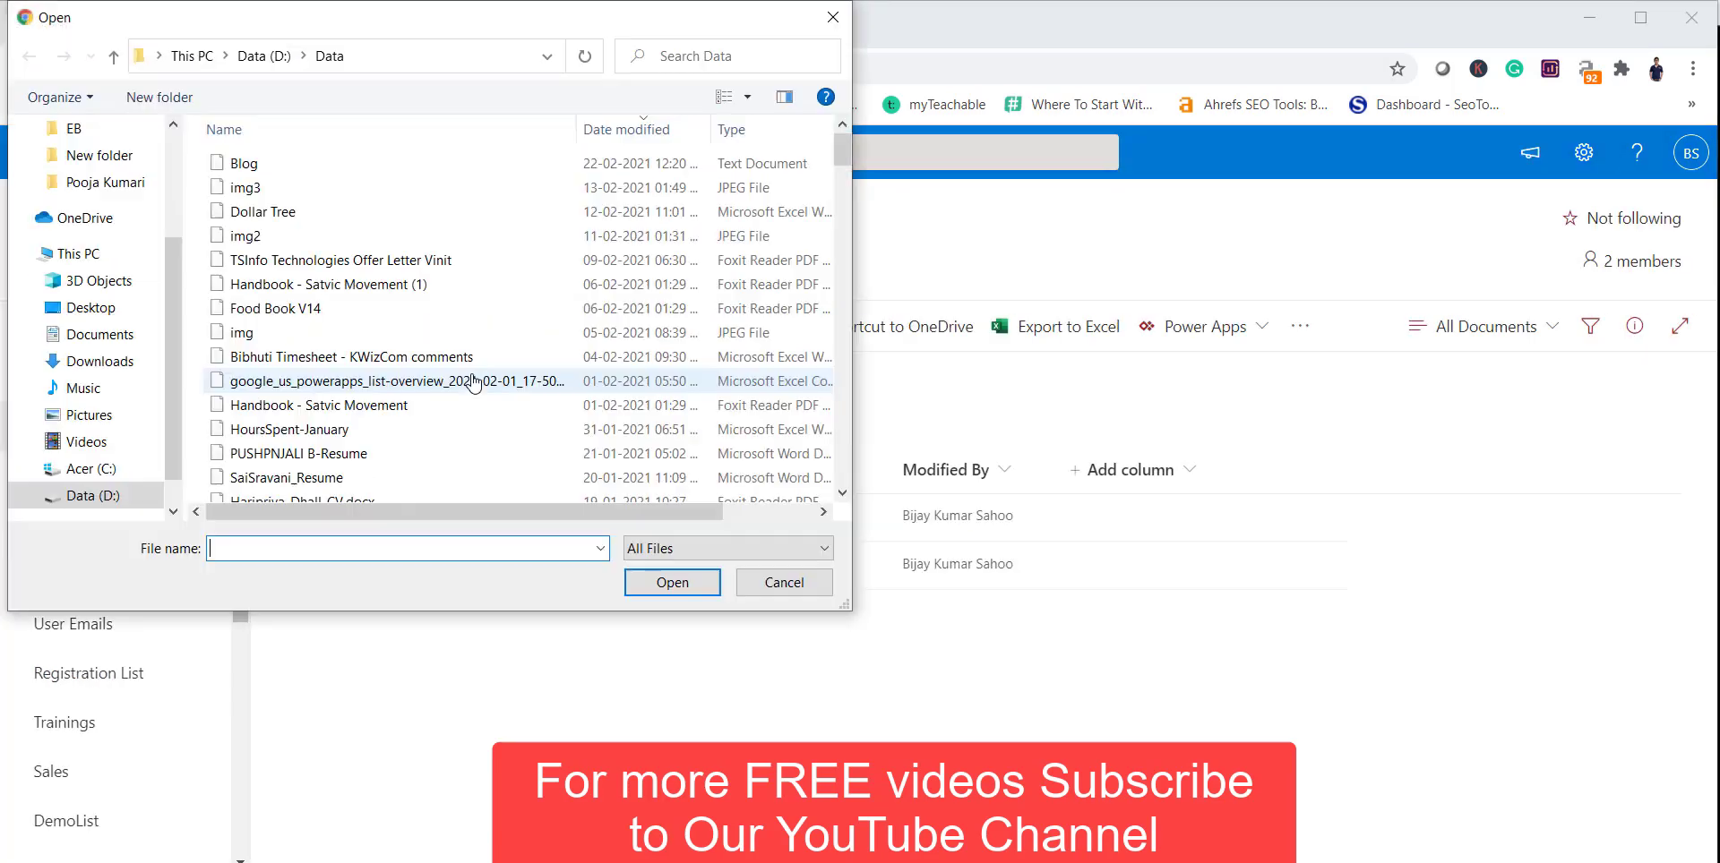
pyautogui.scroll(-1, 442, 356)
pyautogui.click(287, 421)
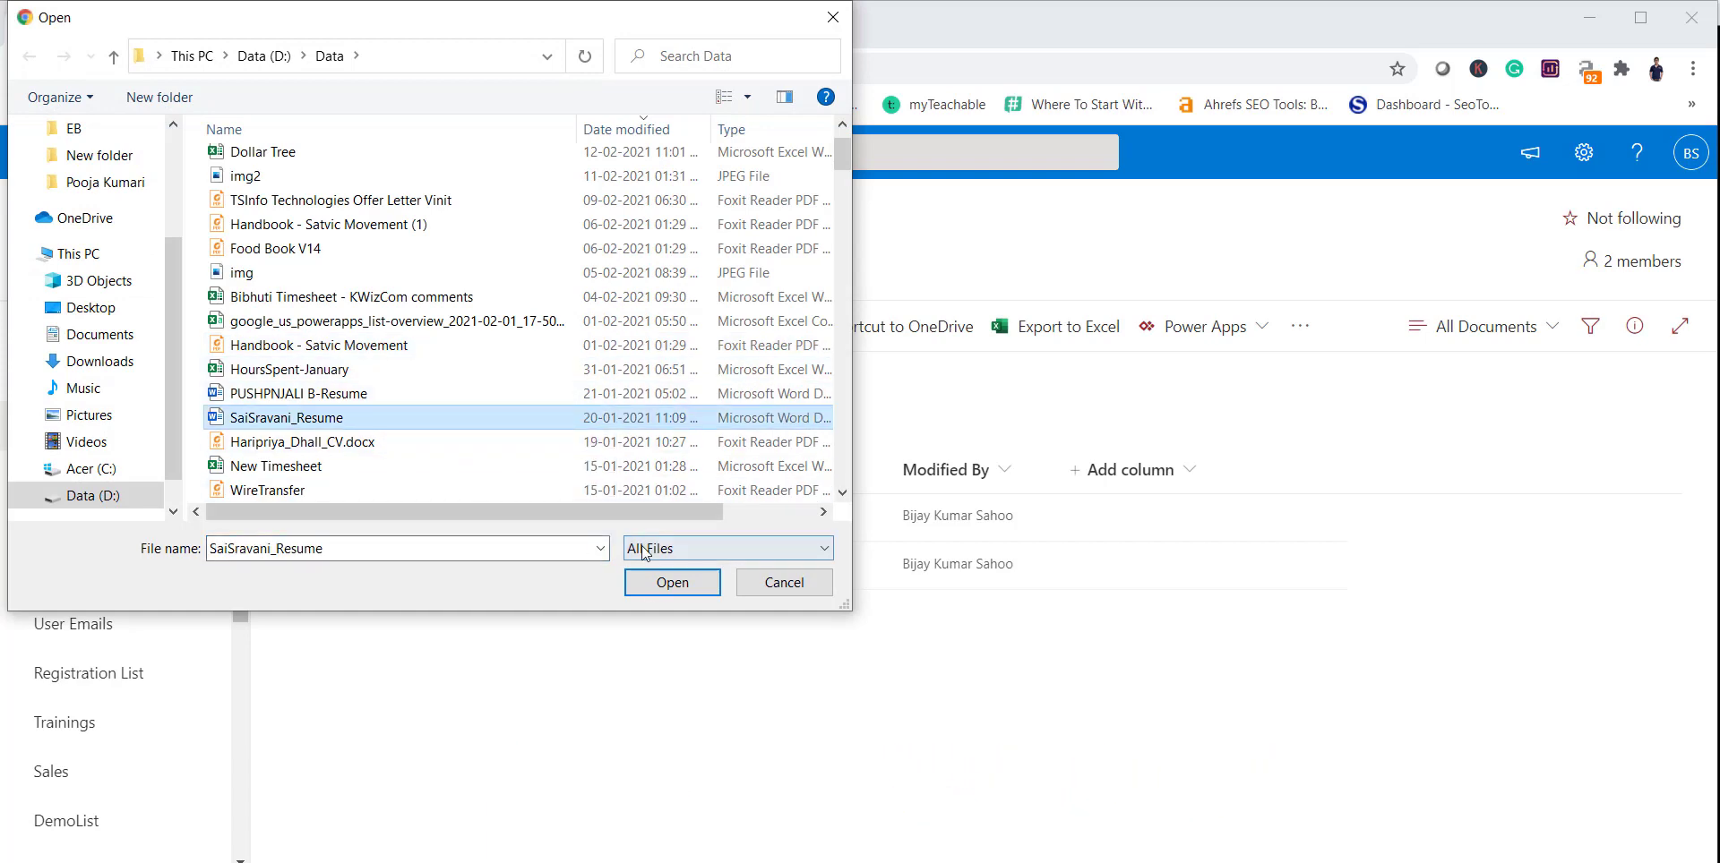
pyautogui.click(705, 578)
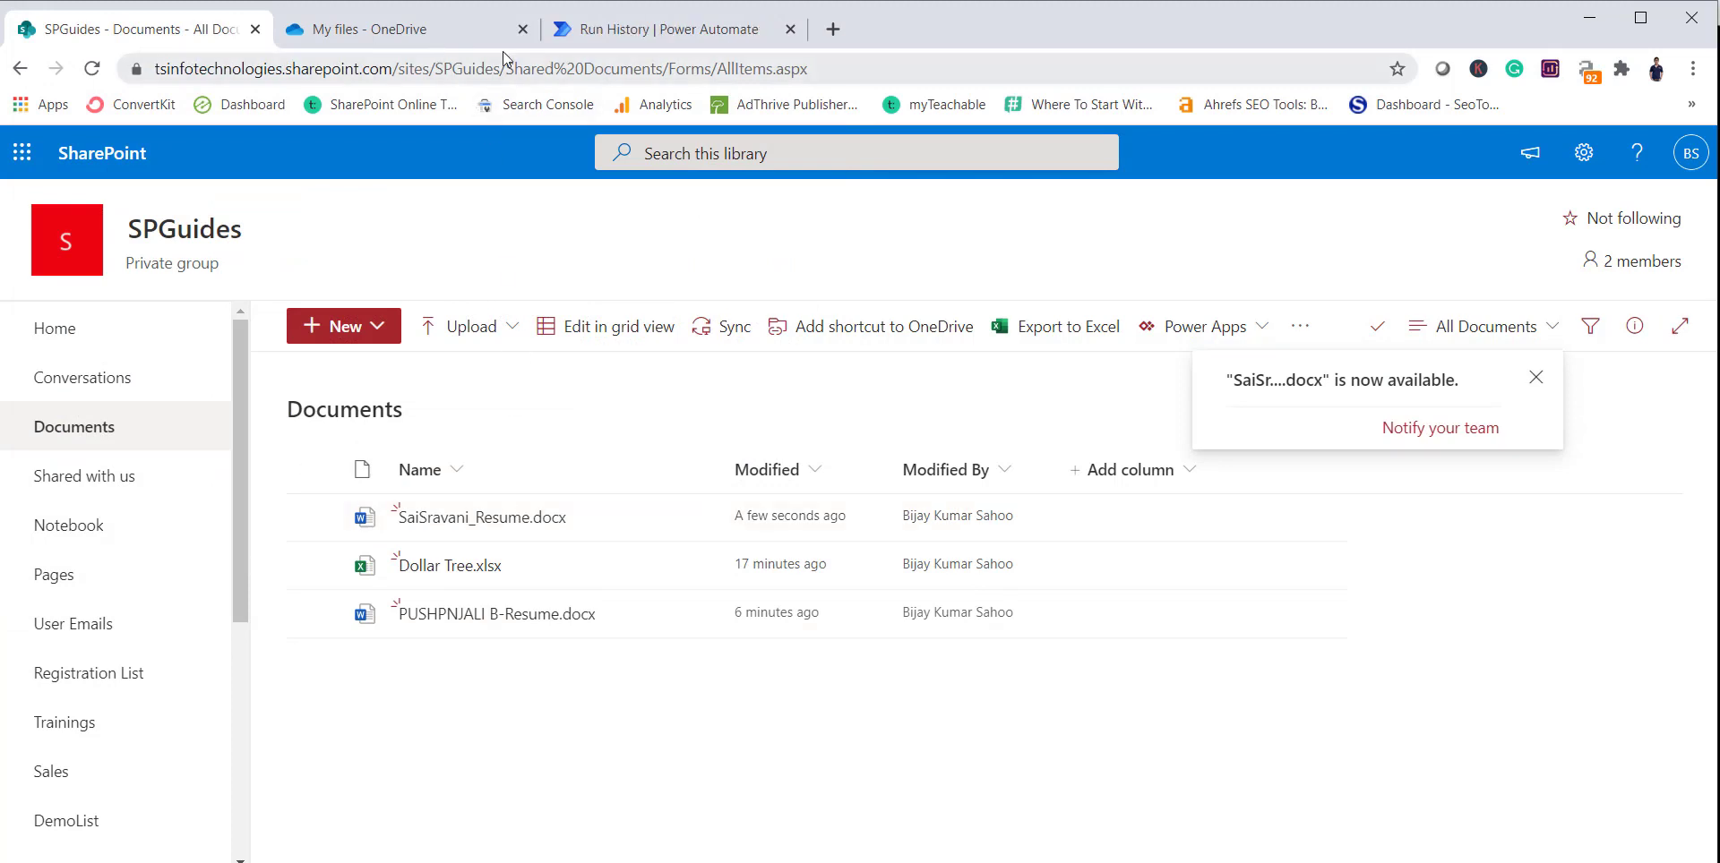
# Check the status of the flow run and reload the SPGuides Documents library to look for the uploaded résumé
pyautogui.click(638, 38)
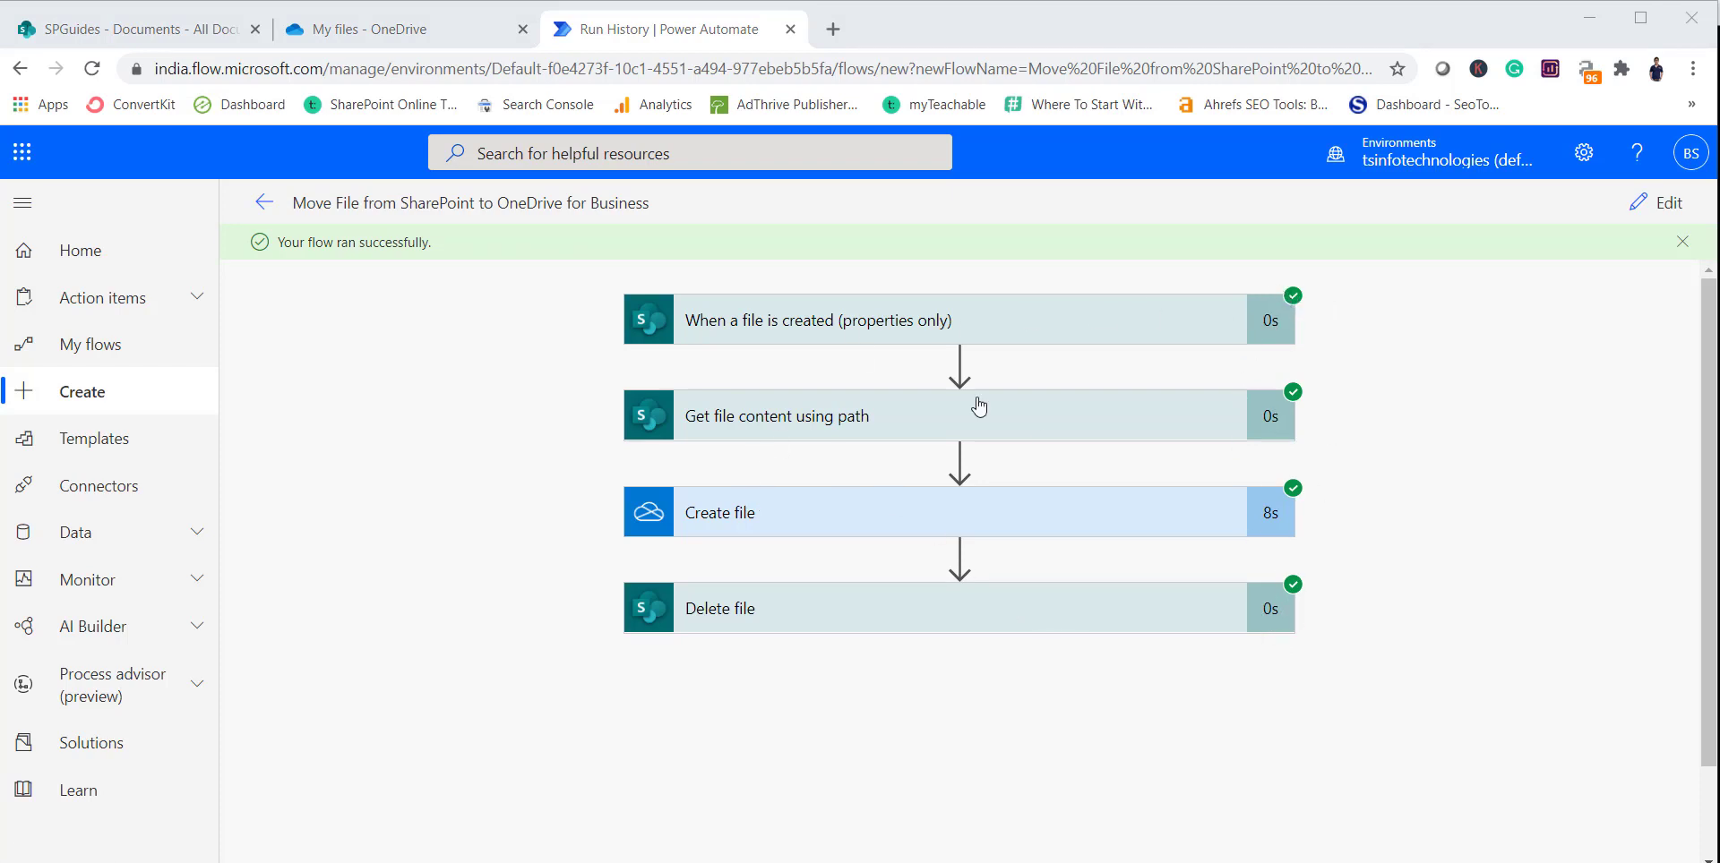
pyautogui.click(184, 32)
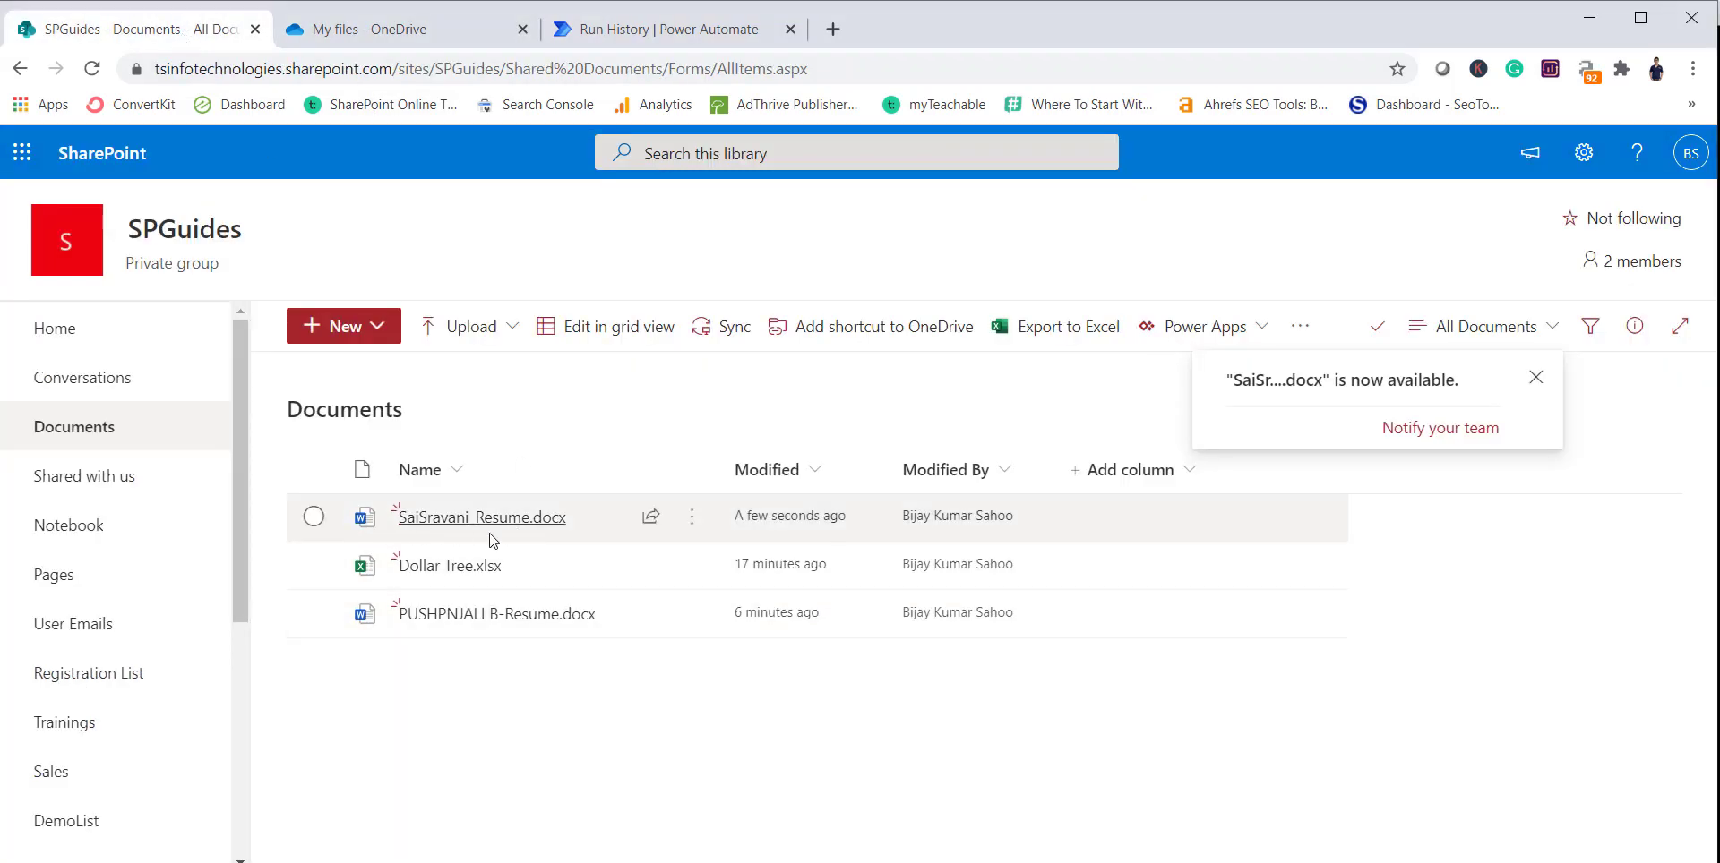
pyautogui.click(475, 72)
pyautogui.press('Return')
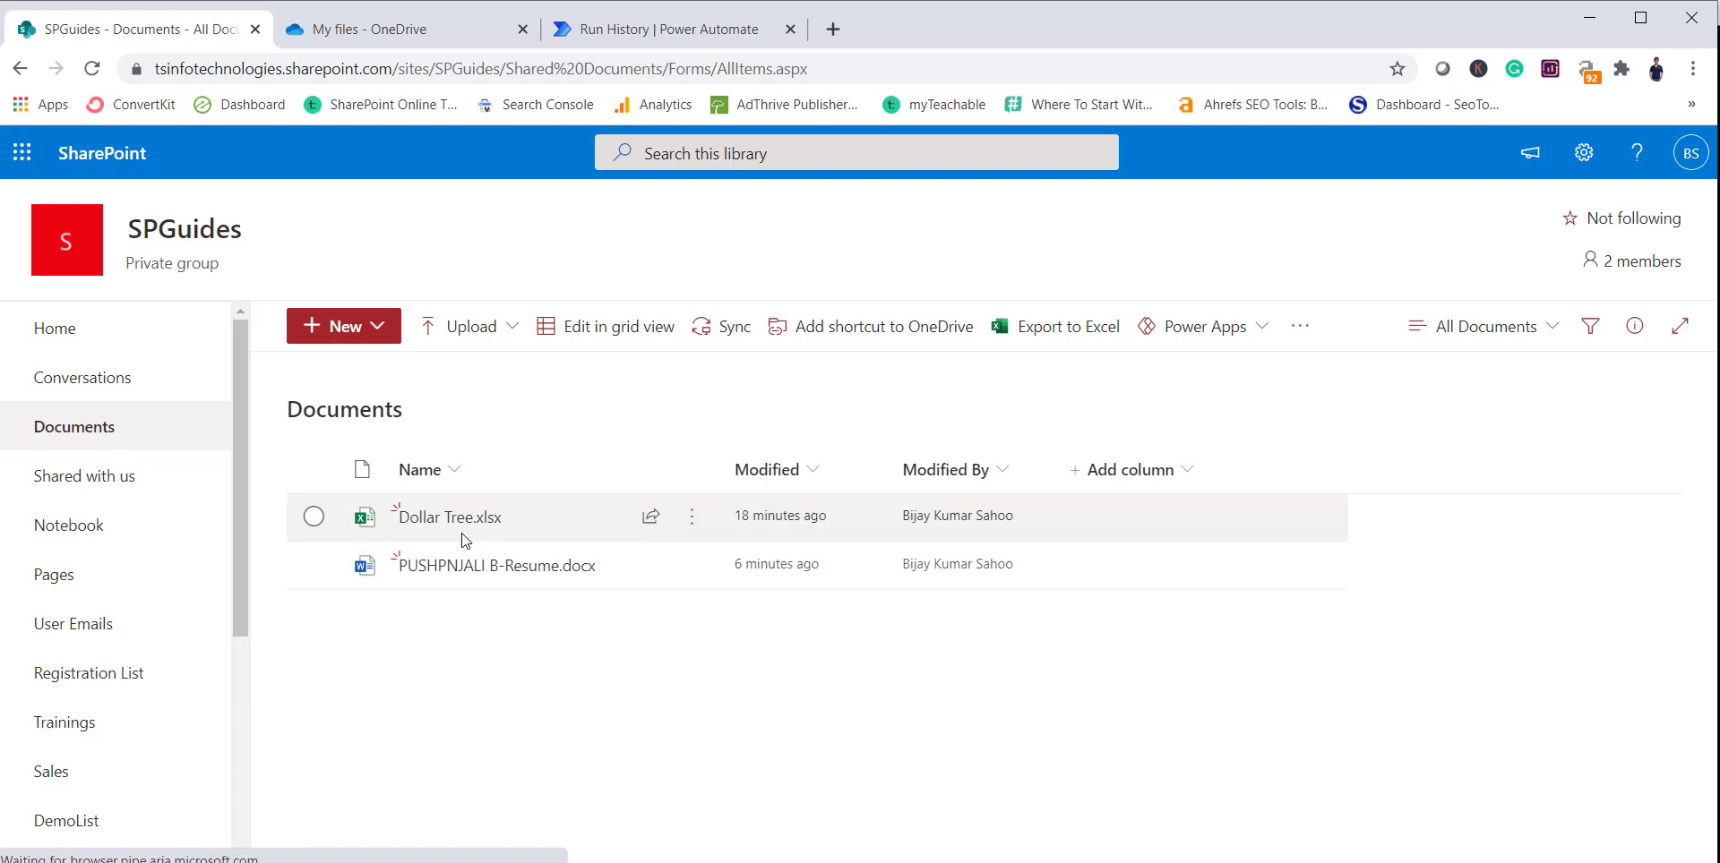
# Look for the moved résumé under My files in OneDrive and compare with the SPGuides Documents library
pyautogui.click(424, 38)
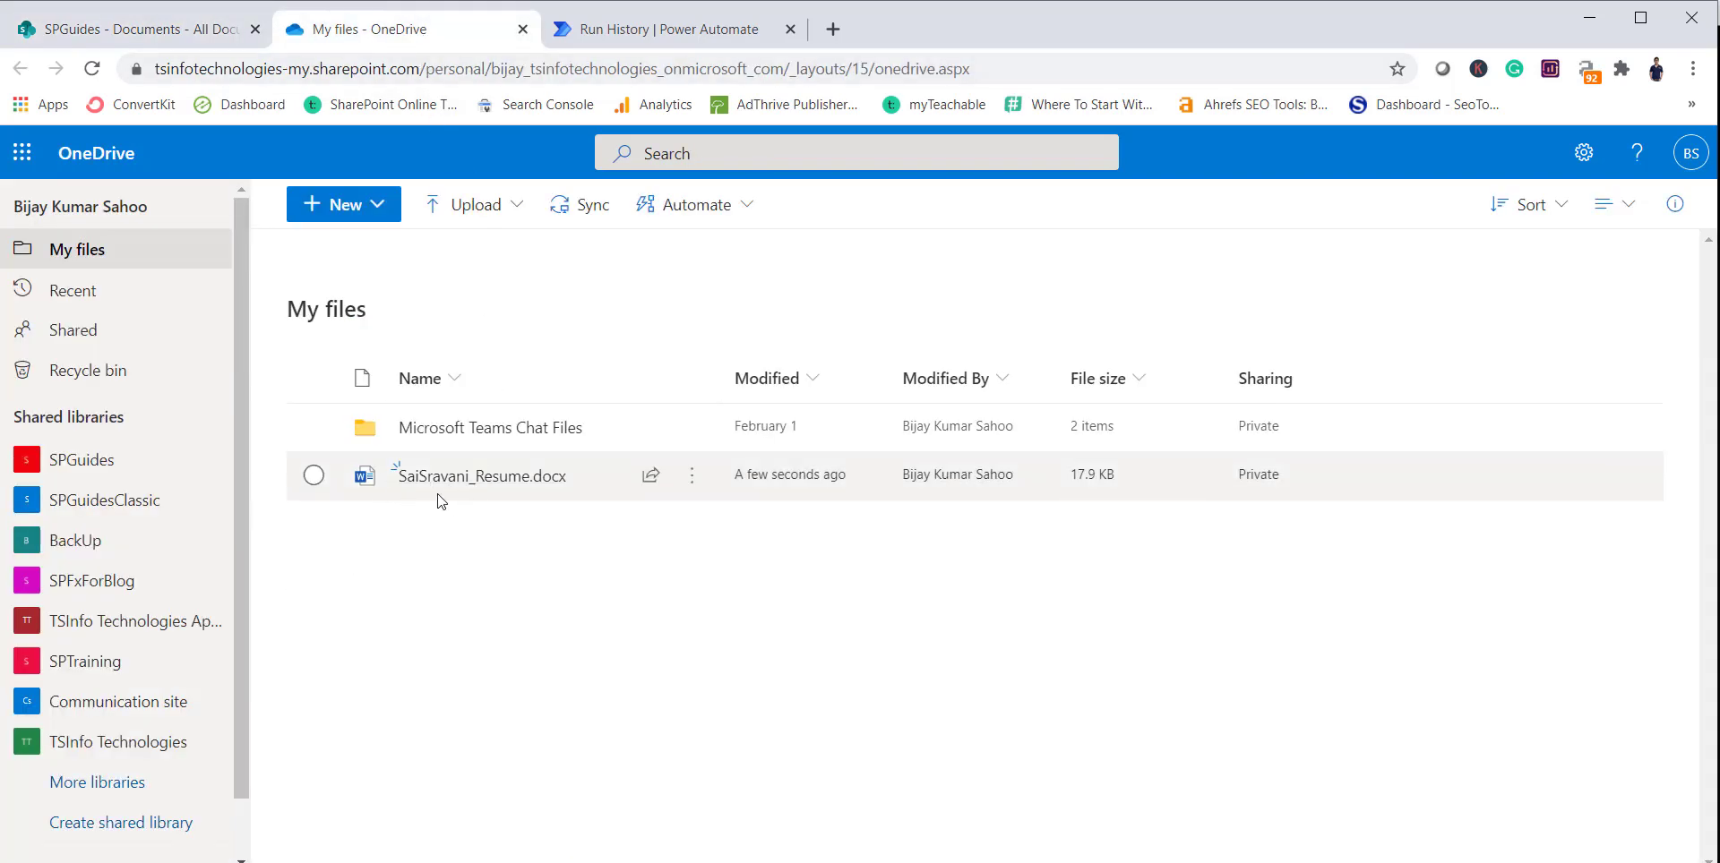
pyautogui.moveTo(492, 492)
pyautogui.hotkey('ctrl', 'pageup')
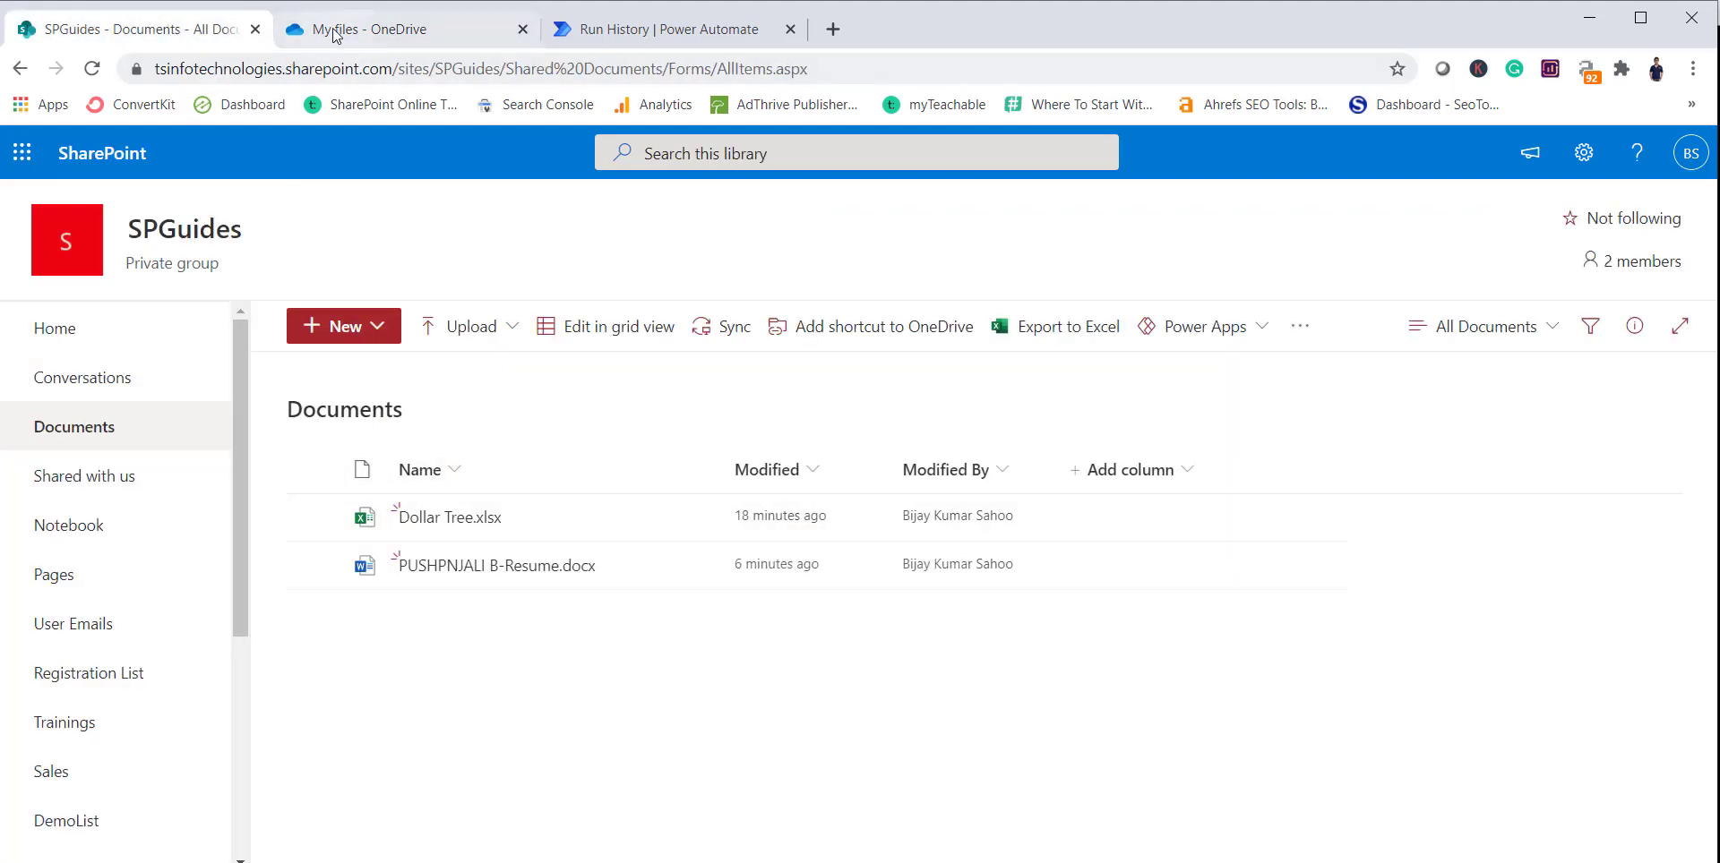
pyautogui.click(363, 27)
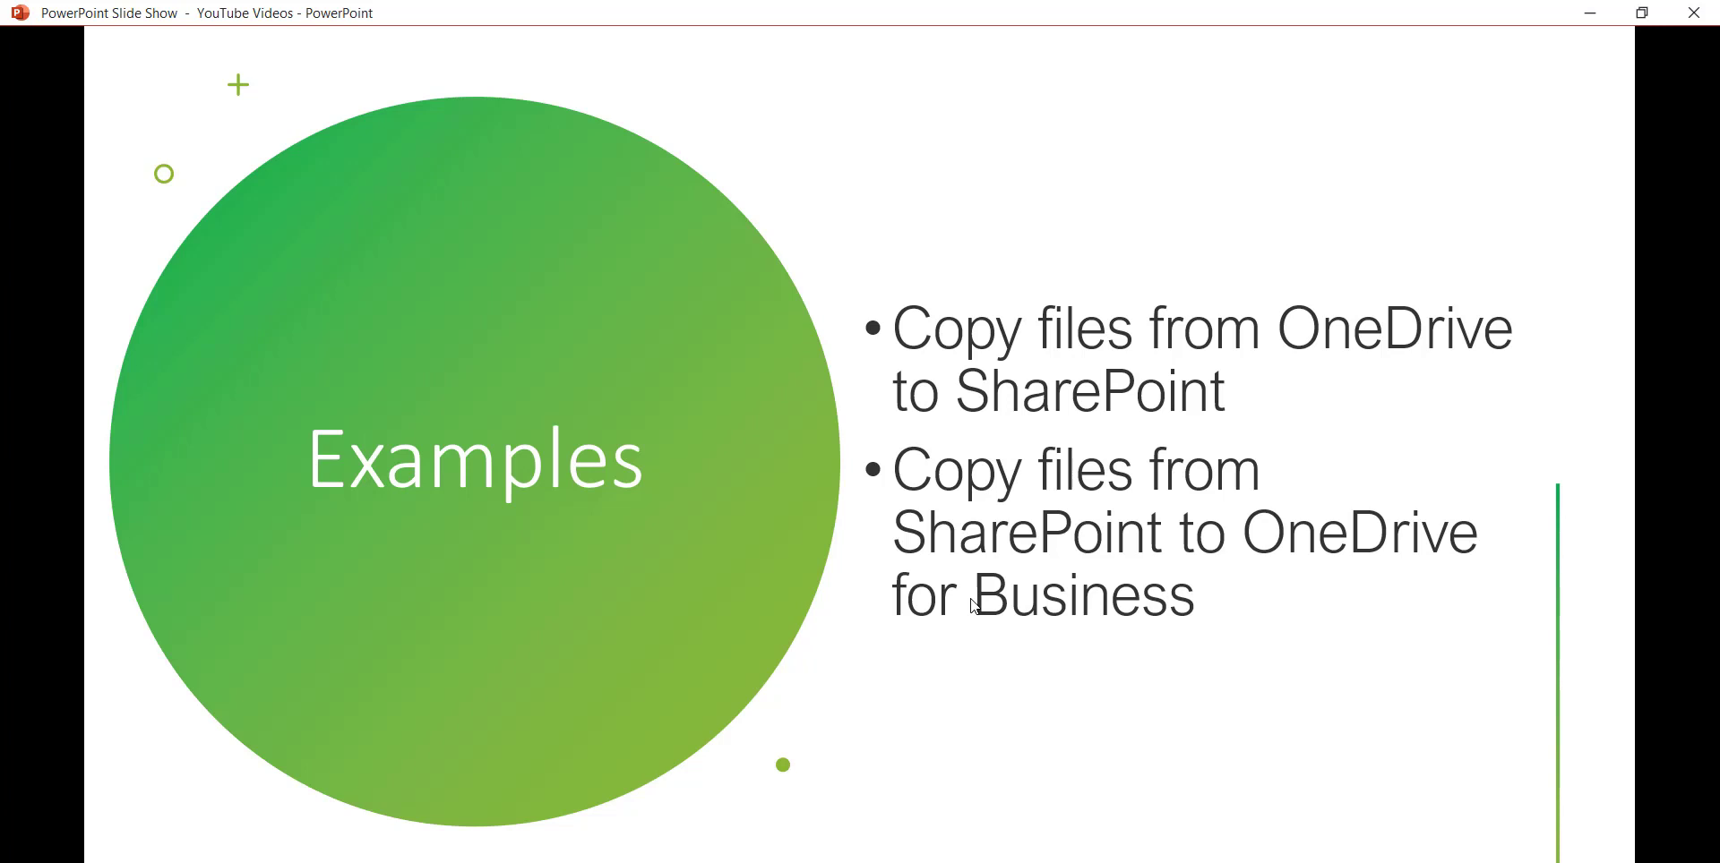
pyautogui.click(870, 489)
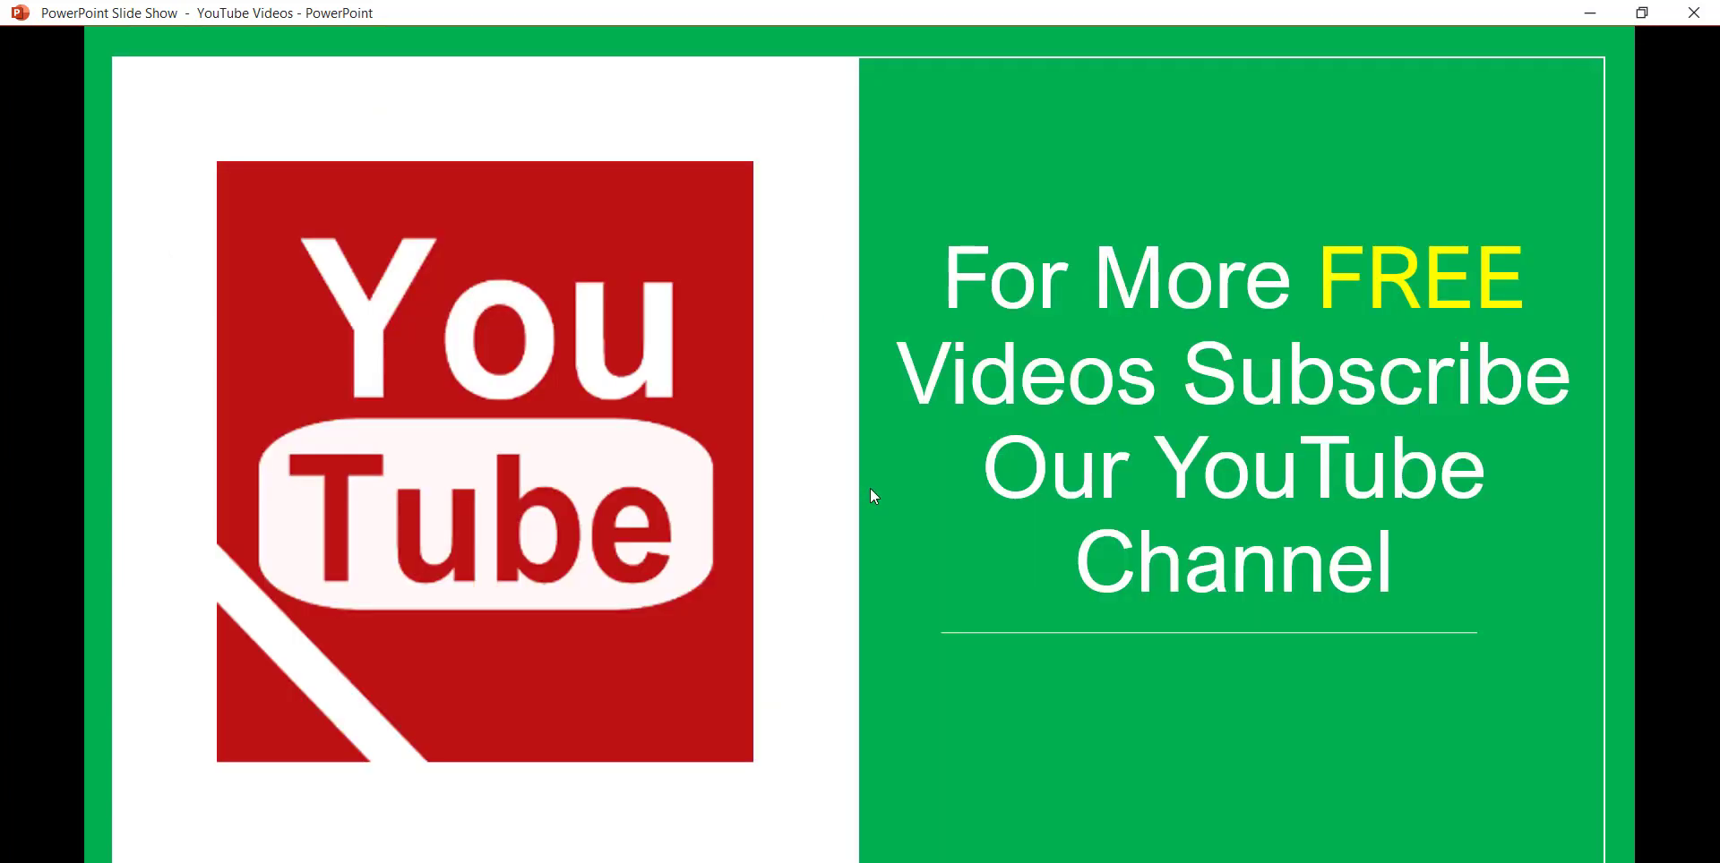